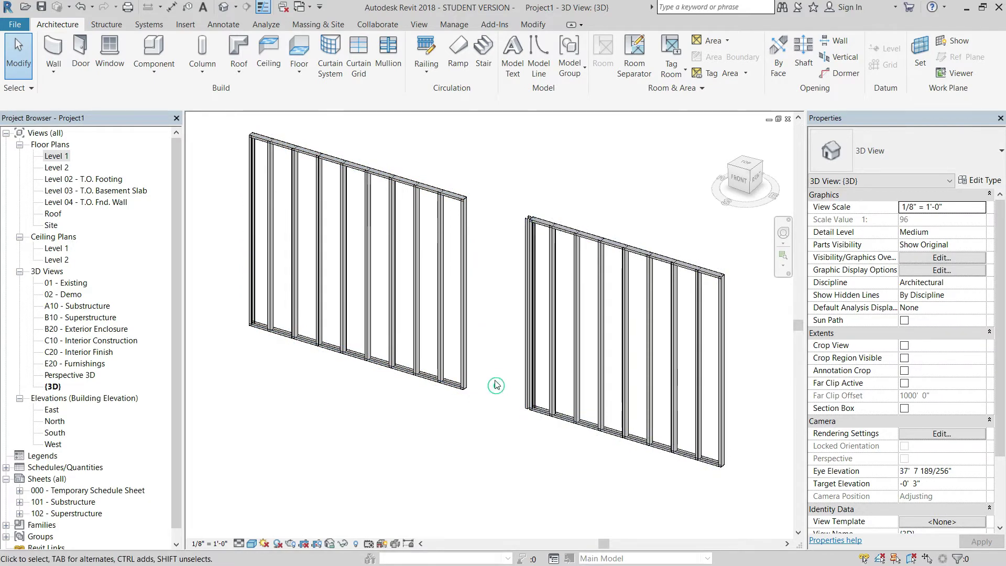
Step: Open the Level 1 plan, then cancel the failed attempt to shorten the right-hand curtain wall
double_click(56, 156)
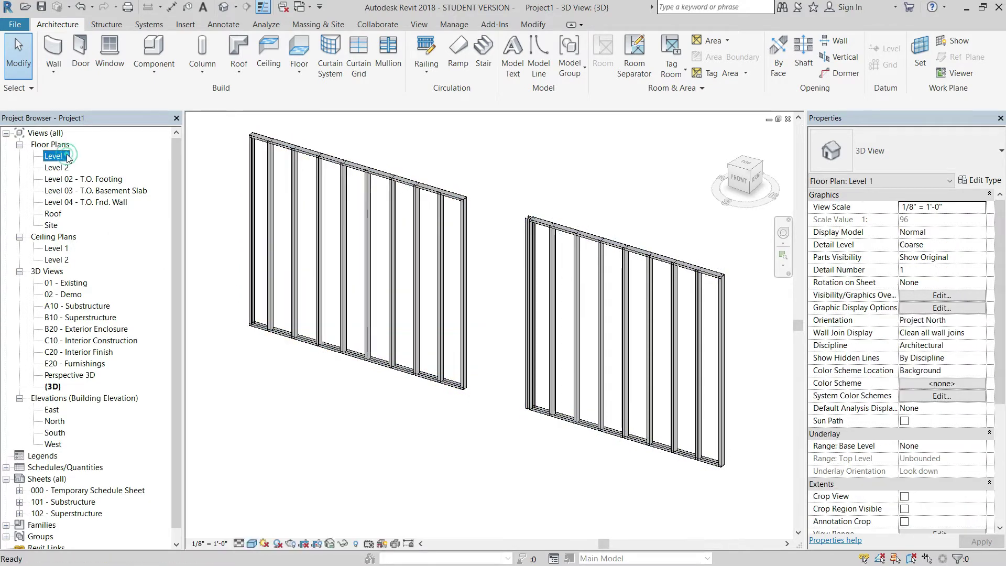
scroll(419, 268, "up", 3)
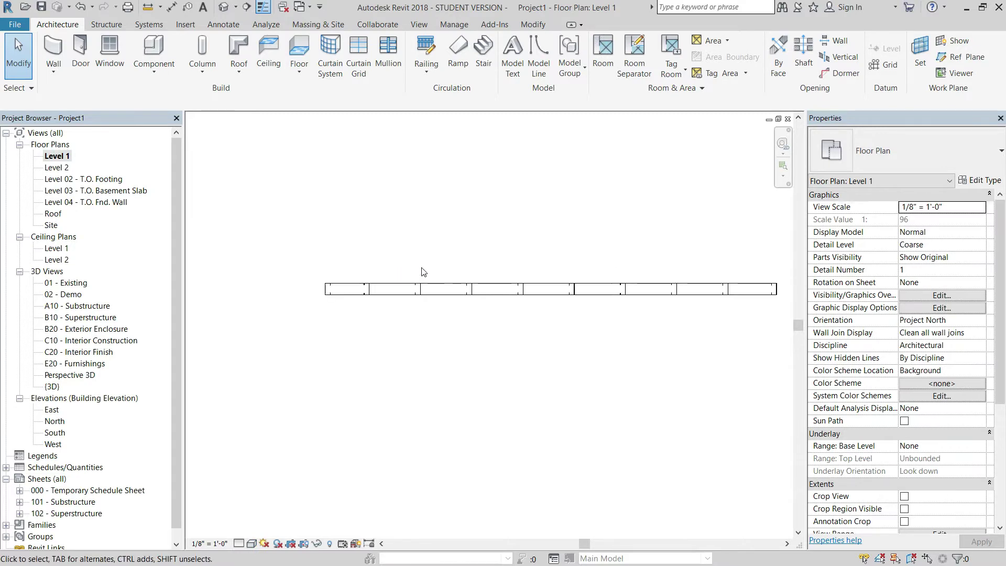
left_click(340, 295)
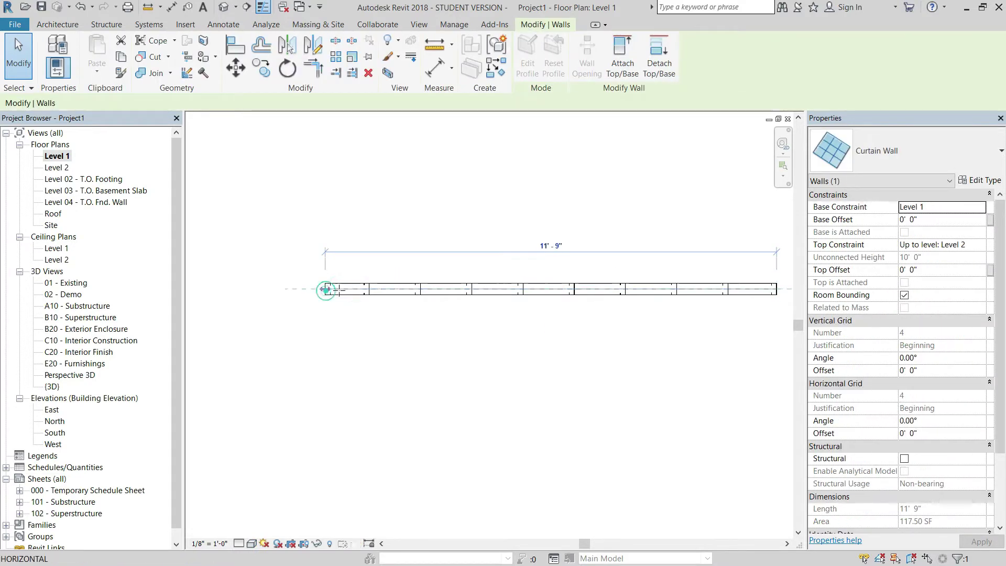
left_click_drag(328, 287, 703, 295)
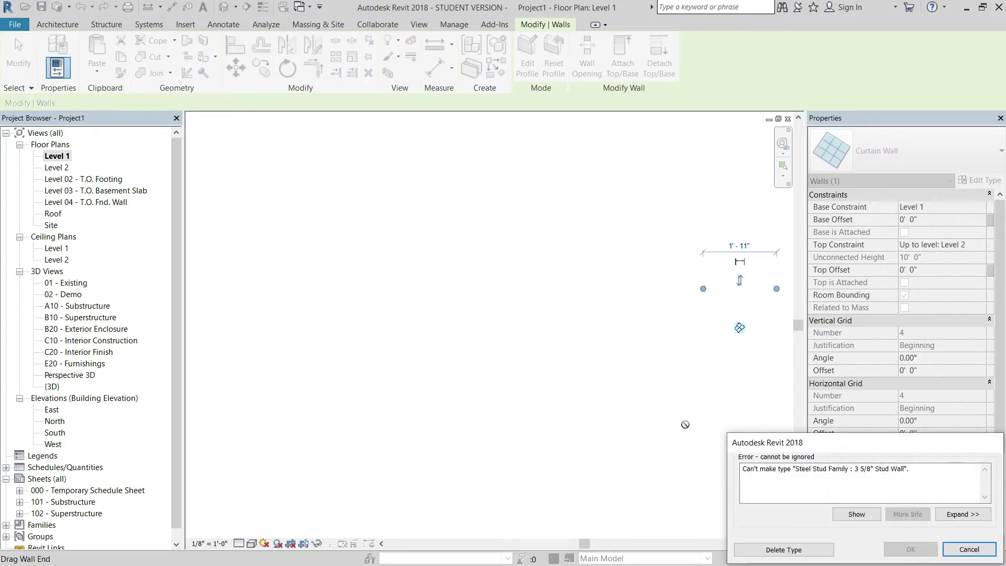
middle_click_drag(684, 425, 465, 398)
middle_click_drag(639, 402, 544, 425)
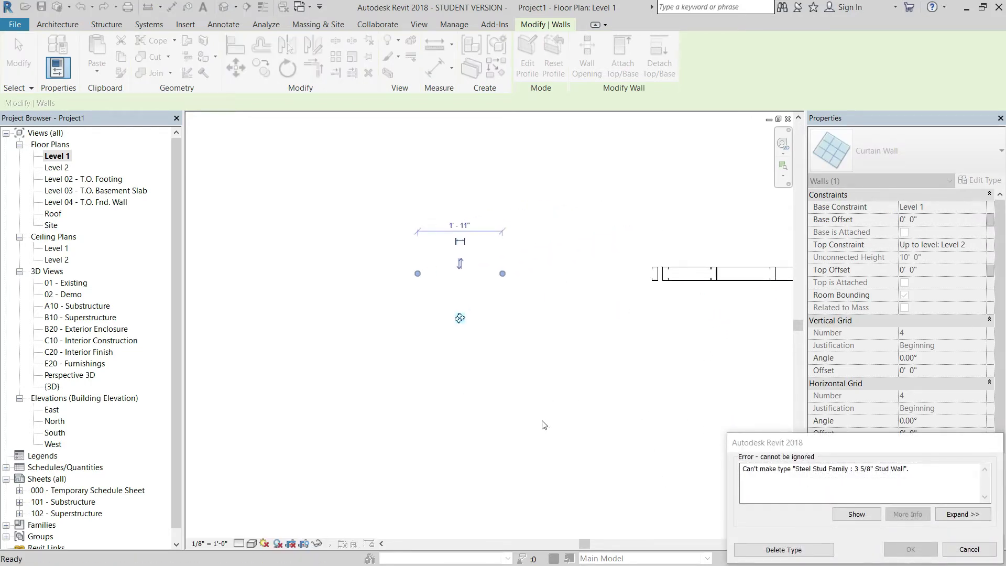
left_click(969, 549)
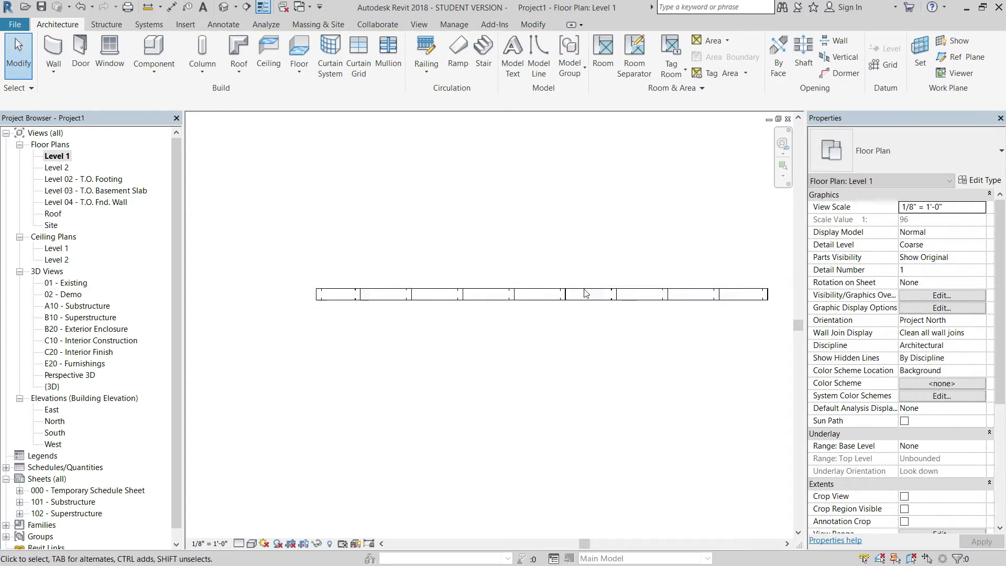
middle_click_drag(576, 309, 404, 318)
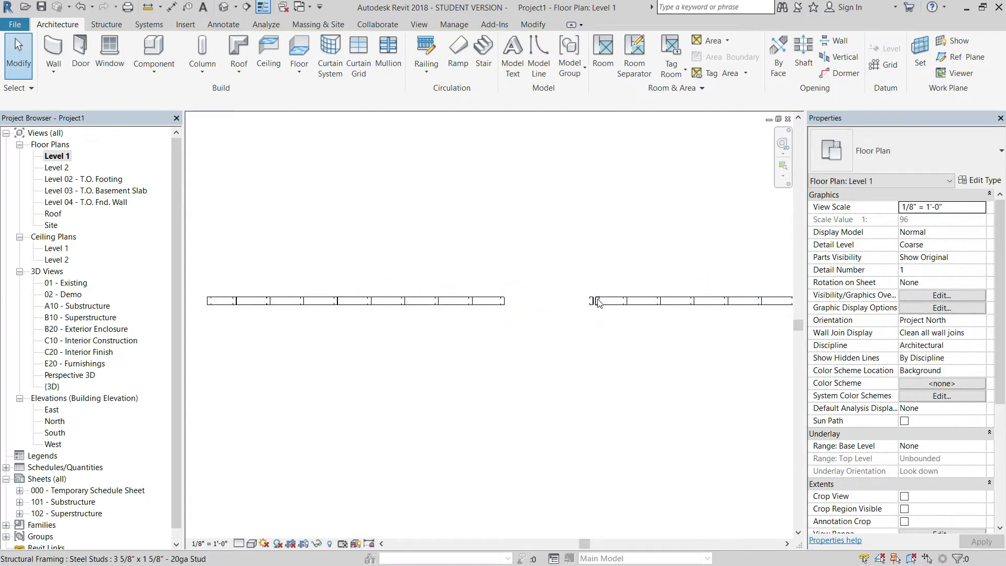
Step: Split the right-hand curtain wall 2'-2" from its end and check the split-off piece
left_click(597, 302)
middle_click_drag(598, 303, 393, 310)
scroll(471, 301, "up", 2)
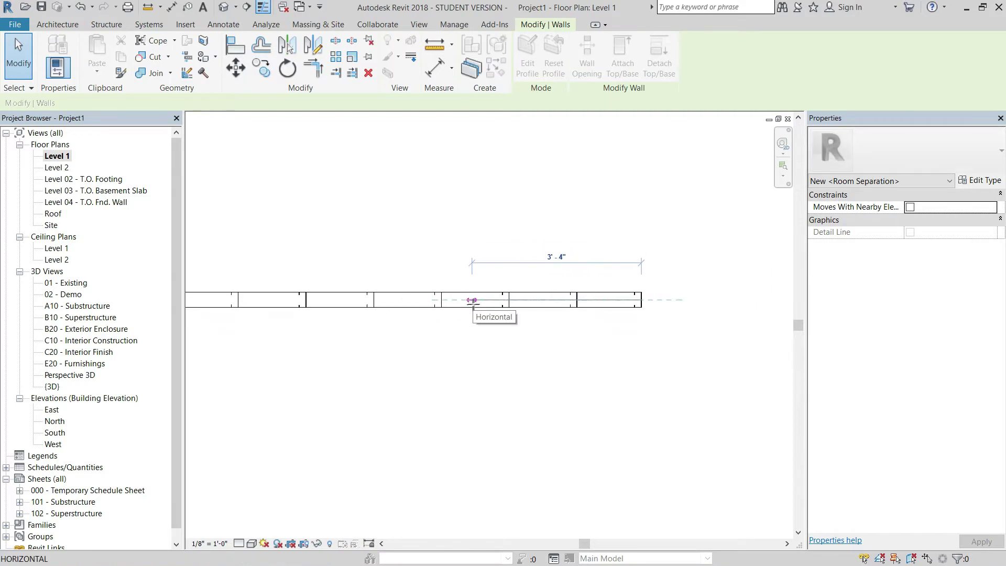
left_click(474, 300)
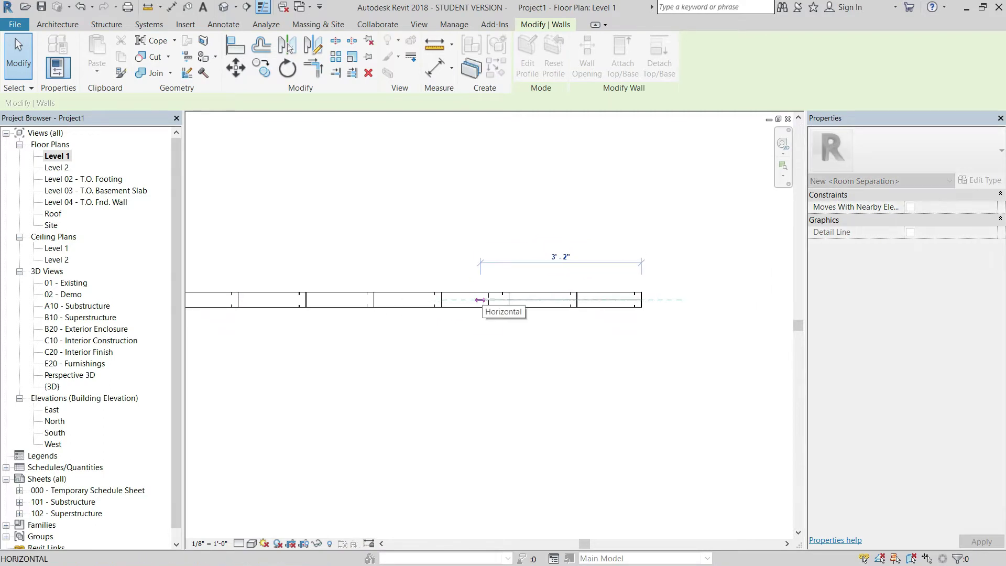
left_click(532, 300)
scroll(559, 309, "up", 2)
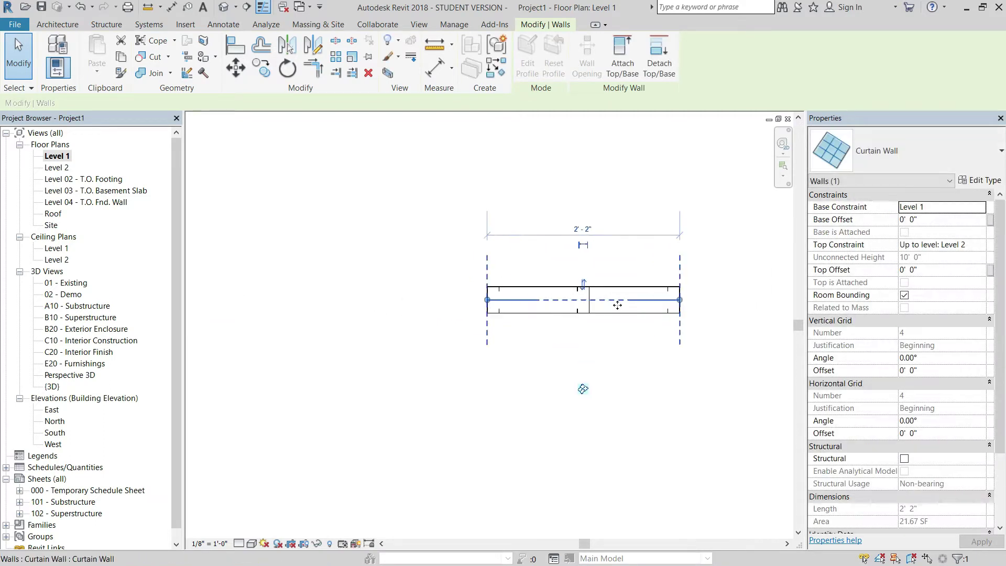
left_click(599, 338)
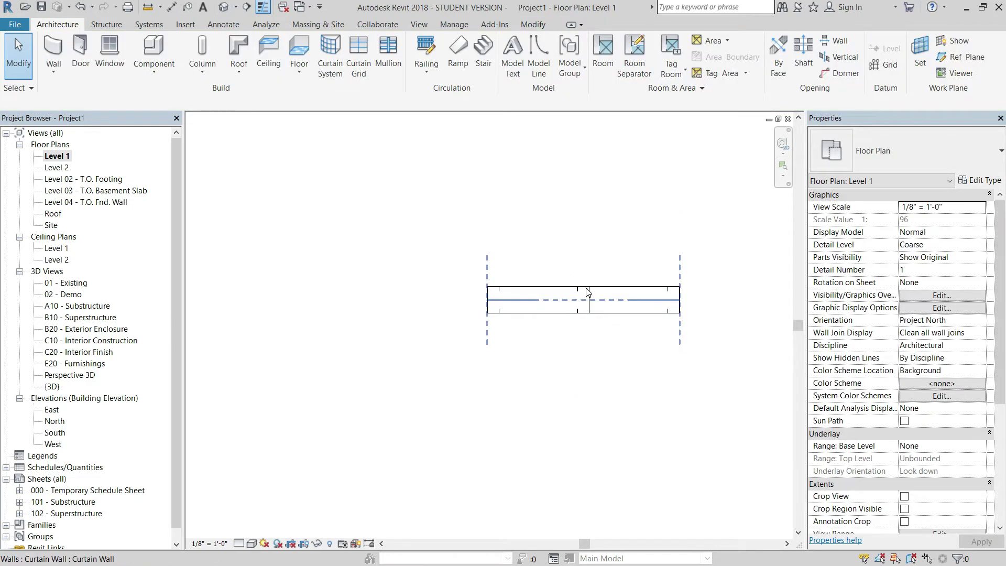
Step: Cut the curtain wall segment again with Split Element (SL)
left_click(533, 299)
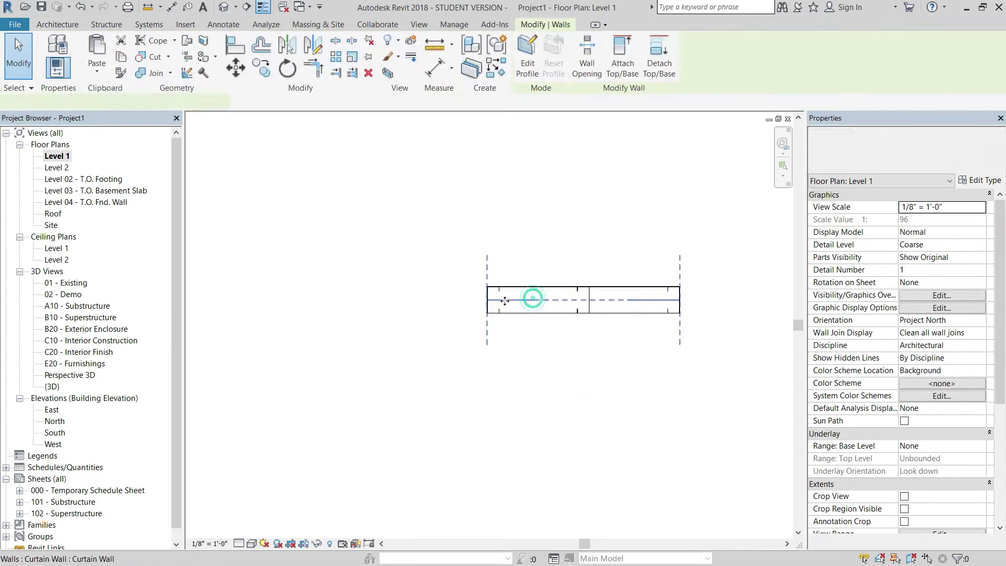
key("s")
key("l")
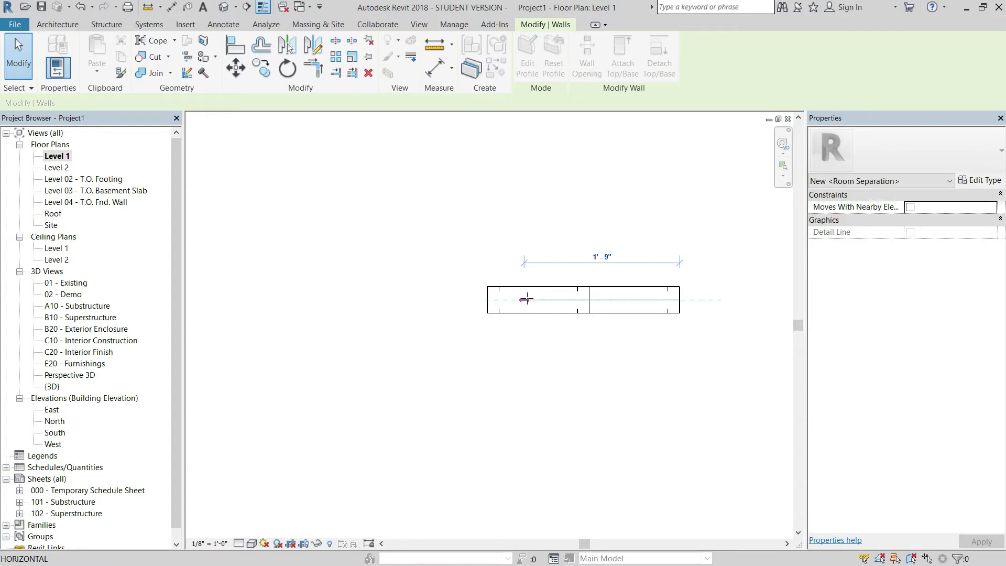
left_click(526, 300)
left_click(509, 322)
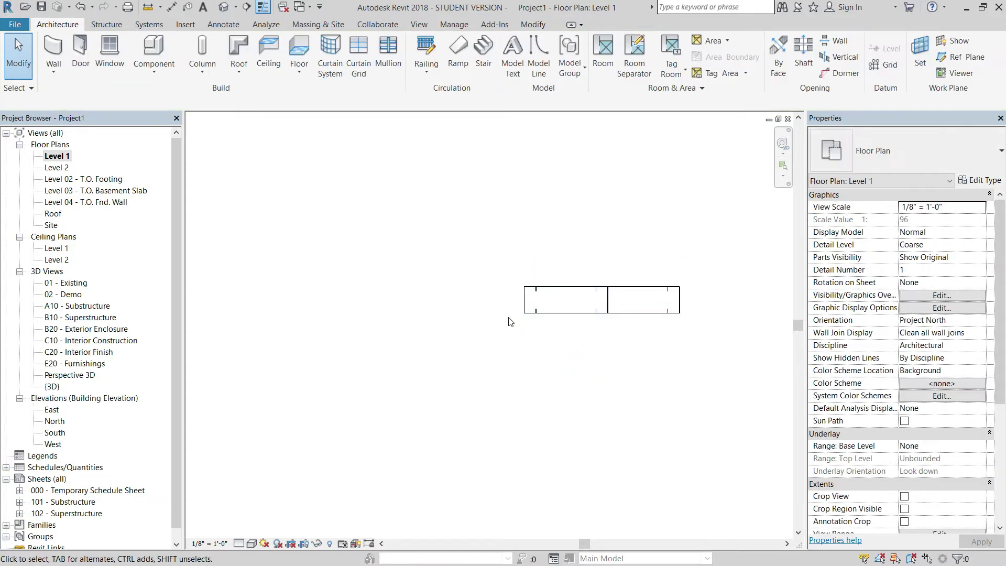
scroll(508, 321, "down", 3)
Step: Stretch the remaining wall segment to 5'-2" long and bring both walls into view
left_click(530, 308)
left_click_drag(509, 307, 377, 308)
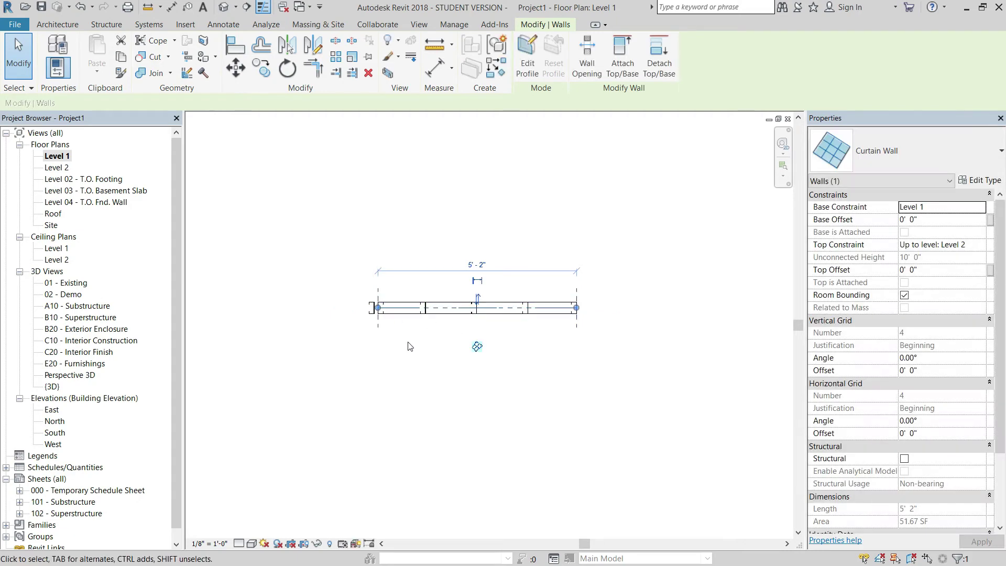
scroll(519, 330, "up", 2)
left_click(524, 351)
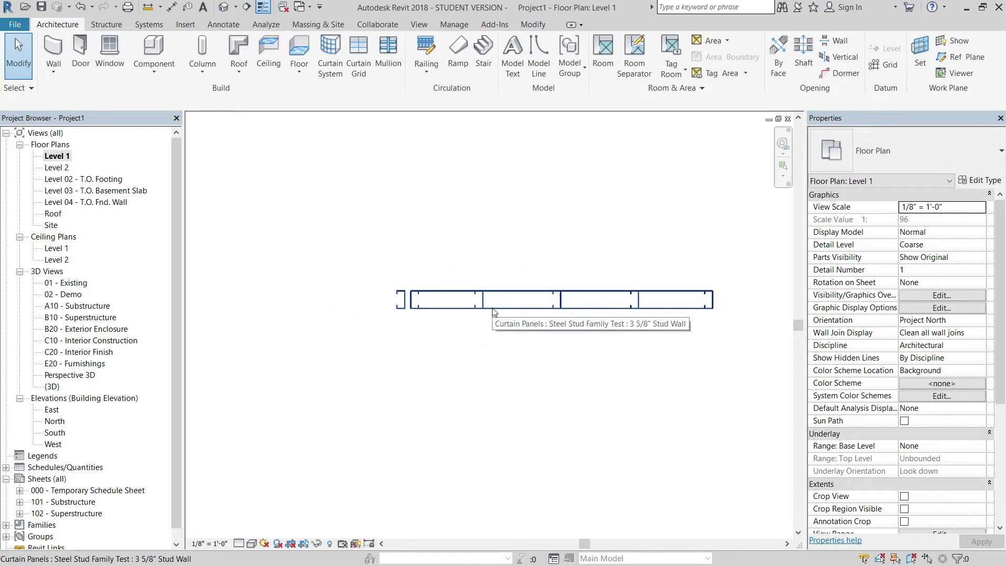
scroll(490, 333, "down", 2)
middle_click_drag(501, 379, 506, 350)
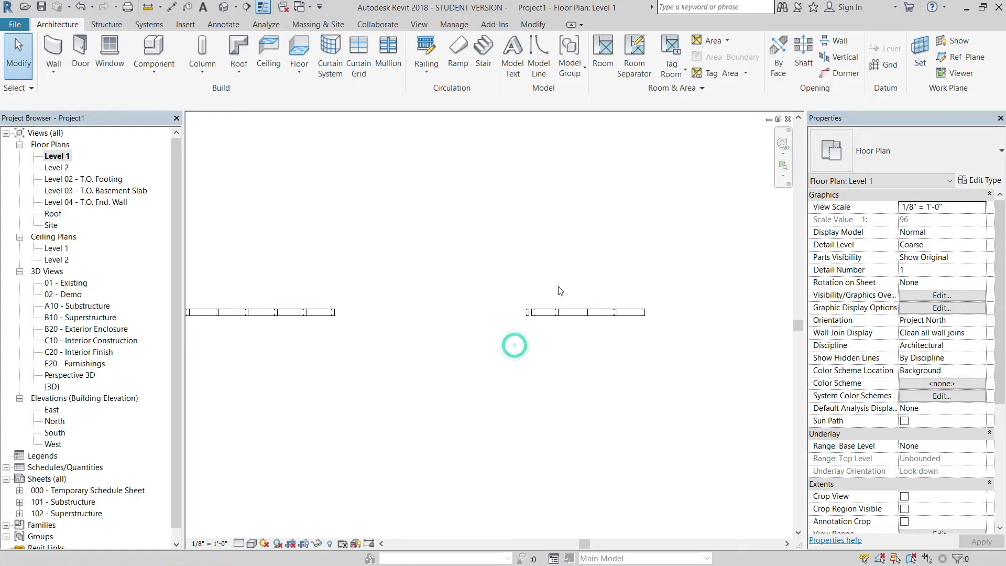
scroll(512, 348, "up", 2)
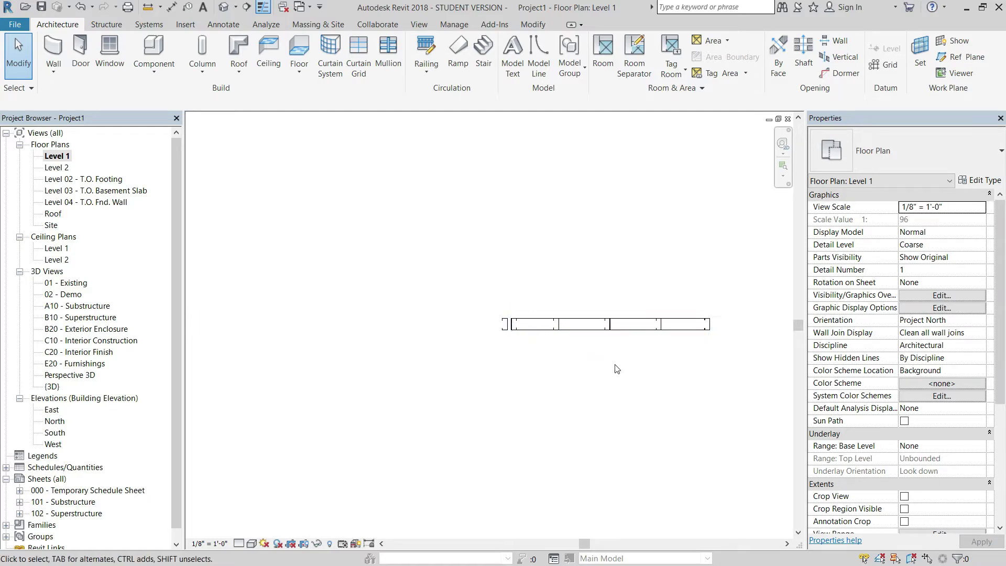
scroll(404, 364, "down", 2)
left_click(390, 362)
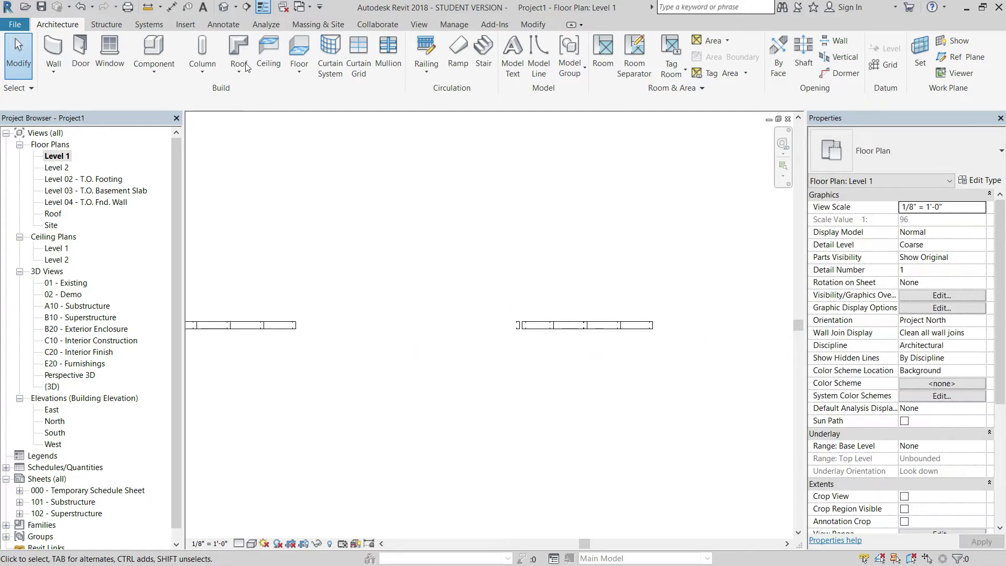
left_click(224, 7)
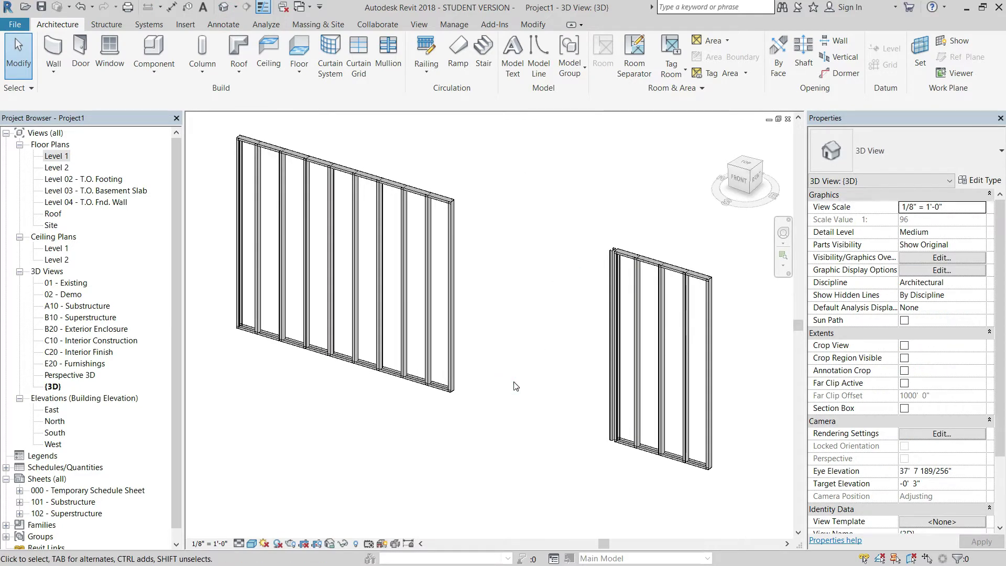
Step: Select the shortened curtain wall in 3D to inspect its reduced stud count, then deselect it
left_click(656, 256)
left_click(580, 234)
left_click(488, 440)
Step: Cycle windows with Ctrl+Tab to the Steel Stud Family Test Exterior elevation
key("ctrl+Tab")
key("ctrl+Tab")
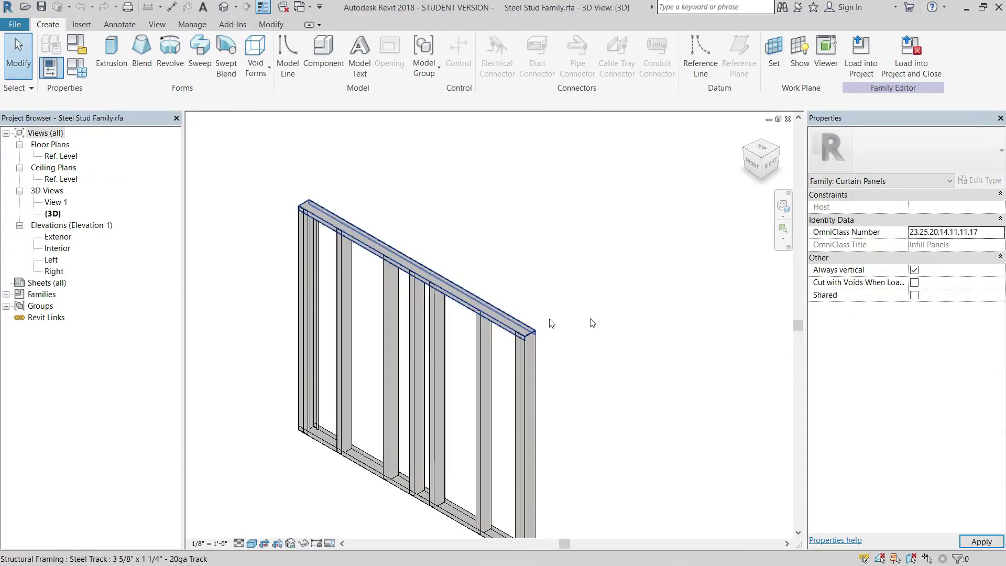
middle_click_drag(592, 323, 587, 246, "shift")
scroll(559, 231, "down", 2)
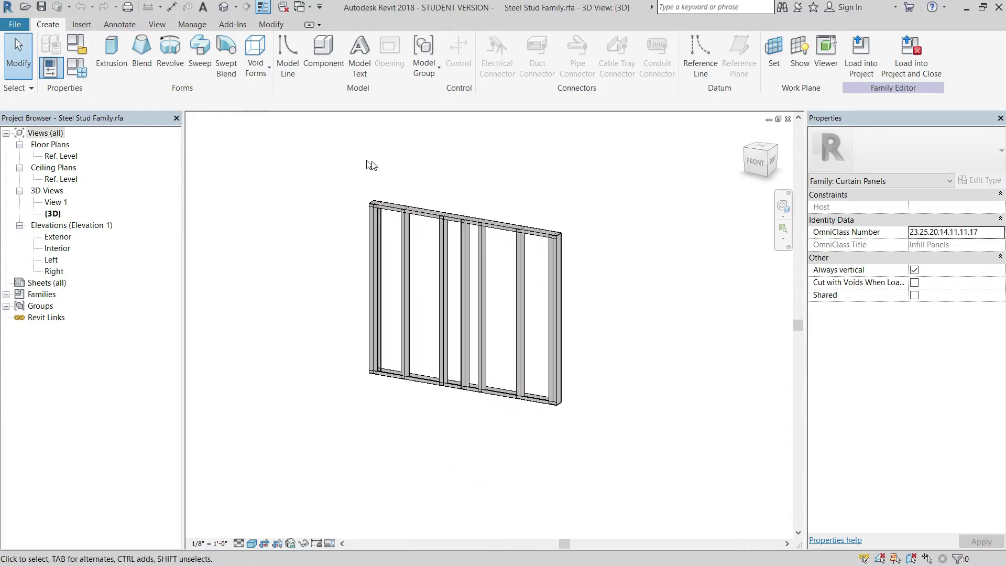
key("ctrl+Tab")
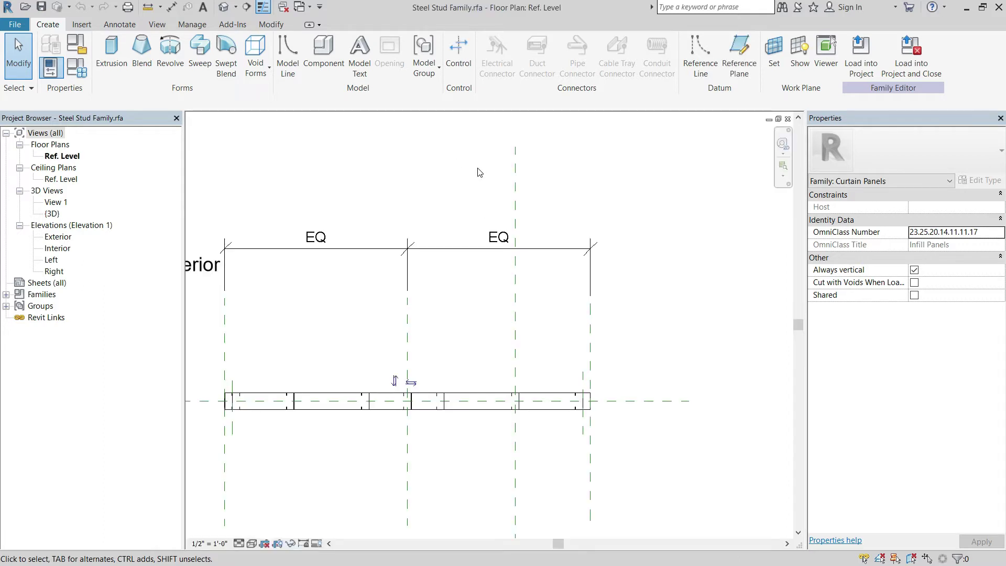
key("ctrl+Tab")
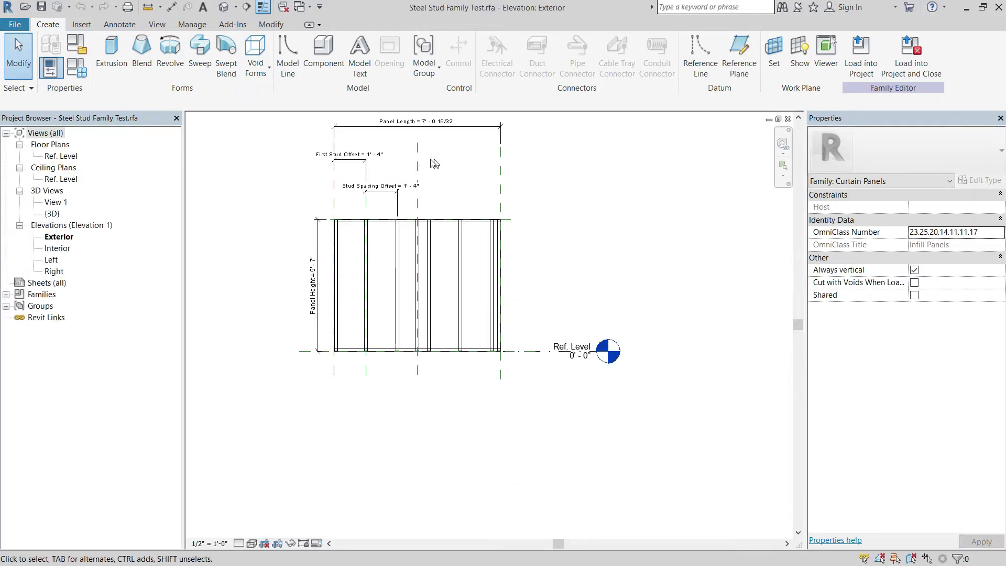
Step: Open Family Types and inspect the First Stud Offset formula
left_click(77, 67)
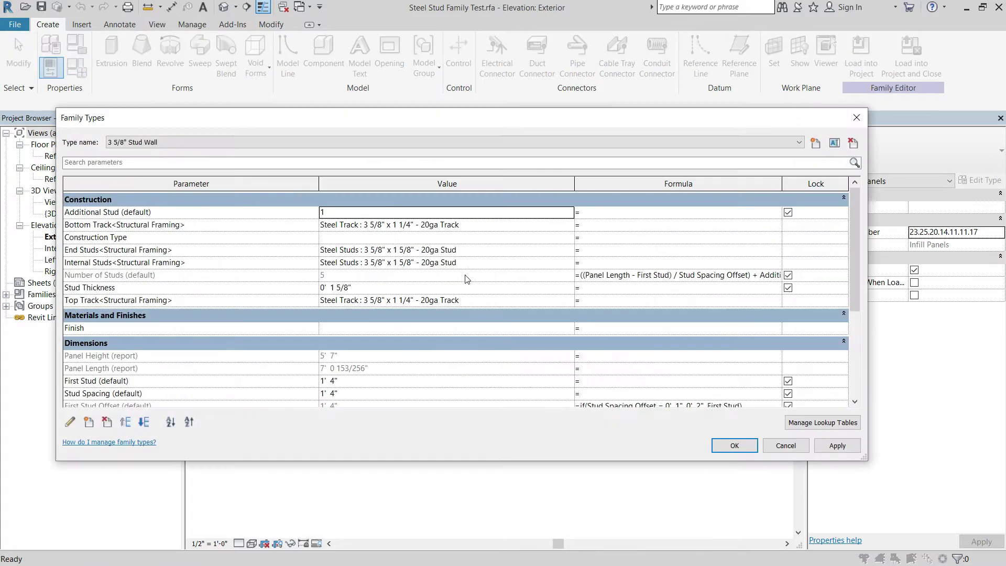
scroll(562, 261, "down", 1)
scroll(518, 263, "down", 1)
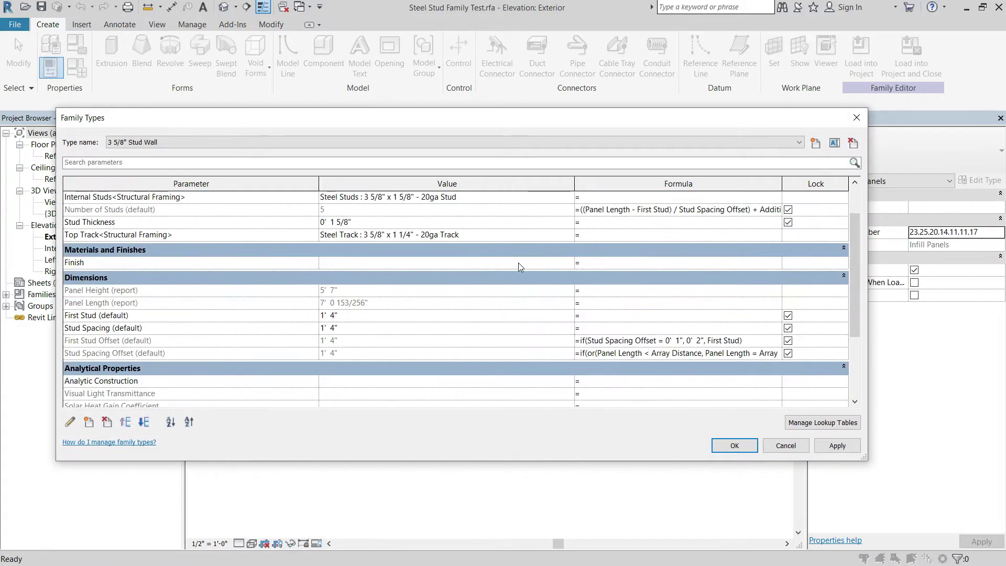
scroll(482, 262, "up", 1)
scroll(464, 263, "down", 2)
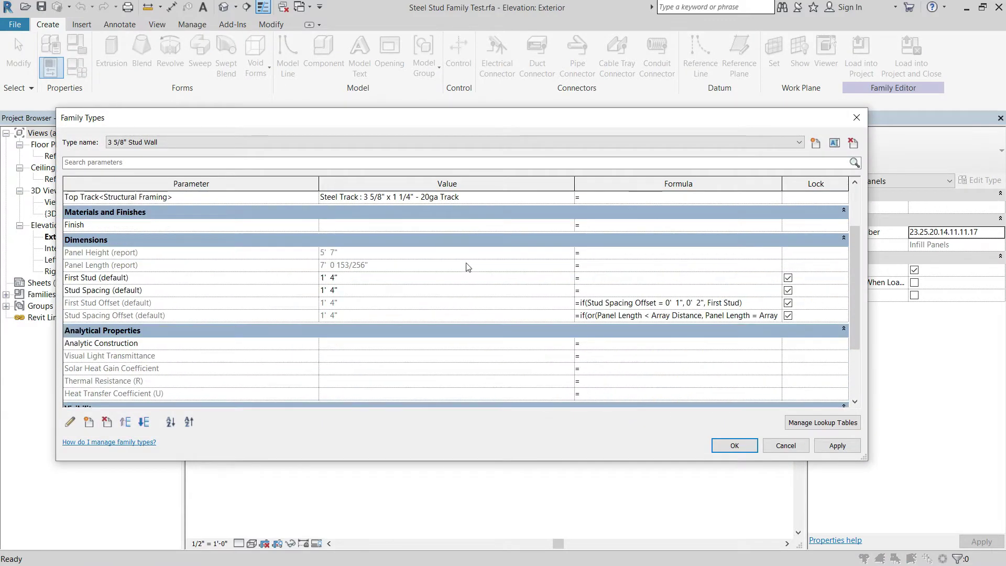
scroll(496, 285, "down", 1)
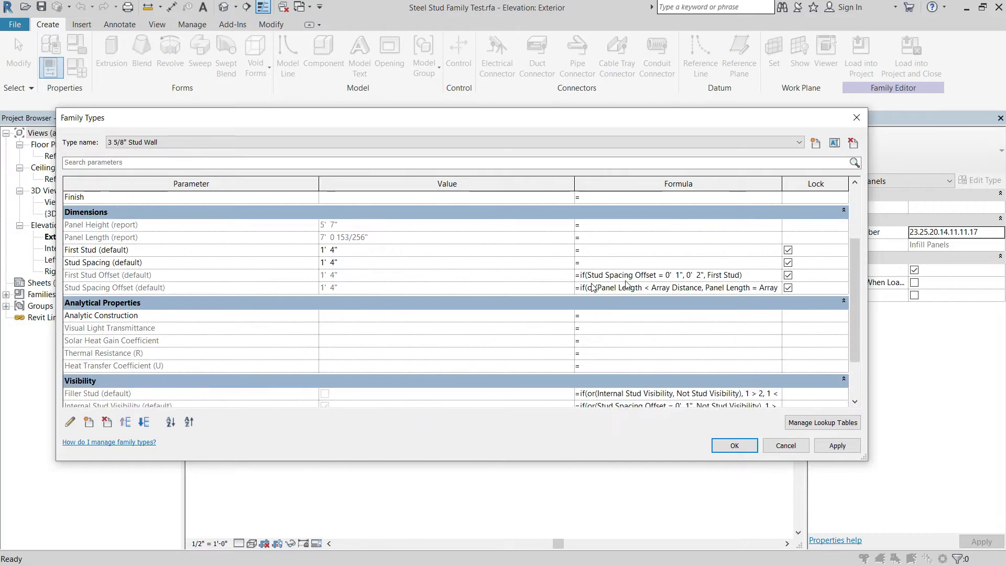
left_click(680, 277)
left_click_drag(743, 276, 596, 280)
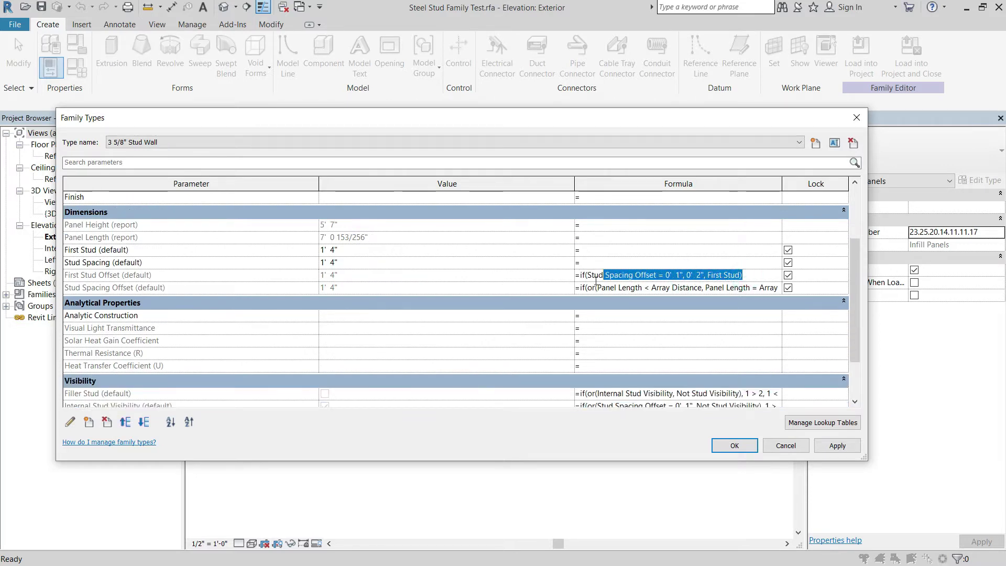
Step: Examine the Stud Spacing Offset formula text, then reselect the First Stud Offset formula
left_click(703, 289)
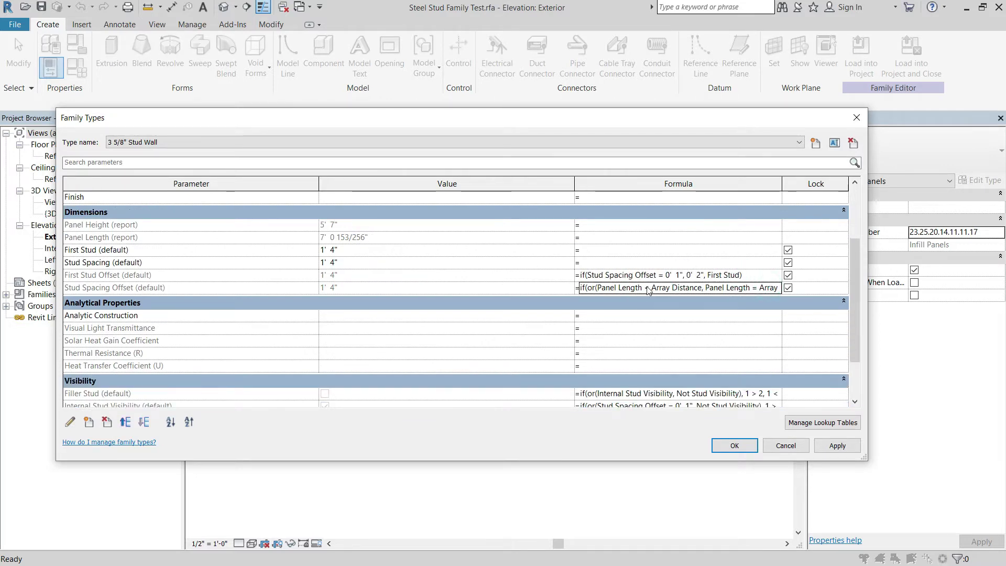
left_click(592, 288)
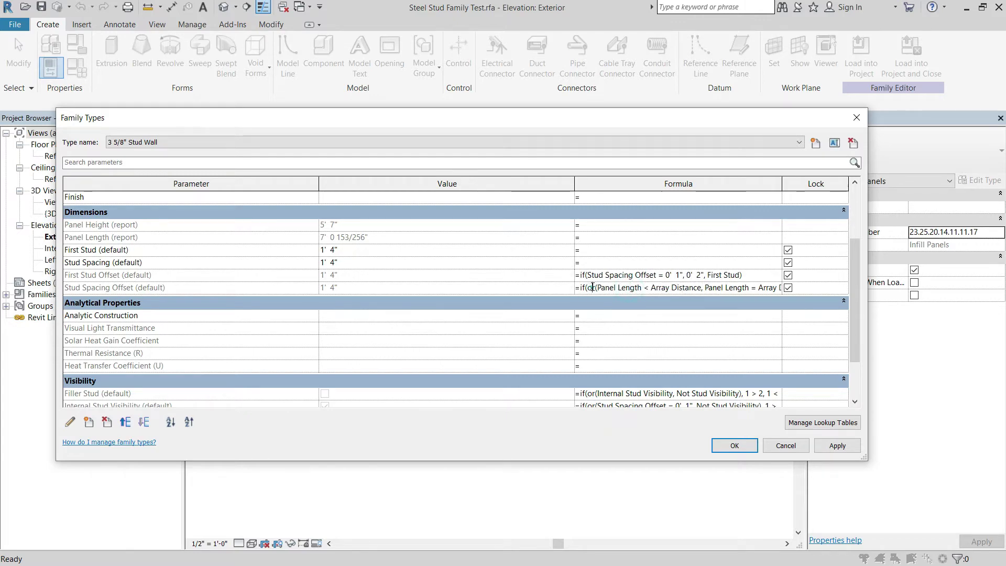
left_click_drag(592, 288, 791, 289)
scroll(759, 312, "down", 2)
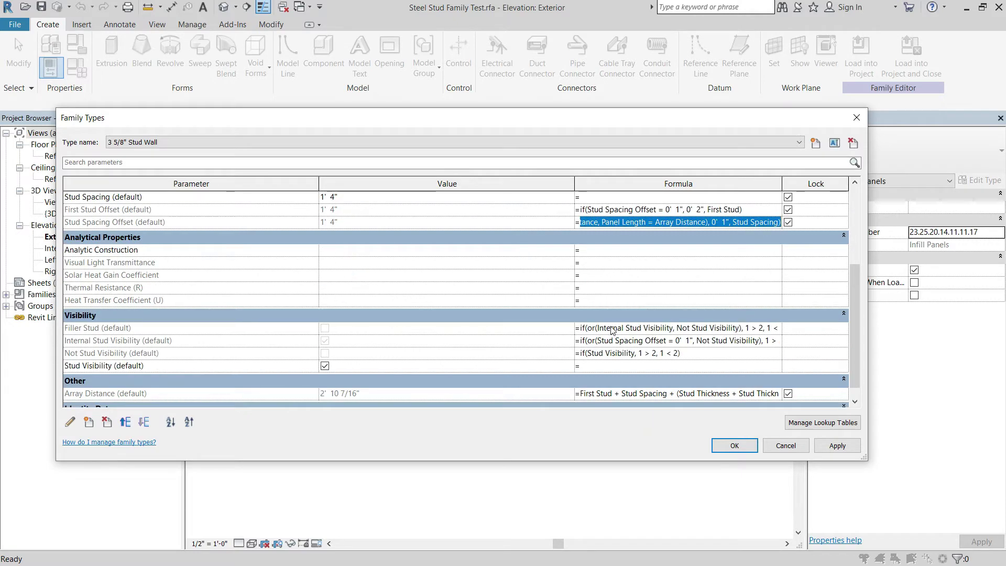
scroll(612, 330, "down", 1)
scroll(676, 331, "up", 3)
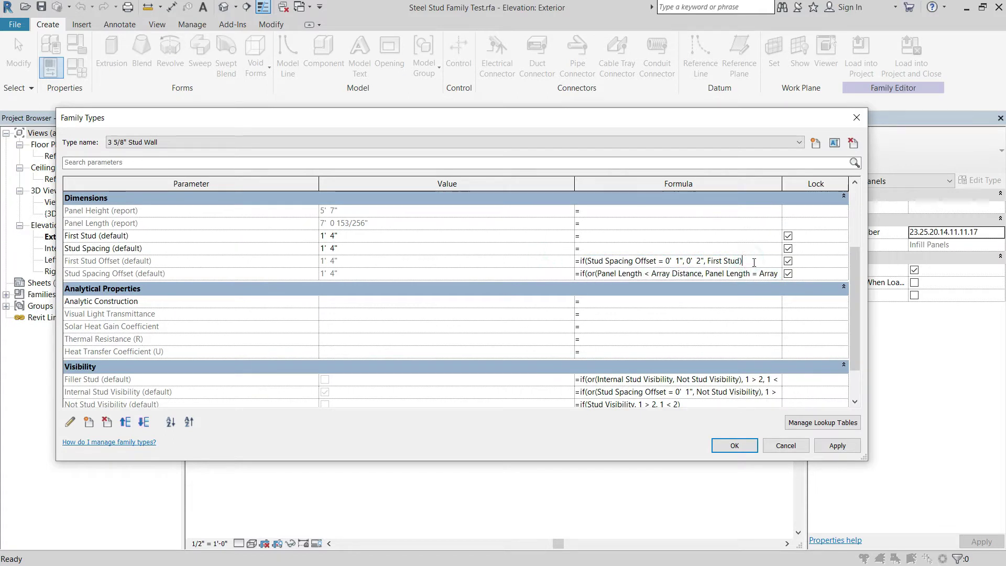
left_click_drag(745, 261, 580, 261)
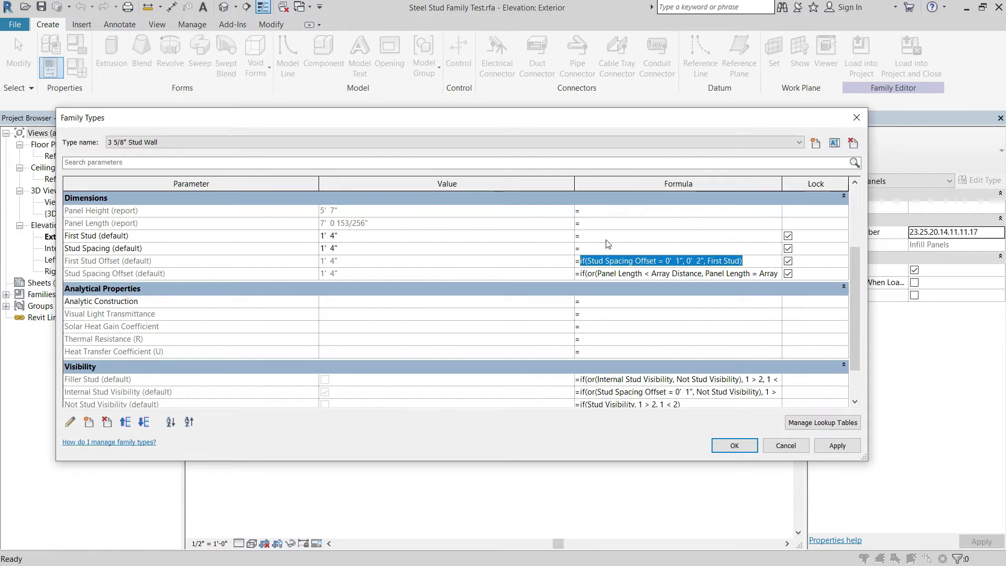
Step: Scroll through the type parameters, checking the Additional Stud value
scroll(511, 323, "up", 2)
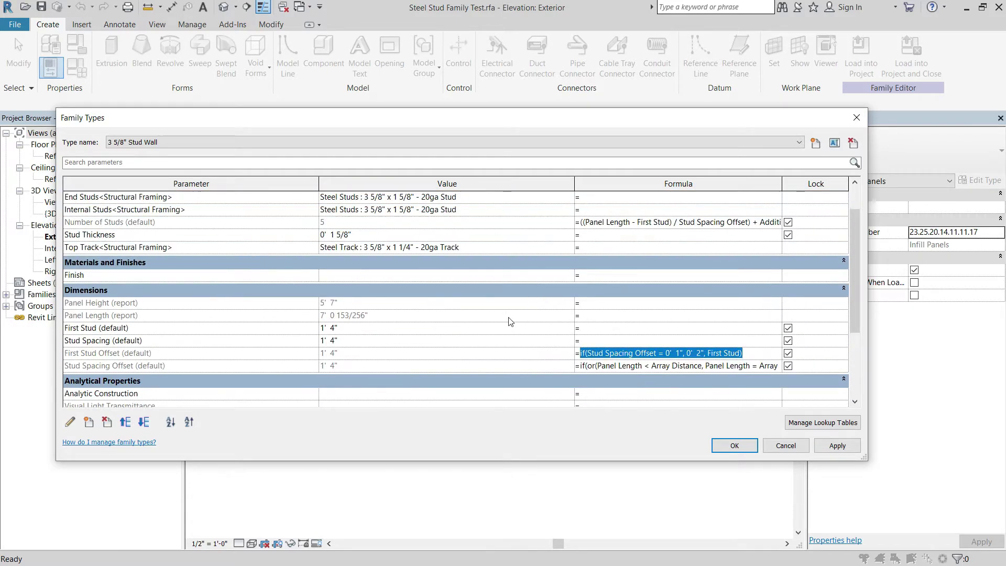
scroll(512, 322, "down", 1)
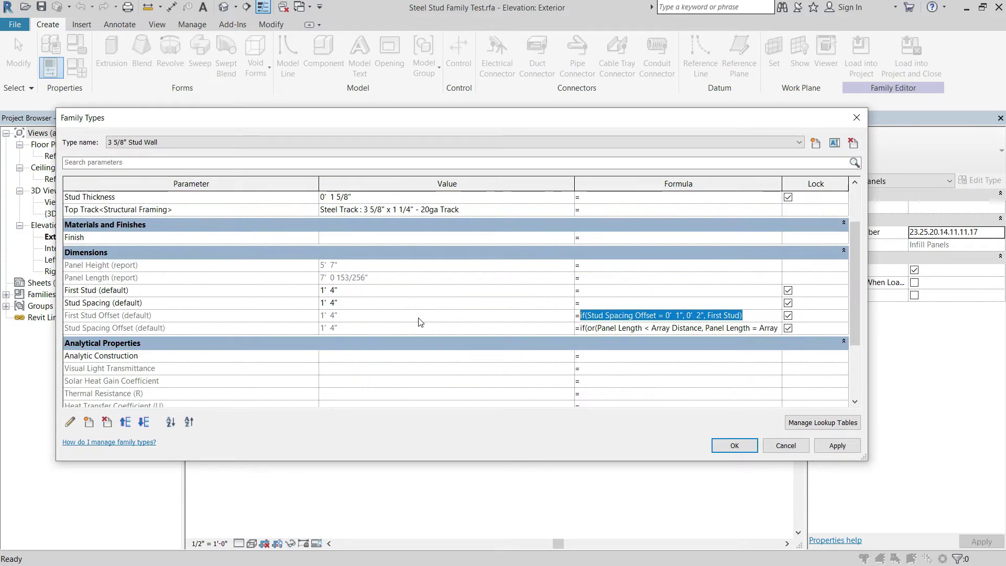
scroll(439, 290, "up", 1)
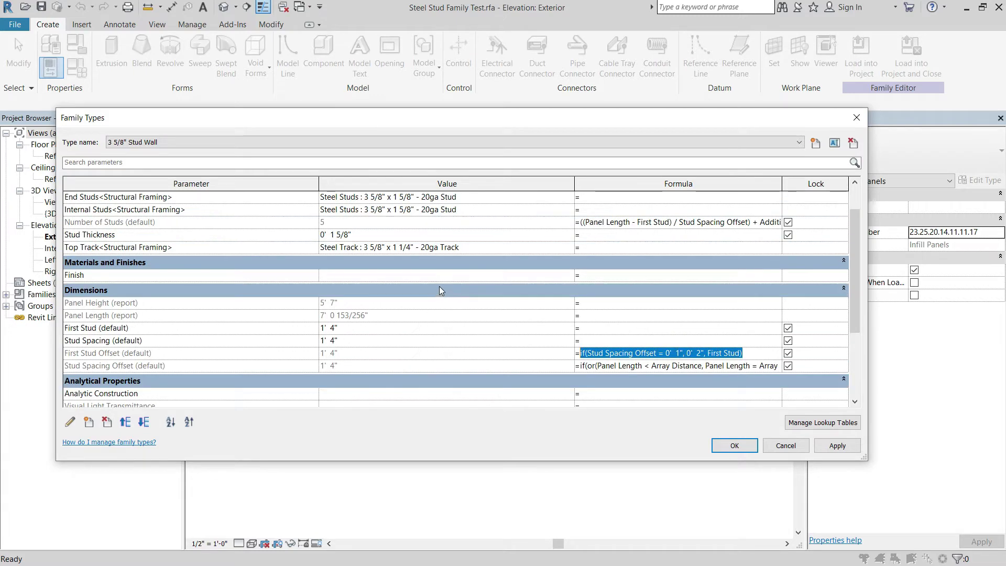
scroll(505, 245, "up", 1)
scroll(398, 283, "down", 1)
scroll(399, 286, "up", 2)
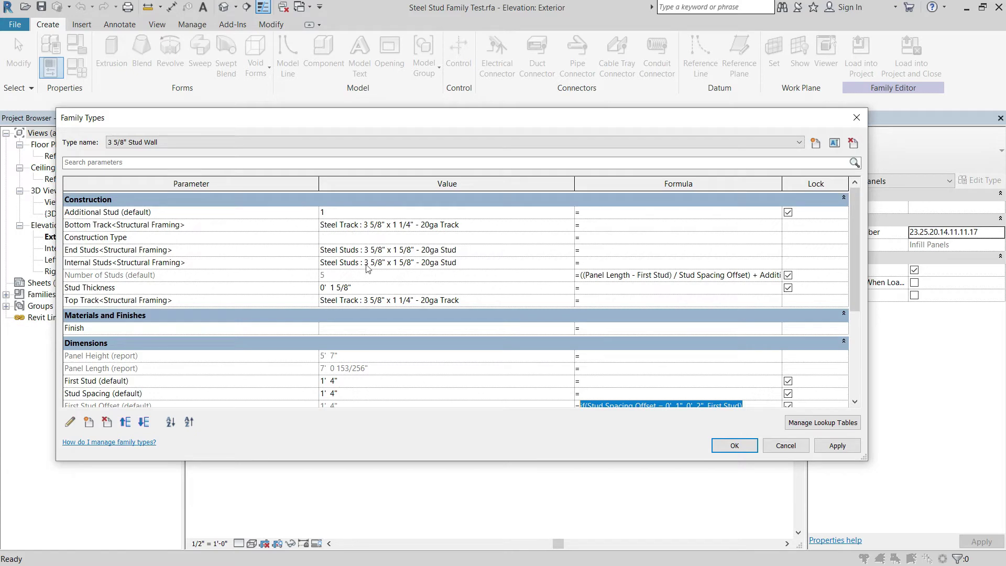
scroll(357, 286, "down", 3)
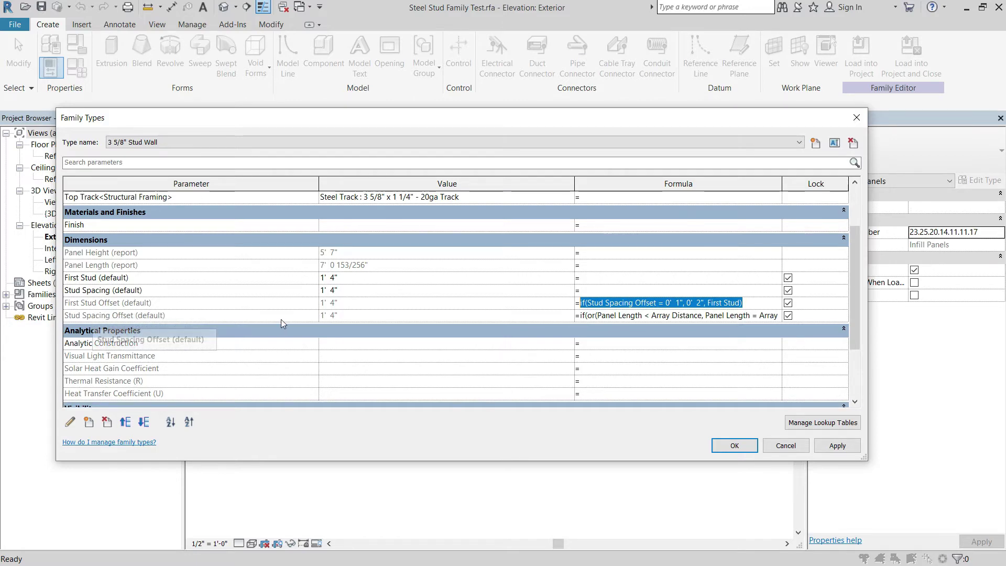
scroll(283, 327, "down", 3)
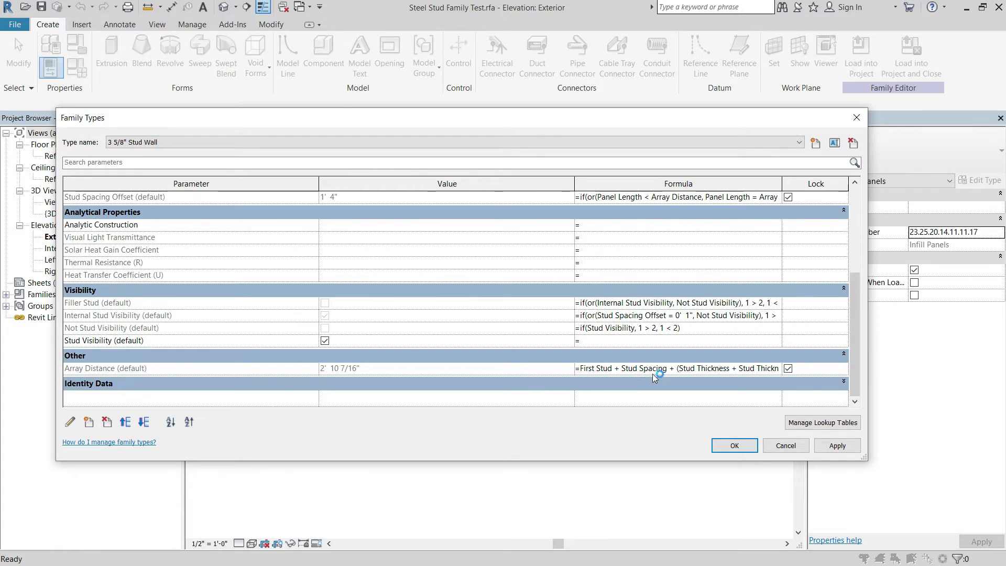
scroll(540, 367, "up", 5)
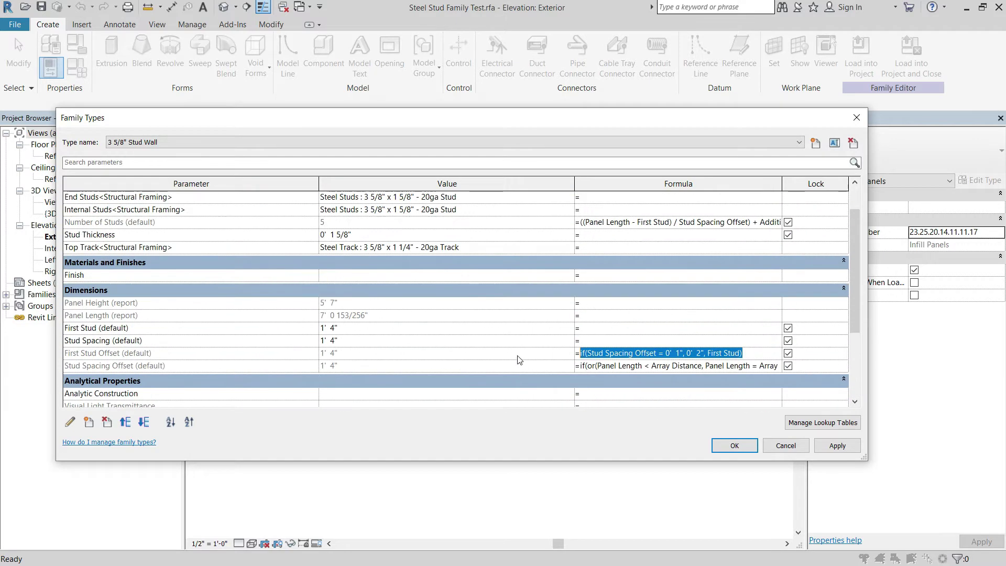
scroll(606, 330, "up", 3)
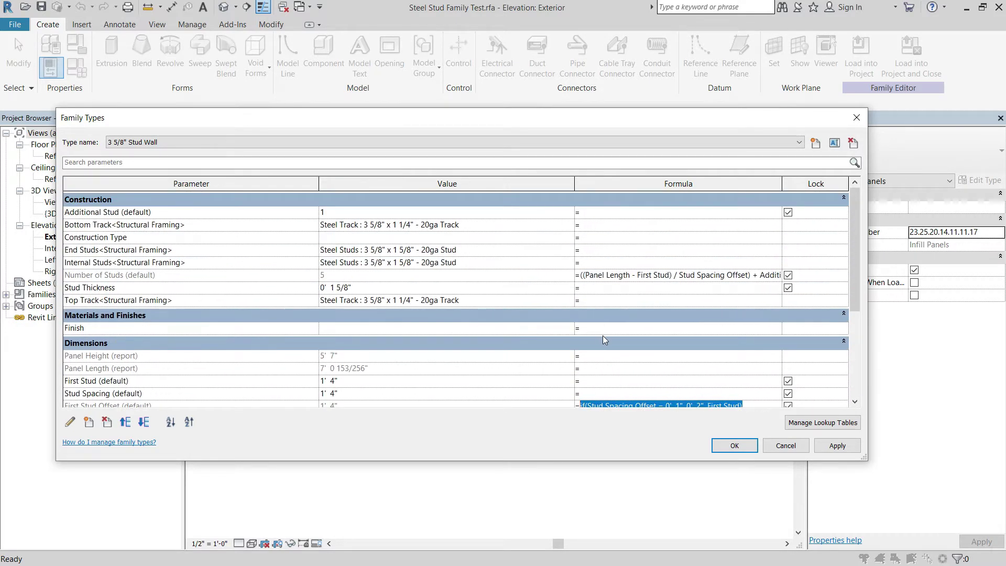
scroll(603, 334, "down", 3)
scroll(592, 329, "up", 3)
left_click(332, 213)
scroll(592, 322, "down", 6)
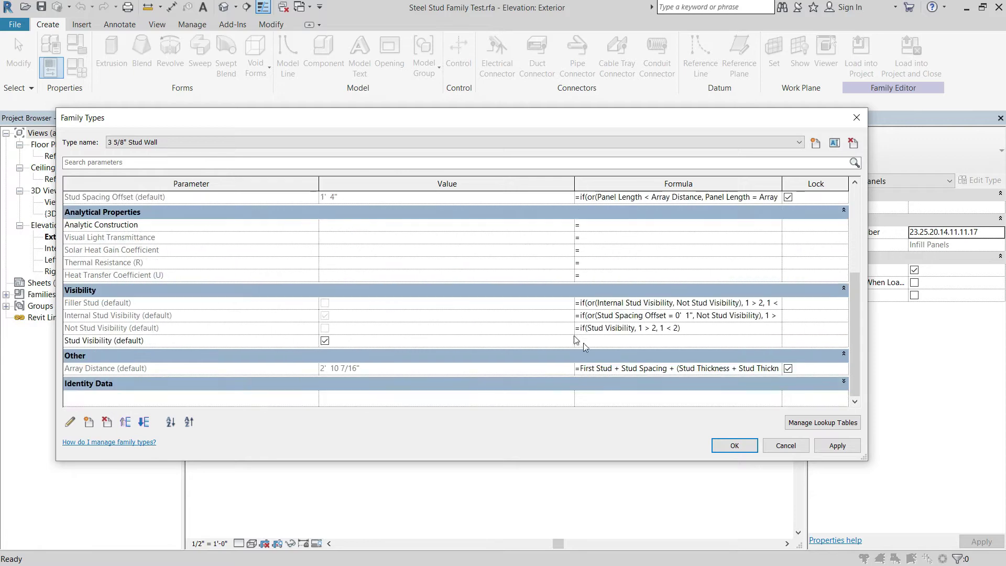
scroll(583, 343, "up", 5)
scroll(561, 209, "up", 2)
scroll(588, 359, "down", 6)
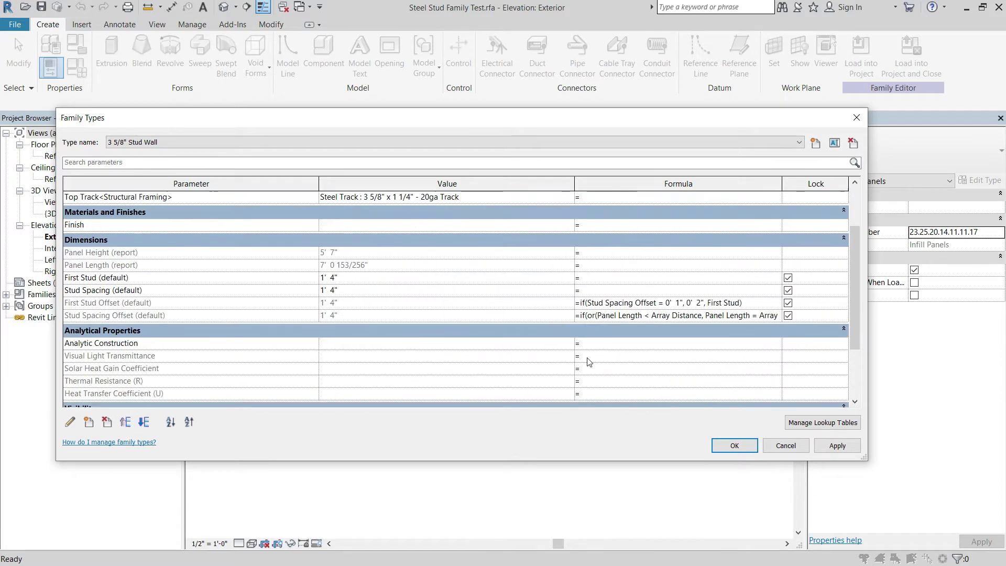
Step: Collapse and re-expand the Other parameter group, then close Family Types
left_click(545, 356)
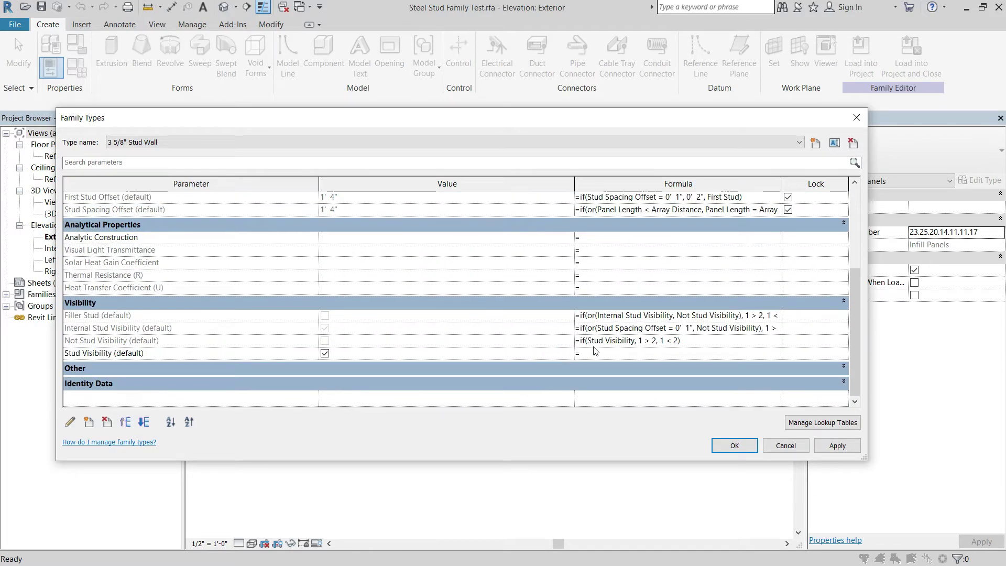
left_click(545, 369)
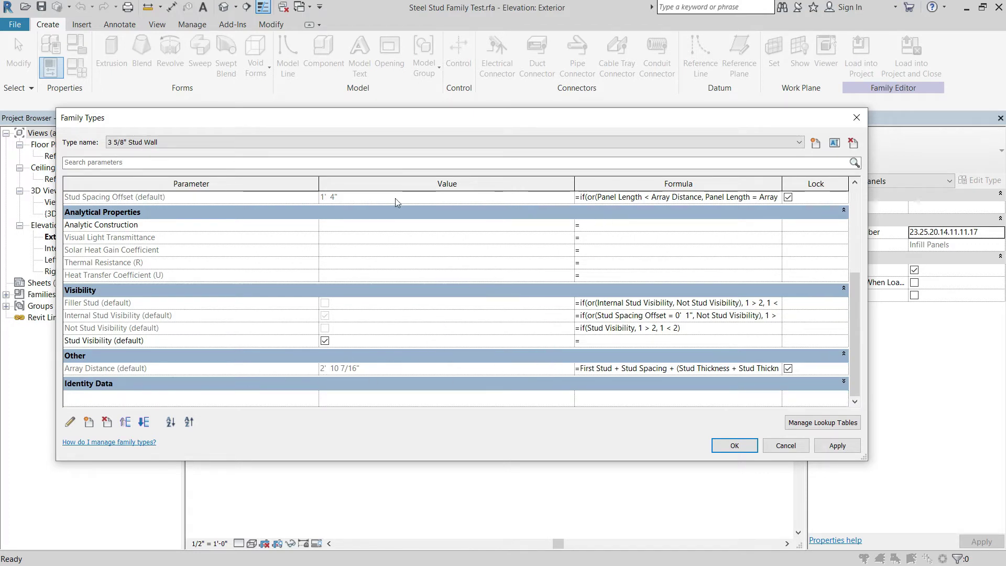
left_click(857, 117)
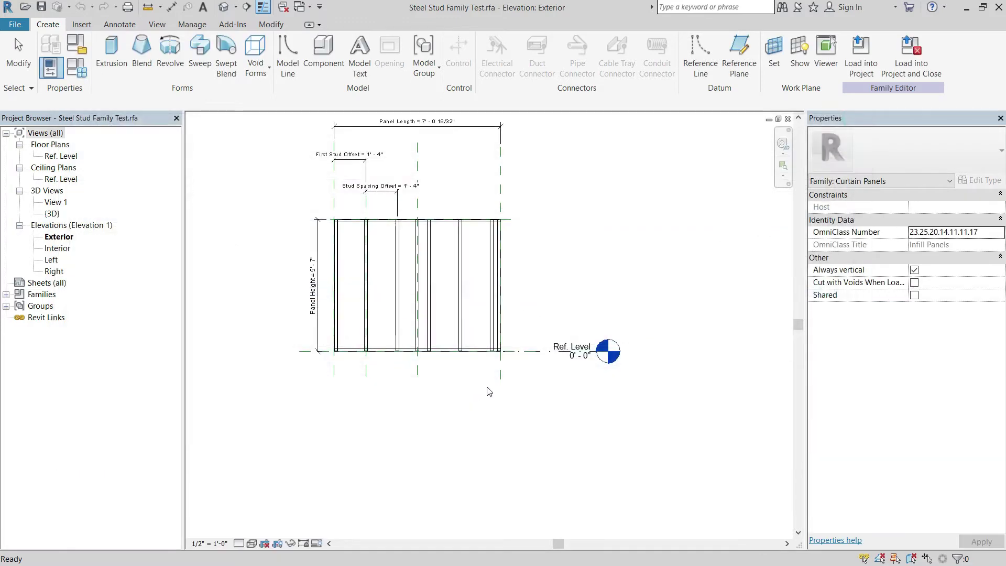
Step: From Project1's 3D view, edit the left stud panel's family and open its Family Types
key("ctrl+Tab")
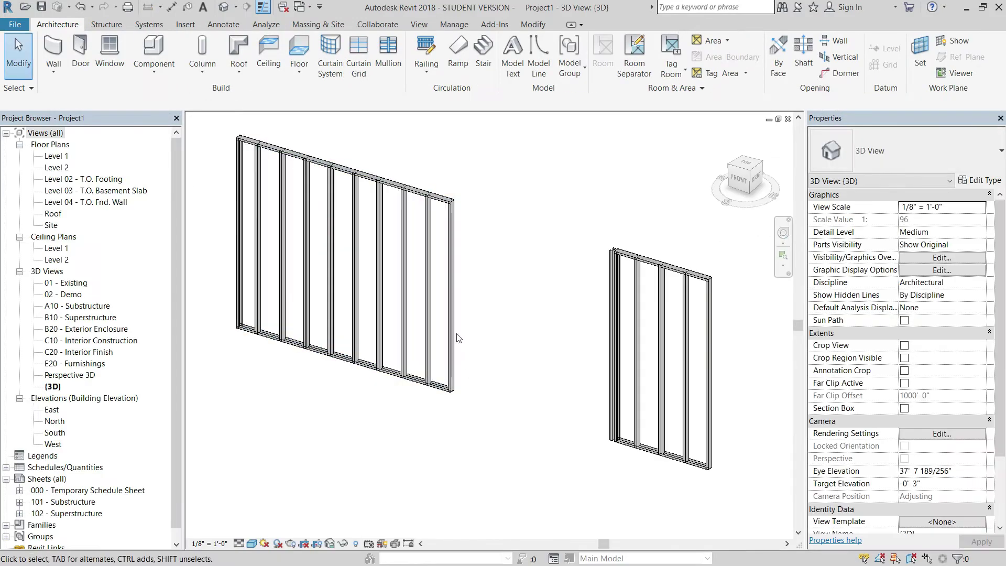
double_click(430, 220)
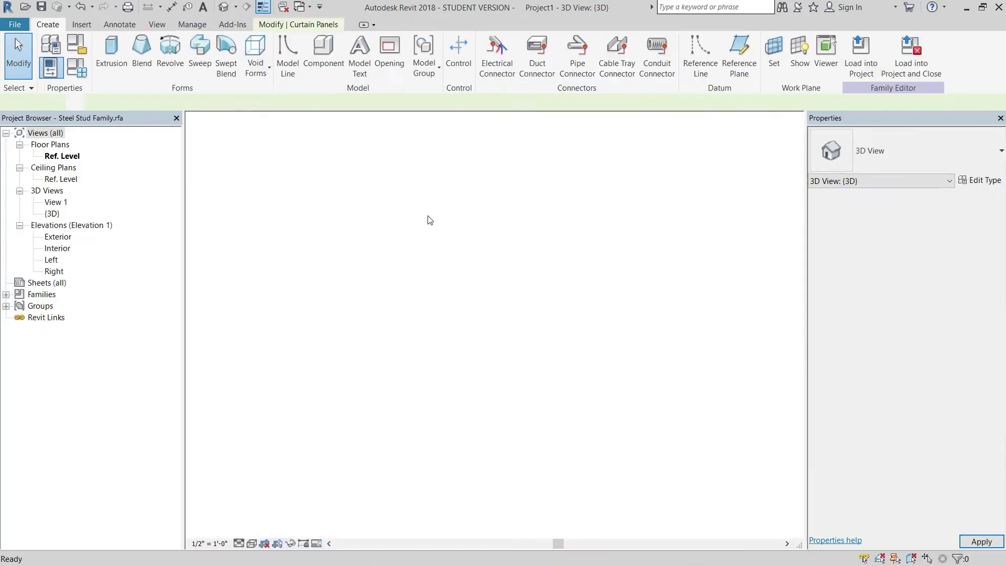
left_click(76, 68)
scroll(386, 291, "down", 1)
scroll(387, 289, "up", 1)
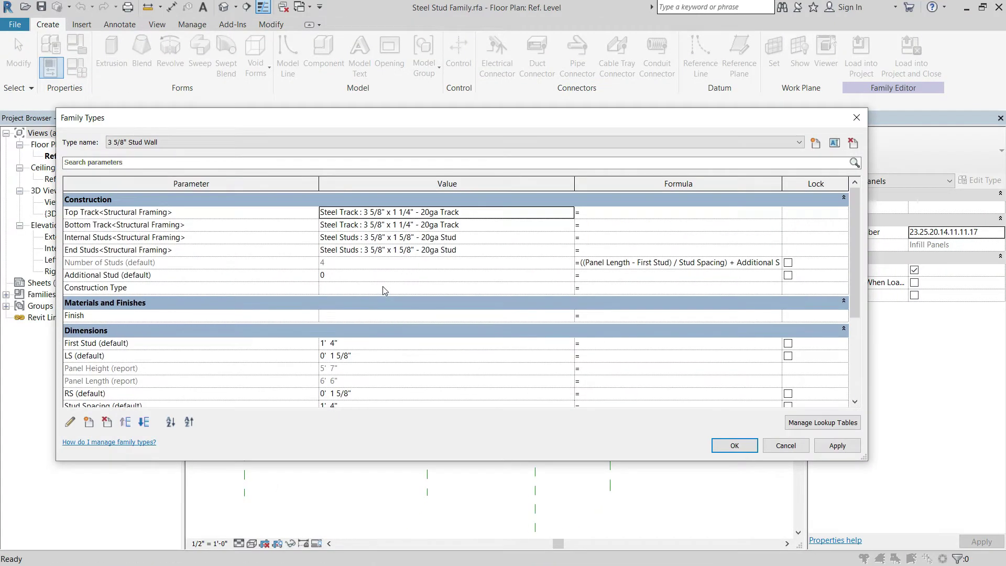
Step: Create a Stud Thickness type parameter of type Length, grouped under Construction
left_click(88, 422)
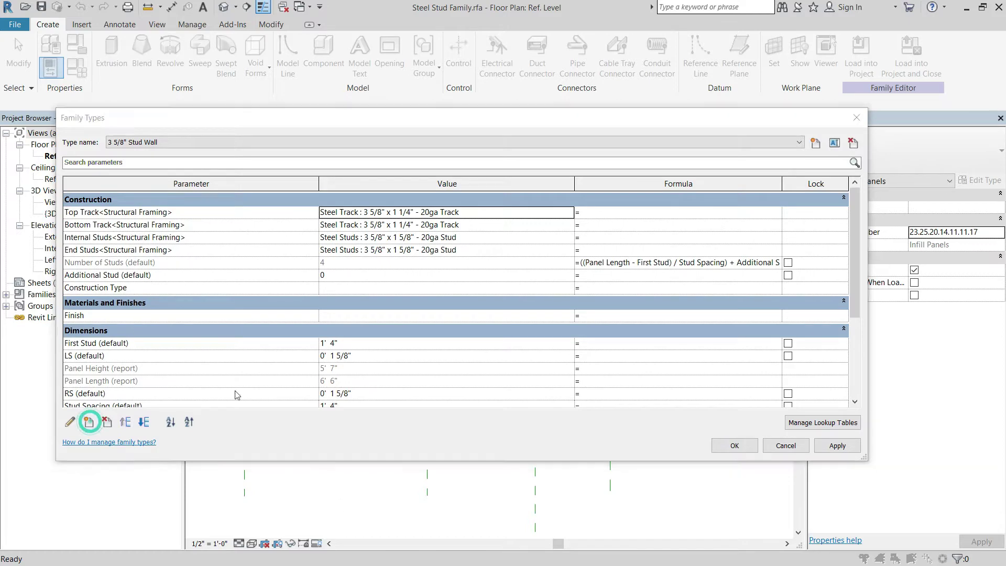
left_click(141, 333)
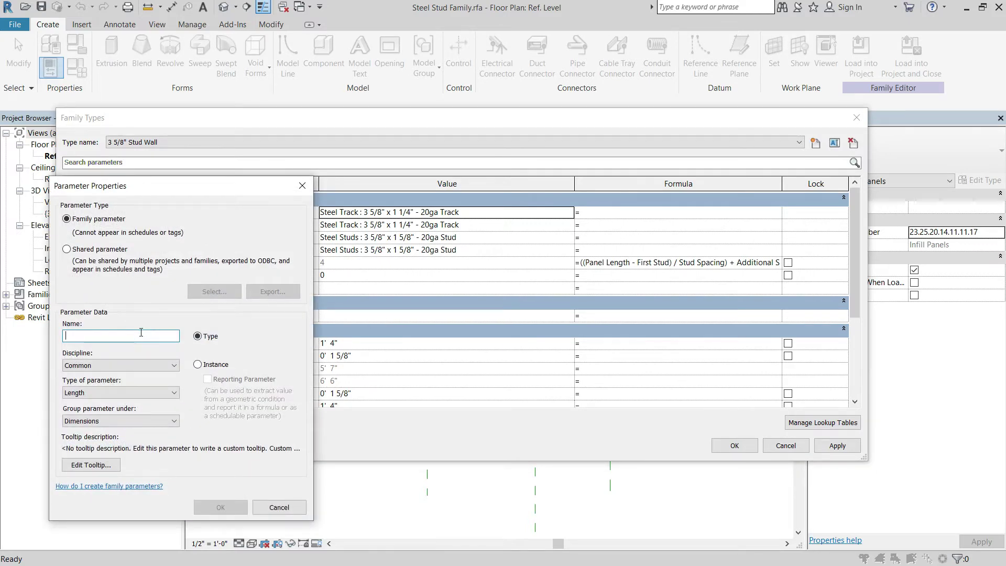
type("Stud T")
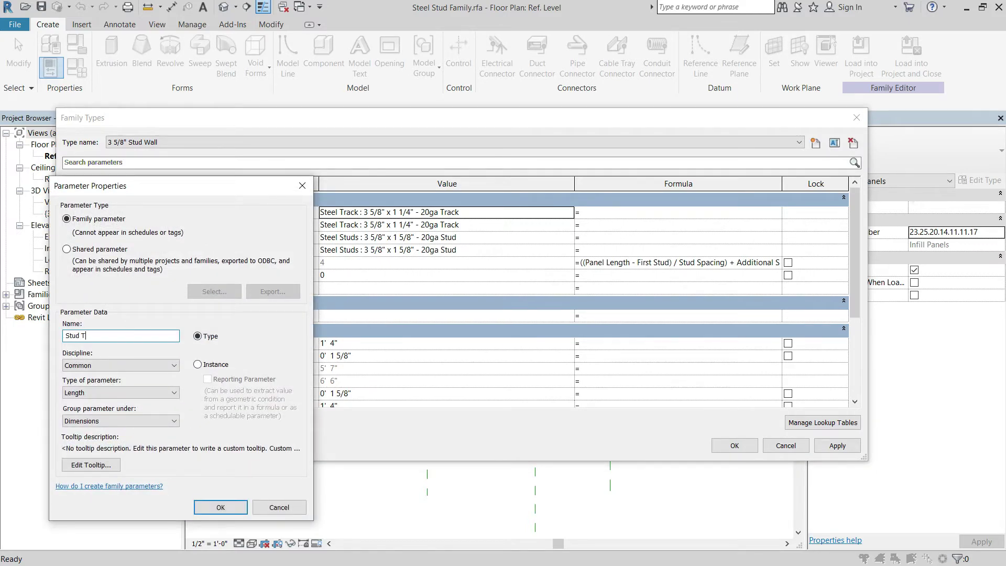
type("hicn")
left_click(199, 365)
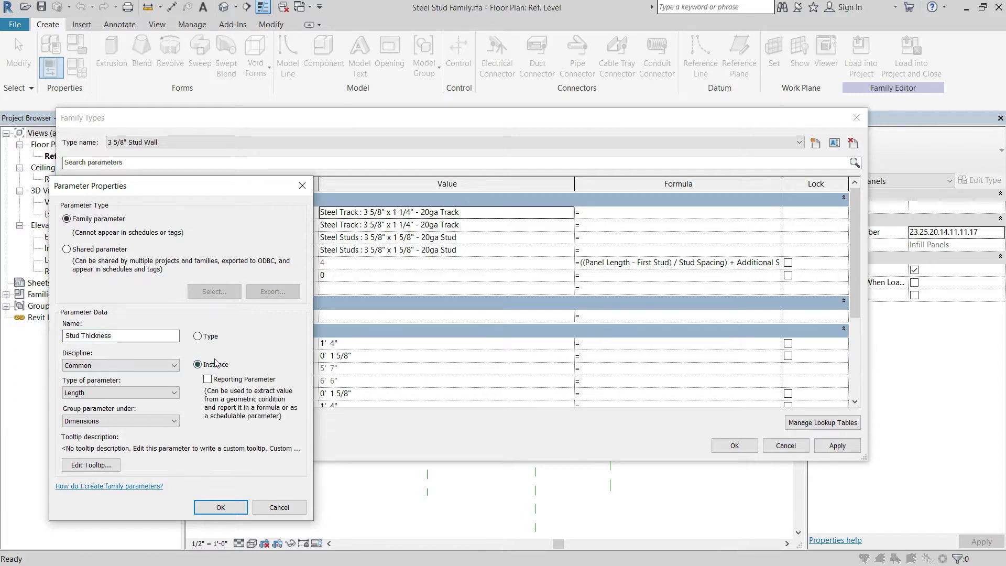
left_click(198, 336)
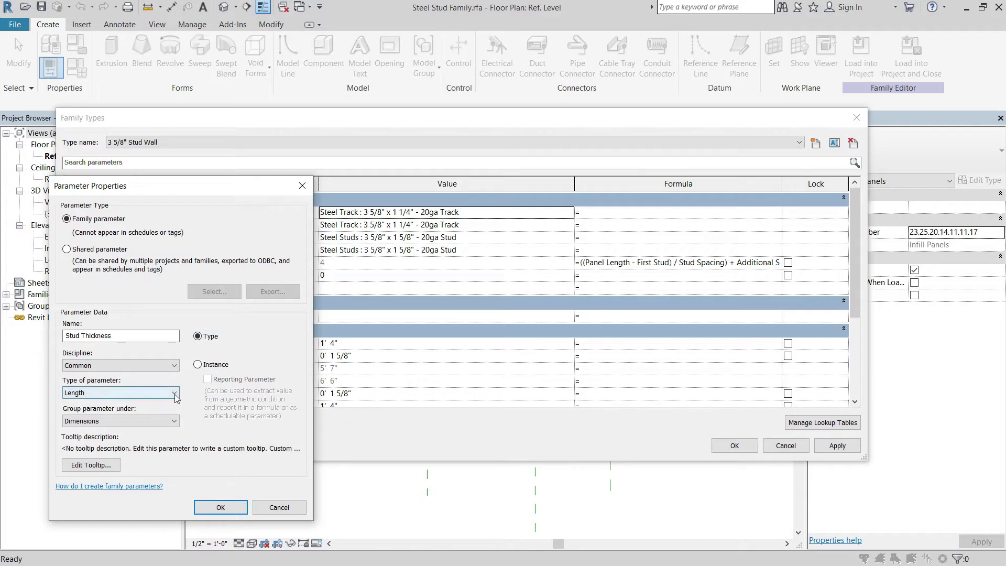
left_click(175, 396)
left_click(175, 395)
left_click(167, 421)
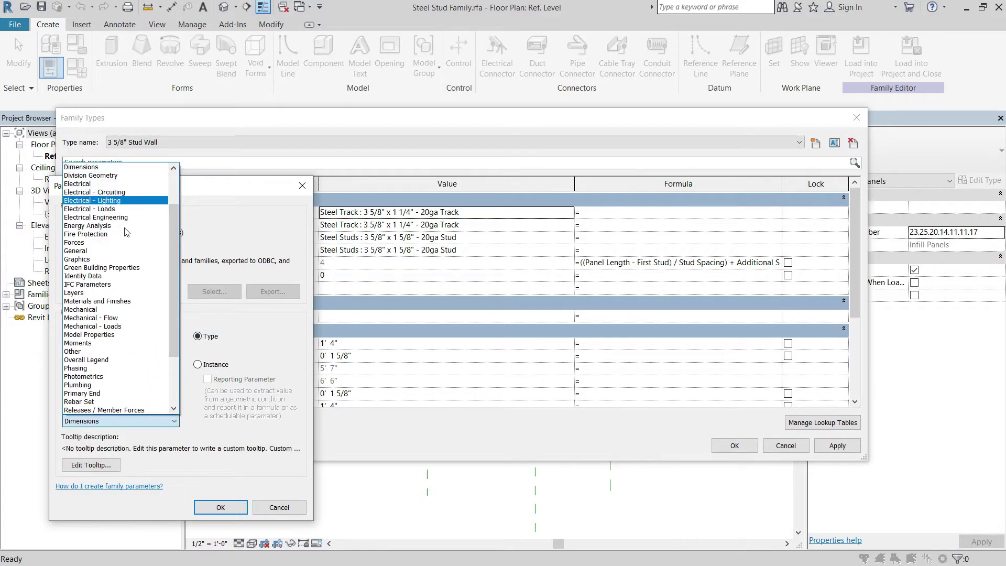
scroll(120, 356, "up", 2)
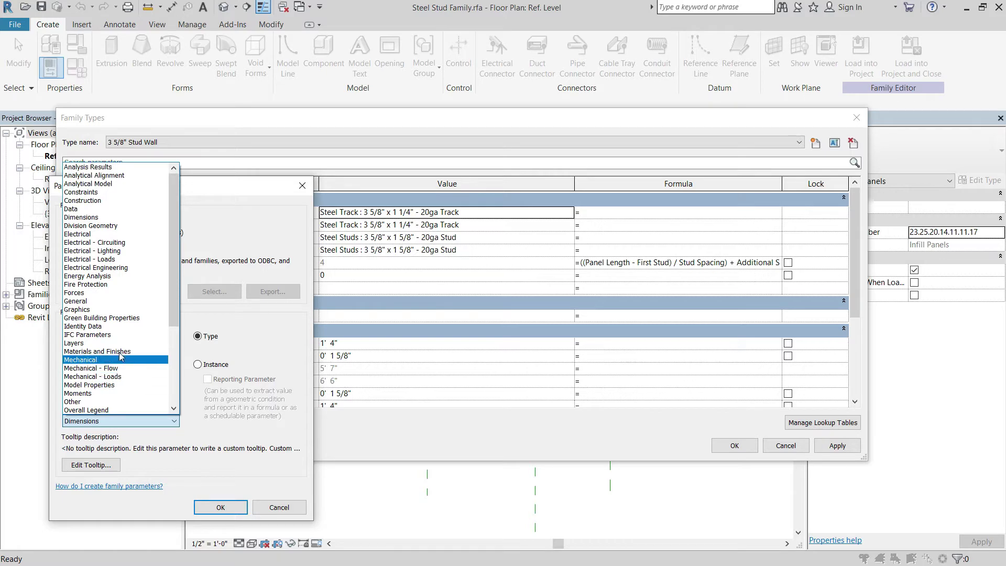
left_click(107, 200)
left_click(221, 507)
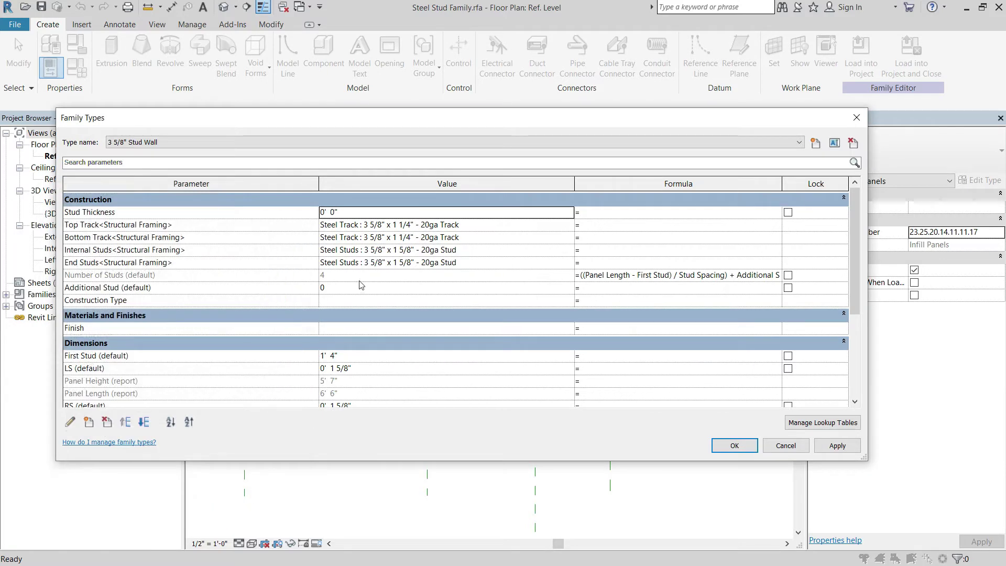
Step: Set the Stud Thickness value to 1 5/8"
left_click(347, 212)
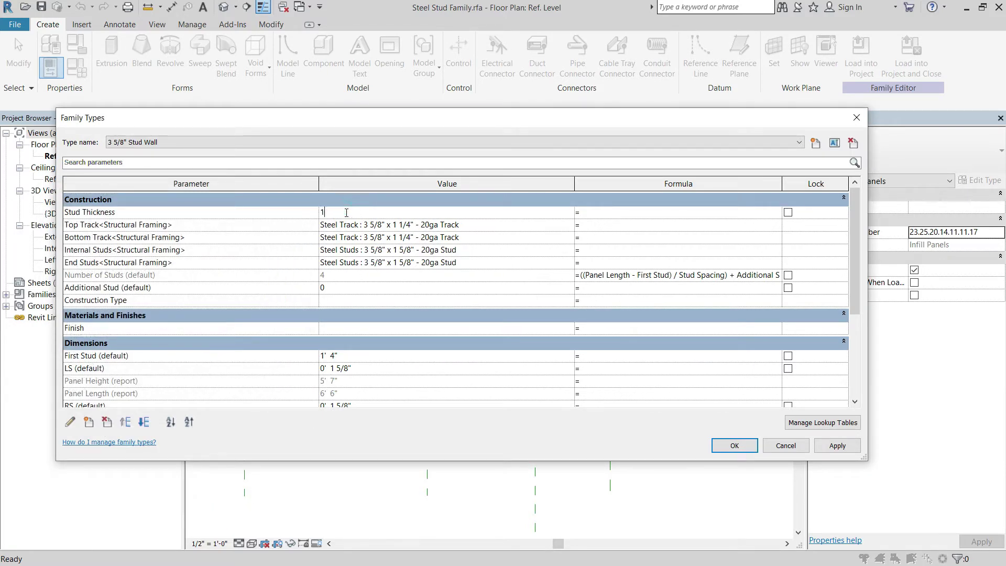
type("1 5/8\"")
key("Tab")
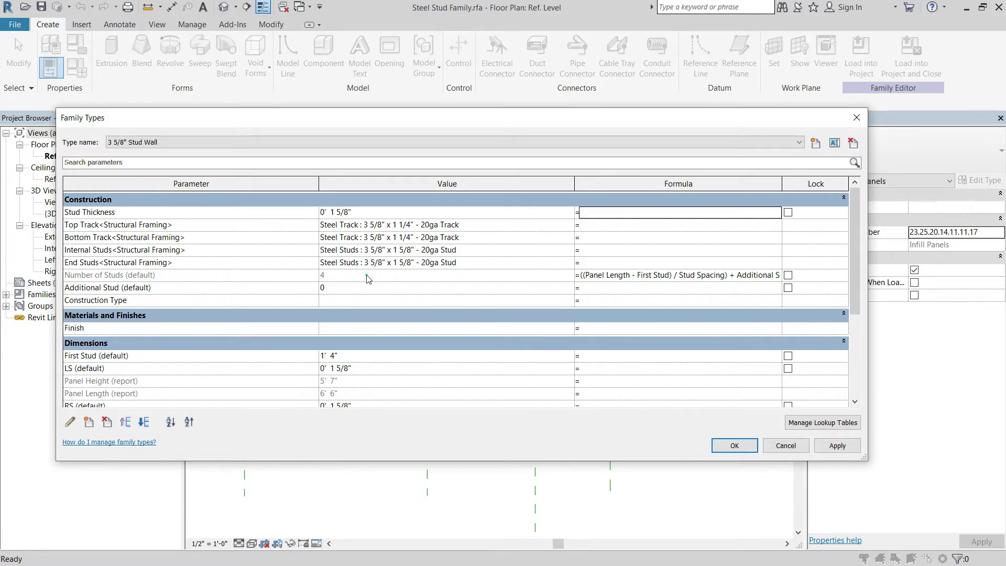
left_click(153, 213)
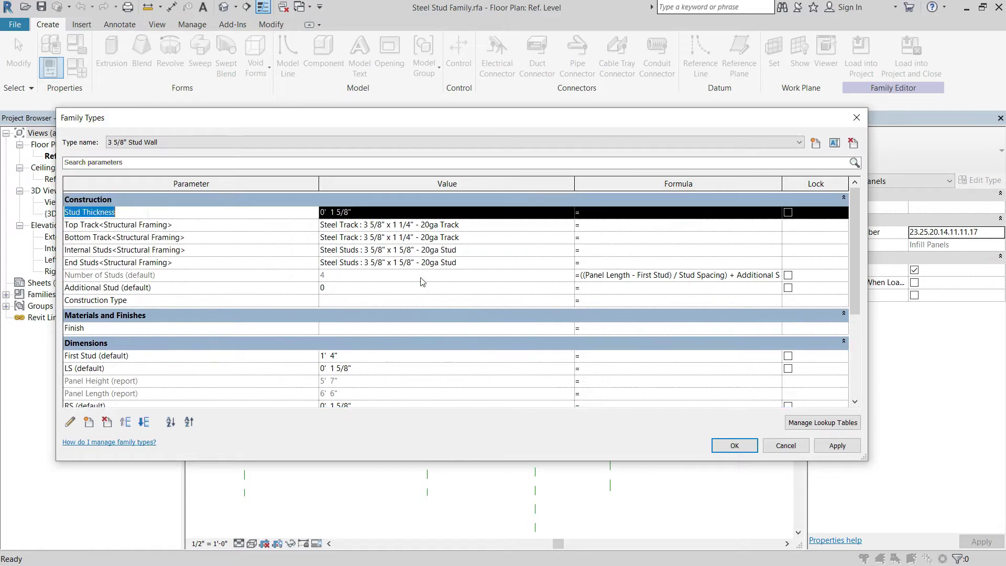
left_click(88, 422)
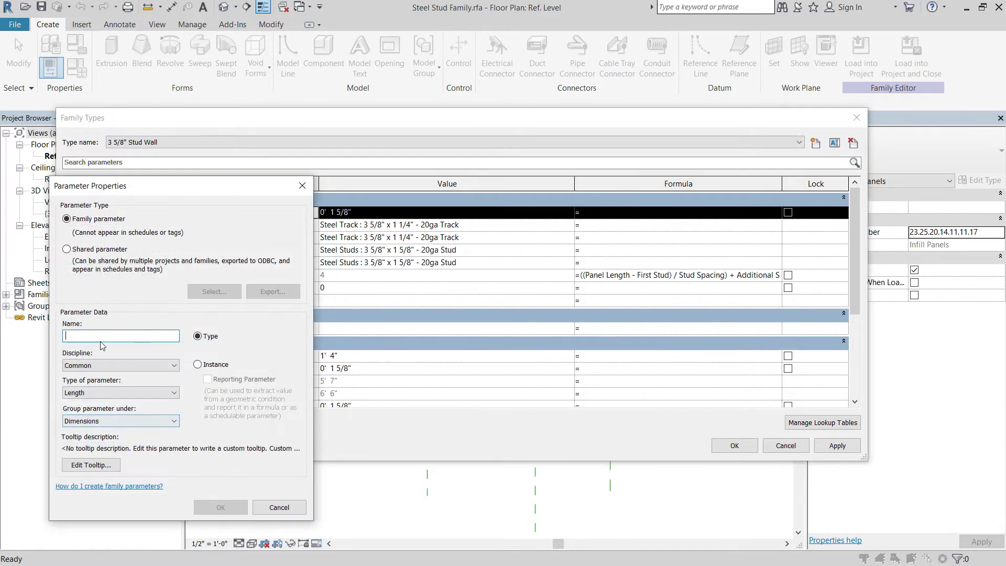
Step: Name the new parameter Array Distance, make it an instance Length parameter under Other
type("Array Distance")
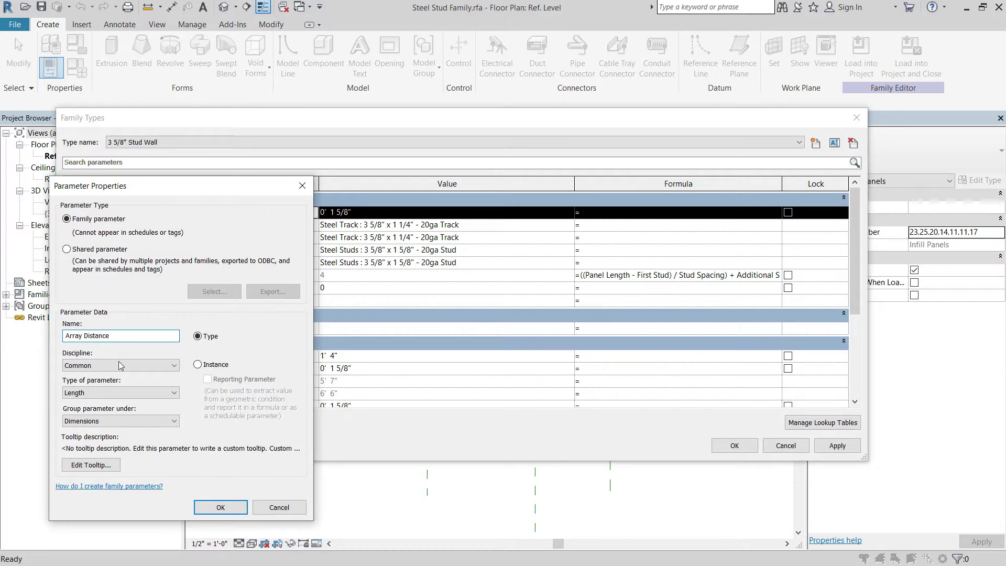
left_click(198, 364)
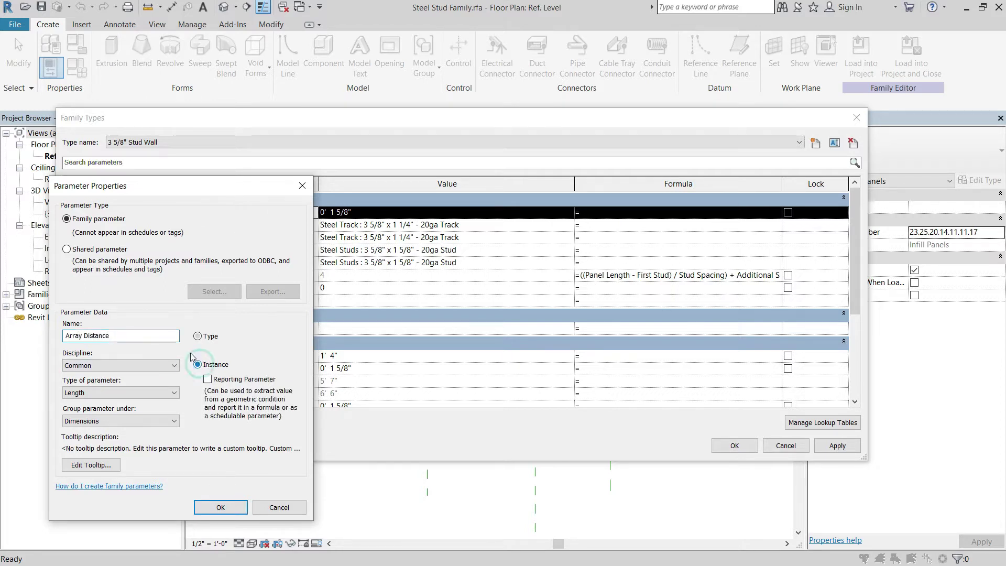
left_click(174, 394)
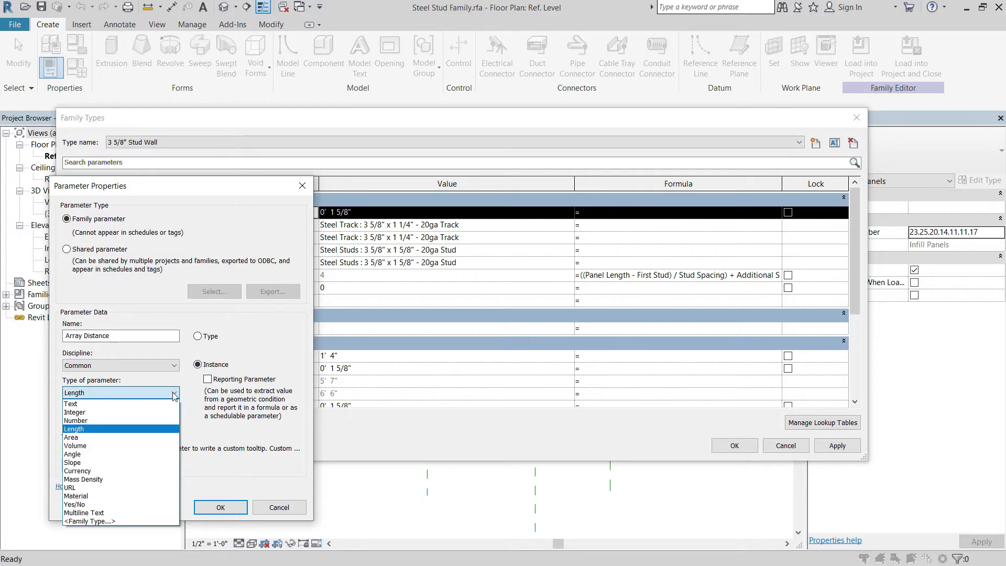
left_click(171, 394)
left_click(169, 421)
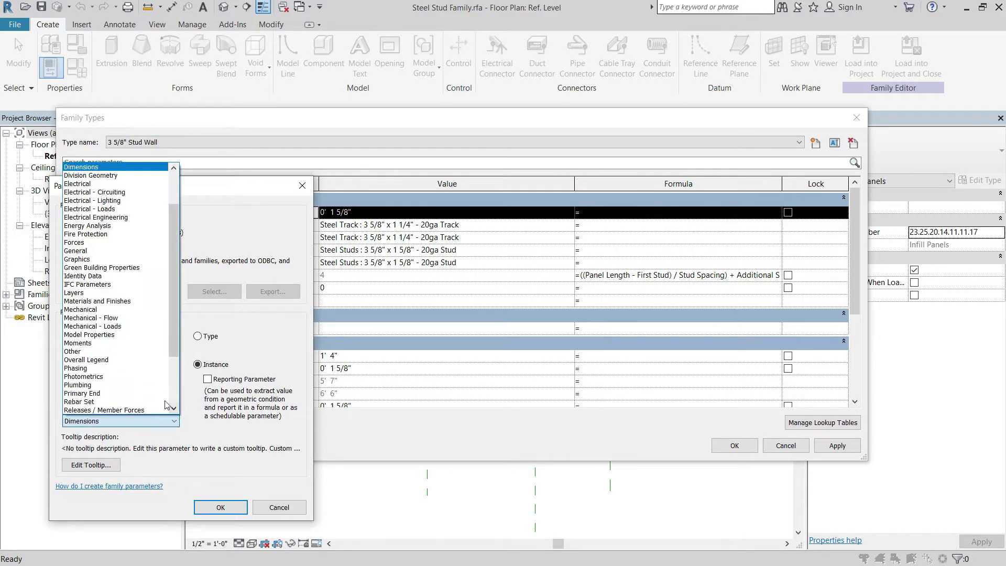
left_click(128, 352)
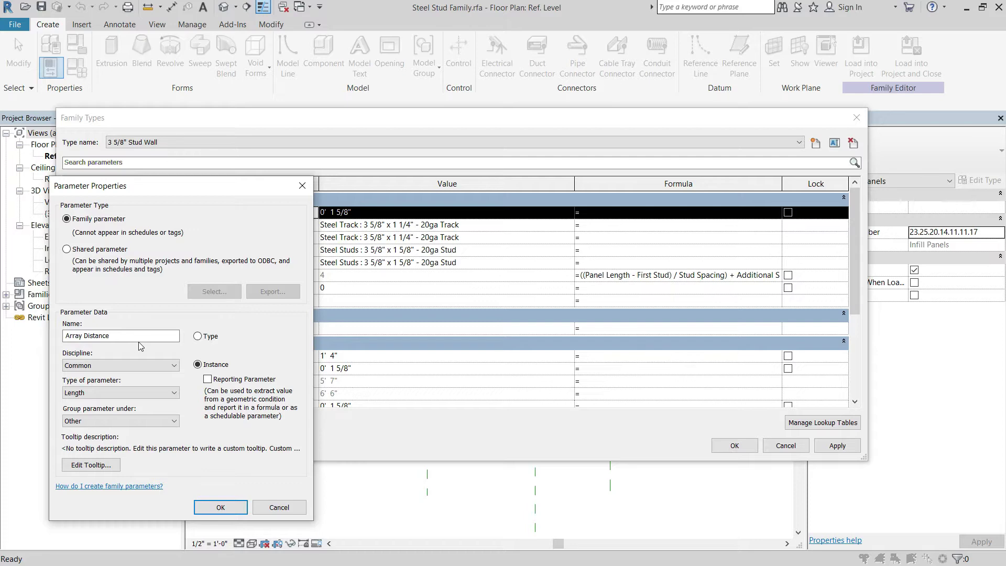
left_click(221, 507)
scroll(381, 348, "down", 1)
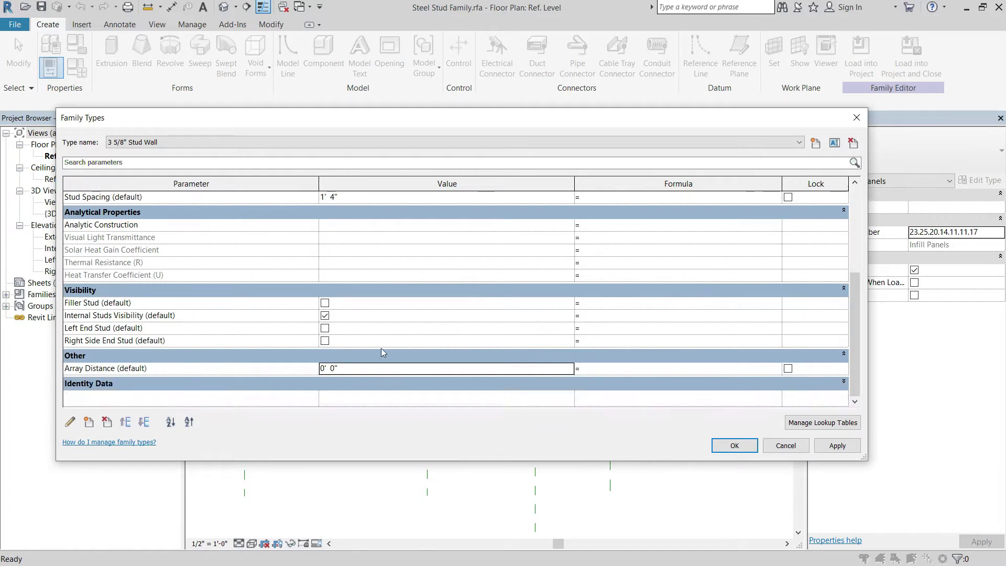
Step: Add a First Stud Offset instance length parameter under Dimensions
scroll(364, 350, "up", 1)
scroll(366, 351, "down", 1)
scroll(329, 356, "up", 3)
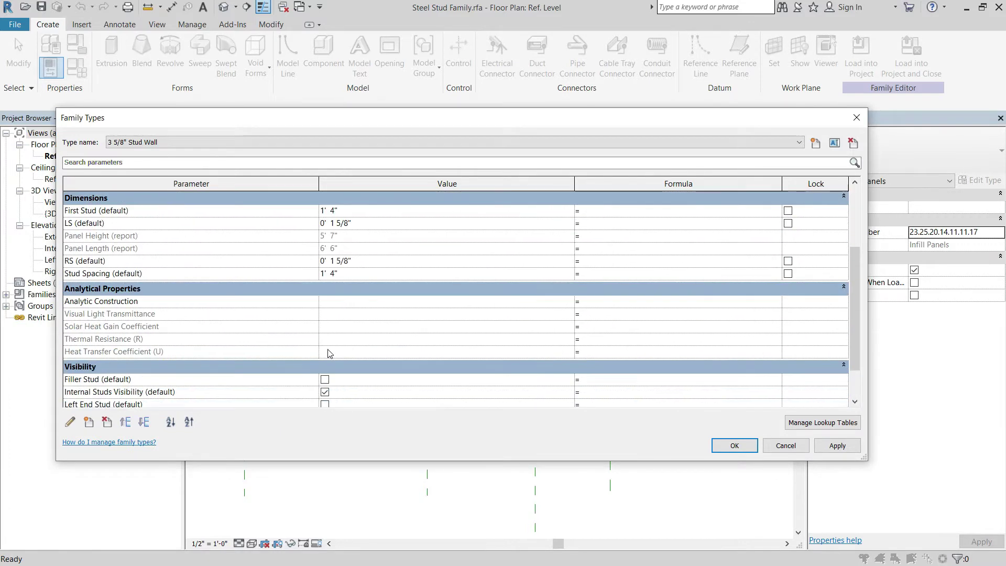
scroll(340, 340, "down", 3)
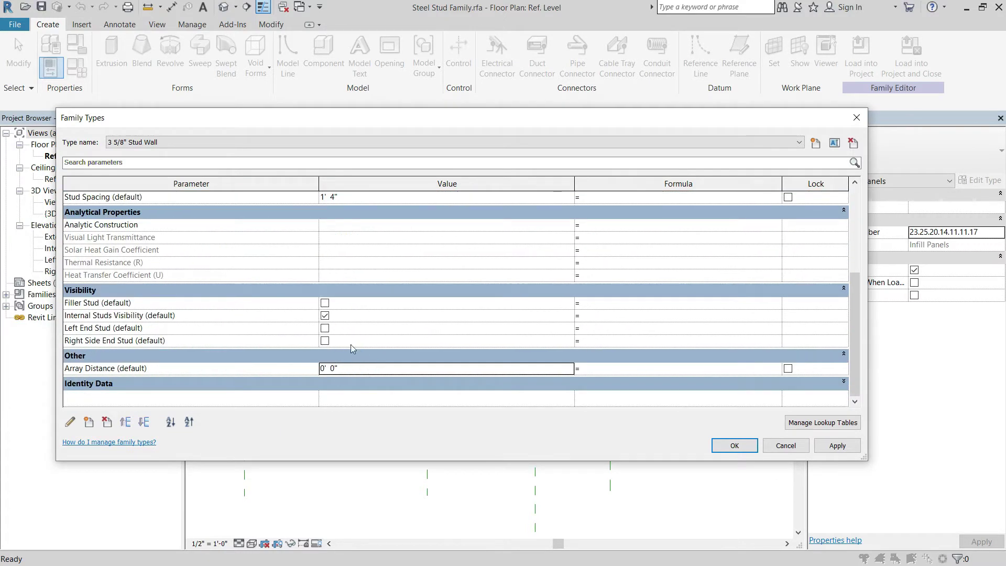
scroll(350, 344, "up", 4)
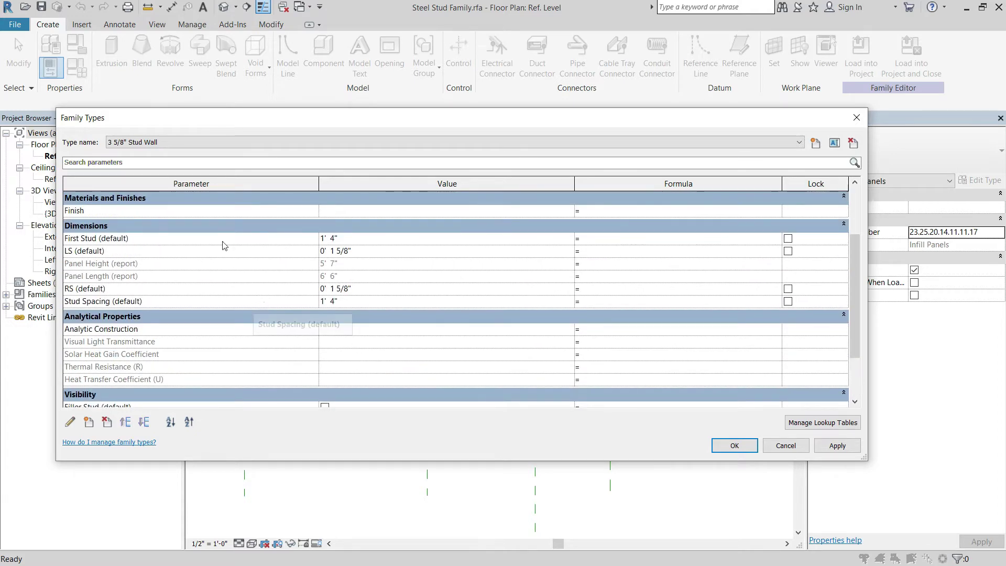
left_click(88, 422)
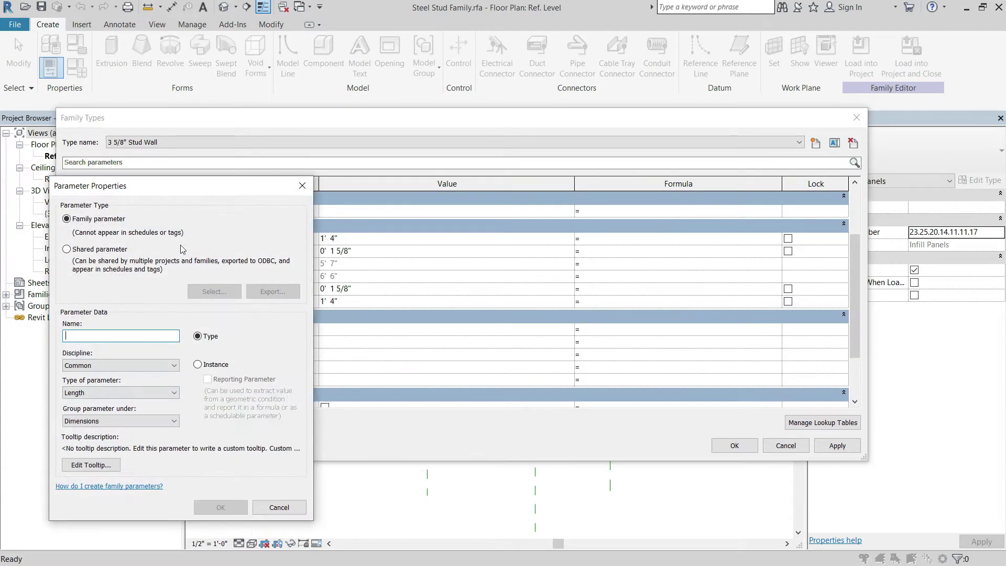
left_click_drag(131, 198, 613, 177)
left_click(589, 329)
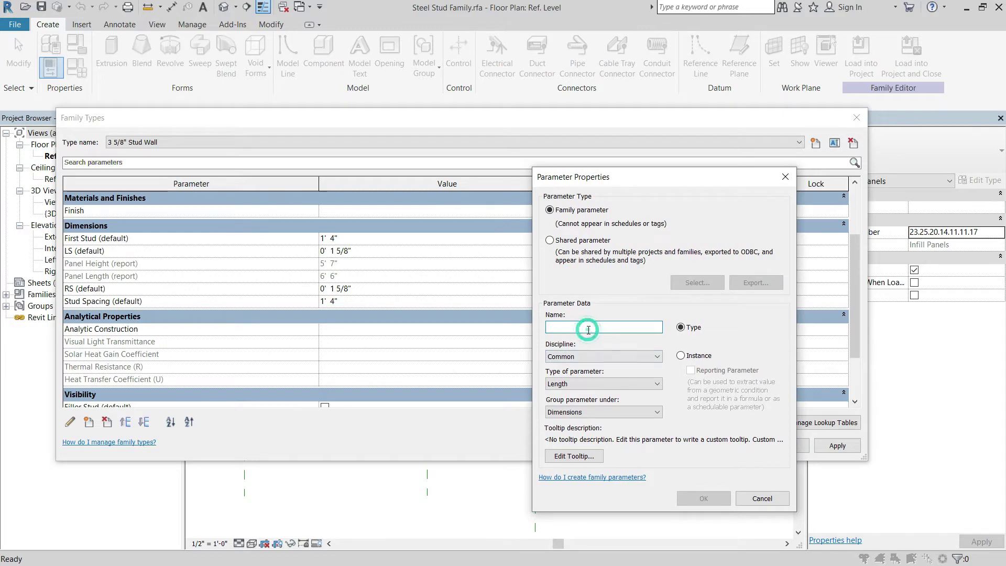
type("First")
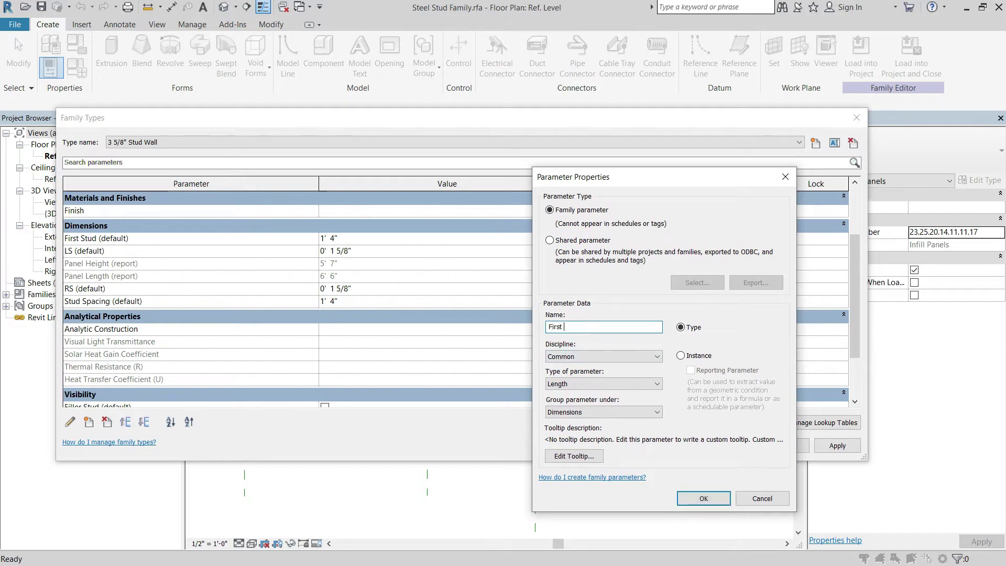
type(" Stud Offset")
left_click(680, 356)
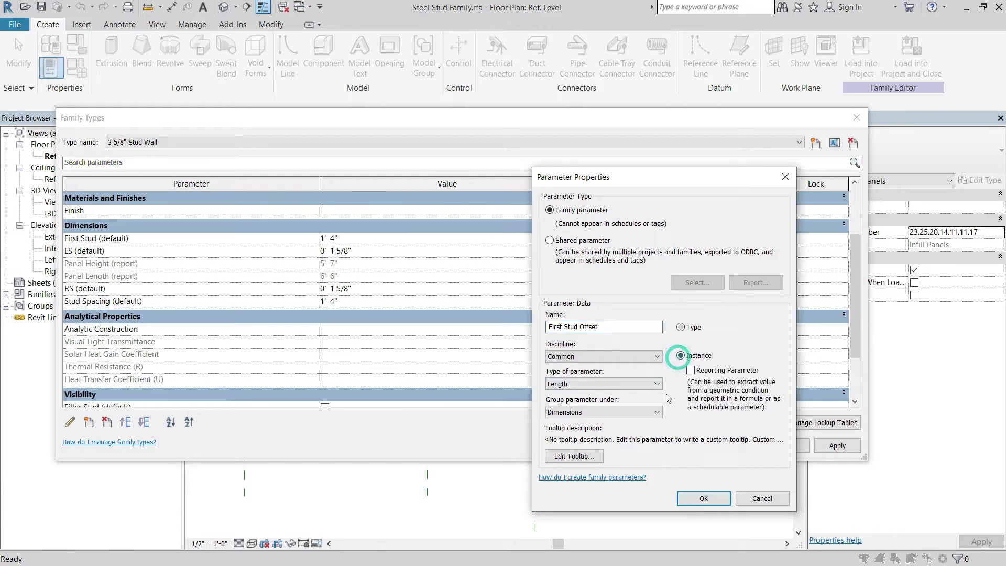
left_click(704, 498)
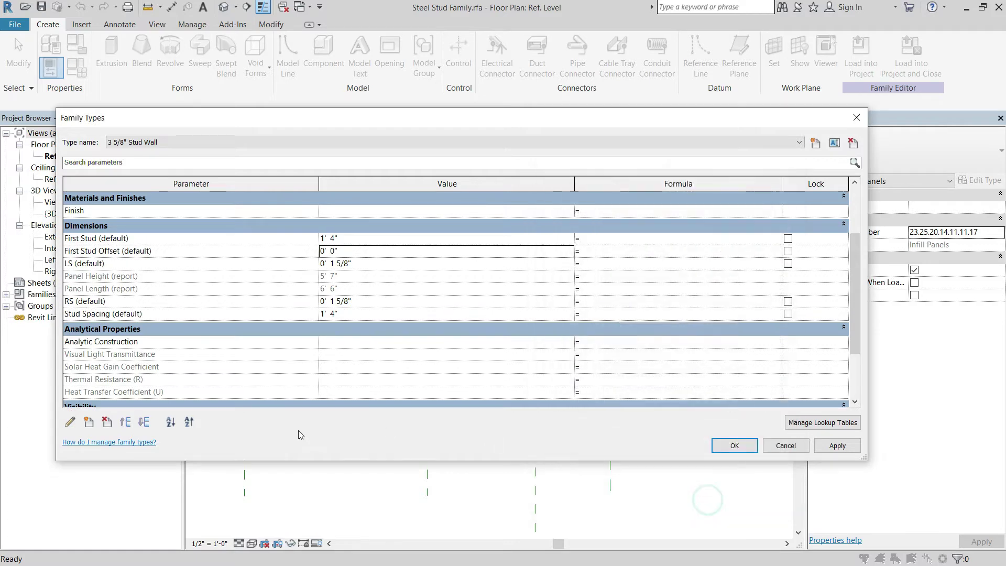
Step: Add a Stud Spacing Offset instance length parameter under Dimensions
left_click(88, 422)
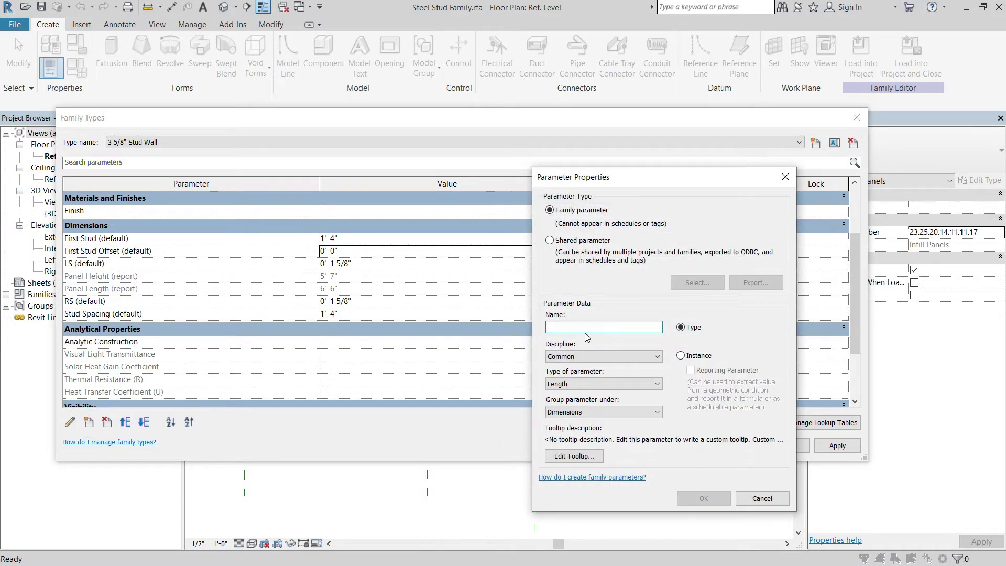
type("Stud")
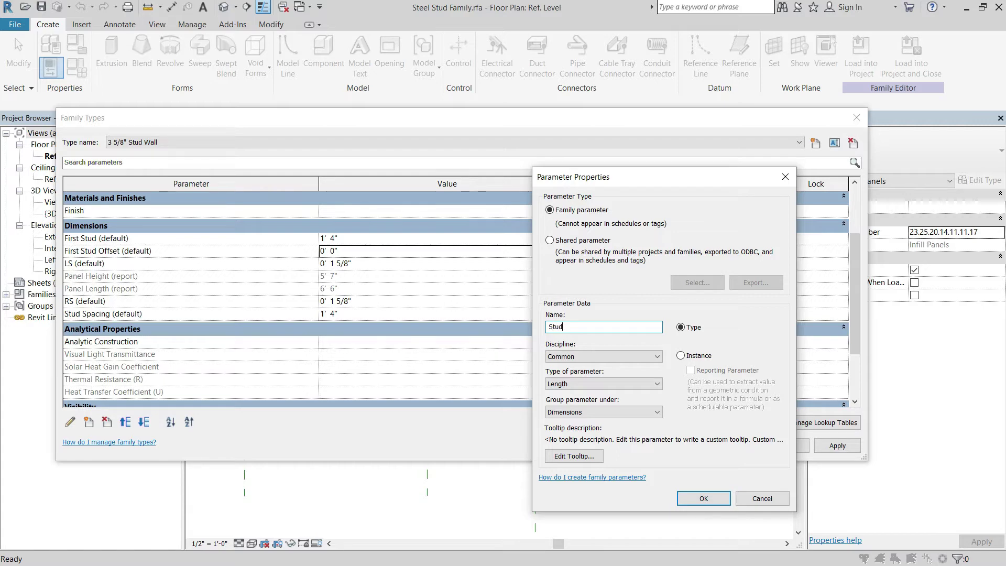
type(" Spacing Offset")
left_click(681, 356)
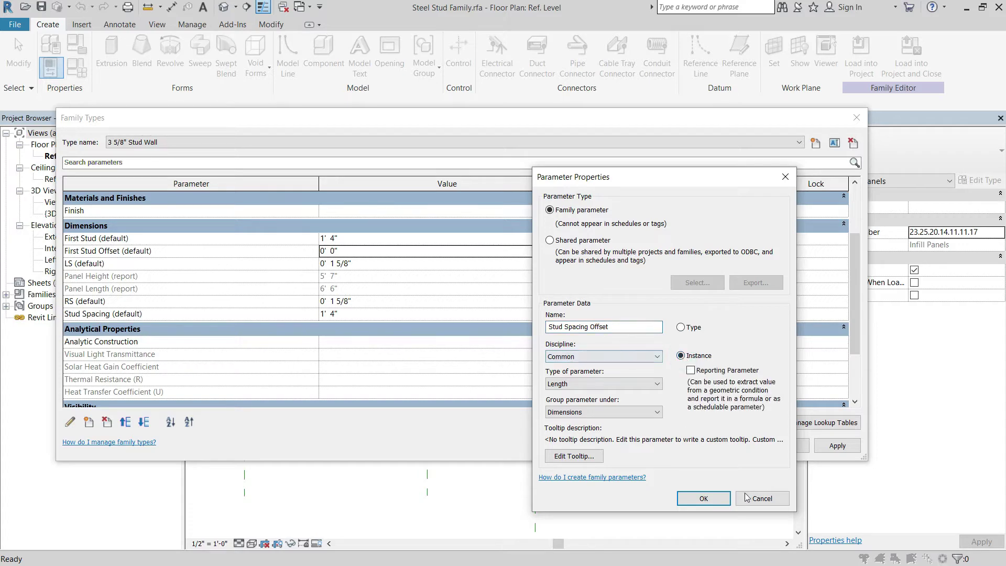
left_click(704, 498)
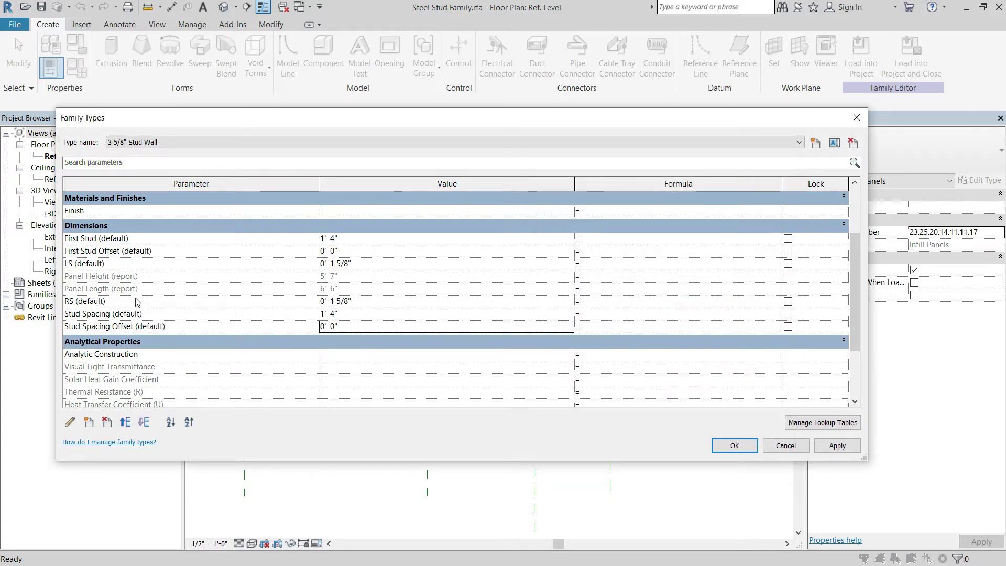
left_click(130, 278)
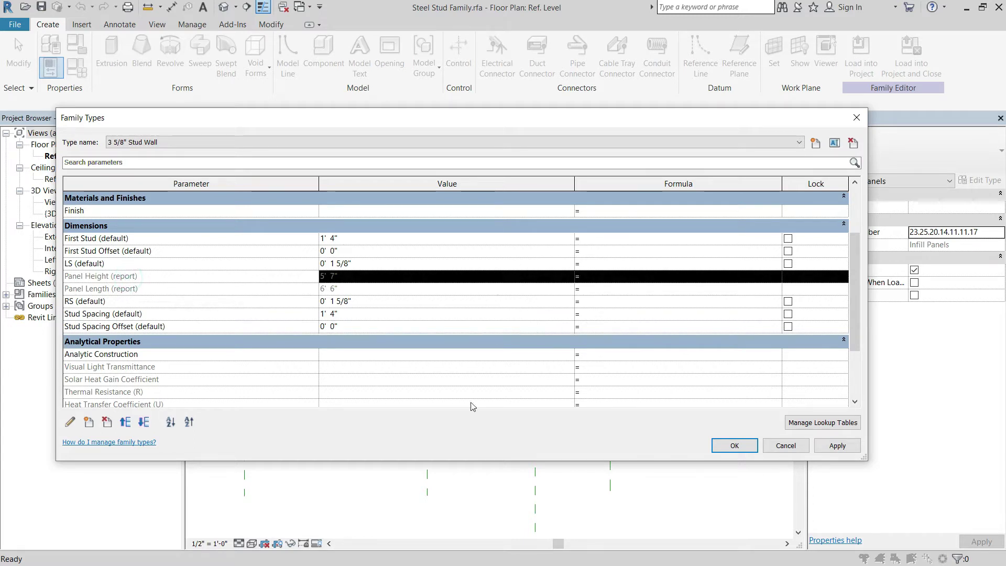
left_click(124, 423)
left_click(124, 422)
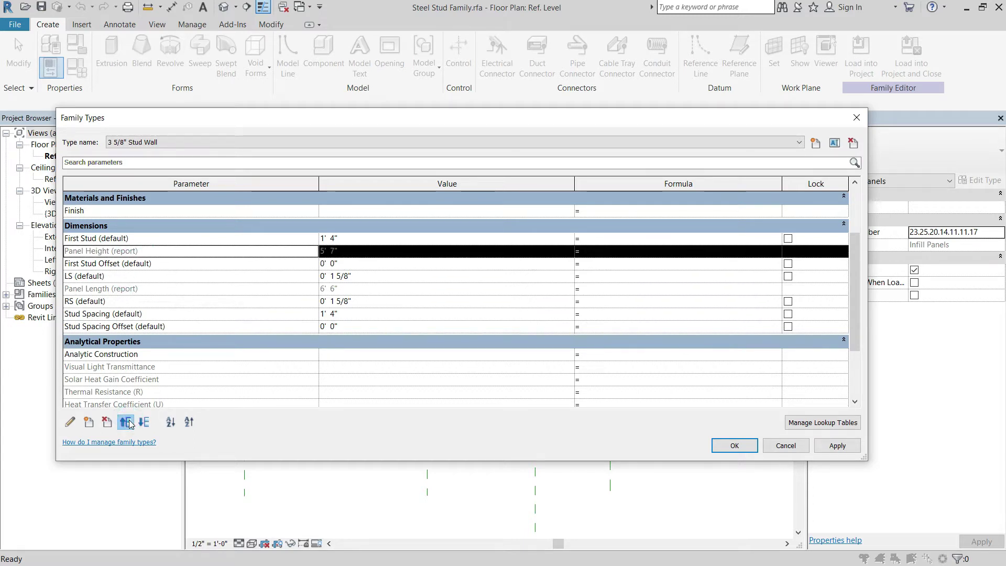
left_click(124, 422)
left_click(136, 289)
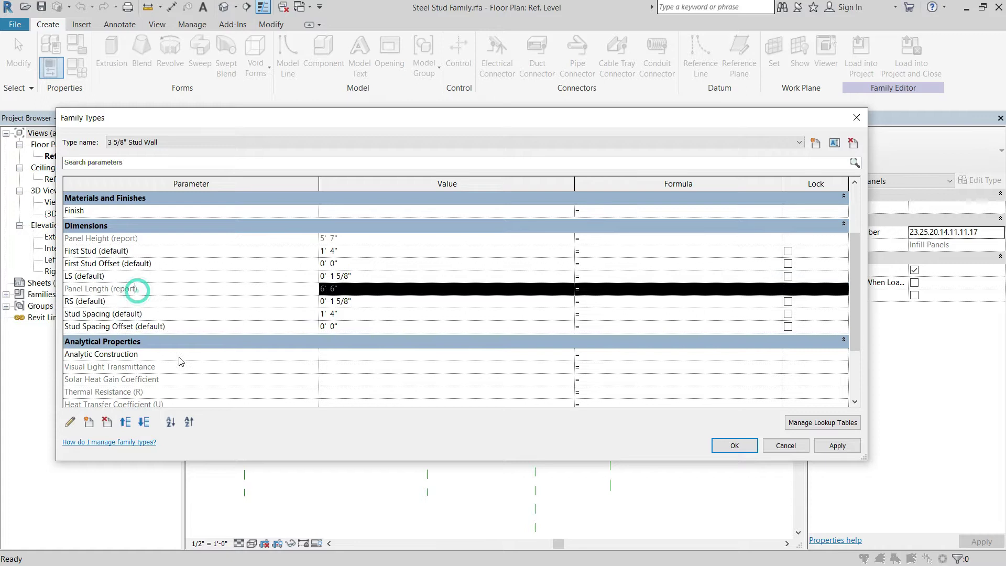
left_click(128, 423)
left_click(126, 422)
left_click(126, 422)
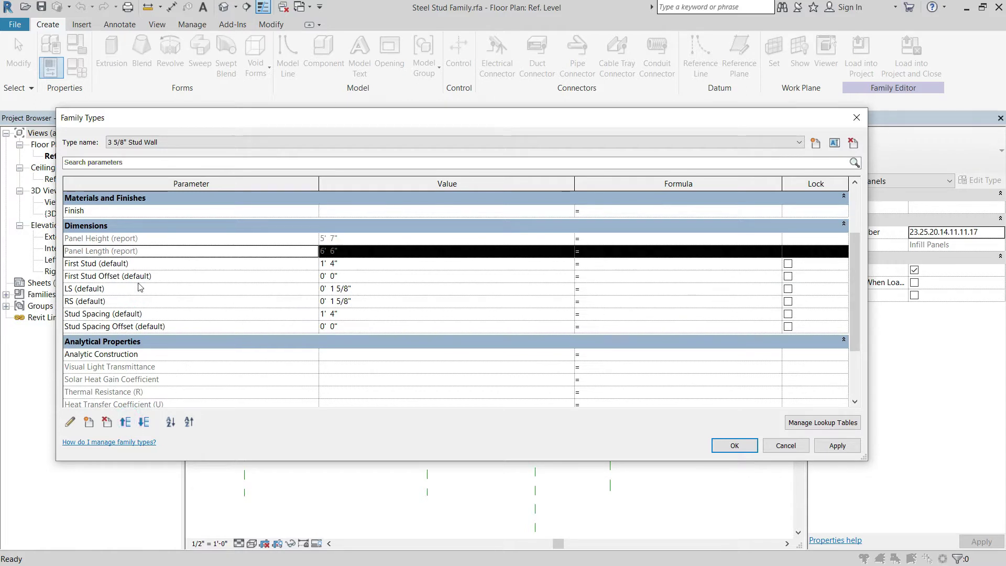
left_click(119, 313)
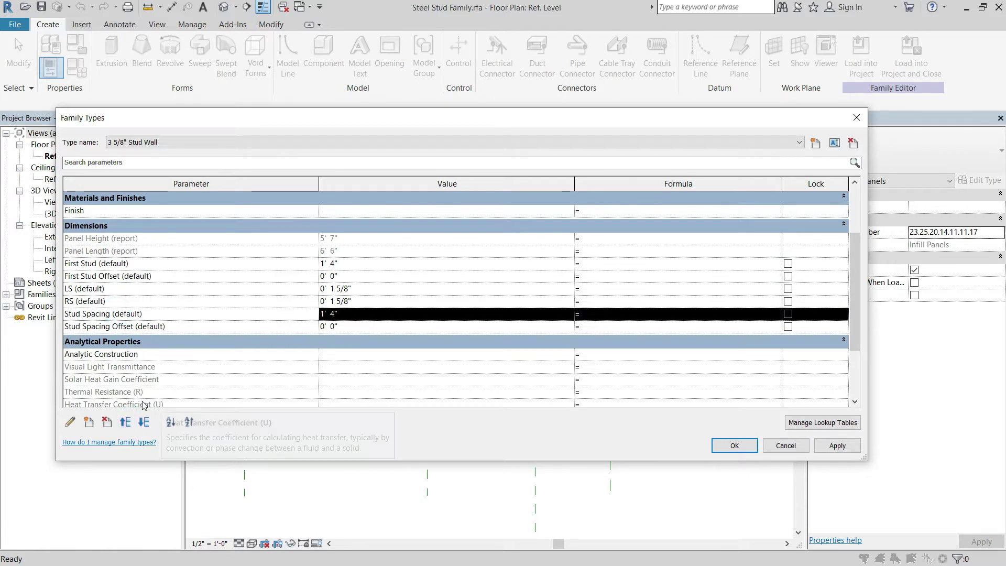
left_click(129, 422)
left_click(128, 423)
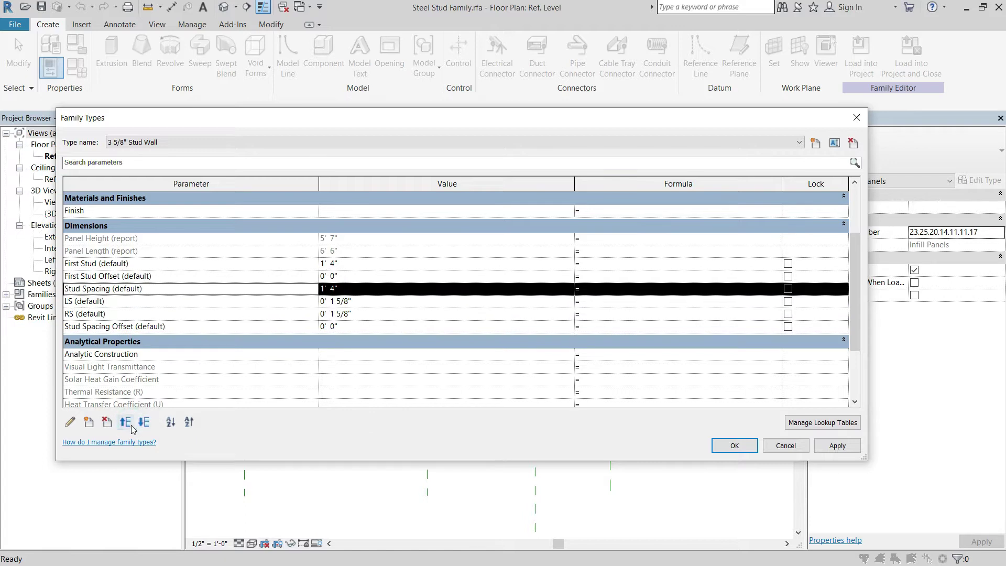
left_click(128, 423)
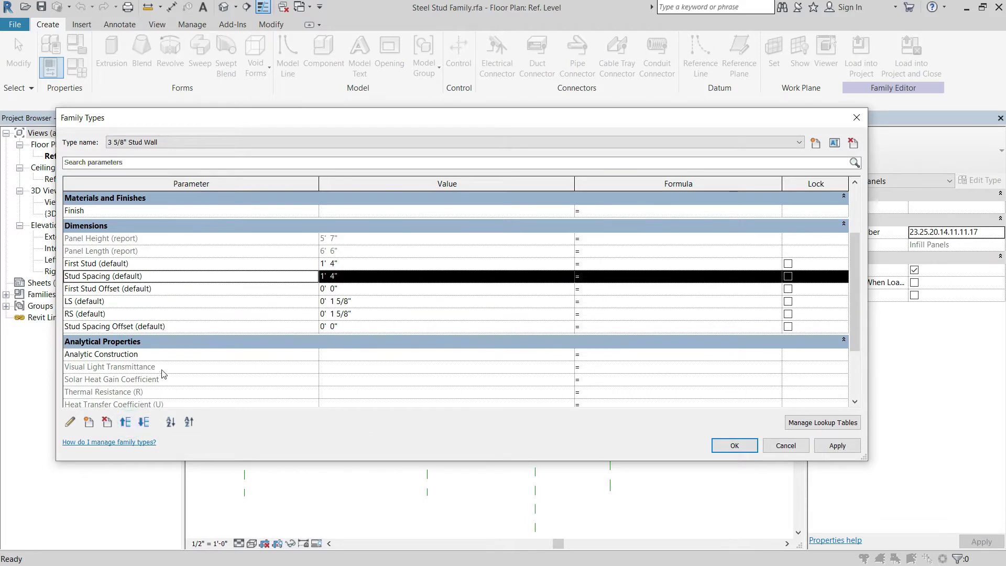
left_click(126, 328)
left_click(127, 424)
left_click(128, 425)
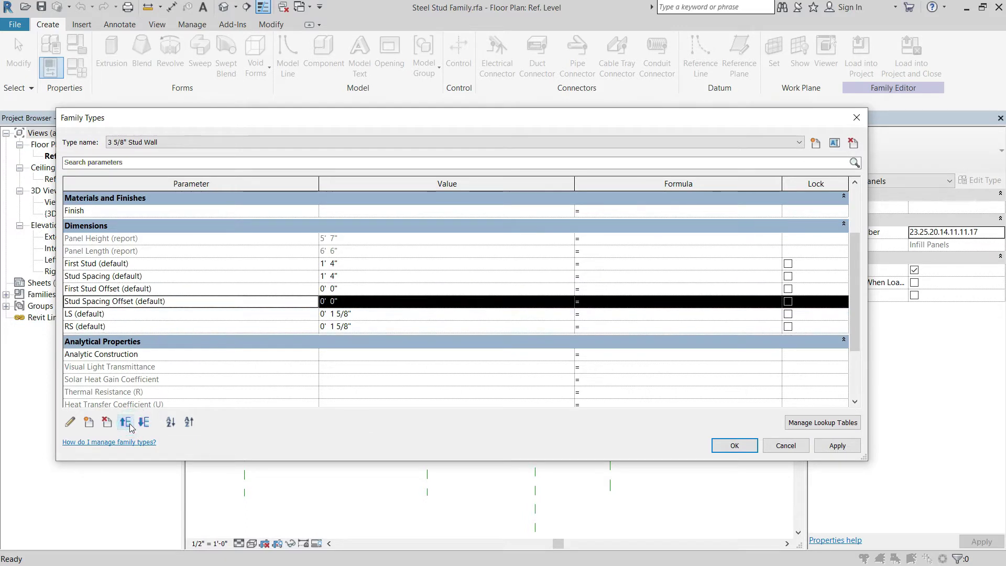
left_click(495, 315)
left_click(433, 286)
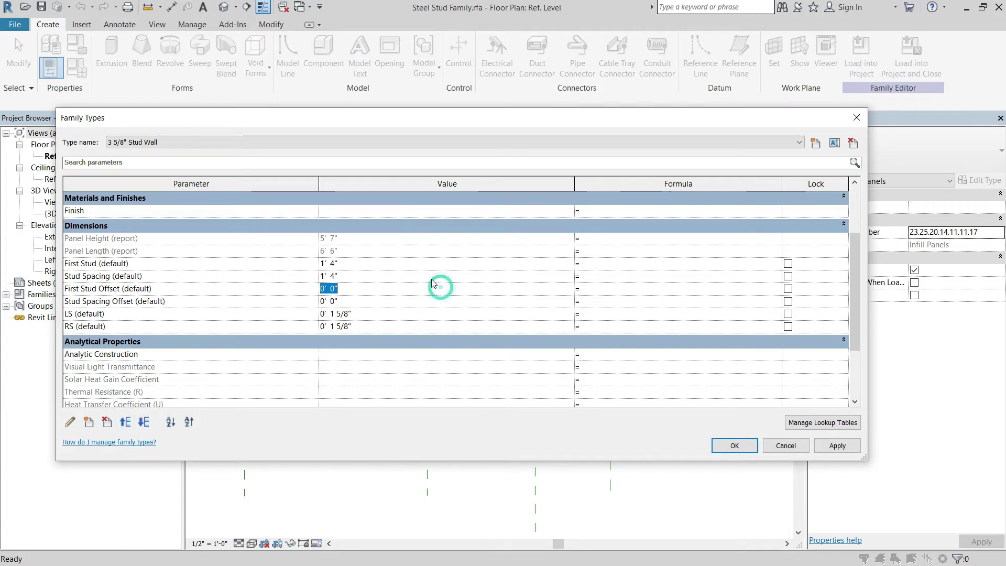
scroll(388, 278, "down", 3)
scroll(388, 278, "up", 5)
scroll(293, 304, "down", 3)
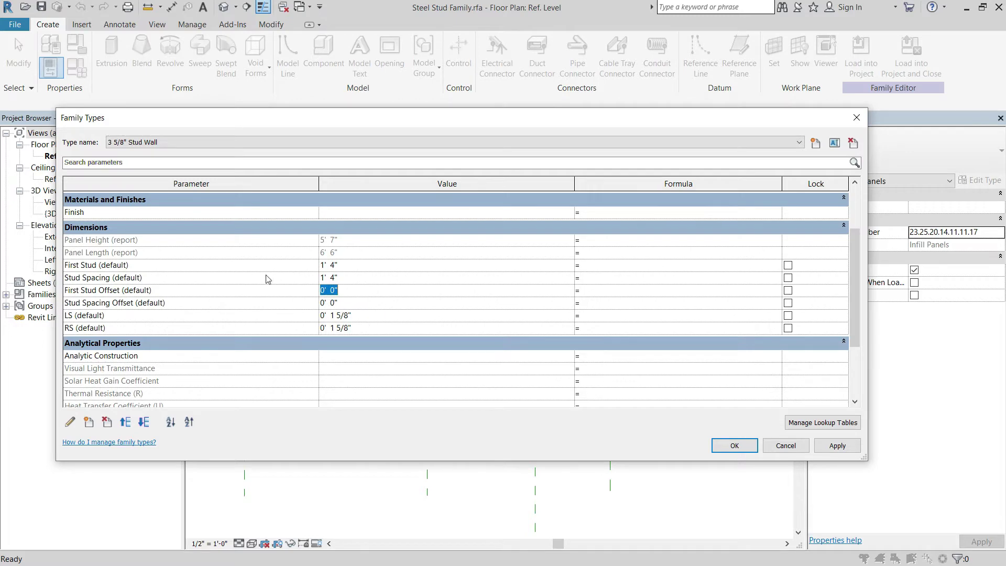
scroll(268, 279, "up", 3)
scroll(331, 275, "down", 3)
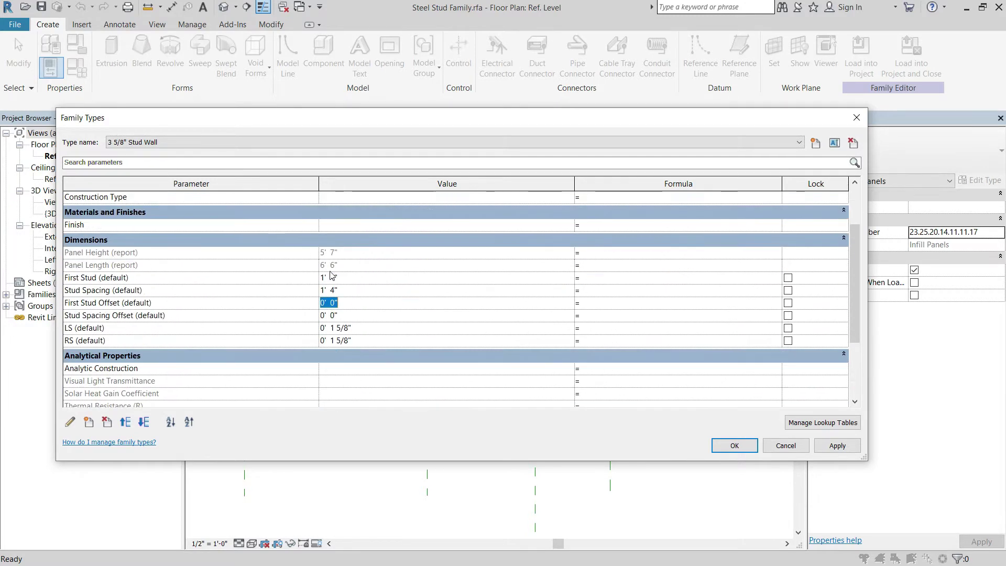
scroll(201, 303, "up", 3)
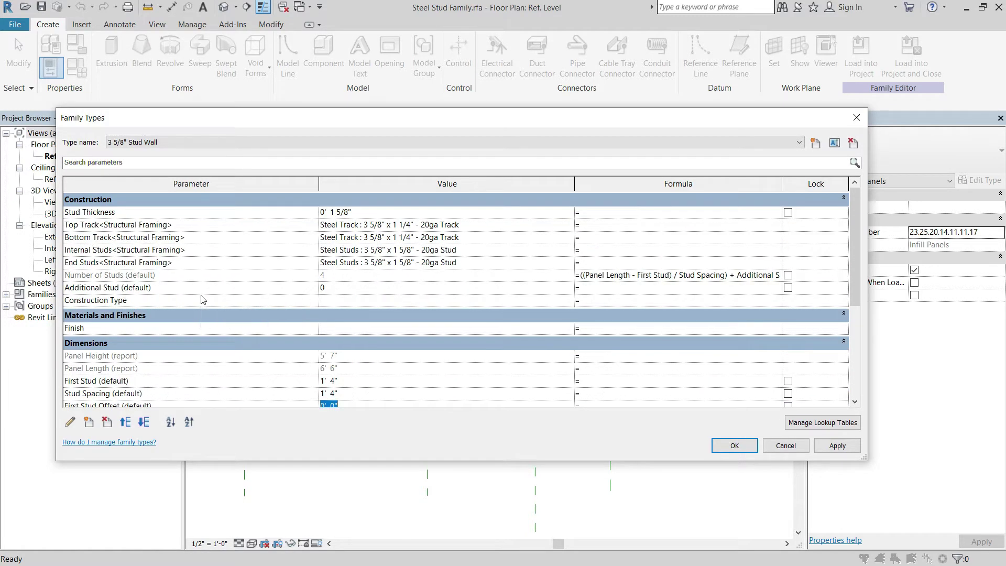
scroll(196, 312, "down", 3)
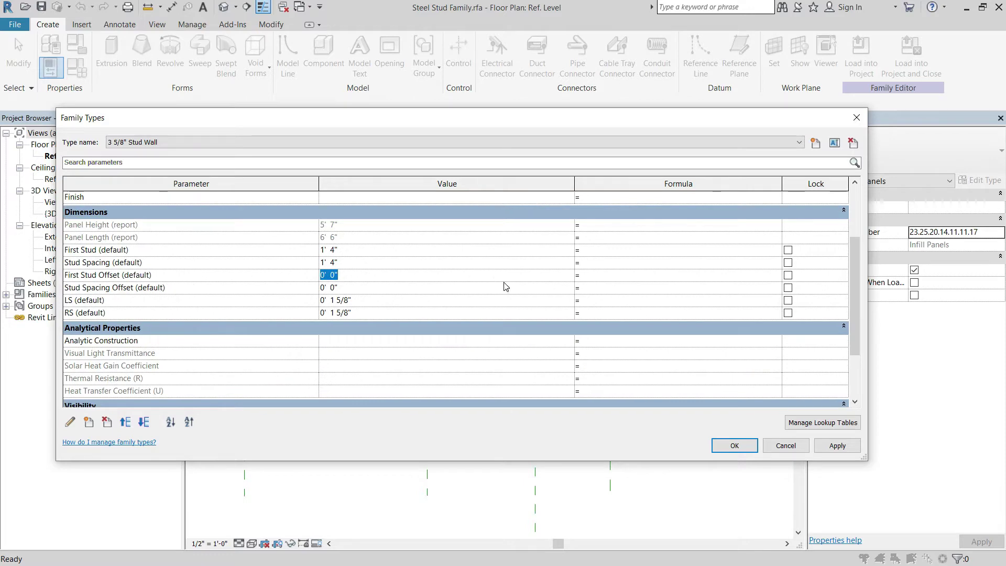
left_click(644, 272)
scroll(189, 315, "down", 3)
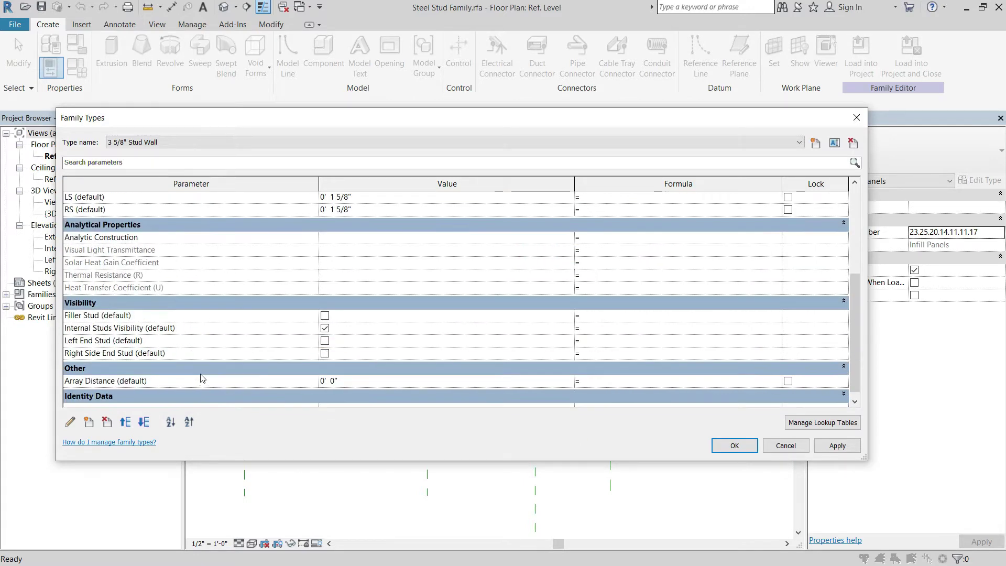
scroll(202, 378, "up", 6)
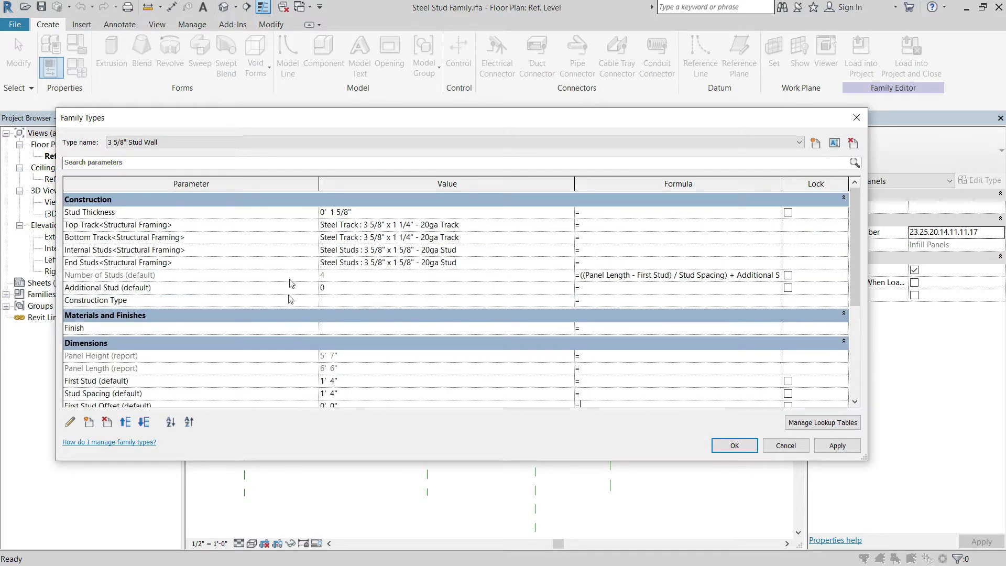
scroll(459, 341, "down", 4)
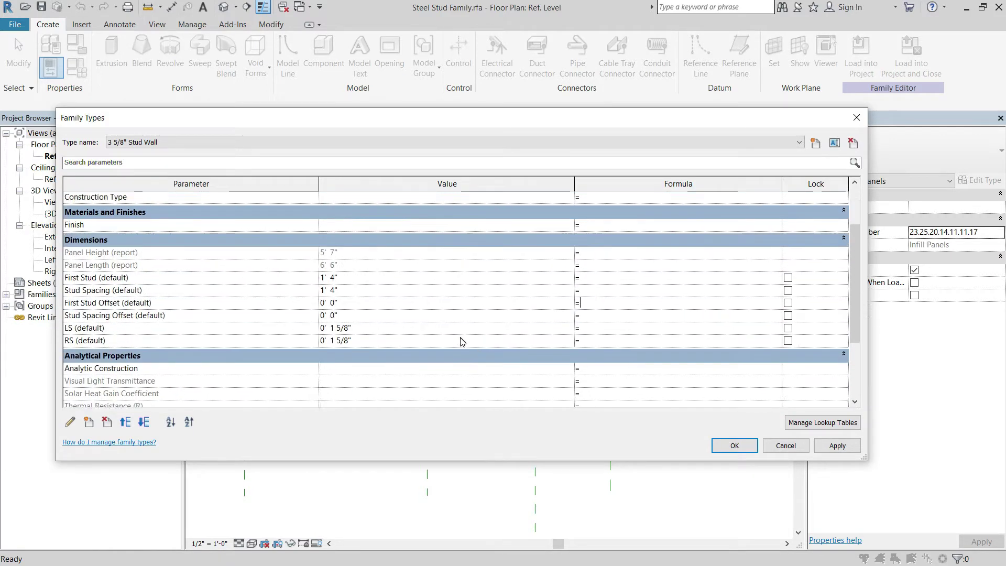
scroll(460, 343, "down", 3)
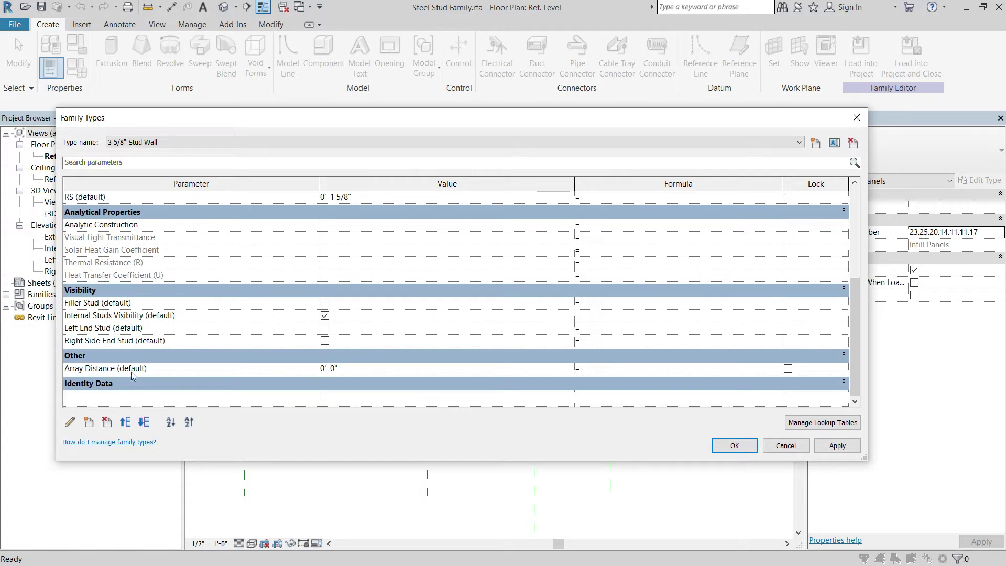
scroll(371, 377, "up", 1)
scroll(370, 377, "down", 1)
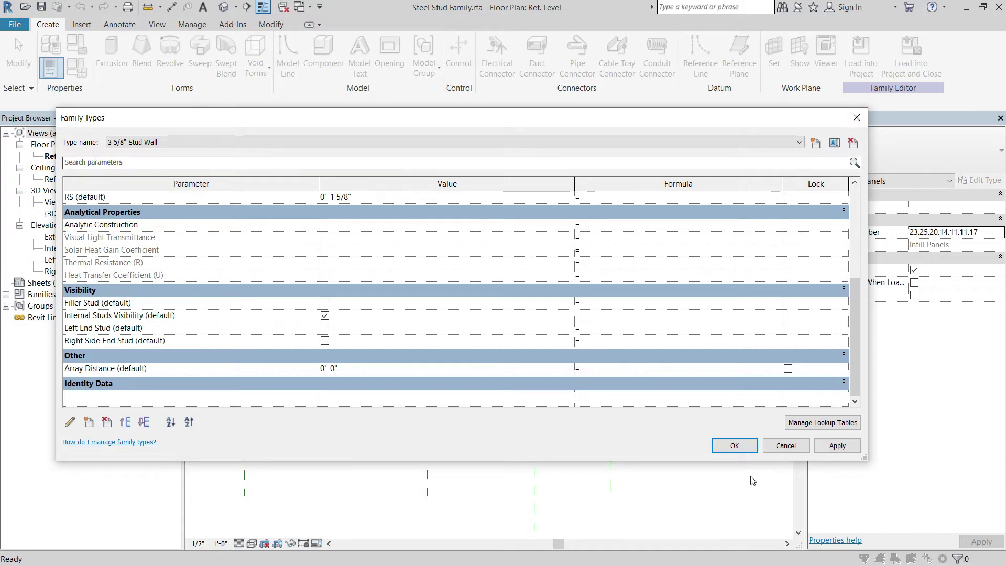
Step: Accept Family Types, then edit the shortened panel's test stud family from Project1
left_click(754, 445)
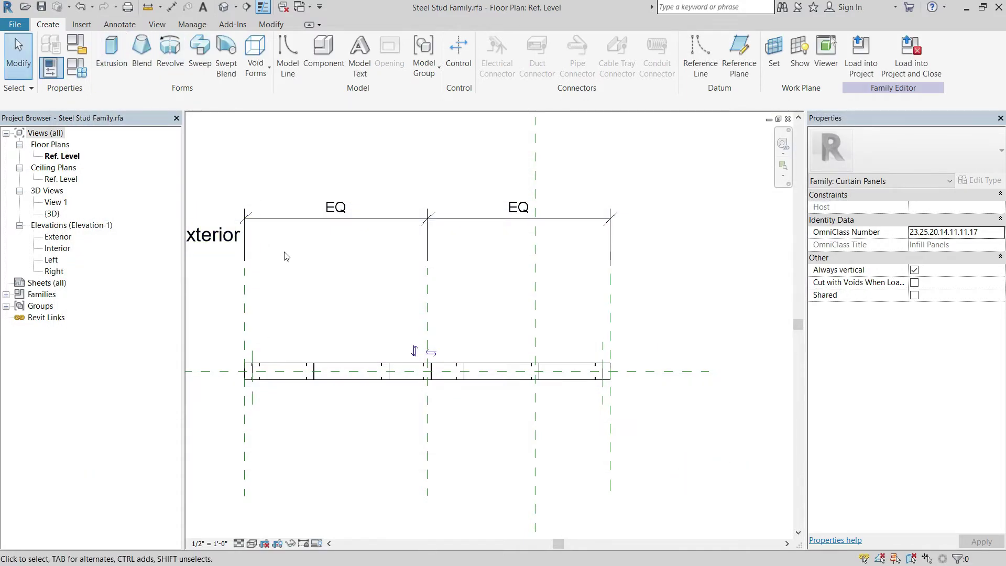
left_click(394, 252)
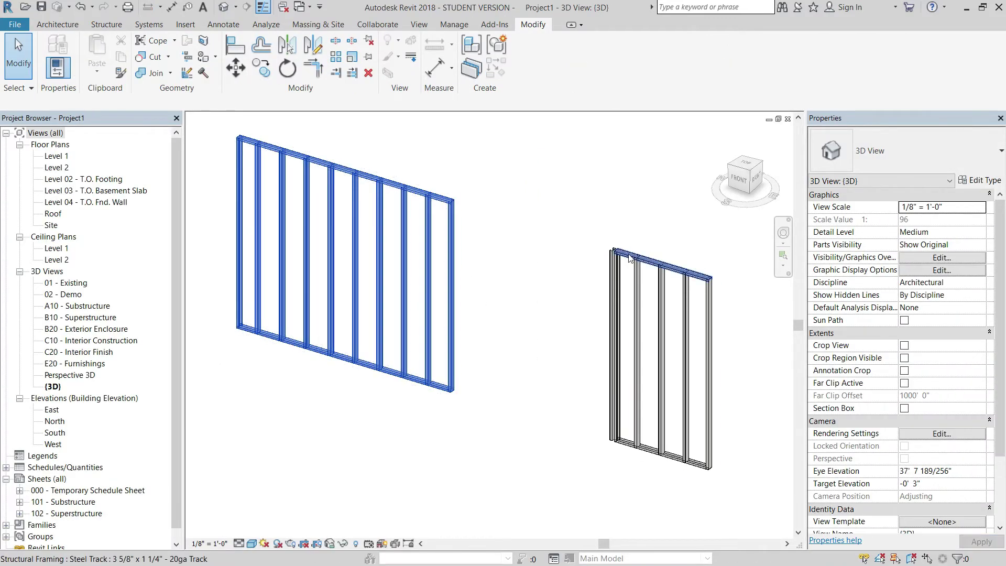
left_click(630, 258)
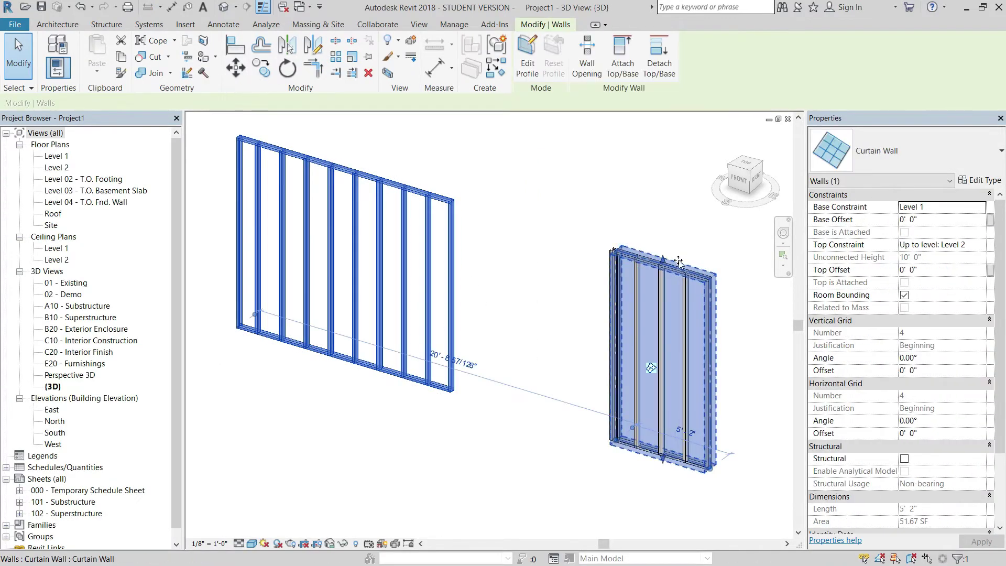
key("Escape")
double_click(687, 294)
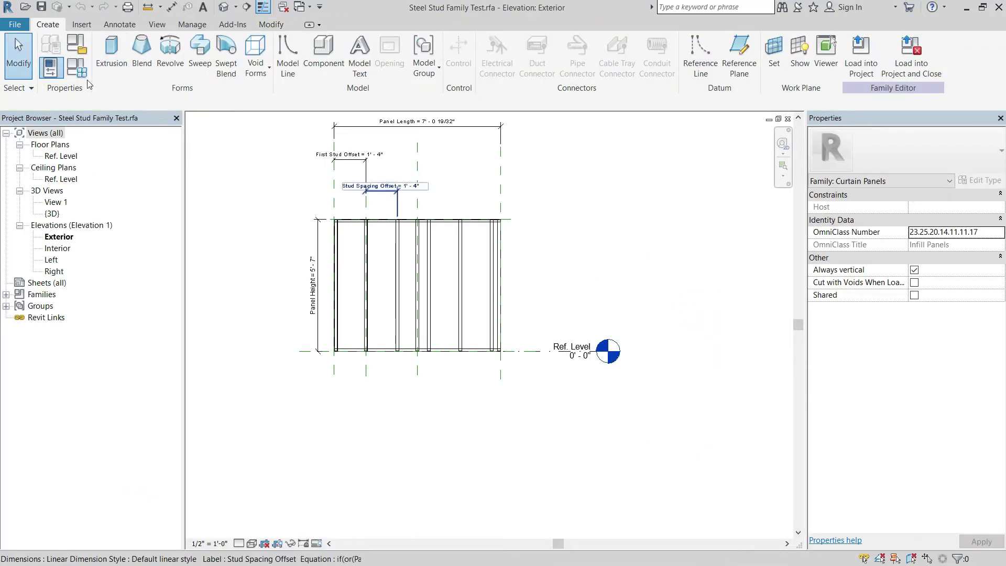
Step: Select and copy the test family's Array Distance formula in Family Types
left_click(77, 68)
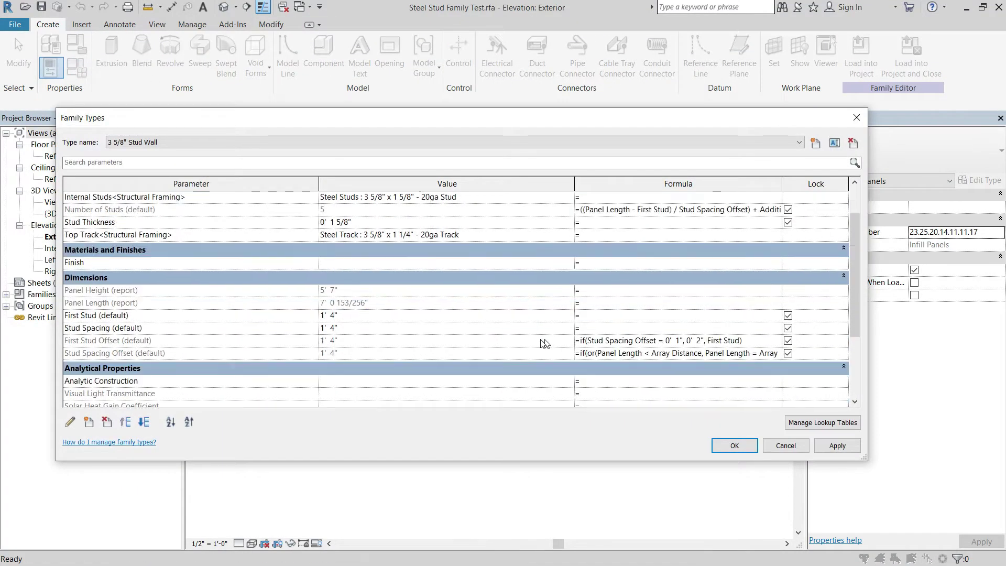
scroll(545, 343, "down", 6)
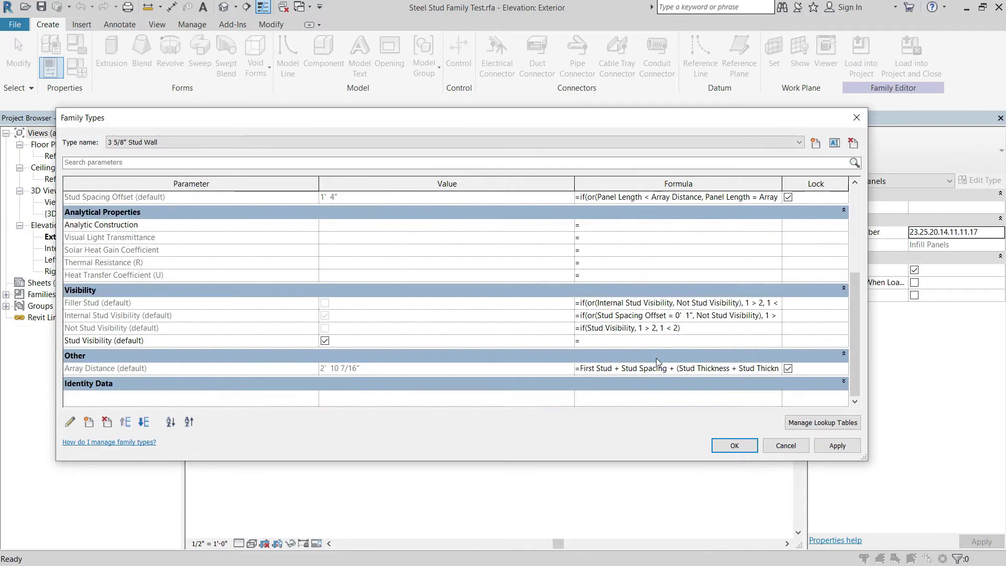
left_click(582, 369)
left_click_drag(582, 369, 818, 370)
key("ctrl+c")
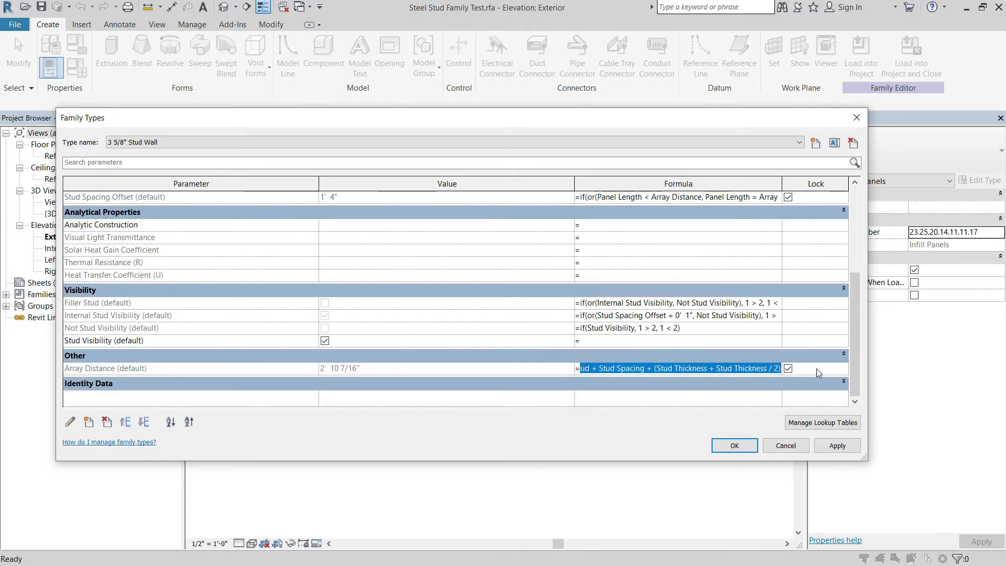
Step: Return to the project and open Steel Stud Family for editing from the stud panel
left_click(735, 445)
key("ctrl+Tab")
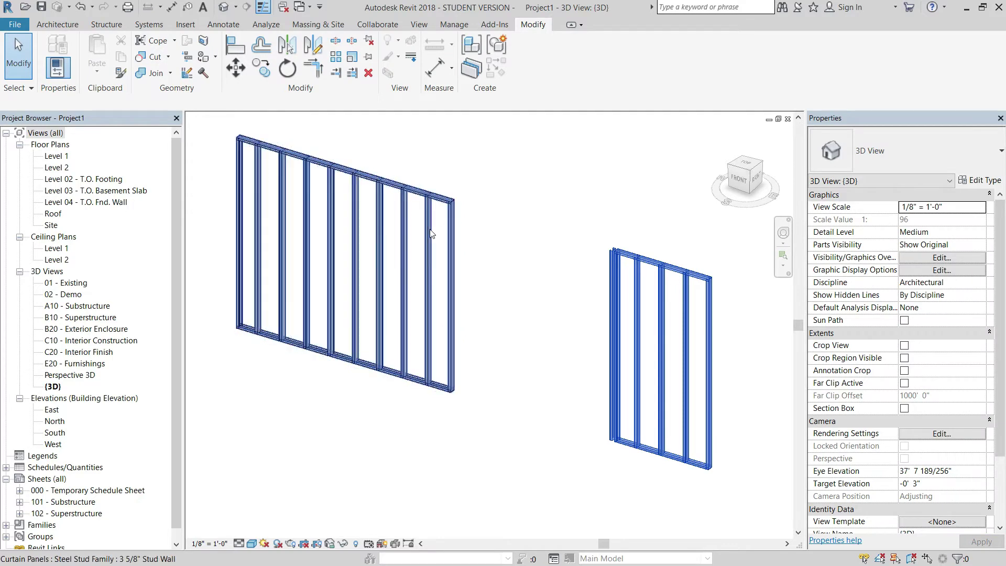
double_click(430, 233)
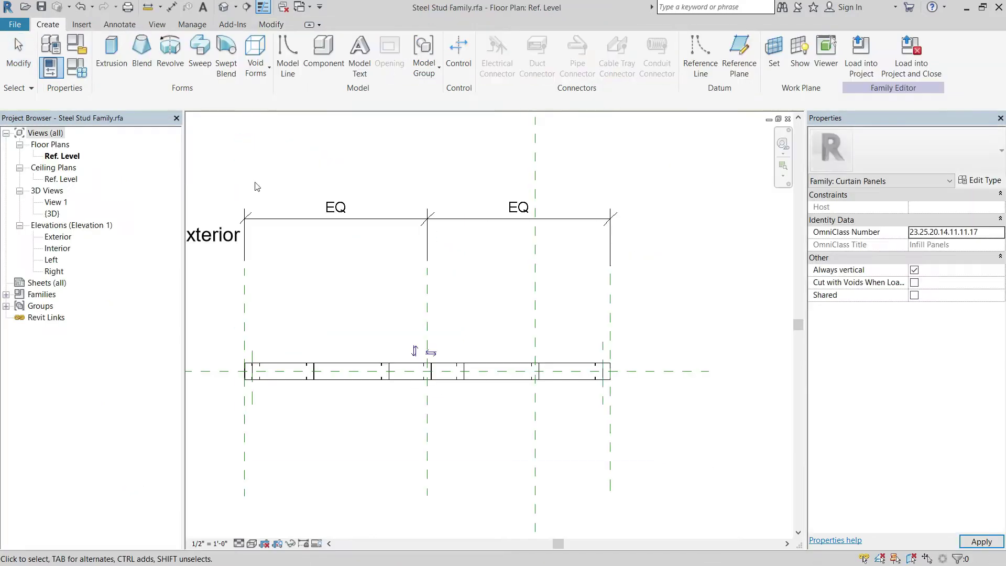
Step: Paste the copied formula into Steel Stud Family's Array Distance parameter
left_click(77, 73)
scroll(607, 374, "down", 10)
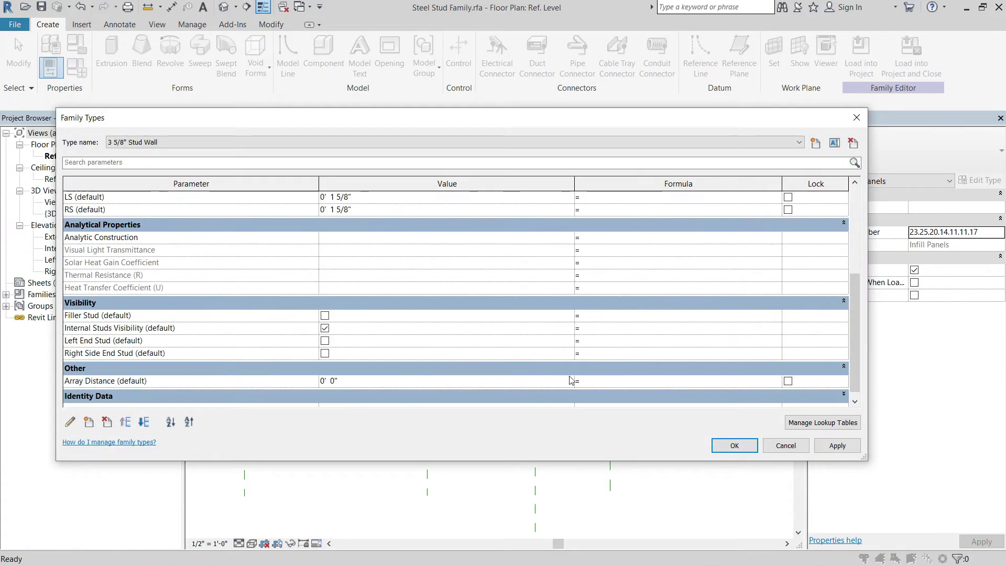
left_click(607, 370)
key("ctrl+v")
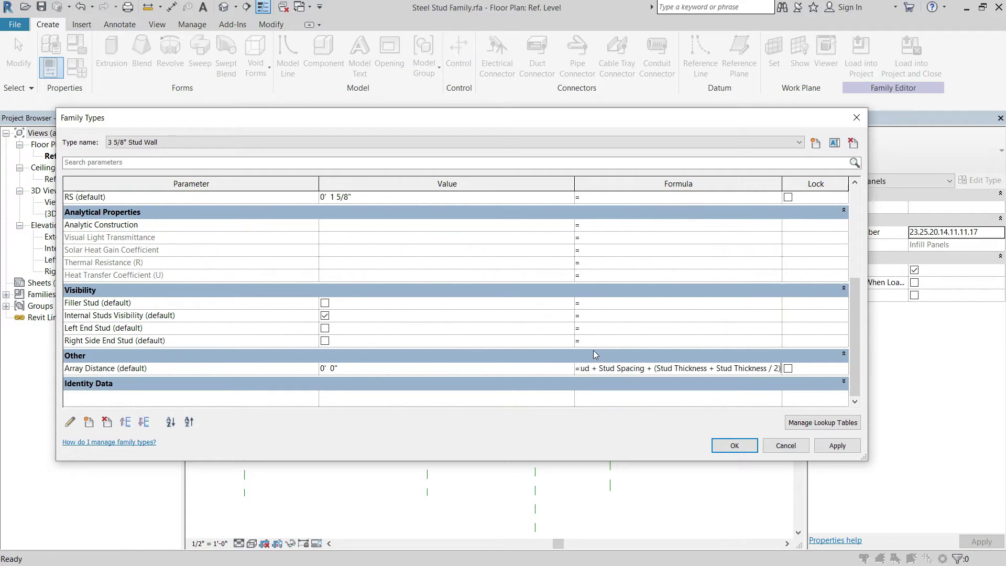
left_click(624, 363)
key("shift+Home")
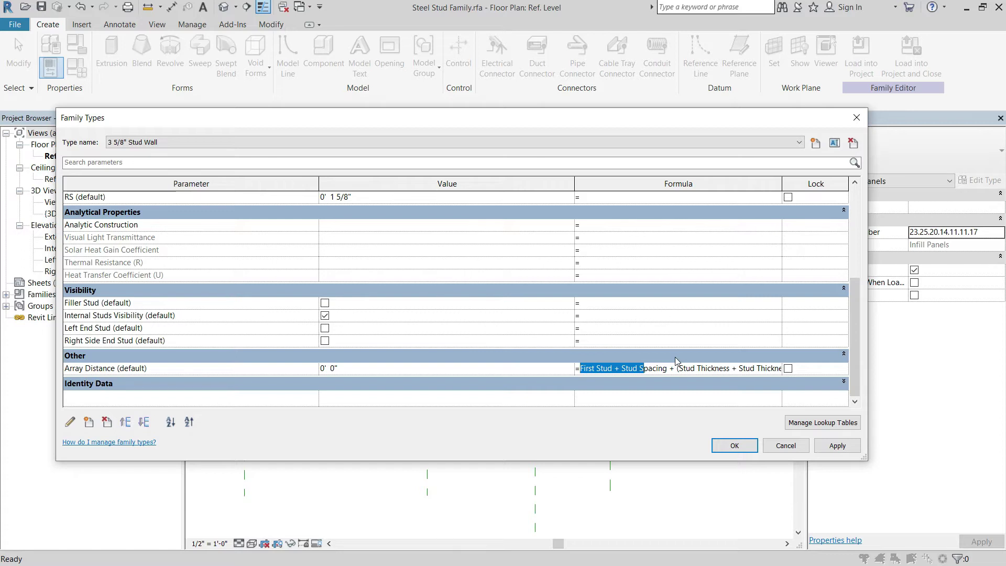
left_click_drag(669, 368, 815, 367)
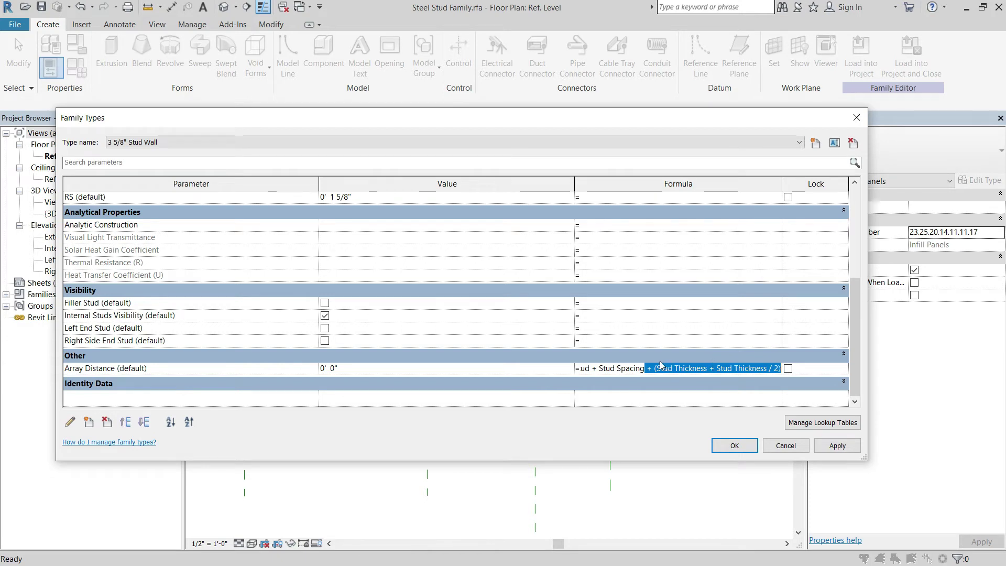
Step: Adjust the First Stud, Stud Spacing and stud thickness terms of the Array Distance formula
left_click_drag(648, 368, 611, 369)
left_click(598, 369)
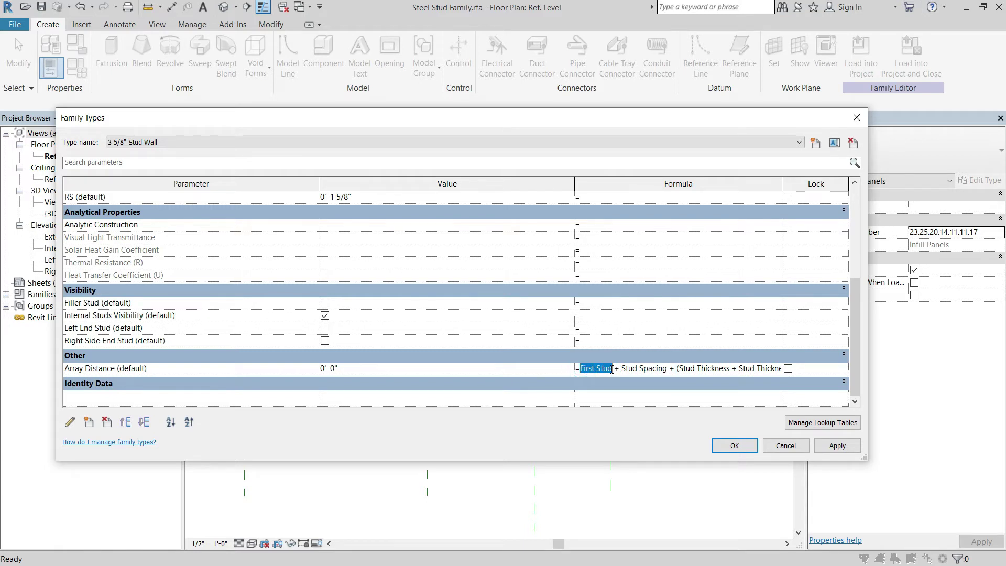
left_click_drag(621, 368, 666, 370)
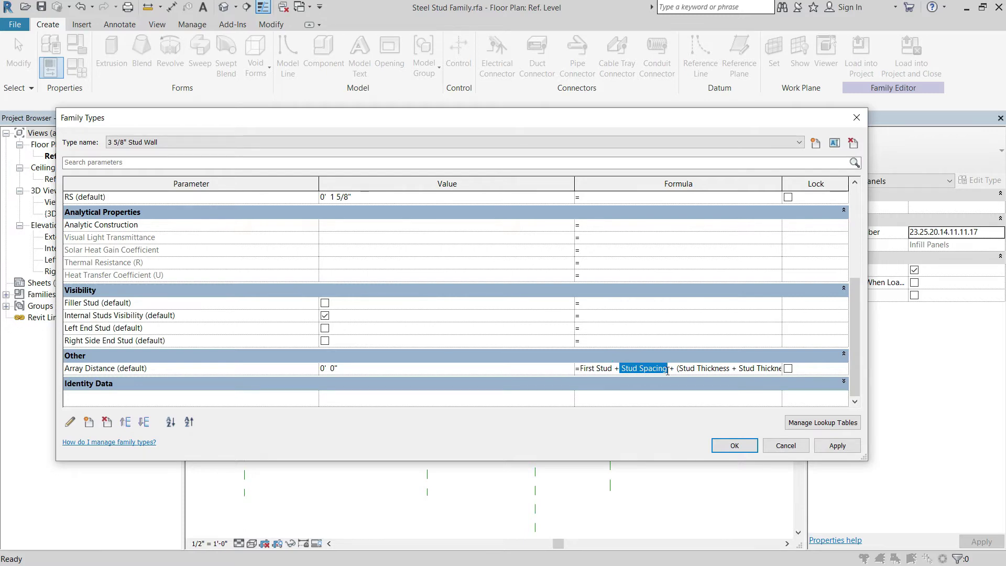
scroll(498, 312, "up", 3)
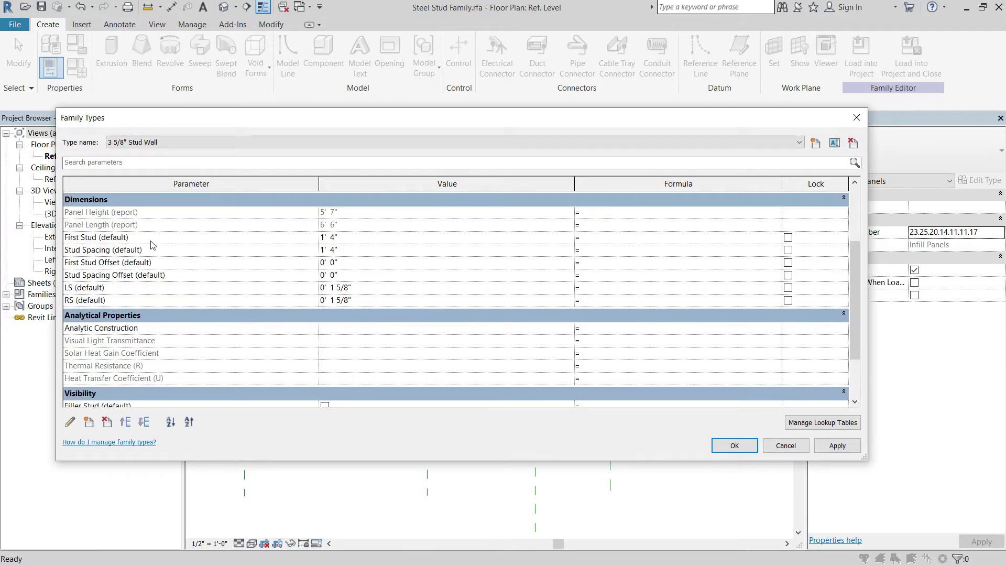
scroll(816, 343, "down", 3)
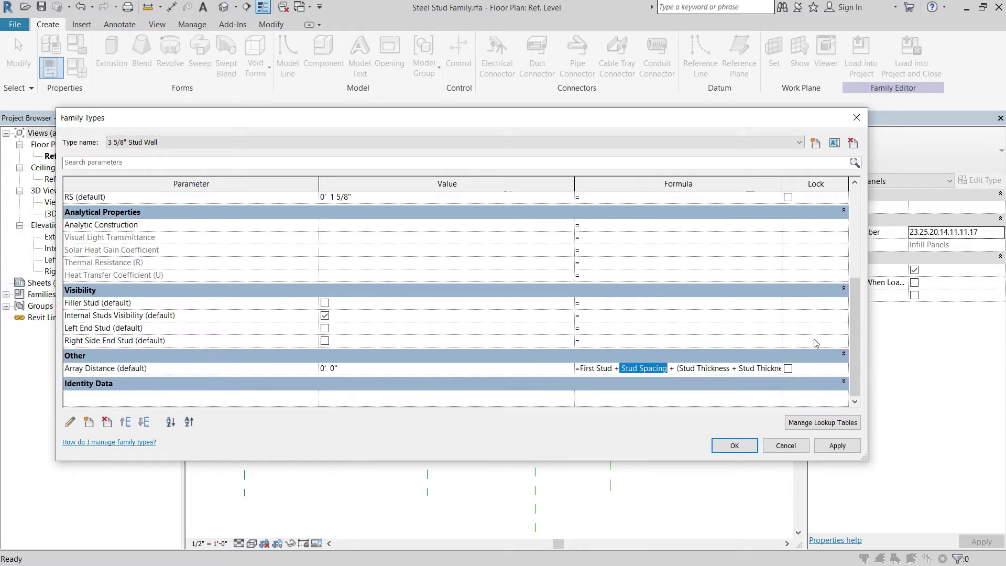
left_click(691, 369)
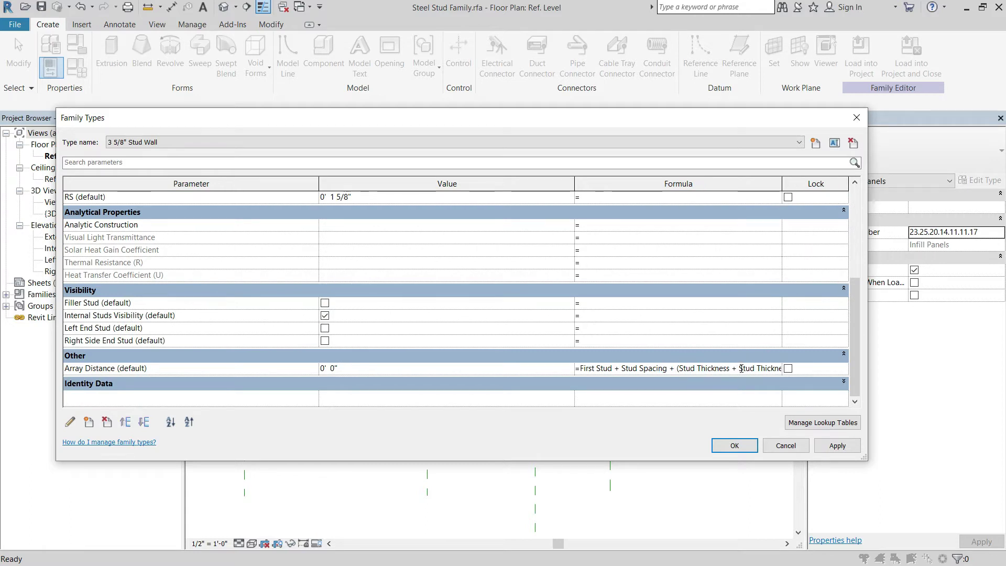
left_click_drag(739, 369, 782, 369)
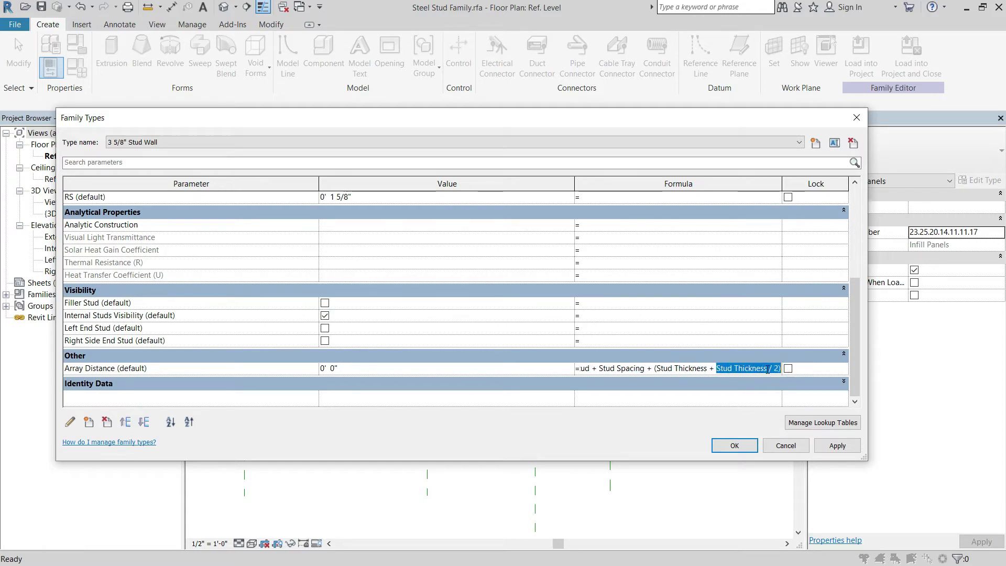
left_click(658, 369)
left_click_drag(654, 369, 747, 367)
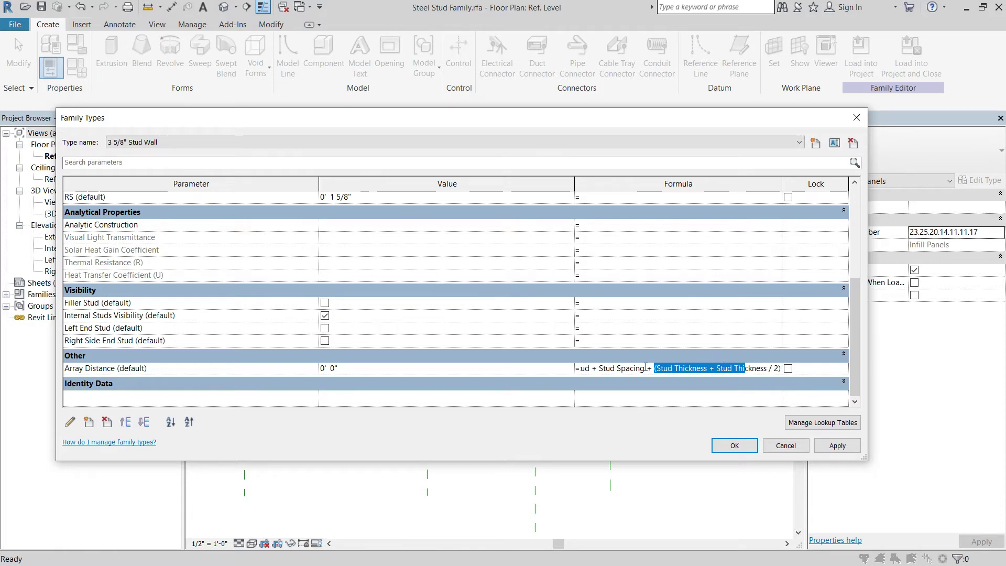
left_click(676, 368)
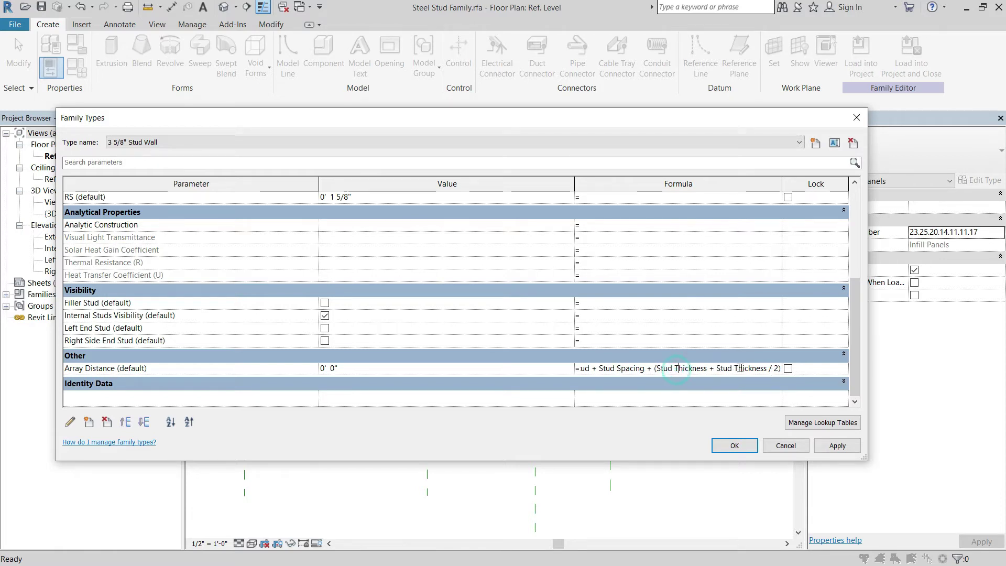
left_click_drag(720, 368, 779, 368)
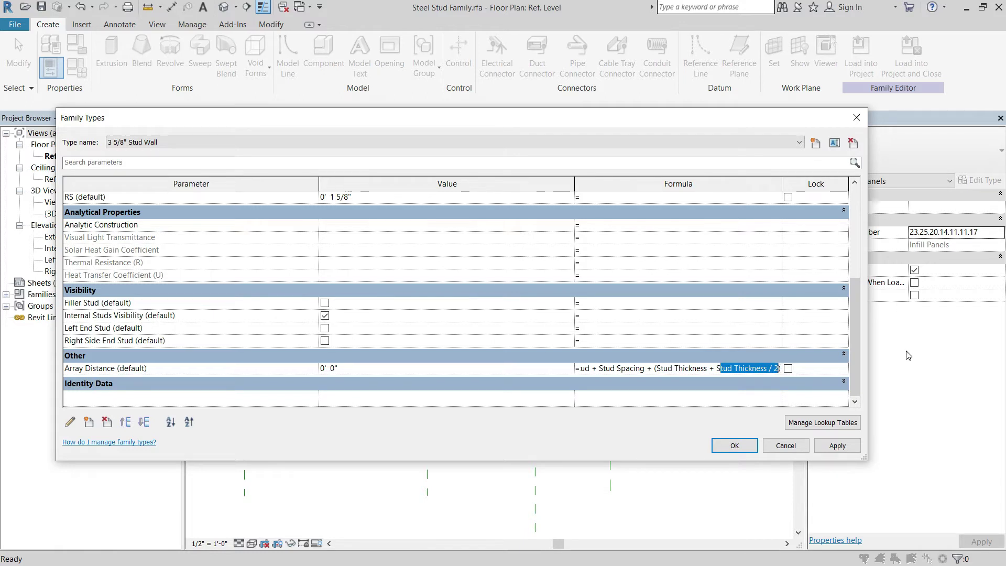
left_click(687, 369)
left_click_drag(655, 368, 711, 369)
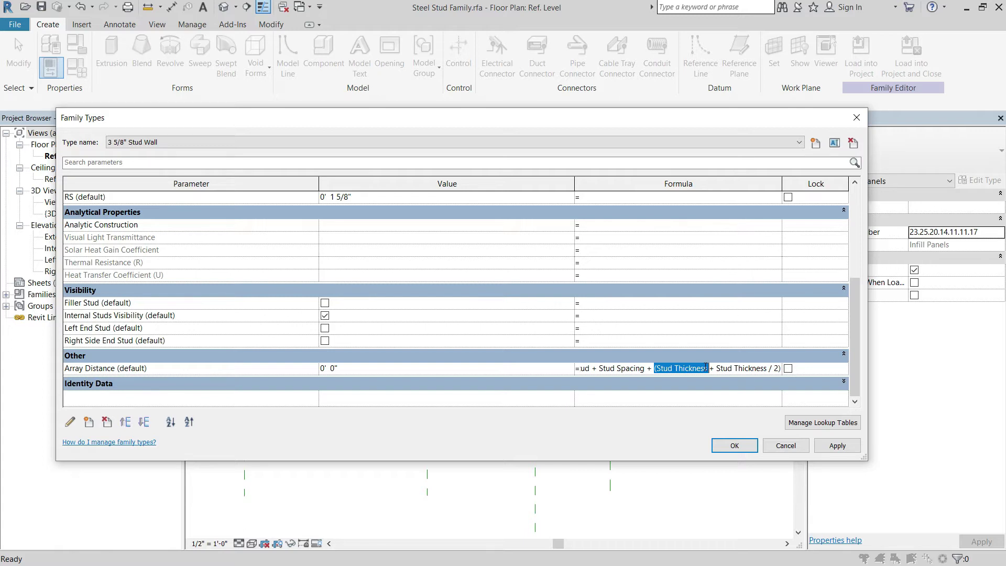
Step: Commit Array Distance as First Stud + Stud Spacing + (Stud Thickness + Stud Thickness / 2), giving 2' 10 7/16"
key("Return")
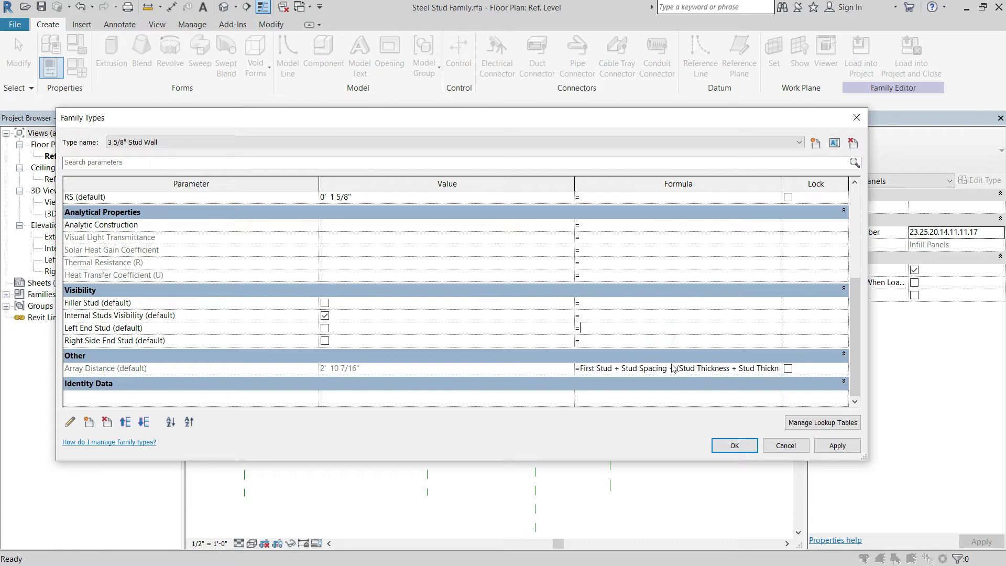
left_click_drag(701, 368, 789, 369)
key("shift+Home")
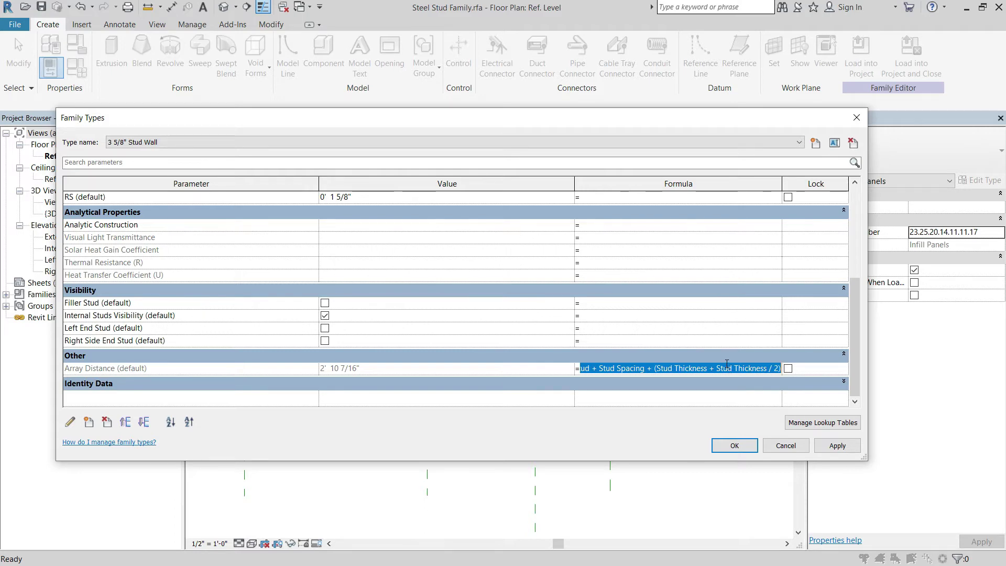
scroll(718, 345, "up", 5)
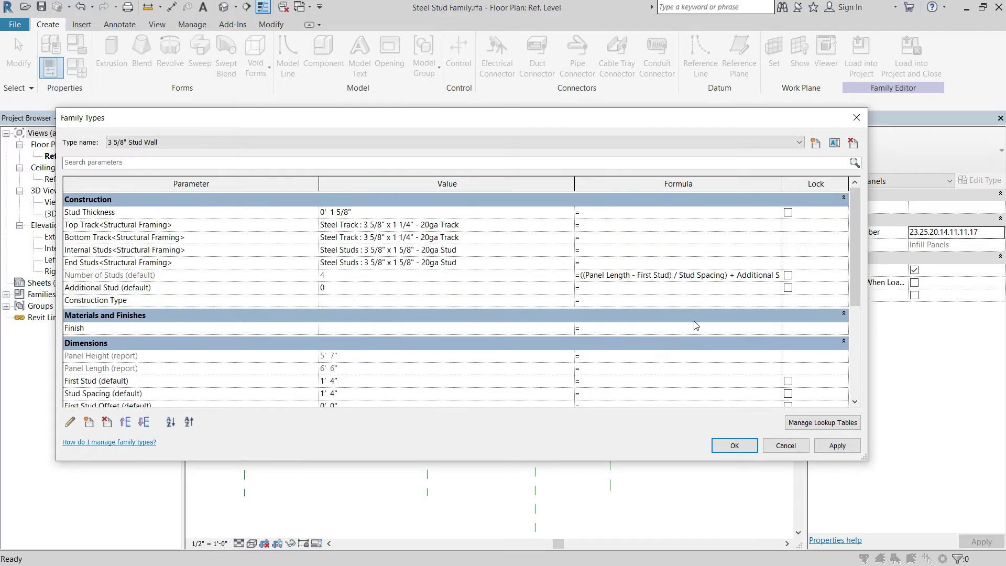
Step: Change Additional Stud from 0 to 1 so Number of Studs becomes 5
left_click(486, 287)
left_click(526, 288)
left_click(336, 288)
left_click(578, 288)
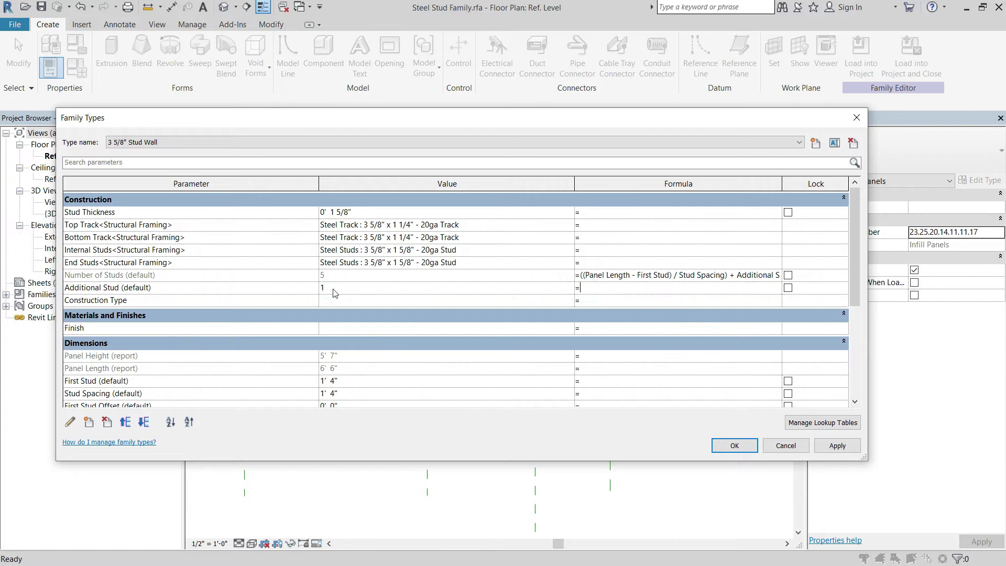
left_click_drag(581, 275, 721, 277)
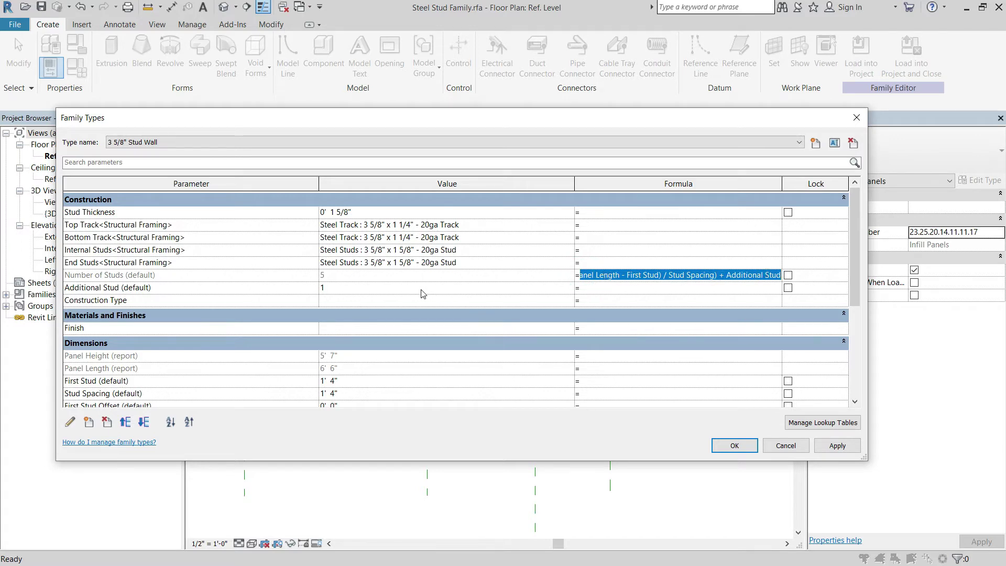
left_click(391, 287)
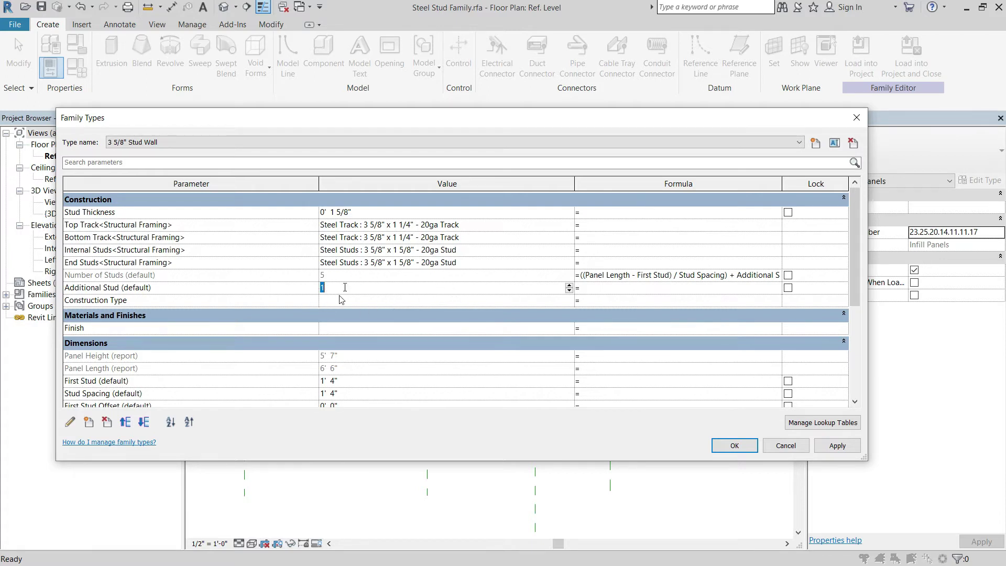
left_click(431, 302)
Step: Review the Stud Spacing Offset, First Stud Offset and Internal Studs Visibility rows, then accept the changes
scroll(420, 294, "down", 1)
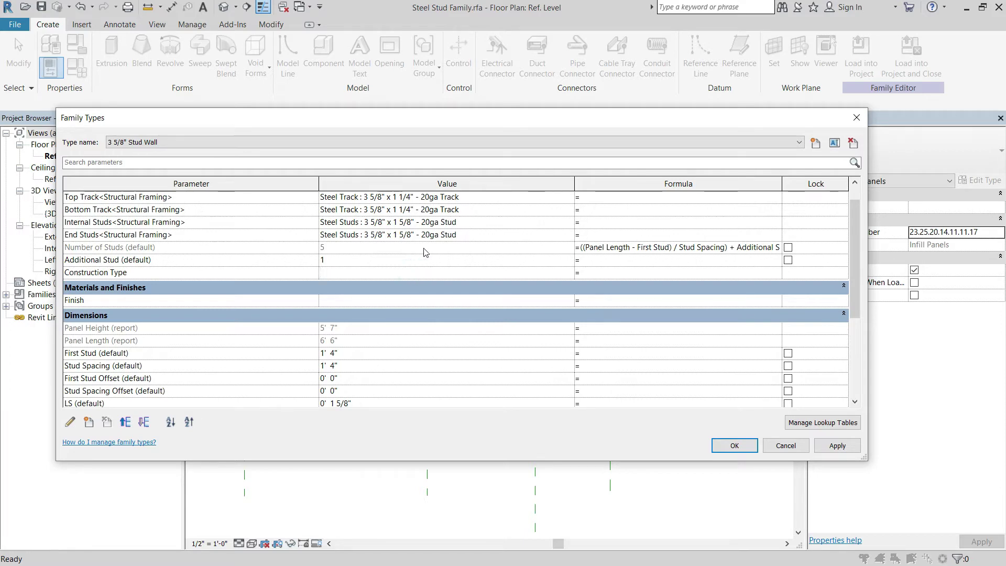
scroll(424, 253, "down", 3)
scroll(461, 293, "up", 3)
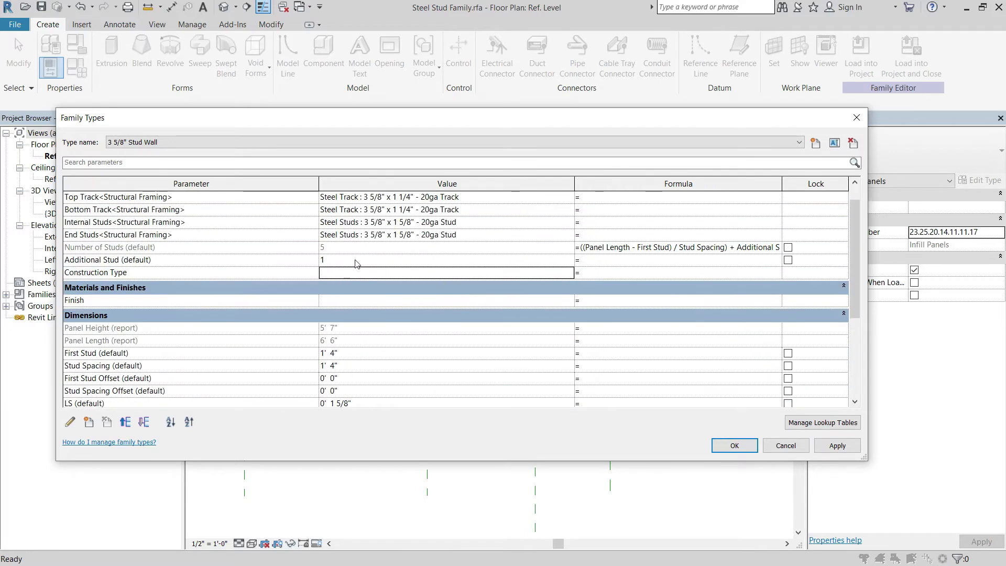
scroll(433, 284, "down", 3)
left_click(530, 350)
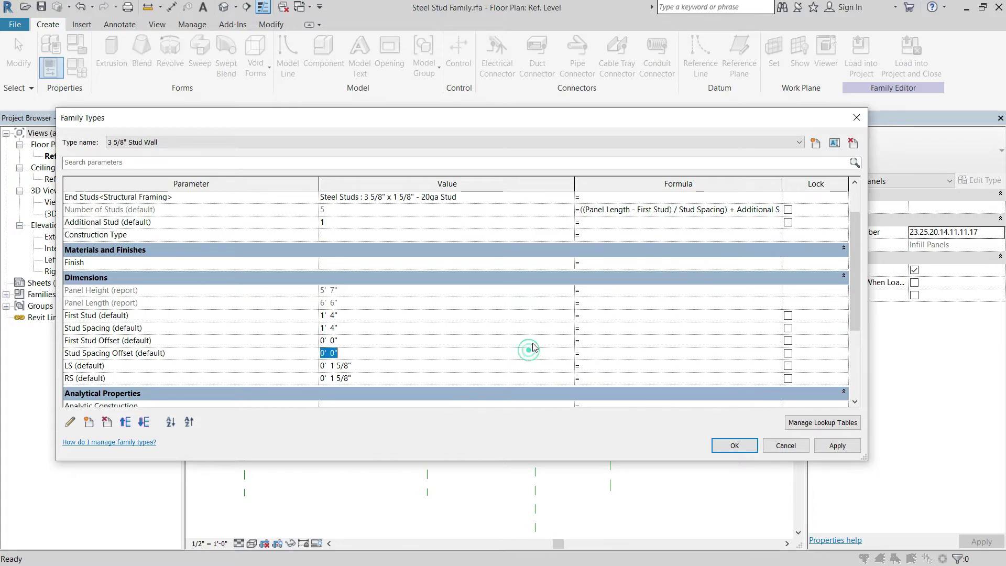
left_click(608, 340)
scroll(434, 377, "down", 5)
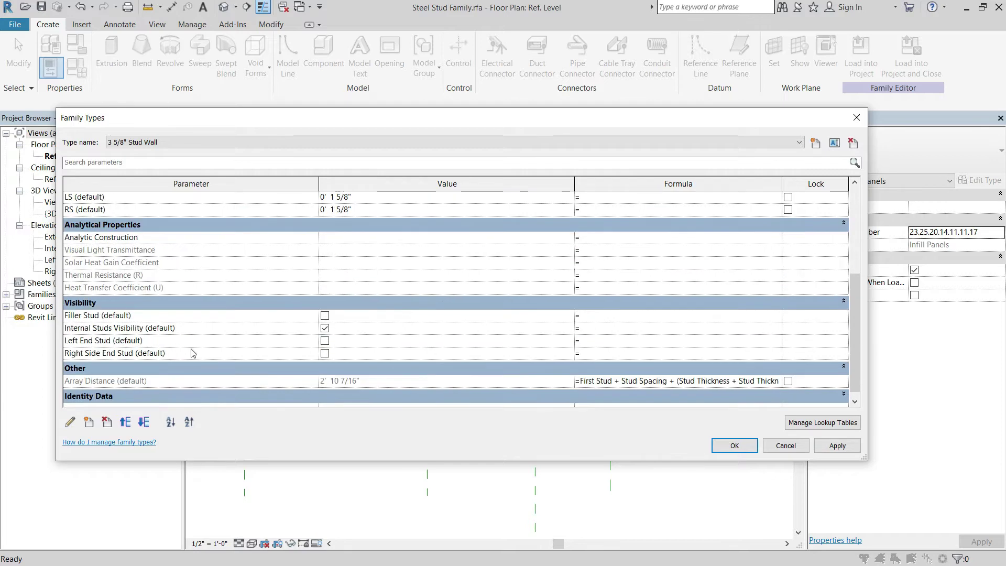
left_click(609, 334)
scroll(634, 311, "up", 1)
scroll(603, 325, "up", 2)
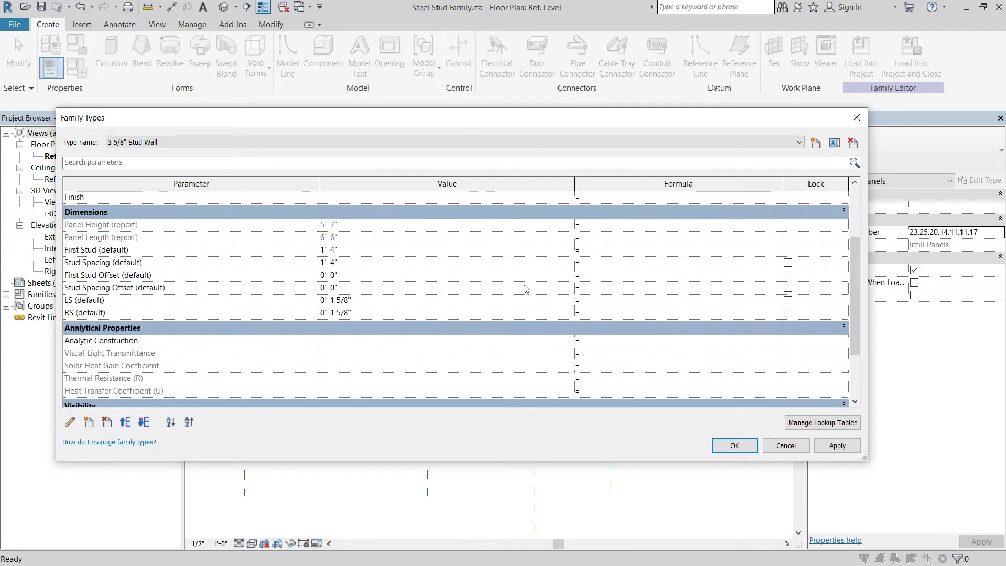
left_click(165, 277)
left_click(211, 287)
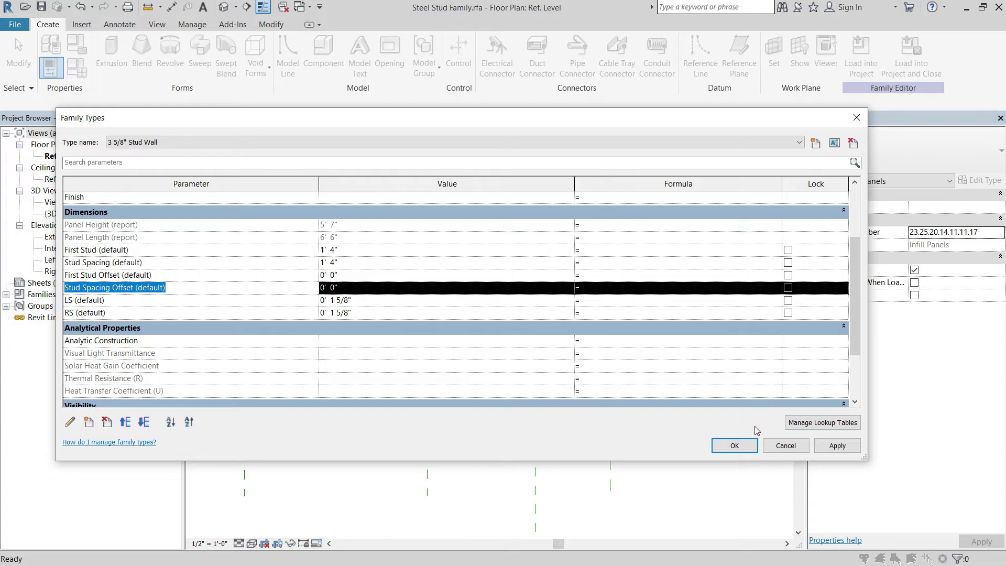
left_click(745, 447)
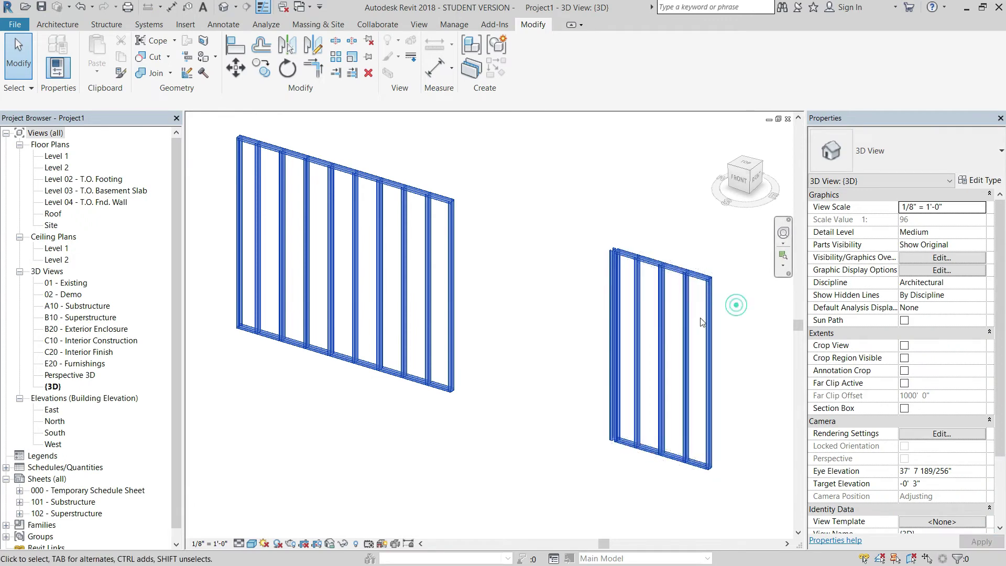
Step: Open the test panel's family types and copy the full Stud Spacing Offset formula
double_click(690, 328)
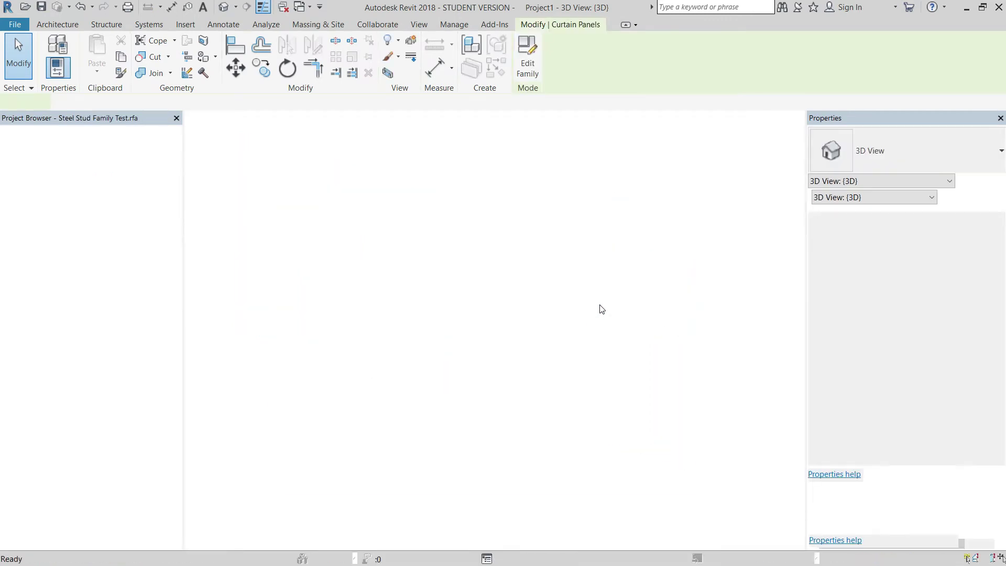
left_click(82, 80)
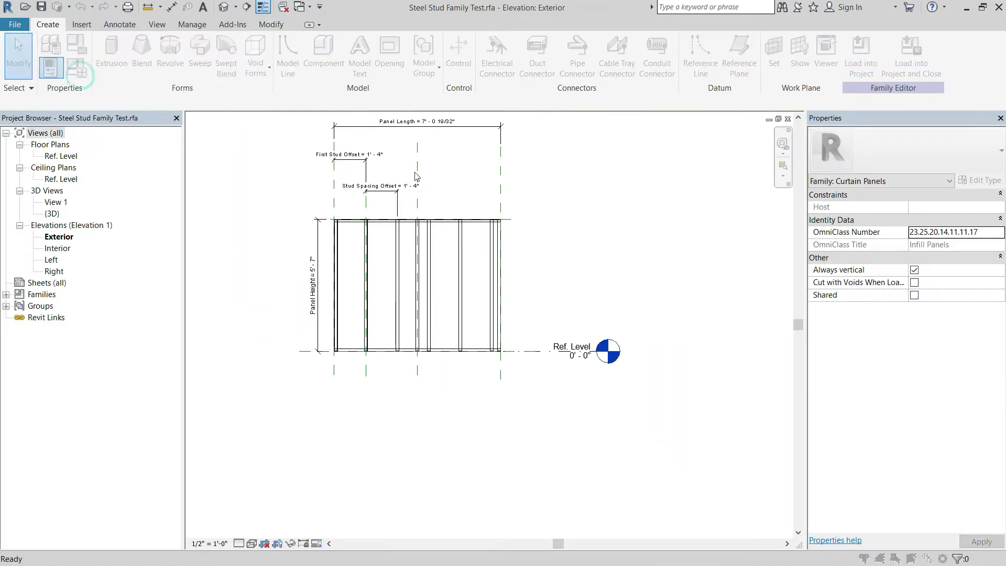
scroll(590, 328, "down", 4)
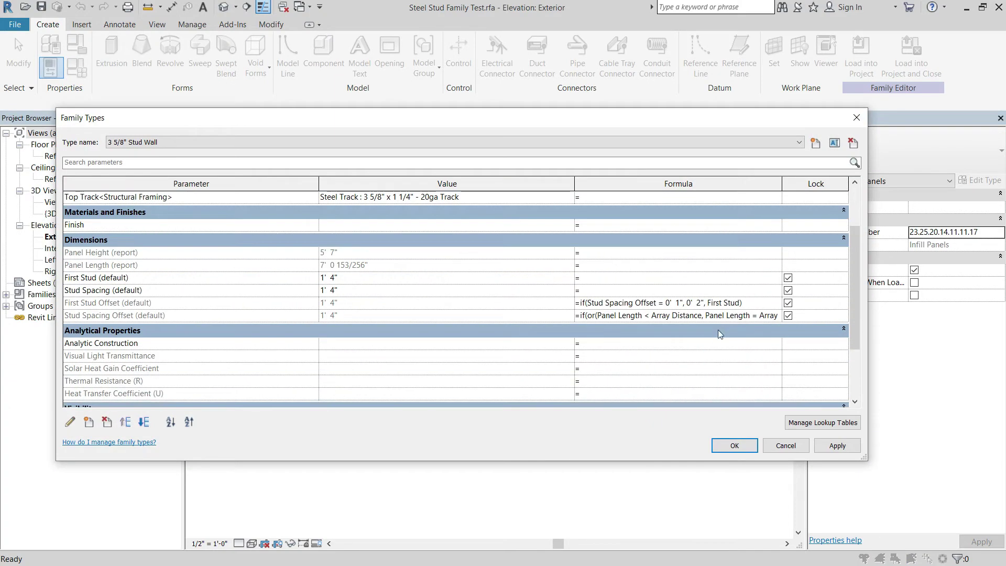
left_click(769, 304)
triple_click(769, 304)
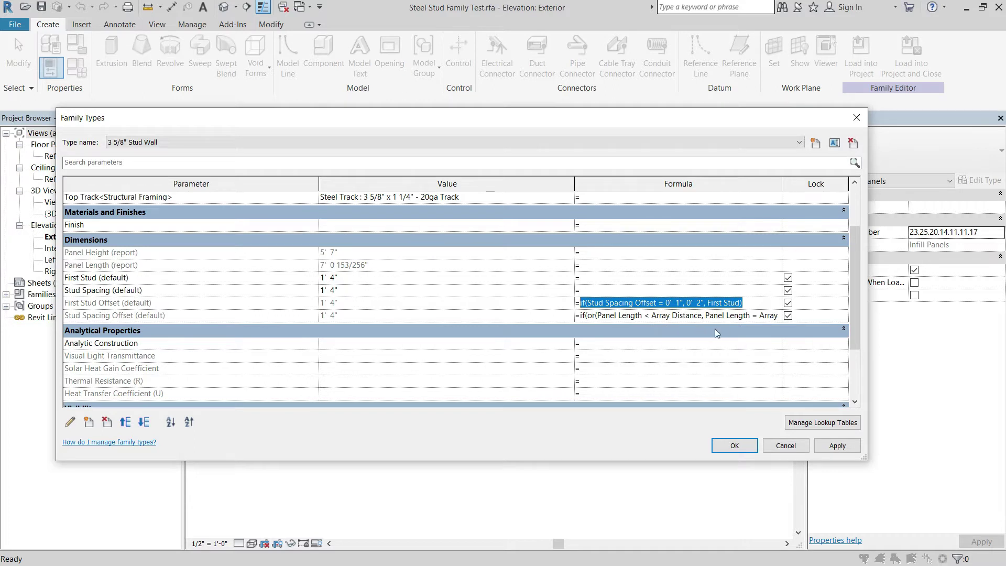
left_click(738, 315)
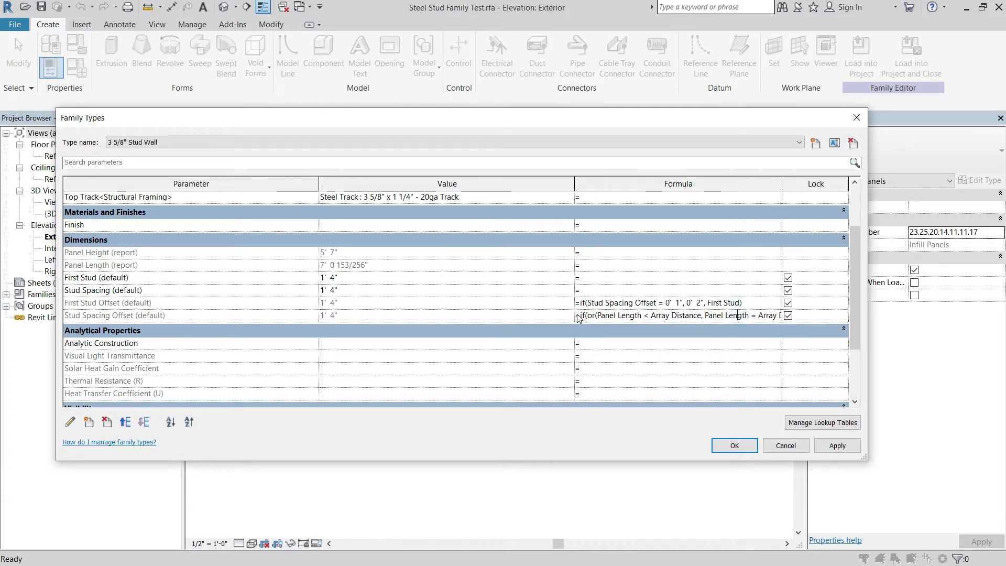
left_click_drag(582, 315, 838, 316)
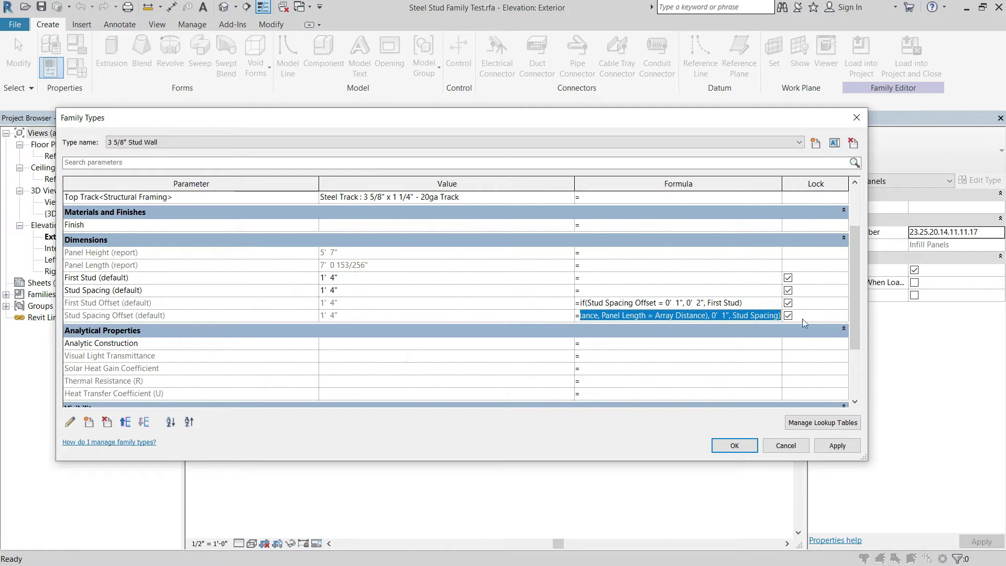
left_click(734, 445)
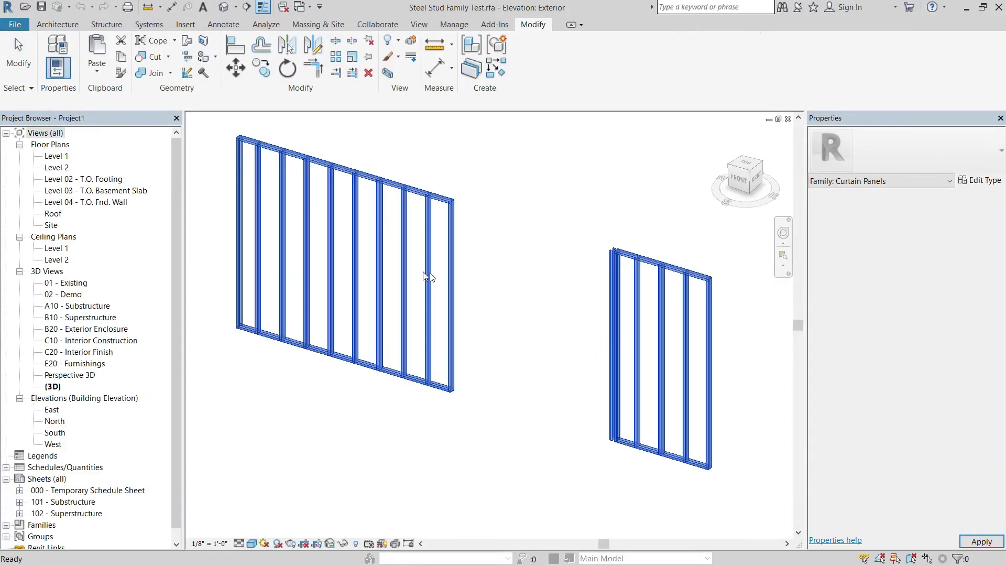
Step: Paste the copied formula into Steel Stud Family's Stud Spacing Offset parameter
left_click(414, 277)
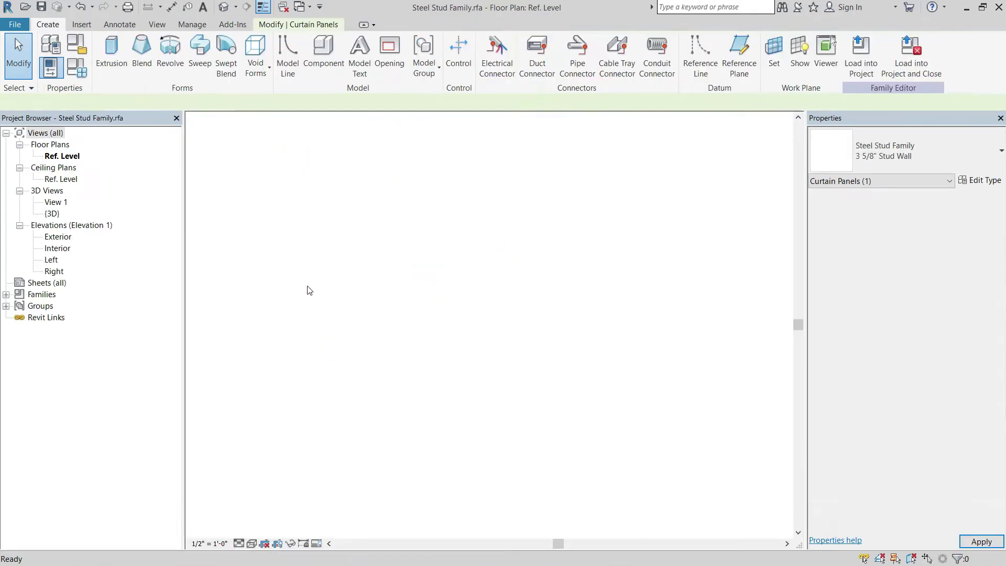
left_click(78, 71)
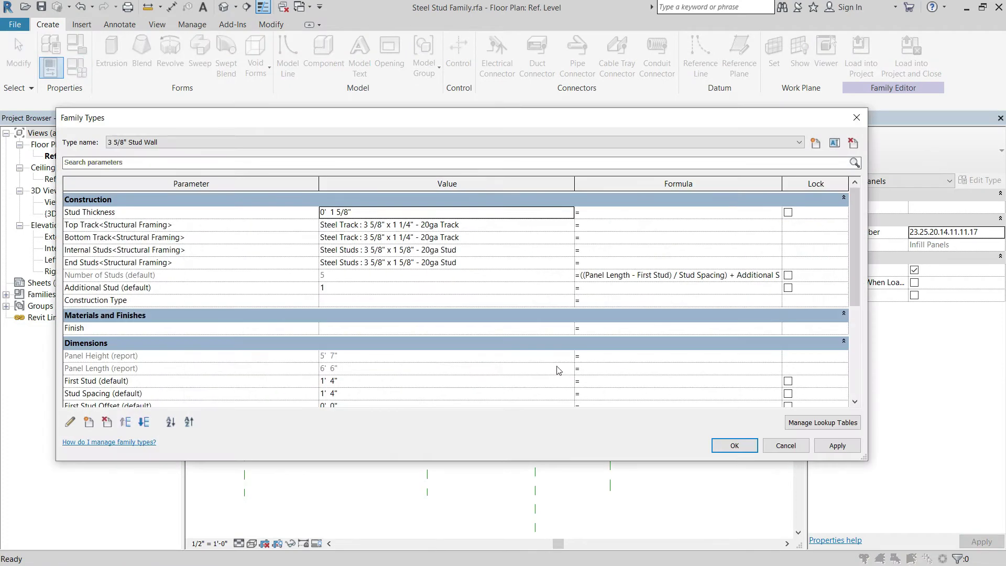
scroll(624, 326, "down", 3)
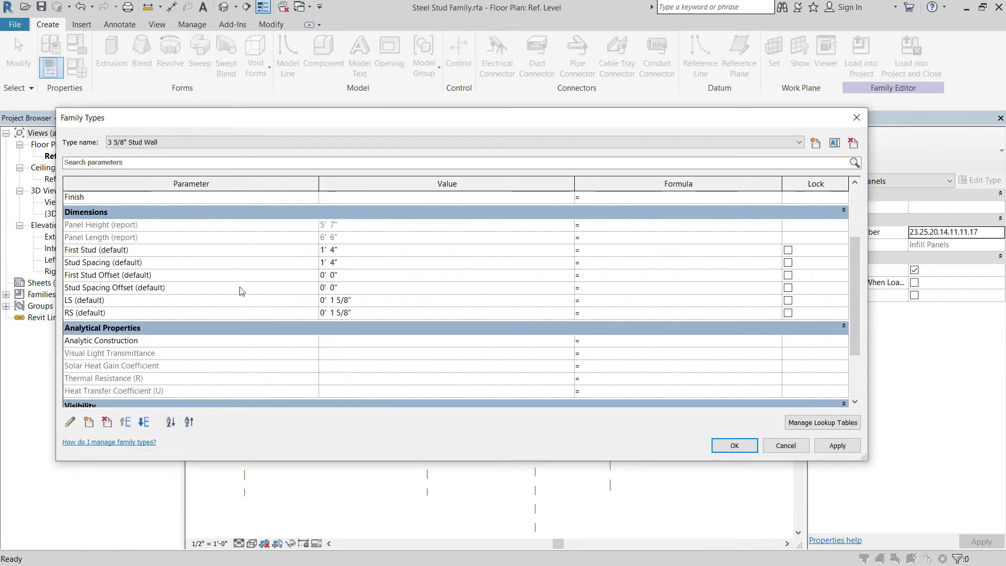
left_click(619, 289)
key("ctrl+v")
left_click_drag(579, 292, 597, 293)
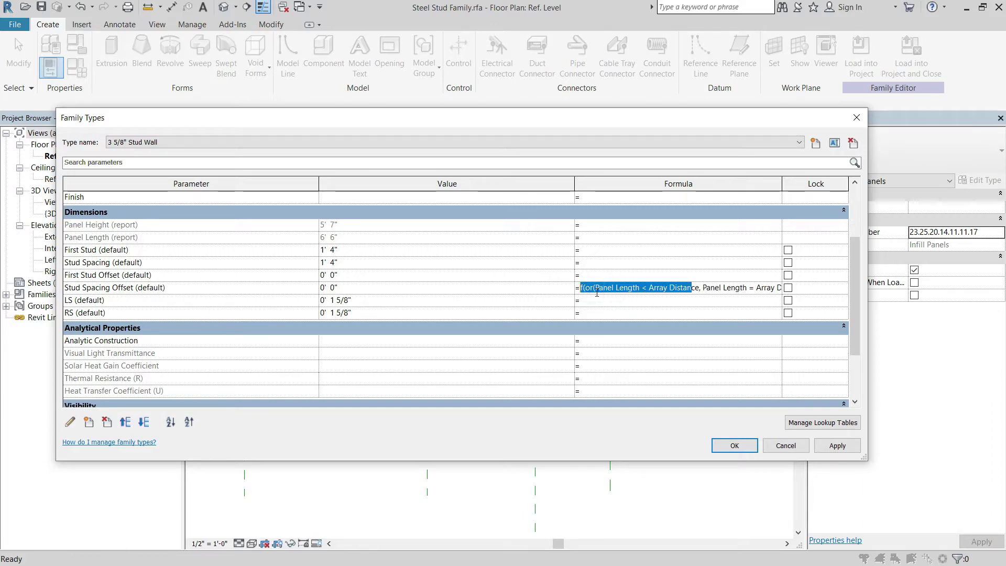
left_click(580, 287)
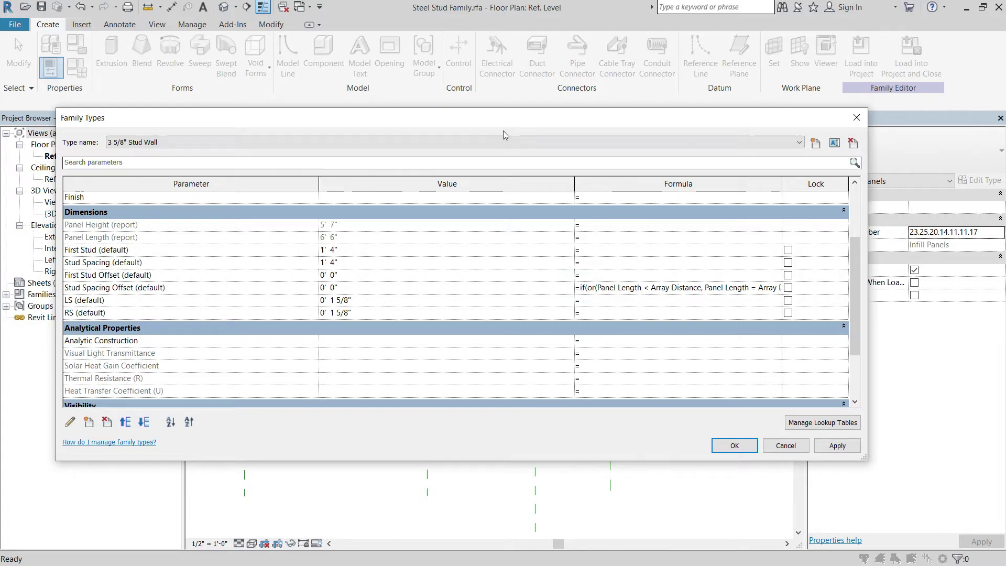
Step: Widen the Formula column so the full Stud Spacing Offset formula is visible
left_click_drag(575, 183, 371, 186)
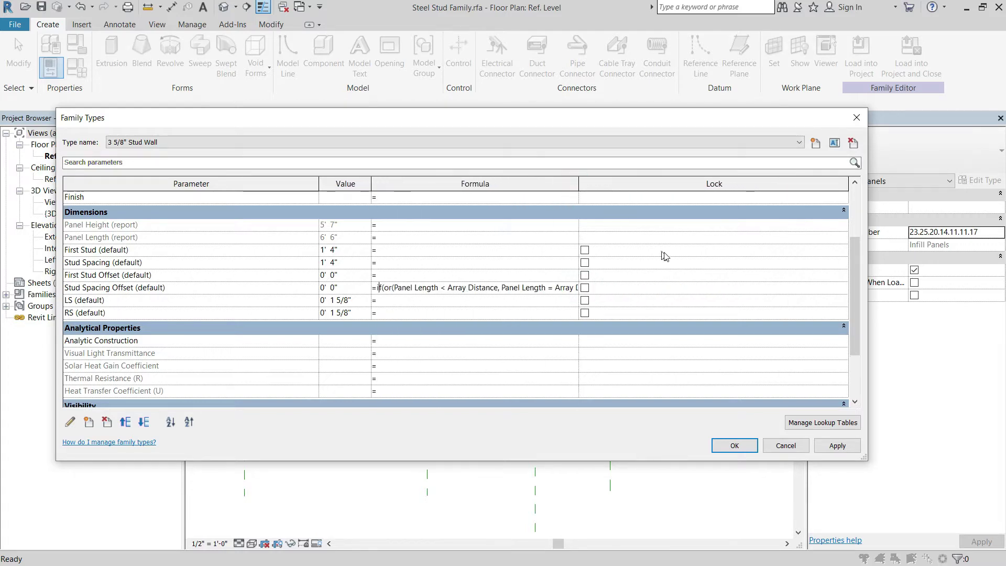
left_click_drag(581, 181, 807, 184)
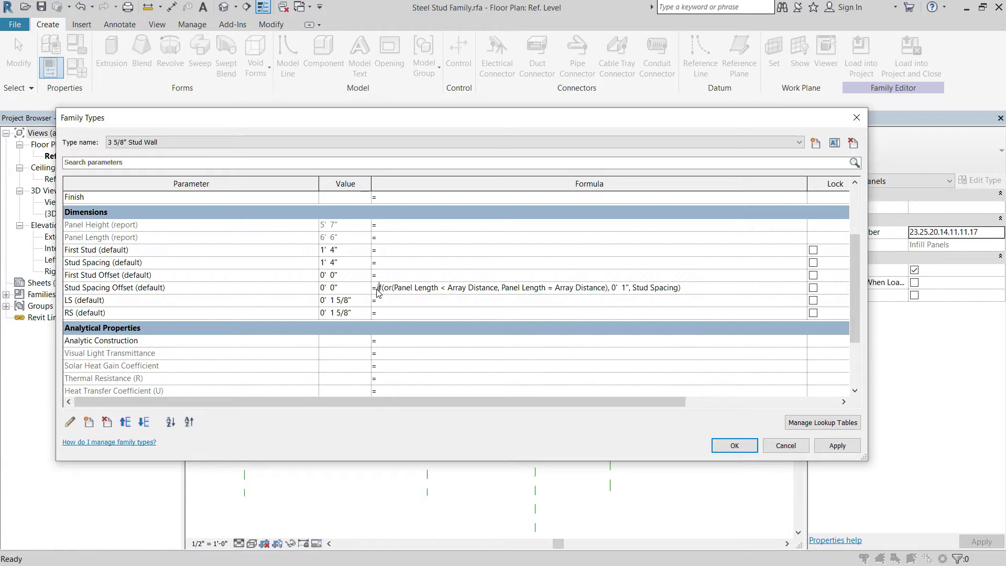
mouse_move(379, 288)
left_mouse_down()
mouse_move(688, 288)
mouse_move(376, 289)
left_mouse_up()
left_click(709, 288)
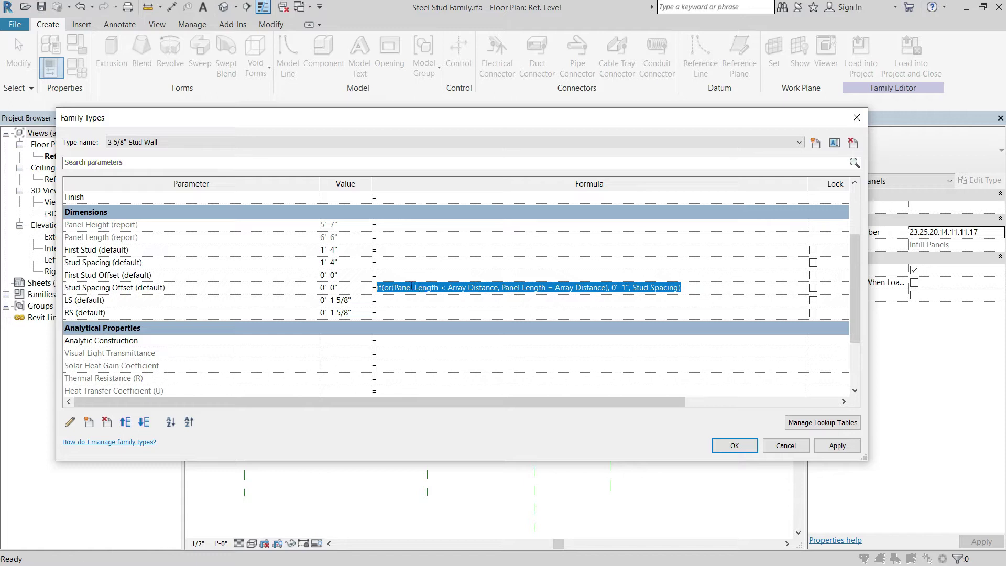
left_click(392, 287)
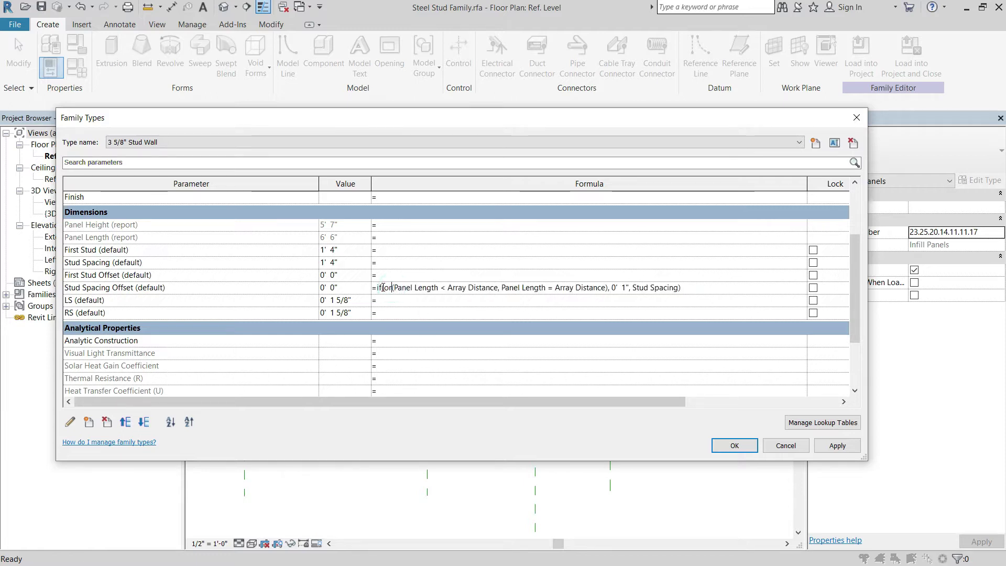
double_click(388, 288)
left_click(393, 287)
left_click_drag(394, 287, 567, 287)
left_click(422, 287)
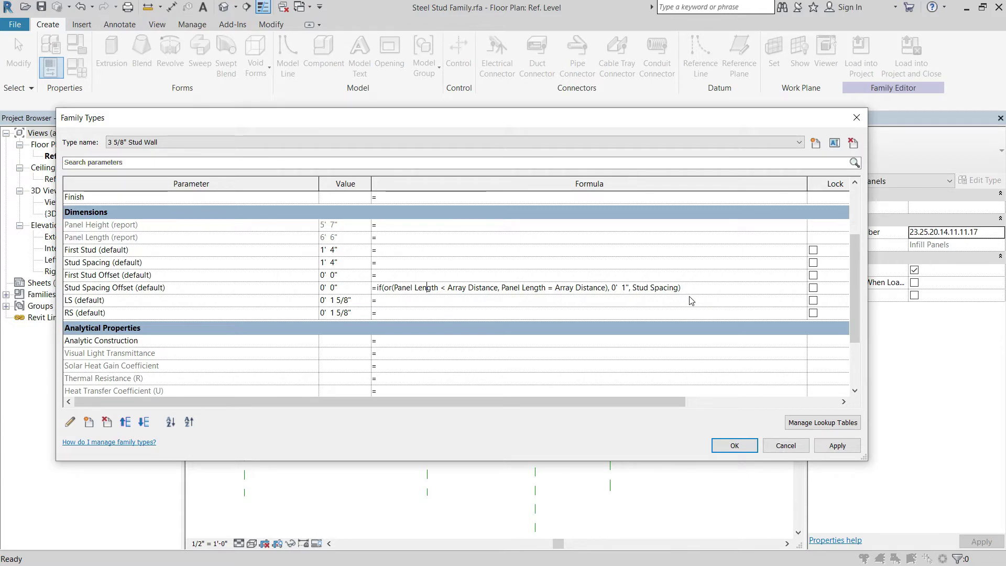
left_click(400, 288)
left_click_drag(383, 287, 397, 291)
left_click_drag(394, 287, 596, 288)
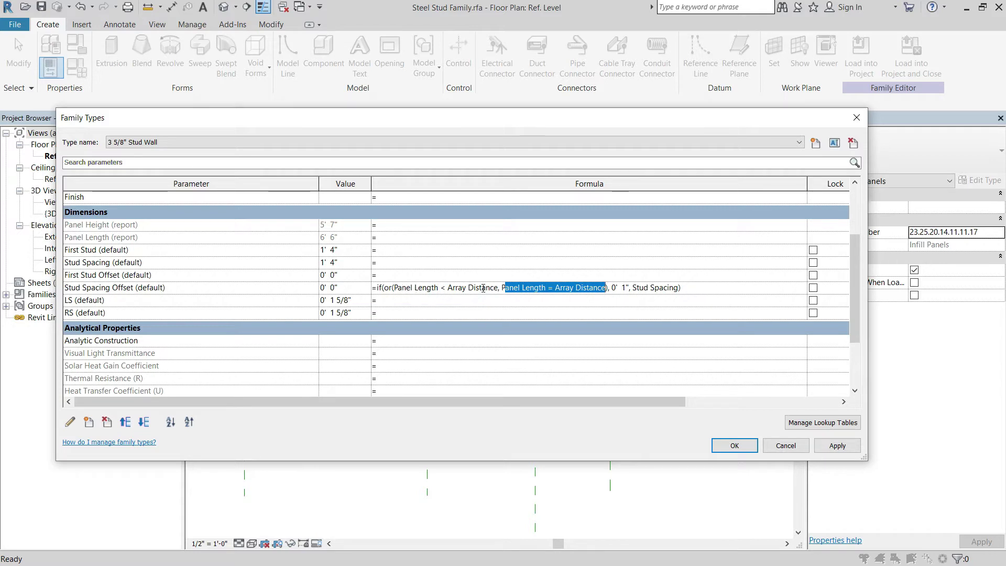
left_click(440, 288)
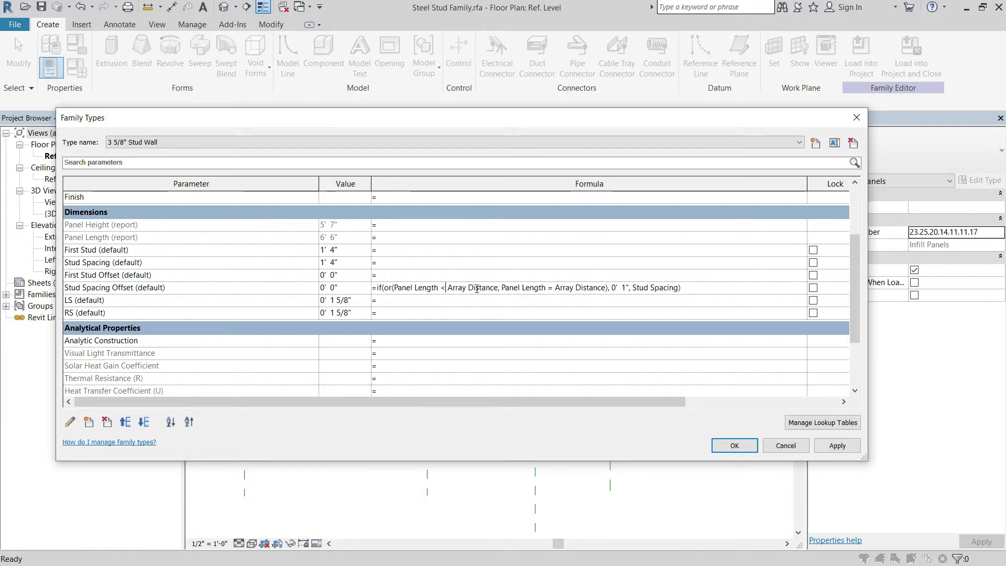
left_click(446, 284)
double_click(397, 287)
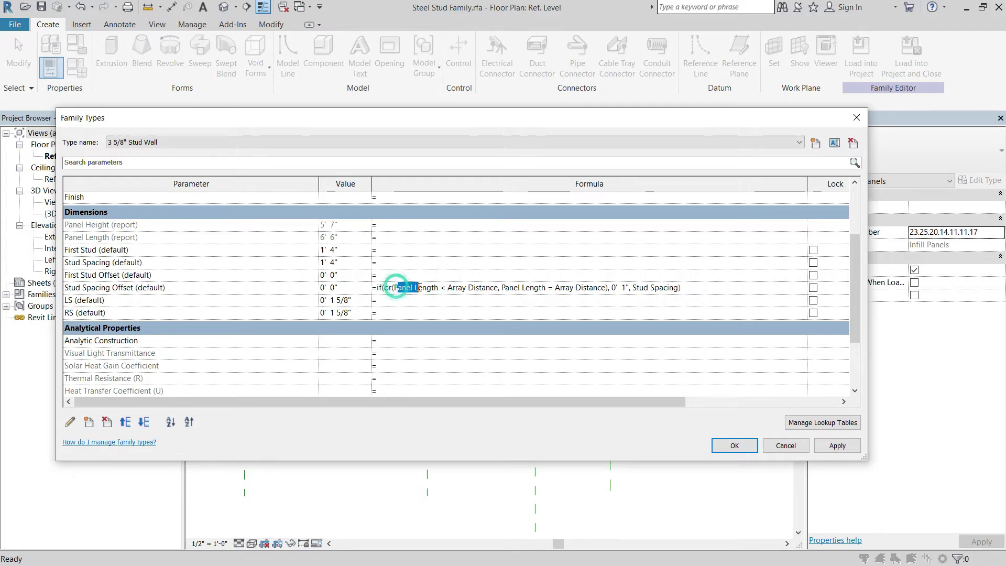
left_click(501, 287)
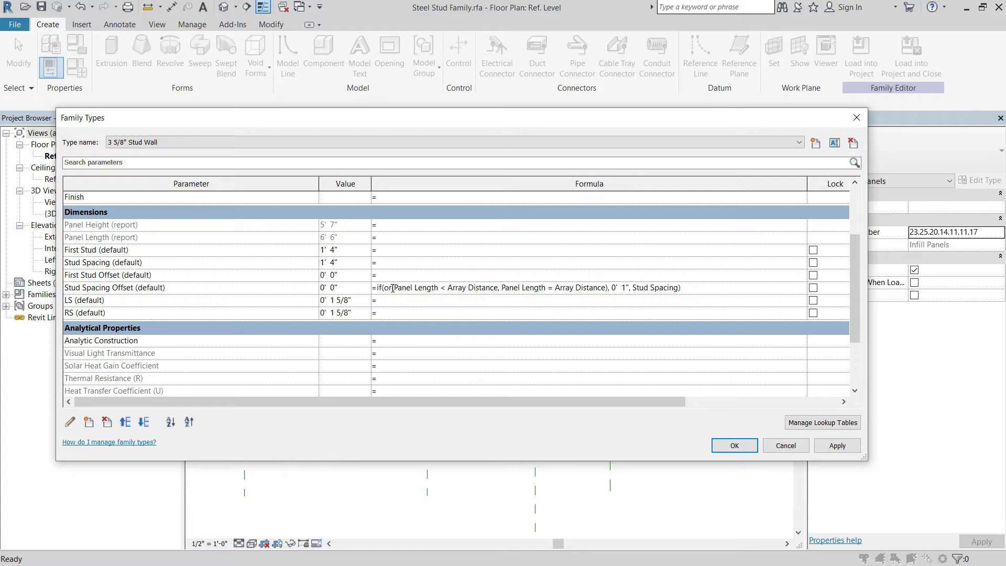
left_click_drag(395, 288, 495, 287)
Step: Check the 0' 1" and Stud Spacing terms, then commit Stud Spacing Offset, giving 1' 4"
scroll(524, 356, "down", 3)
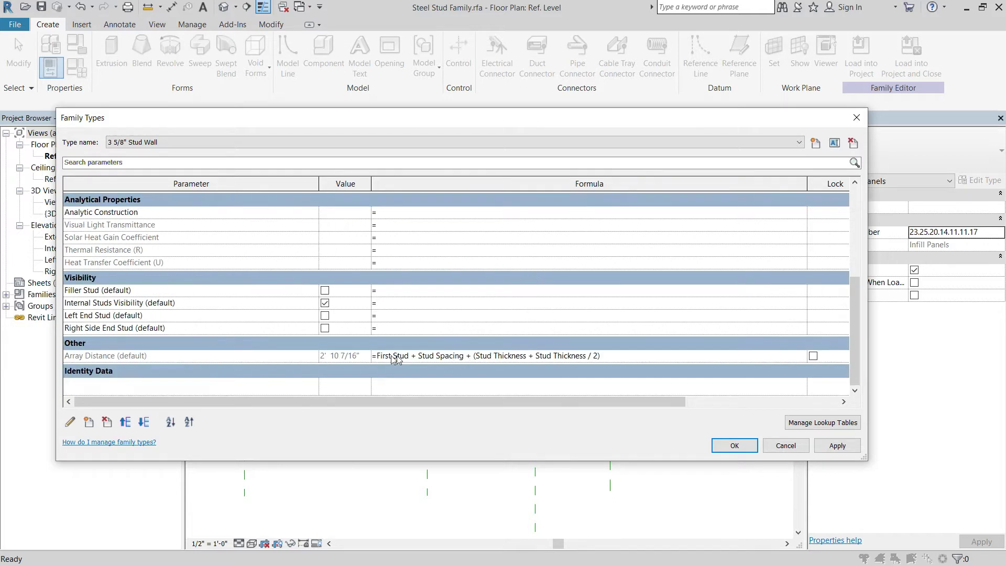
scroll(511, 333, "up", 3)
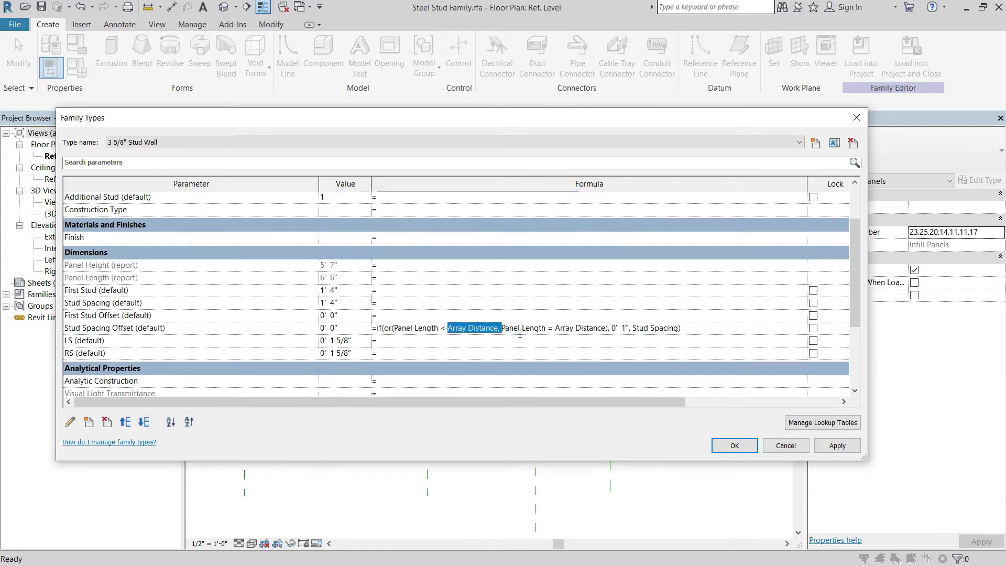
left_click(520, 330)
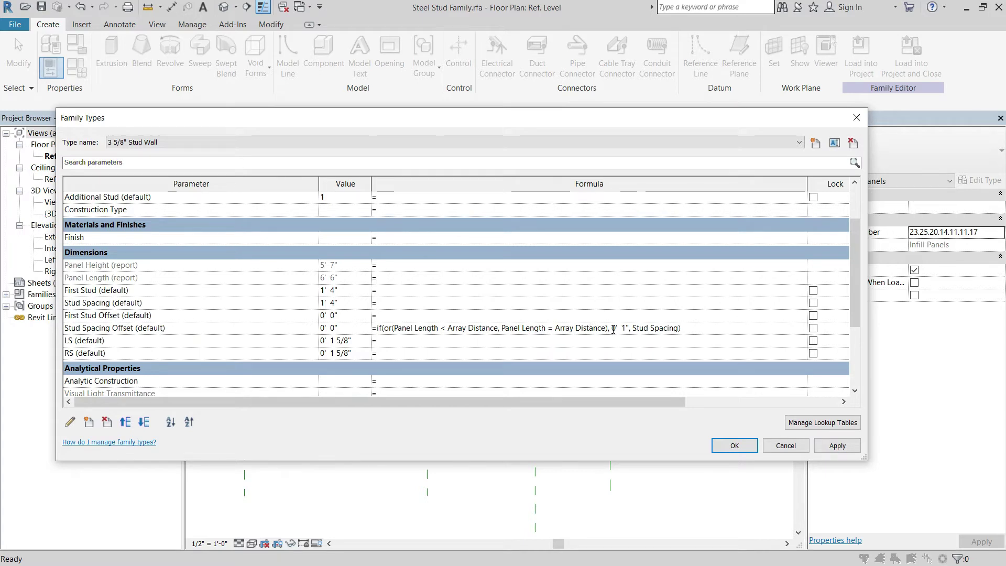
mouse_move(612, 330)
left_mouse_down()
mouse_move(640, 331)
mouse_move(631, 331)
left_mouse_up()
left_click(634, 330)
left_click_drag(634, 330, 688, 330)
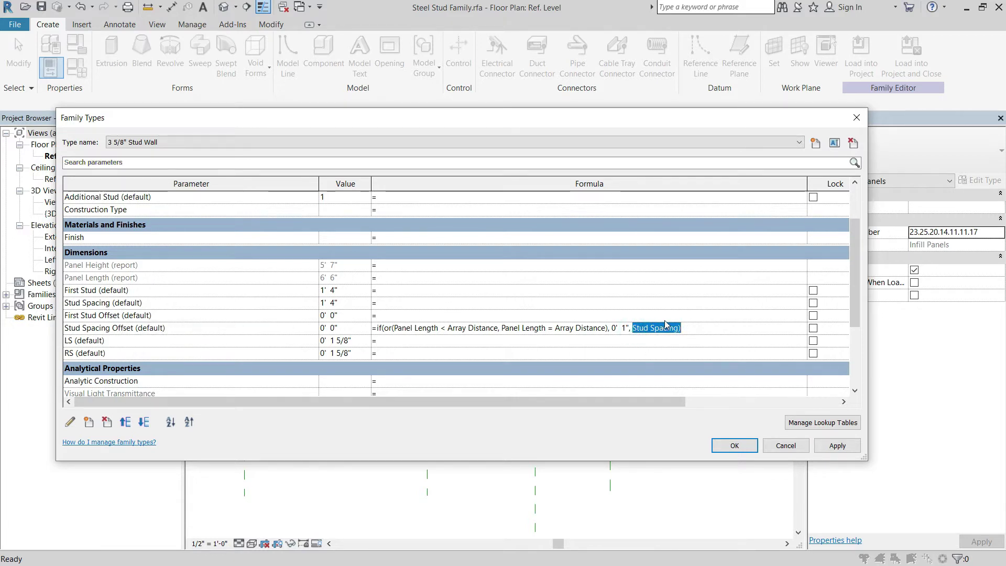
left_click(700, 331)
double_click(626, 328)
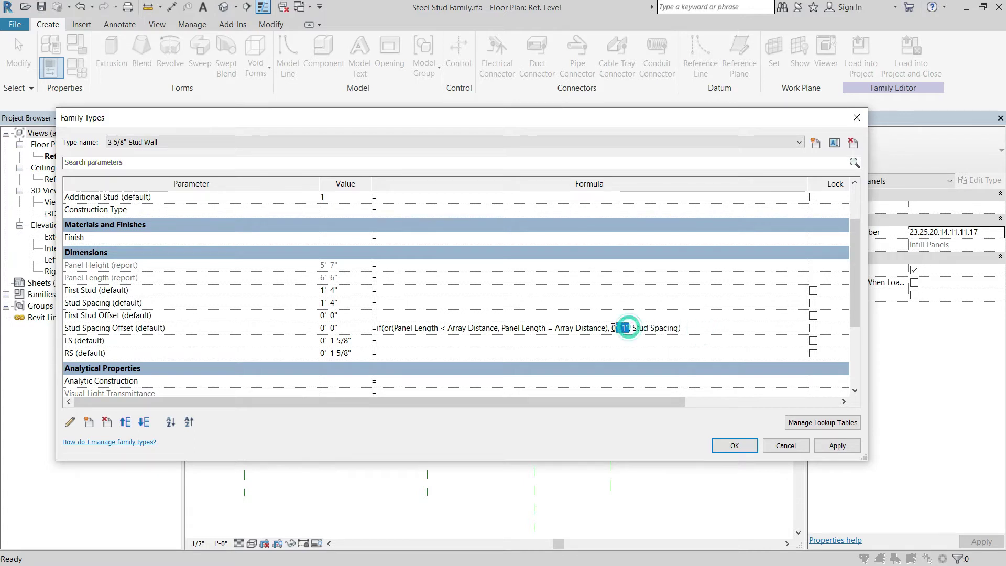
left_click(686, 304)
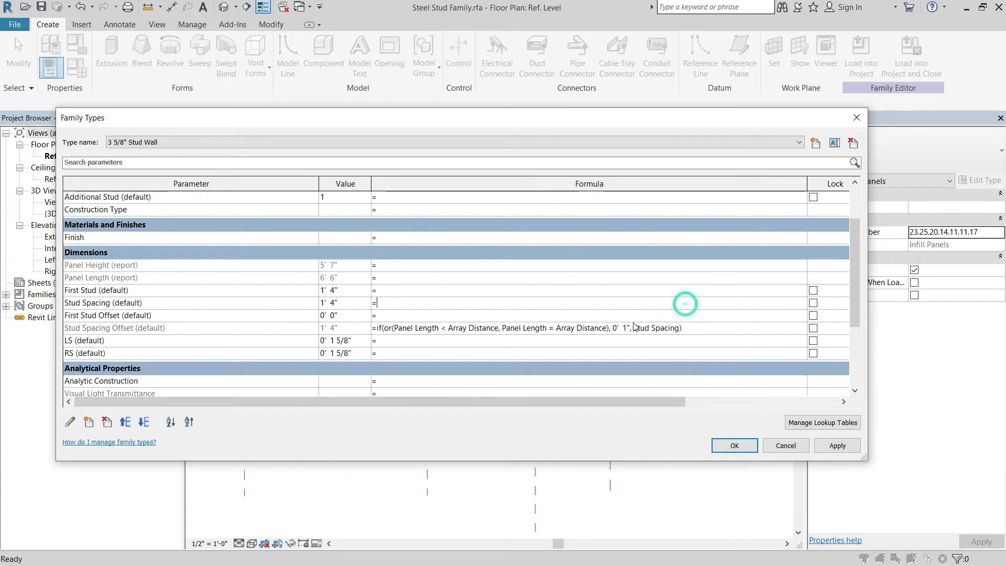
Step: Recheck the 0' 1" value and the offset rows, then accept the family type changes
left_click(635, 328)
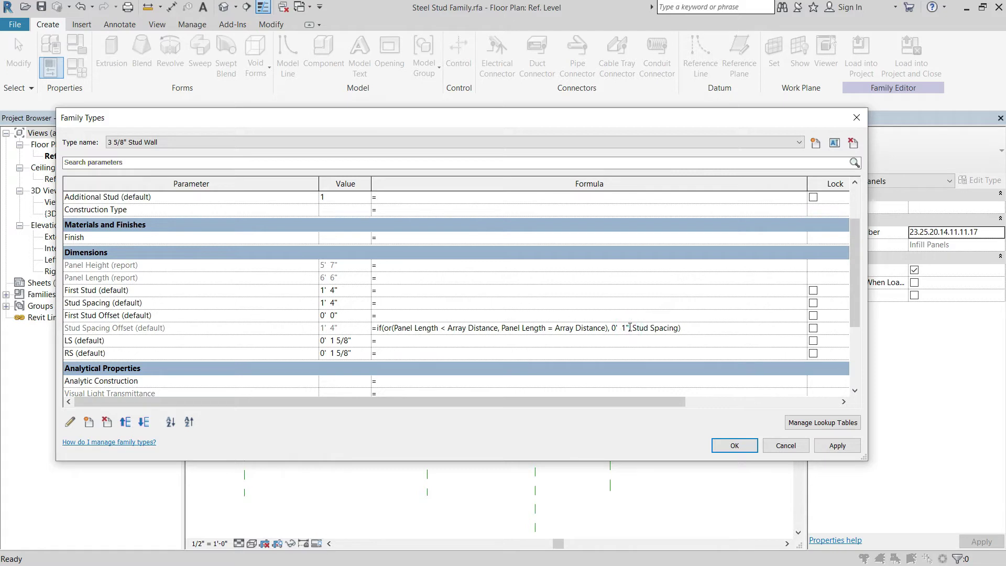
left_click_drag(630, 327, 612, 327)
left_click(541, 290)
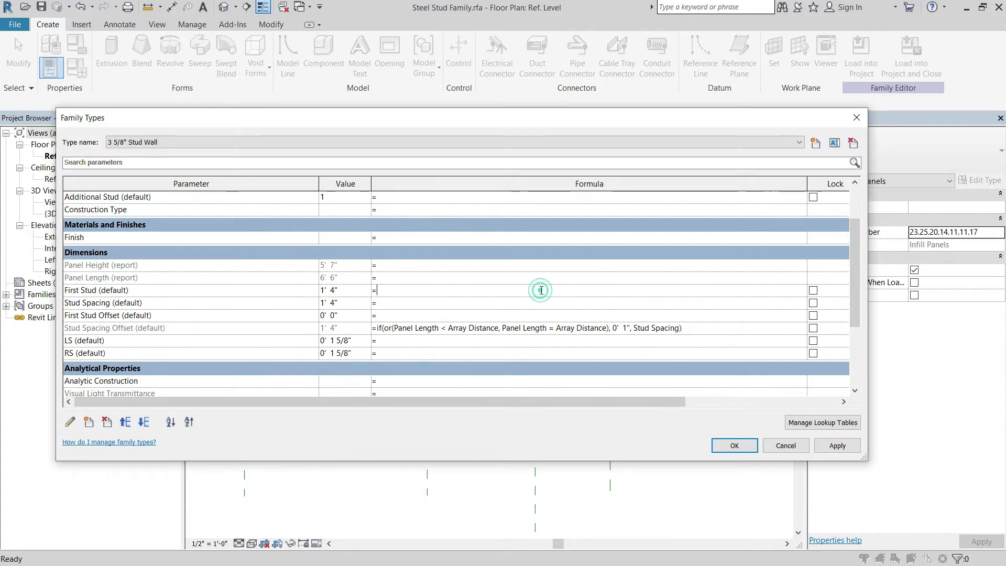
left_click(464, 306)
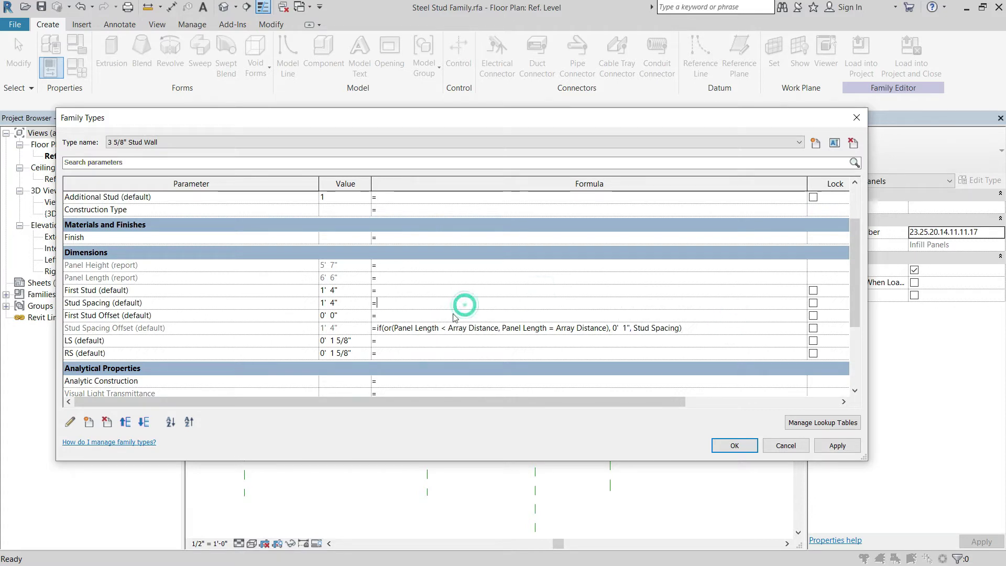
left_click(185, 315)
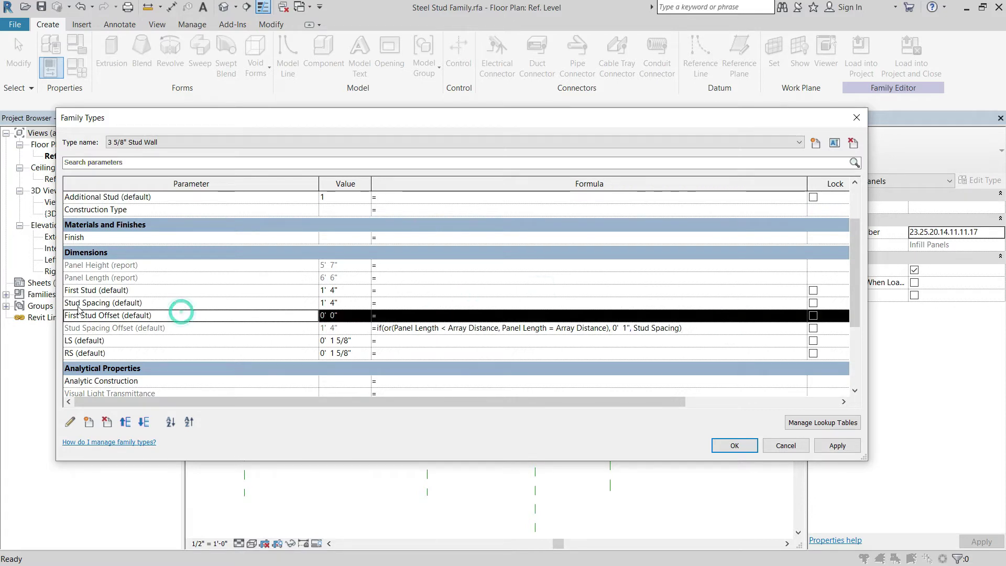
left_click(433, 328)
left_click(735, 446)
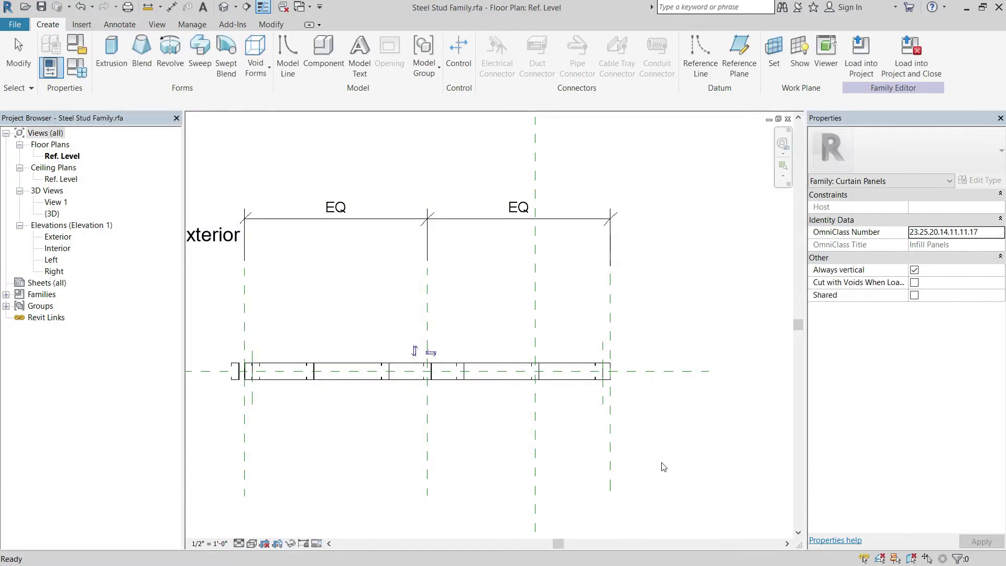
Step: Return to Project1's 3D view and open the right panel's test family
left_click(681, 451)
key("ctrl+Tab")
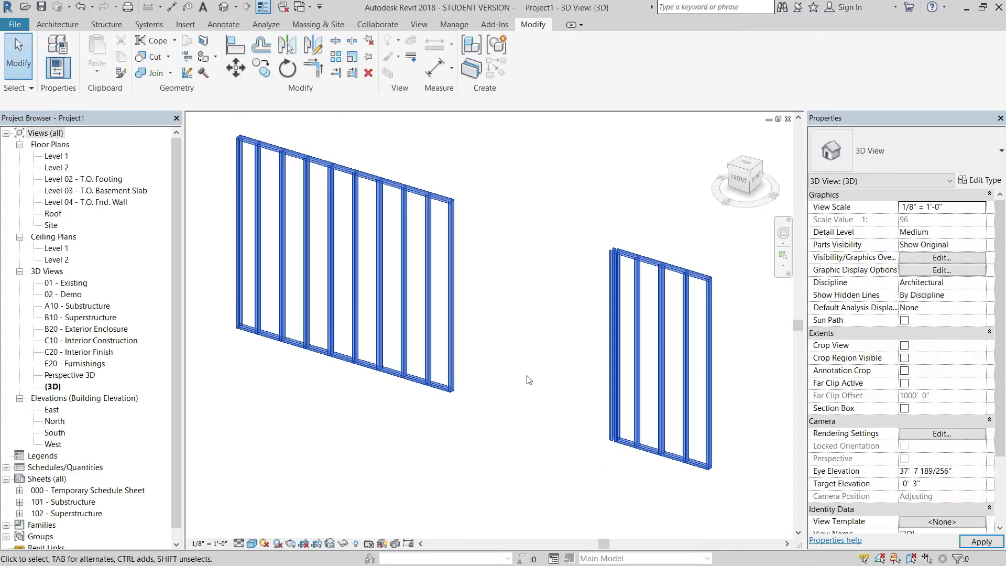
left_click(637, 300)
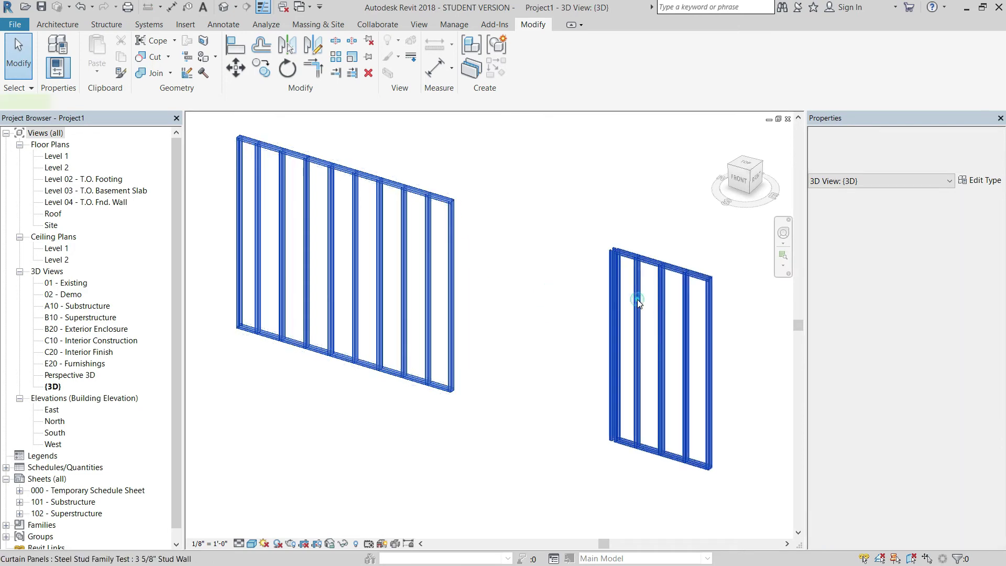
double_click(637, 300)
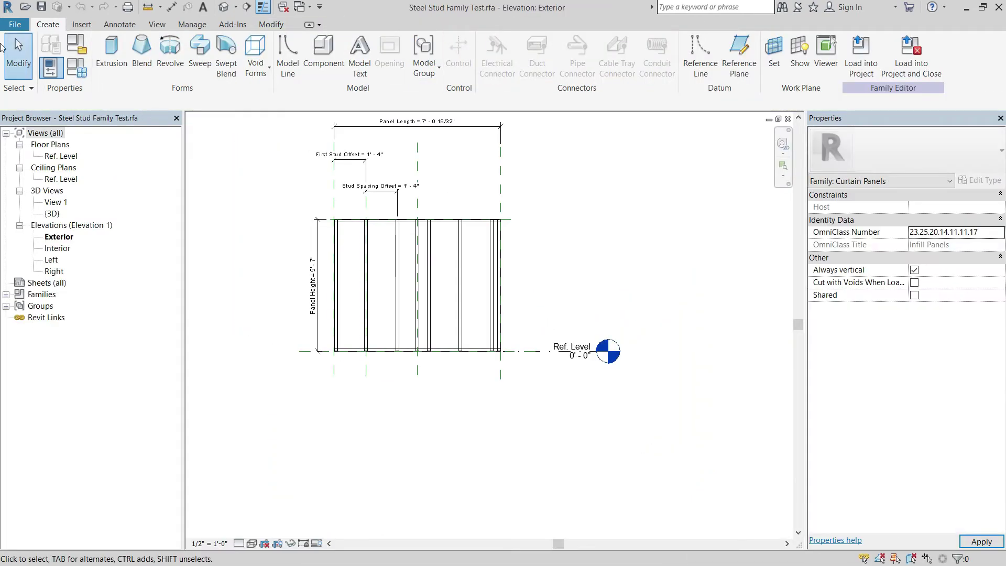
Step: Copy the test family's First Stud Offset formula, then open the left panel's Steel Stud Family
left_click(51, 68)
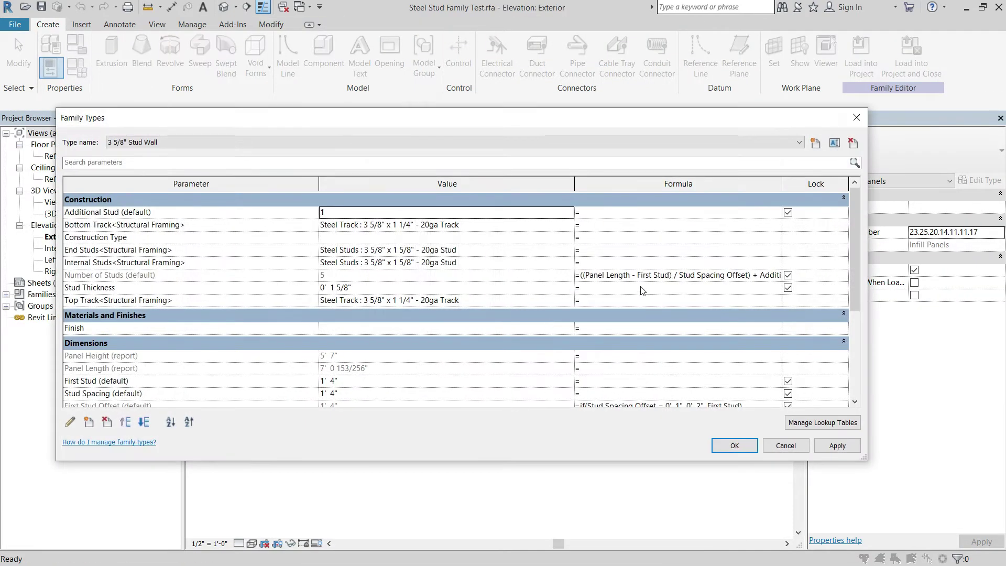
scroll(642, 290, "down", 3)
left_click(723, 302)
left_click(752, 303)
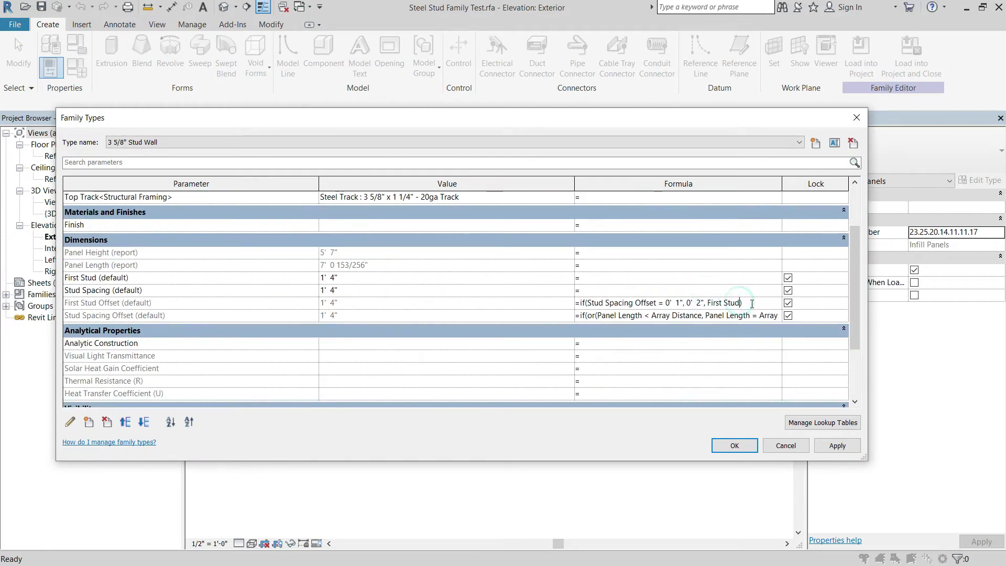
left_click_drag(751, 303, 560, 310)
key("ctrl+c")
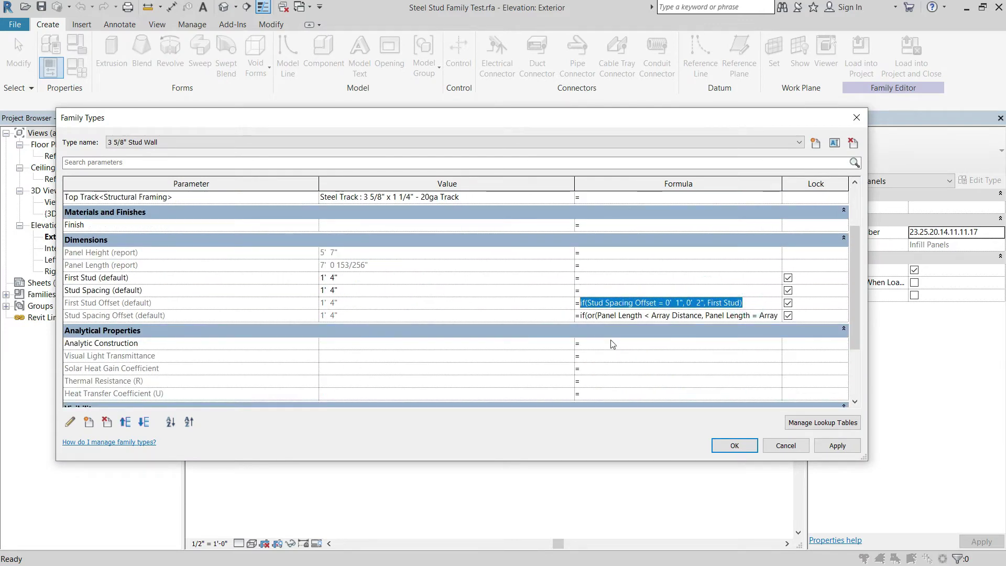
left_click(718, 444)
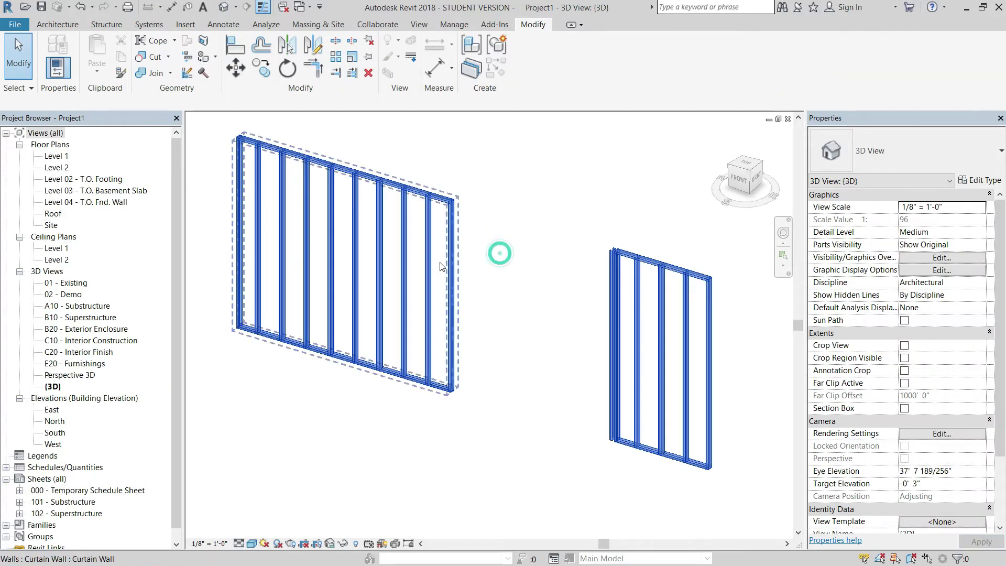
left_click(437, 267)
double_click(437, 266)
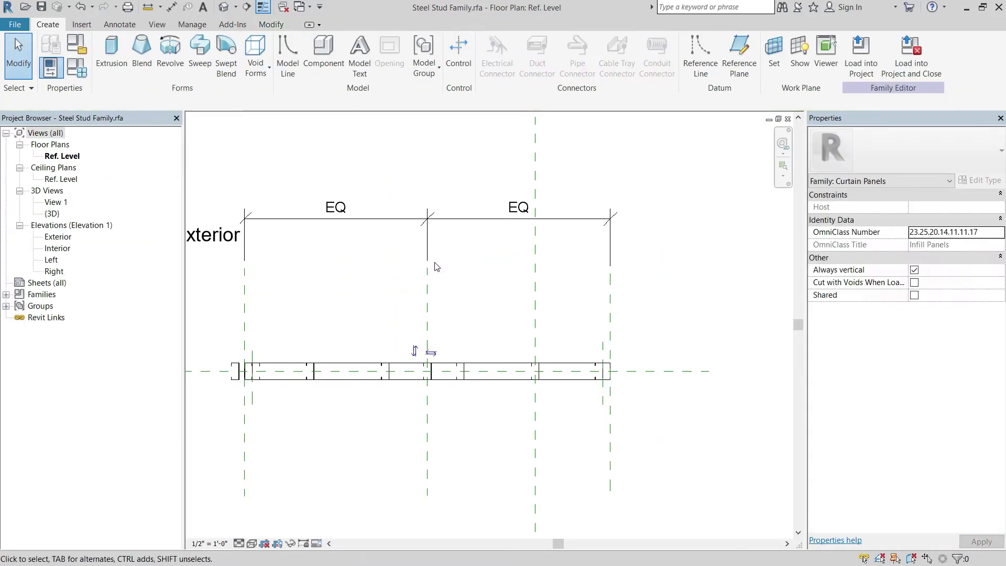
Step: Paste the copied formula into Steel Stud Family's First Stud Offset parameter
left_click(77, 67)
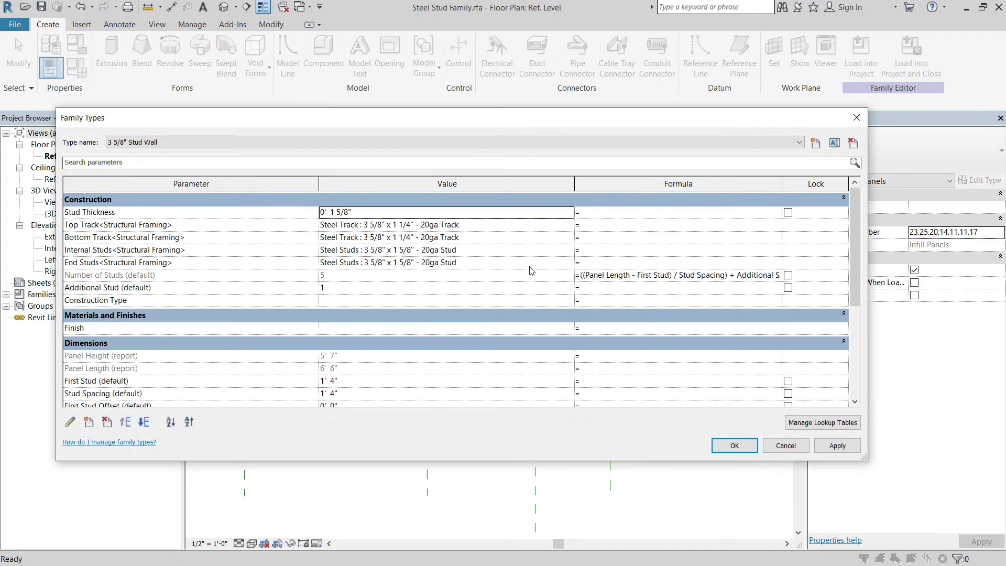
scroll(611, 303, "down", 3)
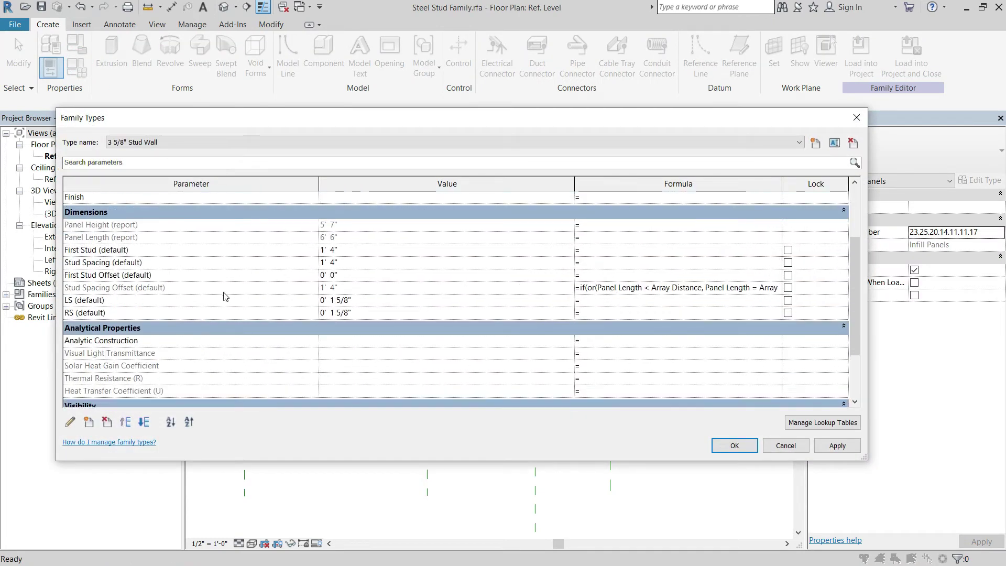
key("ctrl+v")
left_click(648, 275)
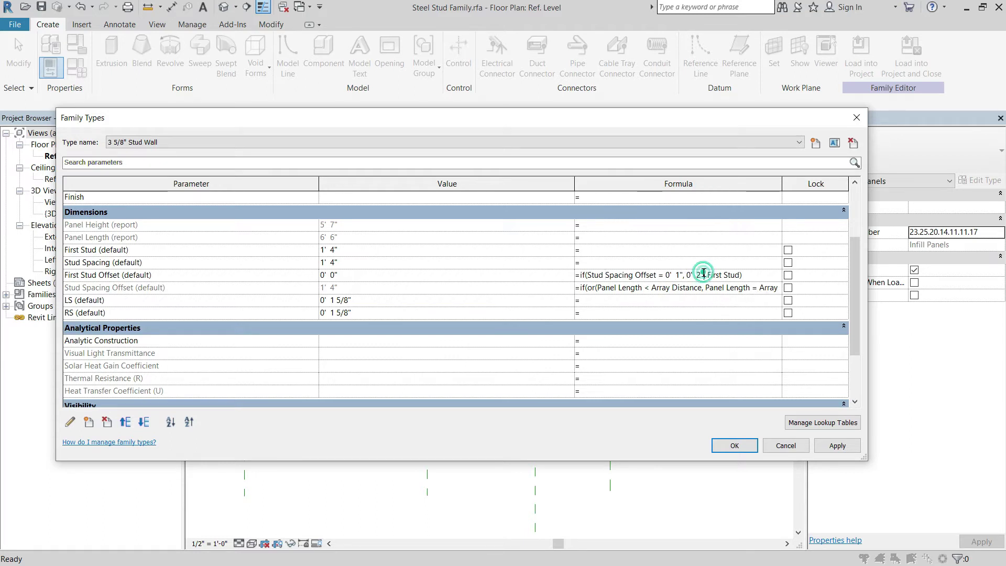
left_click_drag(704, 275, 688, 276)
key("Right")
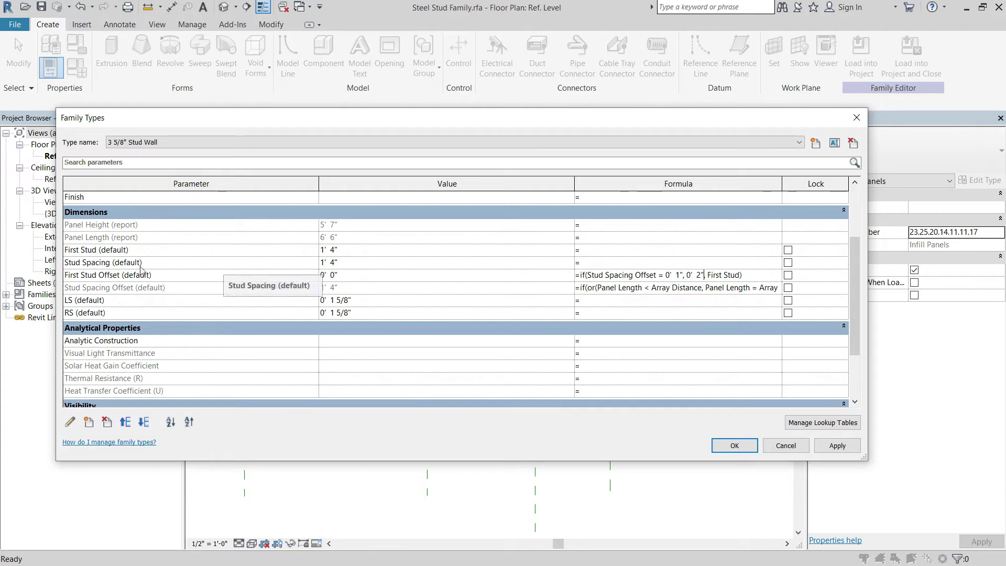
Step: Commit First Stud Offset as if(Stud Spacing Offset = 0' 1", 0' 2", First Stud), giving 1' 4"
double_click(707, 276)
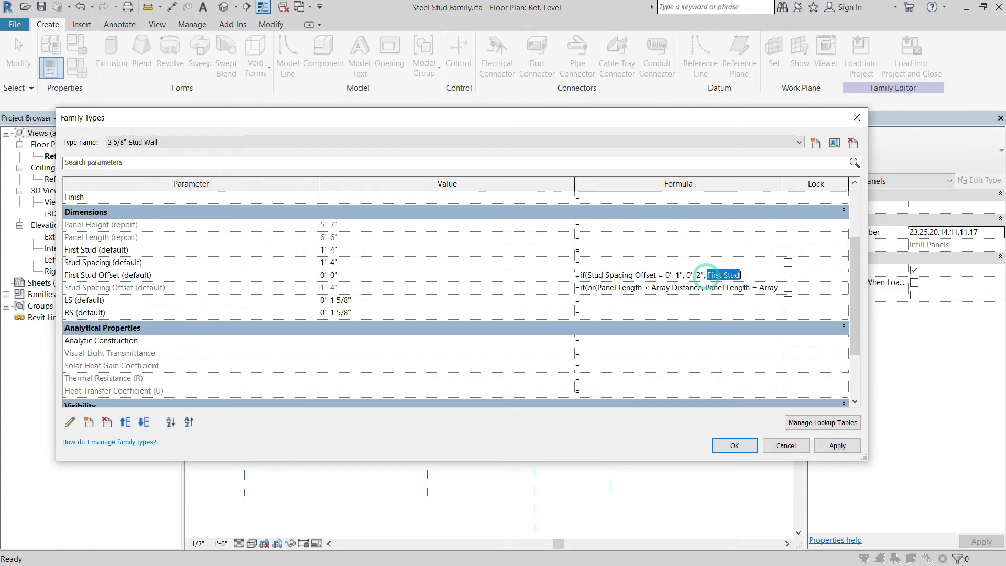
left_click(699, 274)
left_click_drag(706, 275, 682, 274)
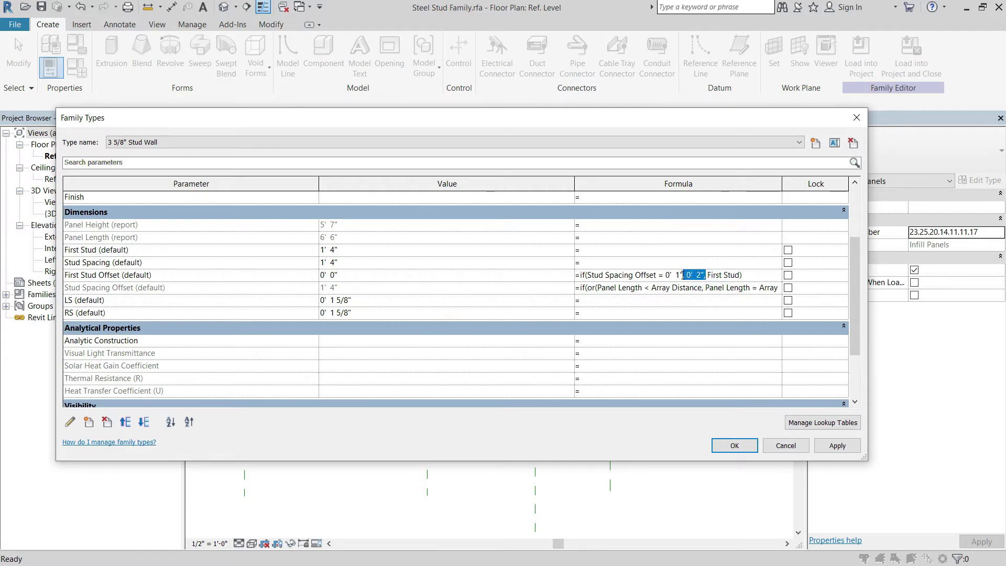
left_click(712, 275)
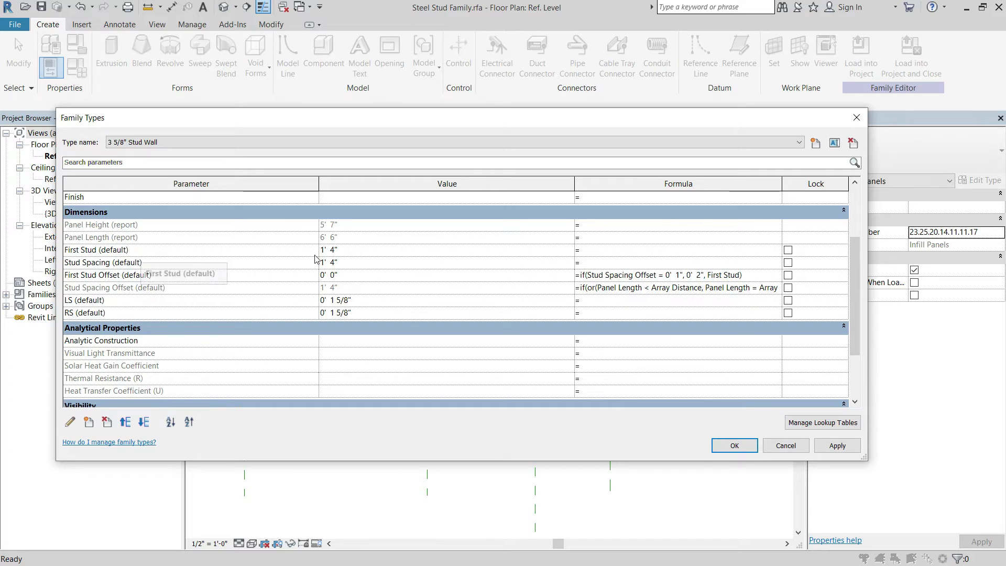
left_click(670, 301)
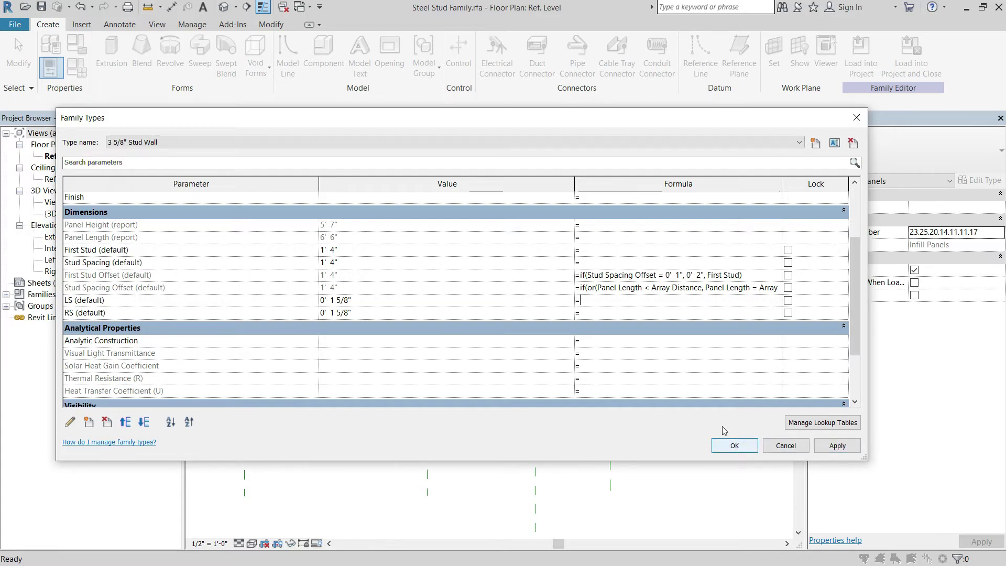
scroll(652, 367, "down", 3)
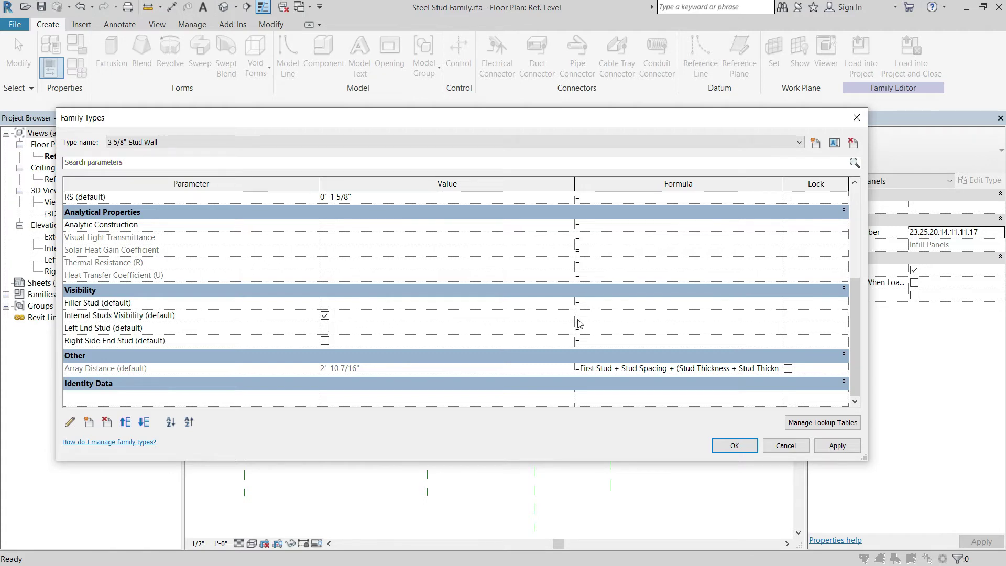
left_click(735, 445)
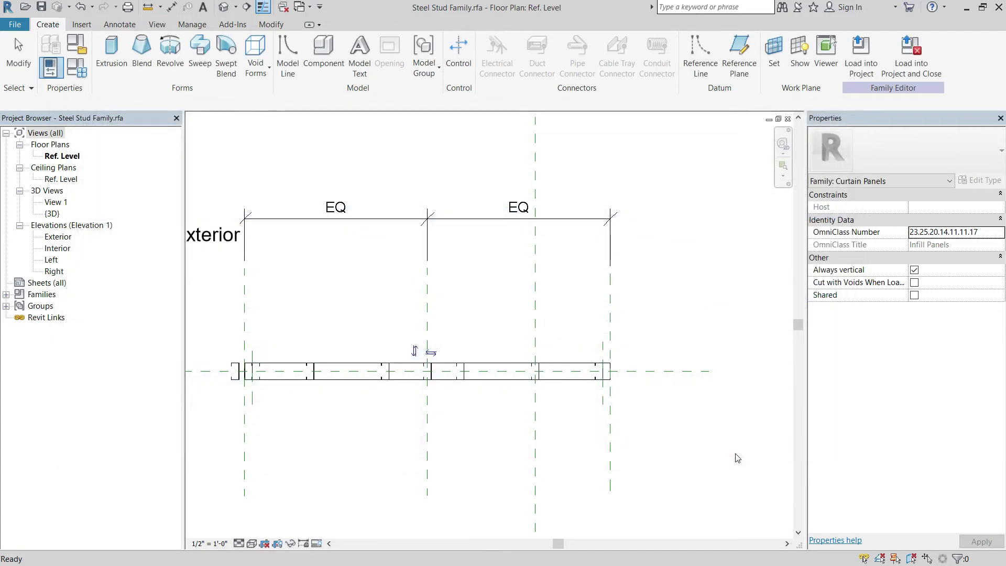
Step: Return to Project1's 3D view and open the right panel's test family
left_click(386, 156)
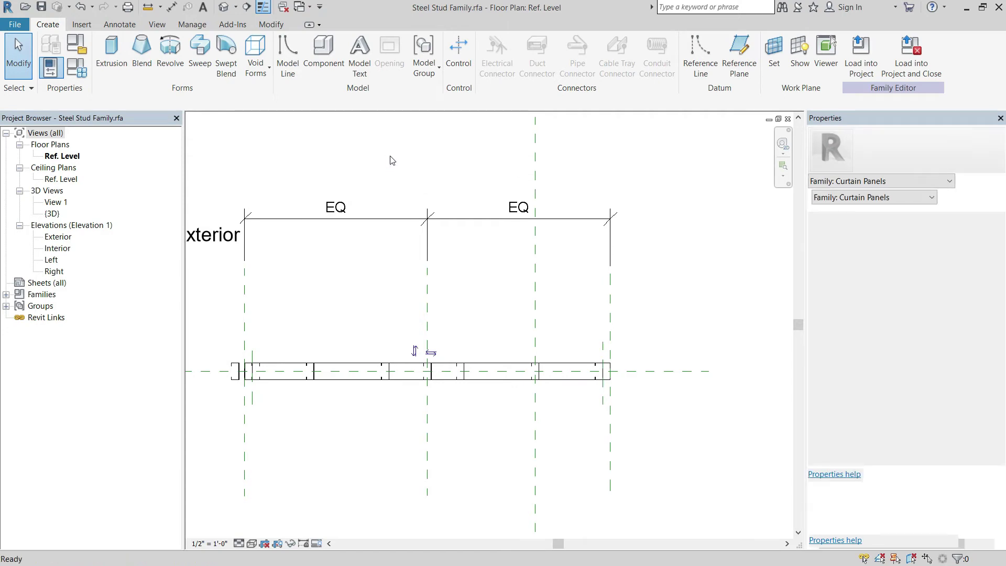
key("ctrl+Tab")
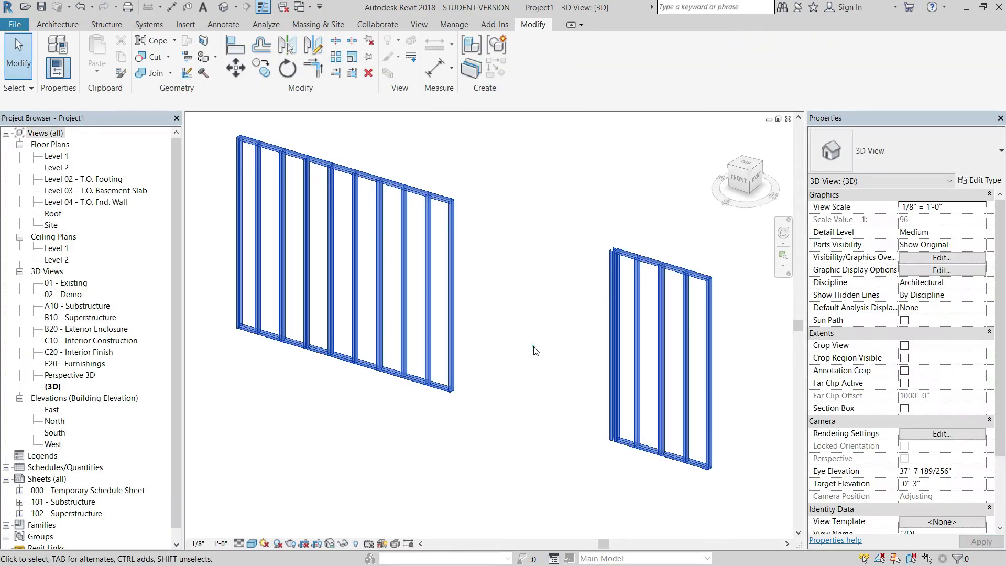
double_click(695, 329)
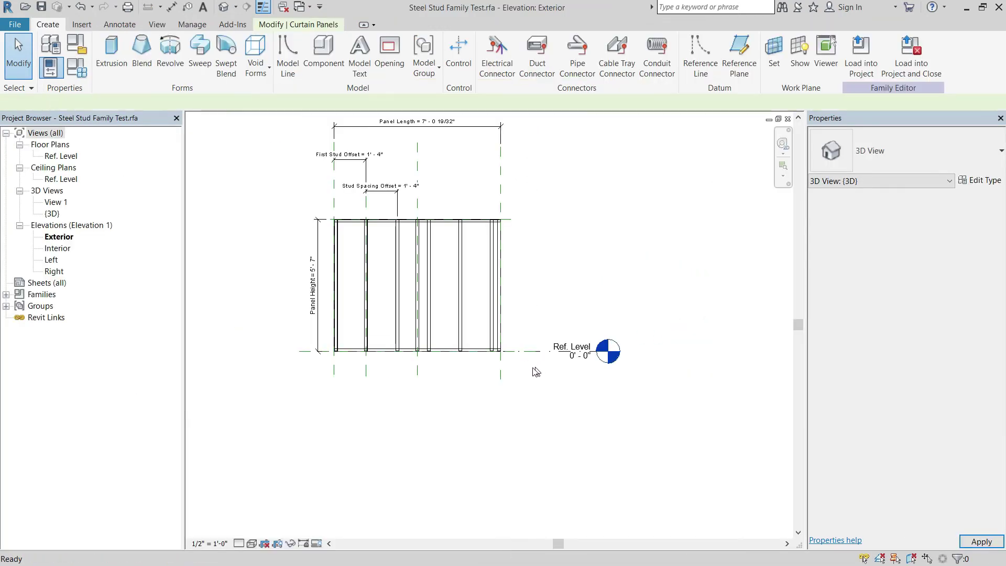
Step: Select the test family's full Internal Stud Visibility formula, then close Family Types
left_click(51, 68)
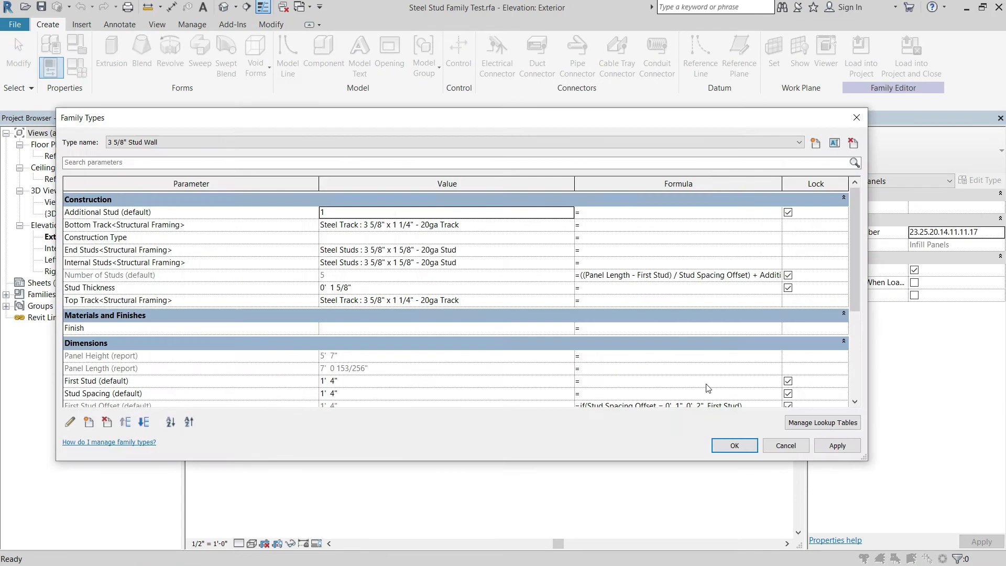
scroll(646, 361, "down", 5)
scroll(646, 360, "down", 1)
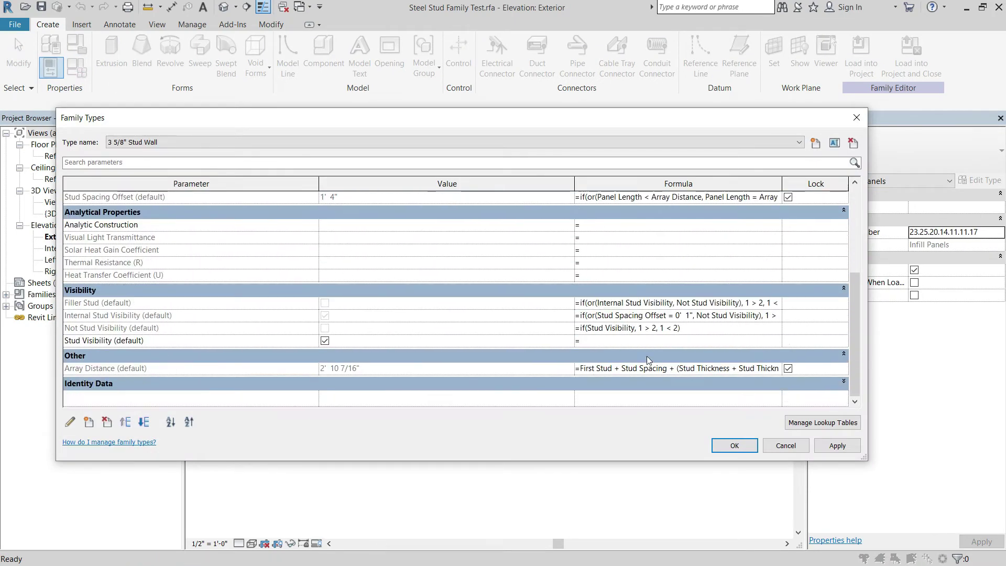
left_click(730, 318)
left_click_drag(581, 315, 820, 310)
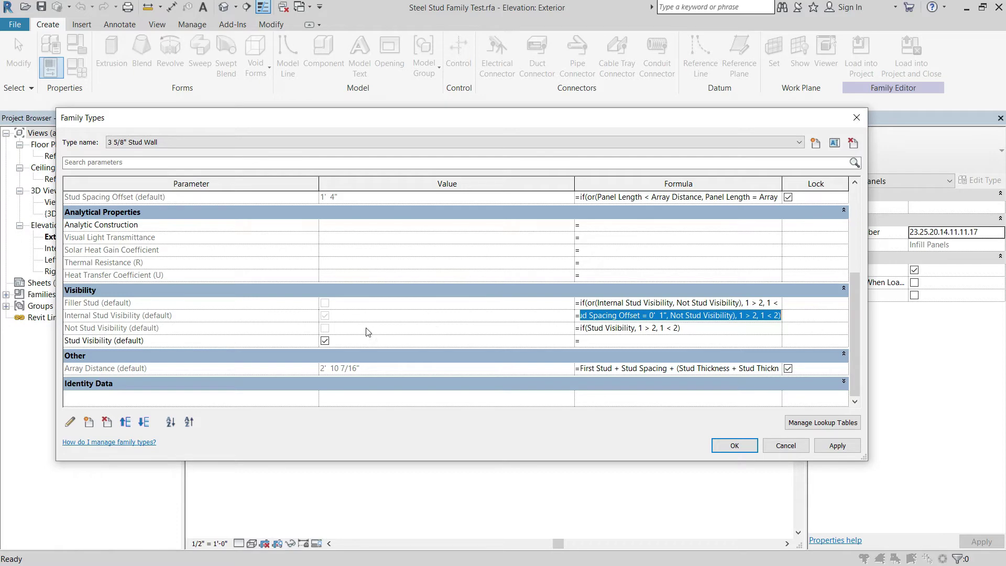
left_click(743, 447)
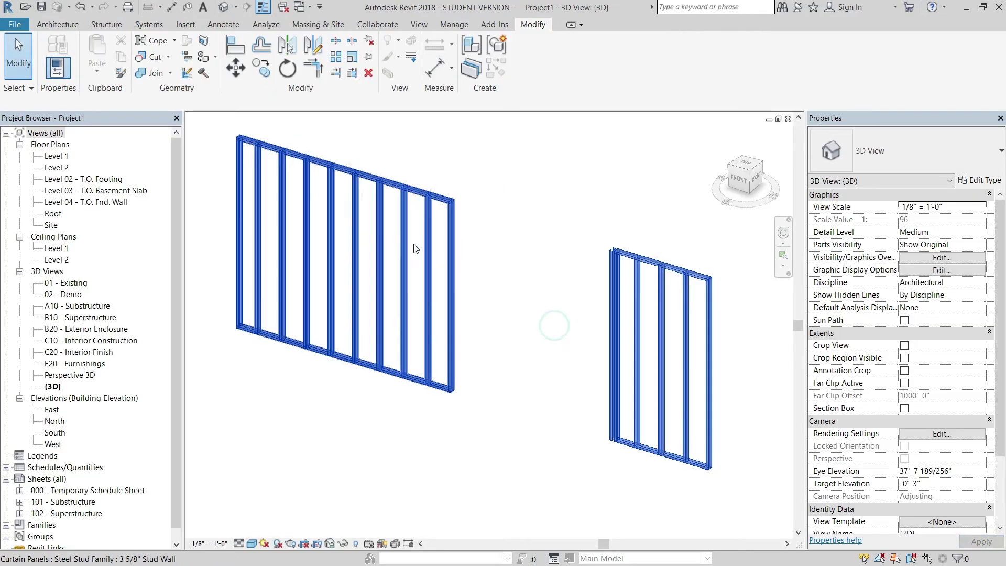
Step: Open Steel Stud Family for editing from the stud panel in the 3D view
left_click(521, 253)
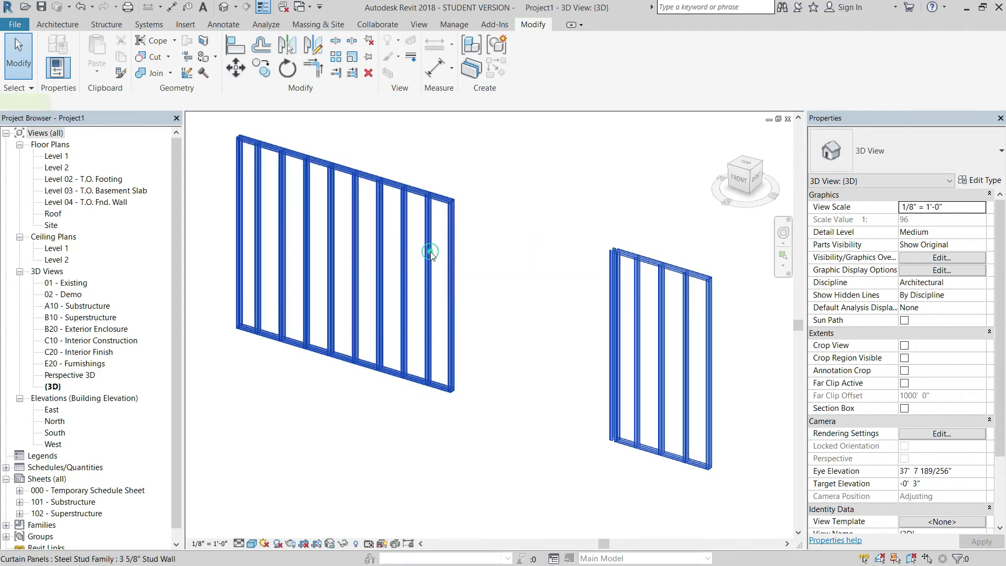
double_click(428, 254)
left_click(452, 444)
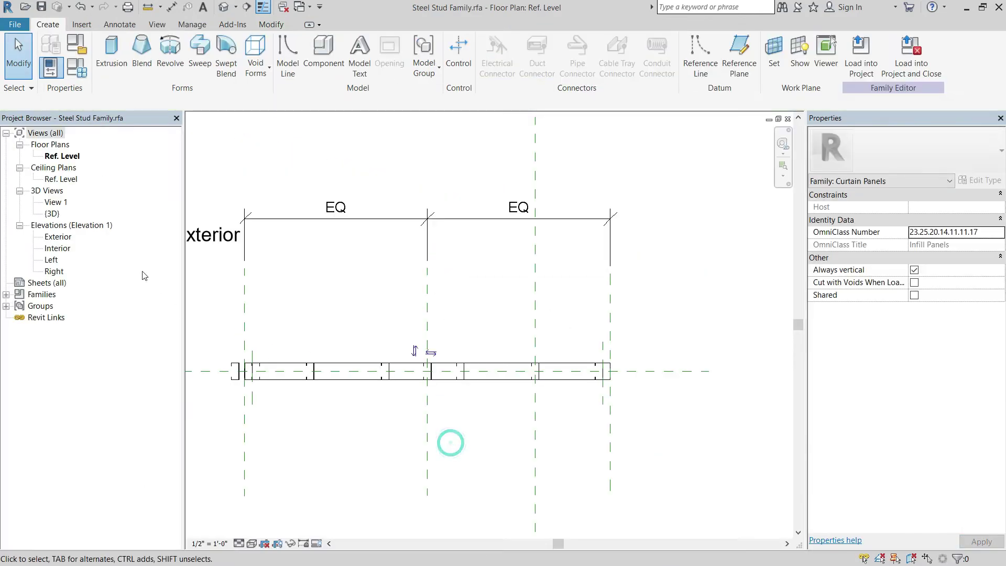
Step: Paste a formula into Internal Studs Visibility, then delete it so the field stays empty
left_click(50, 67)
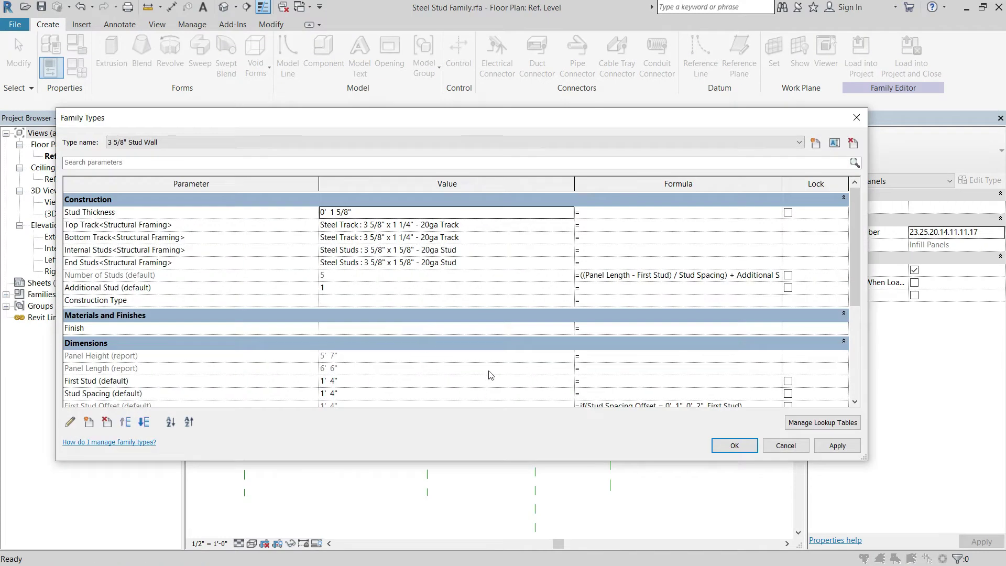
scroll(487, 370, "down", 8)
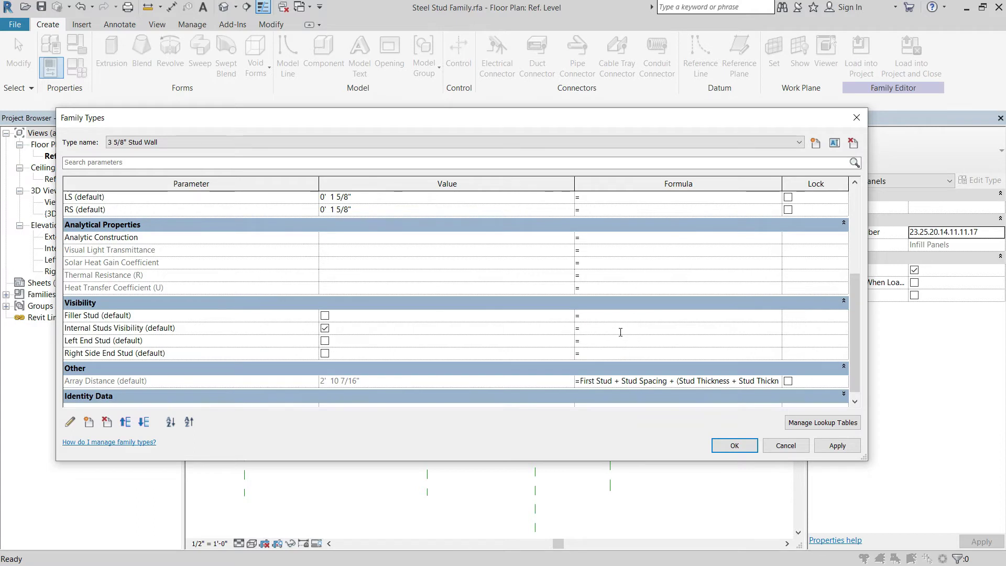
key("ctrl+v")
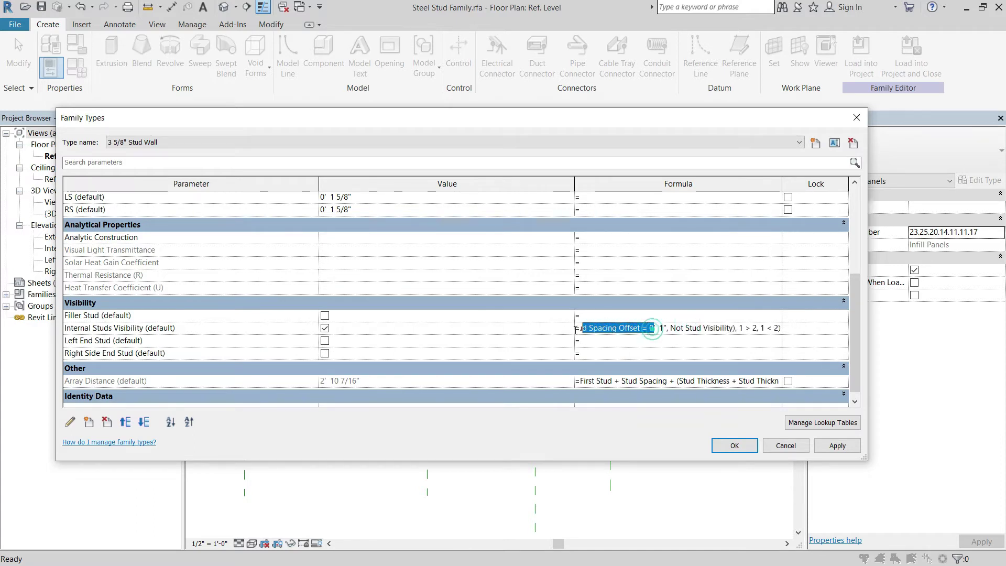
left_click_drag(647, 328, 581, 328)
left_click(619, 329)
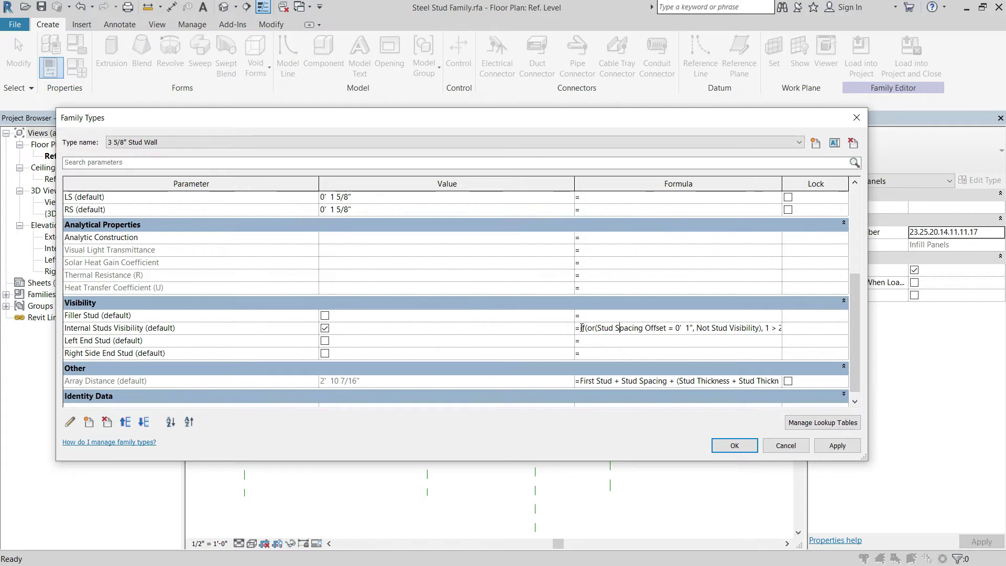
left_click_drag(581, 328, 832, 328)
key("Delete")
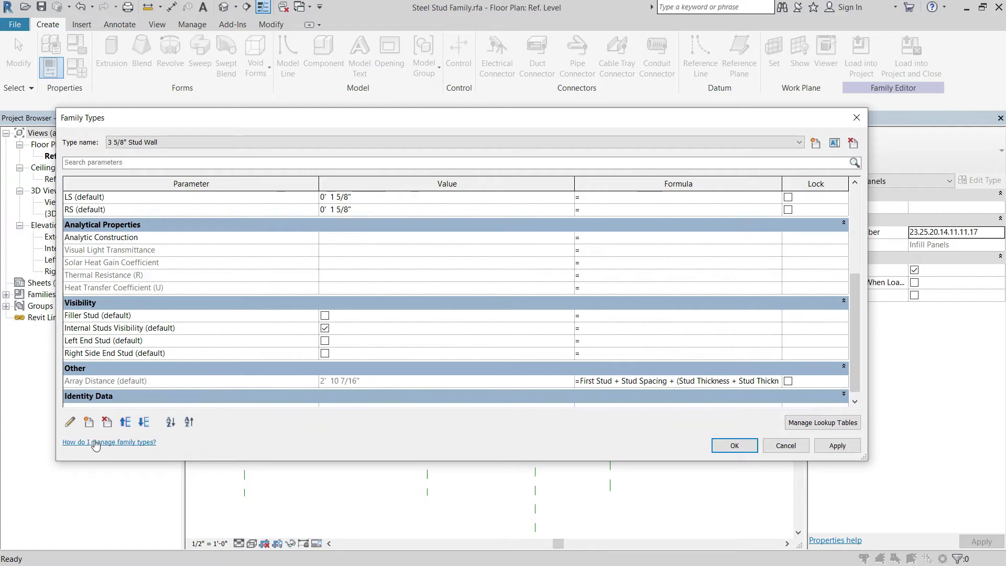
left_click(89, 422)
Step: Create the Stud Visibility parameter as a Yes/No instance parameter grouped under Visibility
left_click(600, 326)
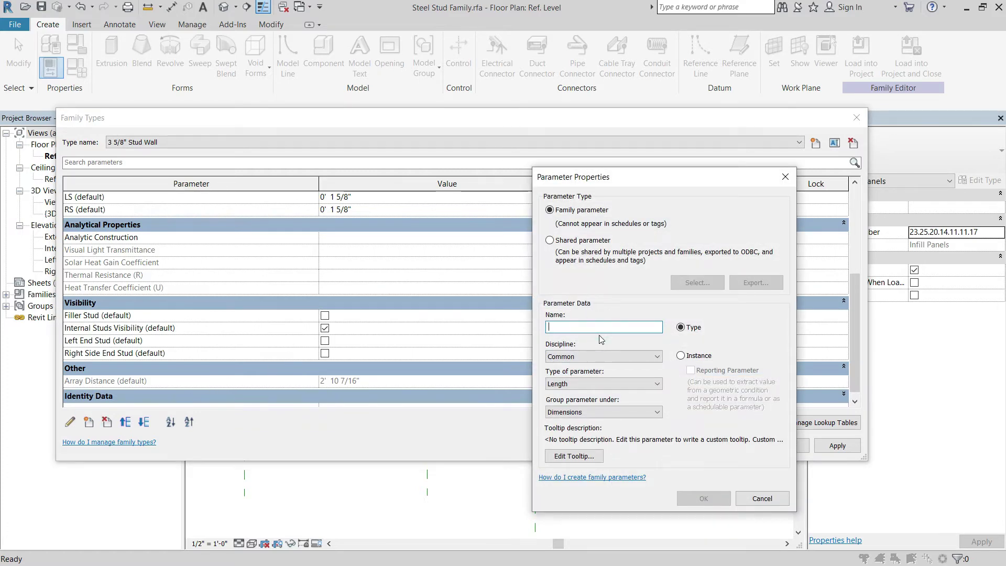
type("Stu")
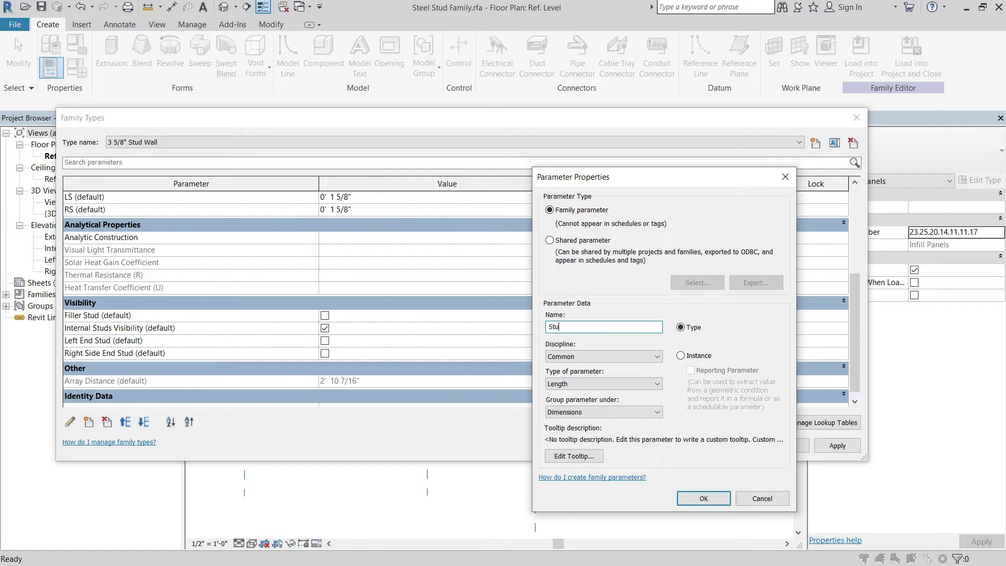
type("d Visibility")
left_click(681, 355)
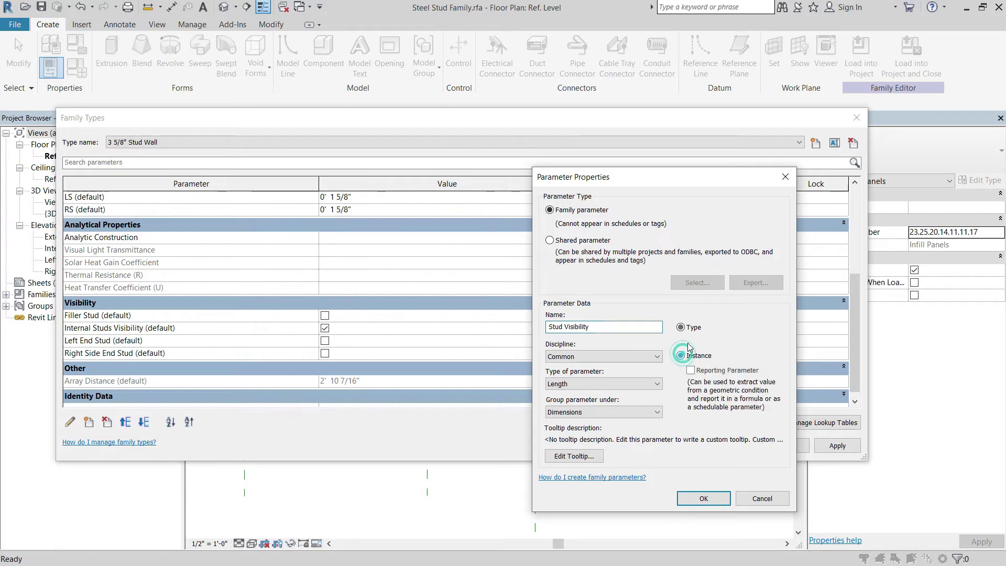
left_click(592, 384)
left_click(583, 497)
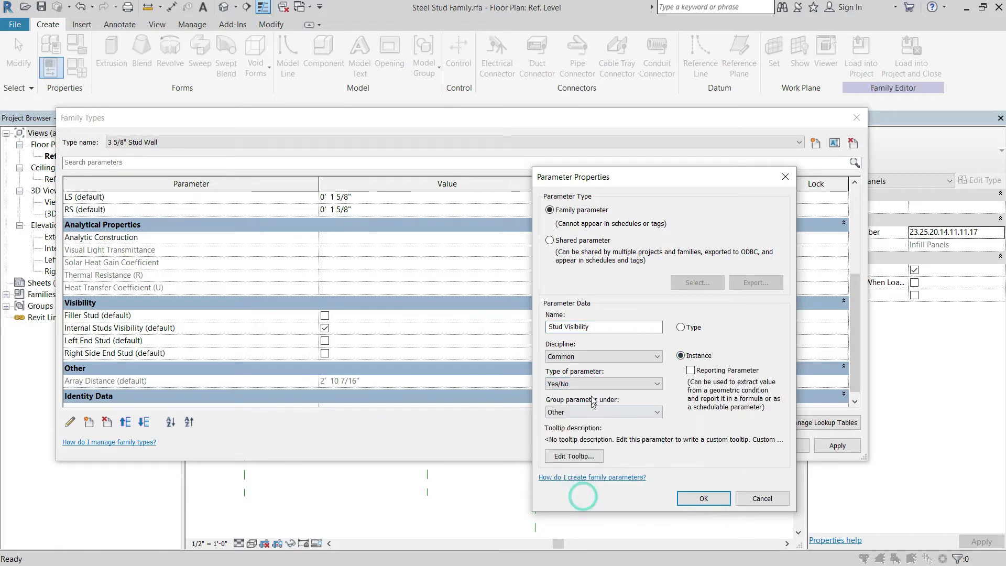
left_click(597, 411)
left_click(584, 401)
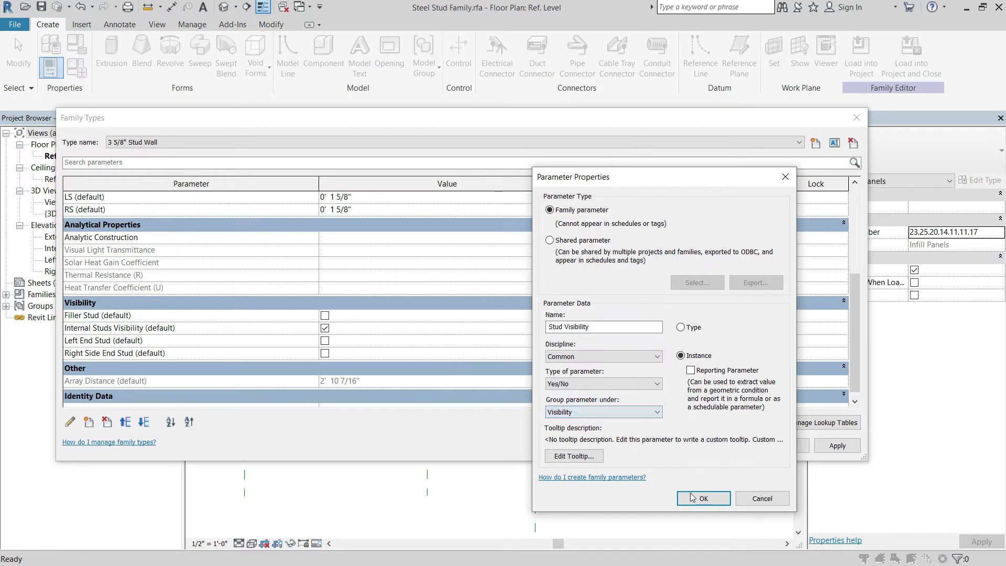
left_click(691, 498)
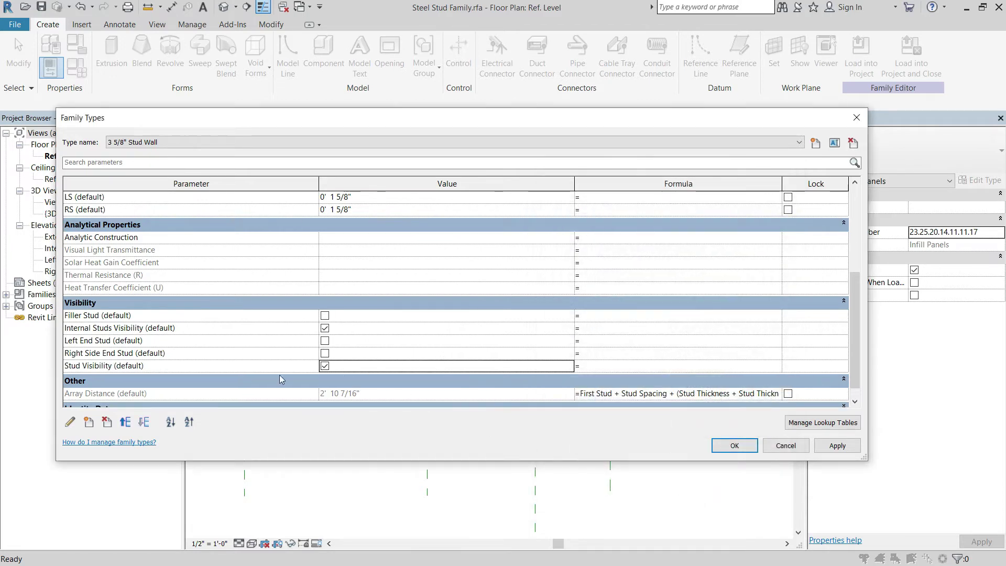
Step: Add a second Yes/No instance parameter, Not Stud Visibility, also grouped under Visibility
left_click(89, 422)
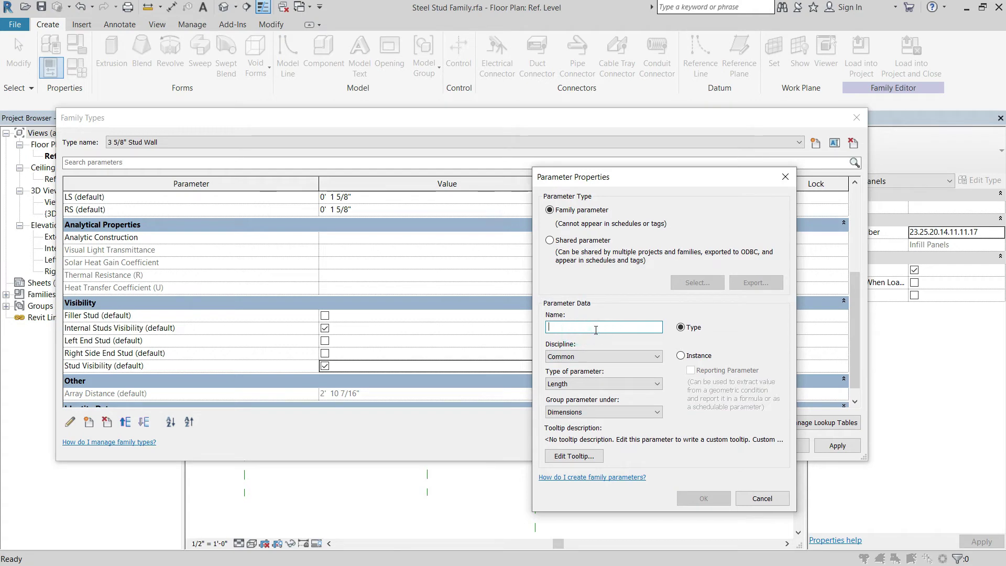
type("Not ")
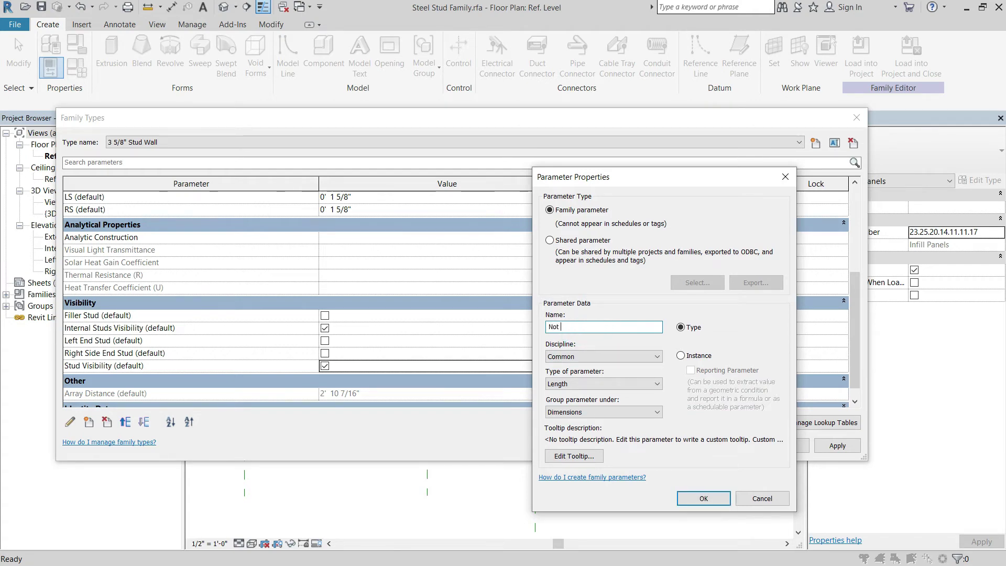
type("Stud Visibility")
left_click(681, 355)
left_click(629, 384)
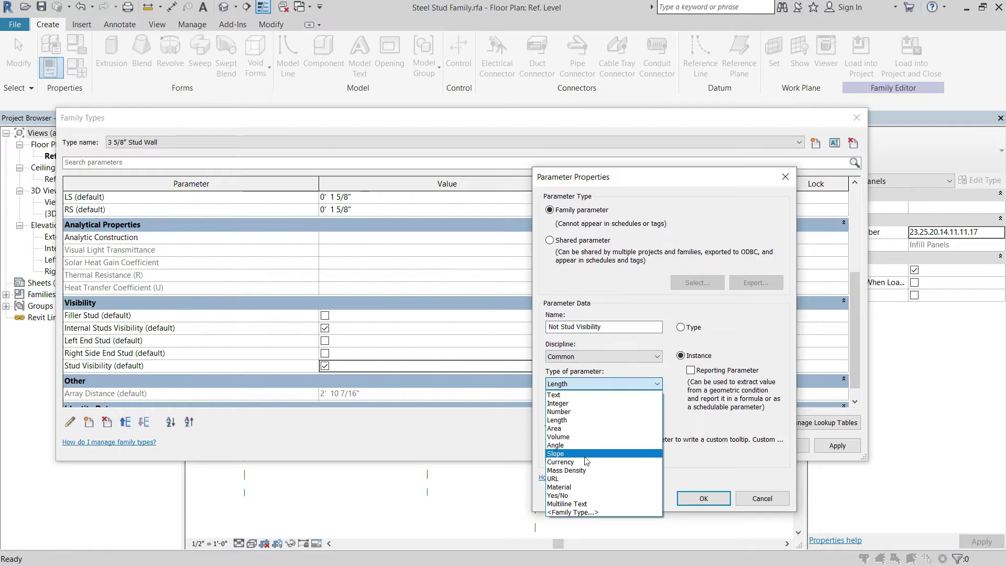
left_click(571, 496)
left_click(626, 412)
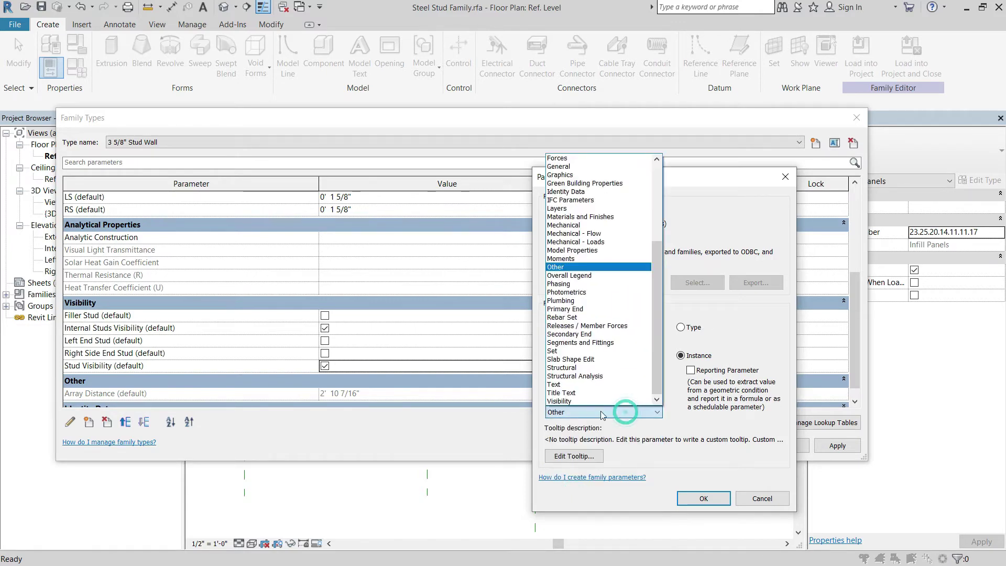
left_click(593, 402)
left_click(703, 498)
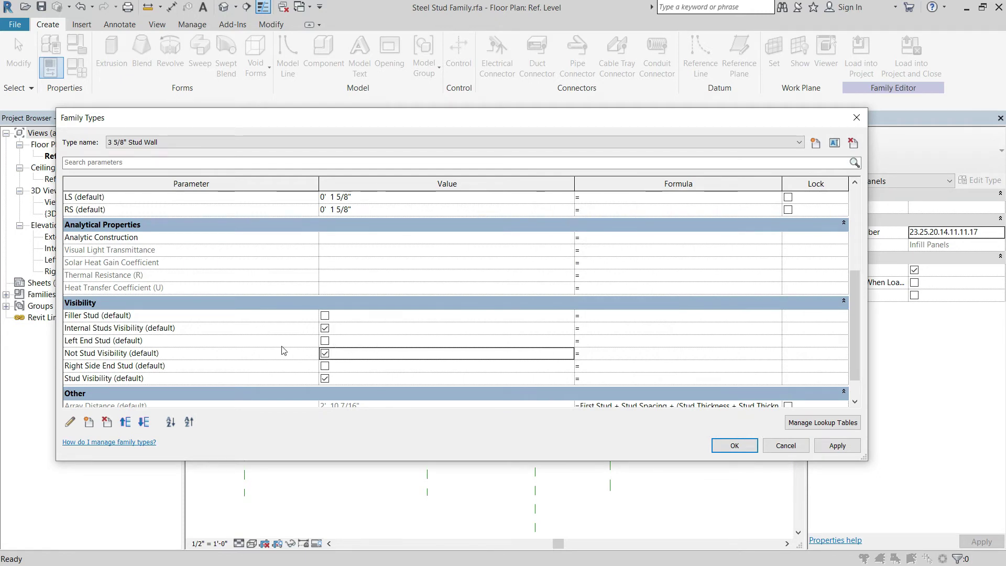
Step: Reorder the Visibility group: move Stud Visibility up and Left End Stud to the bottom
left_click(164, 378)
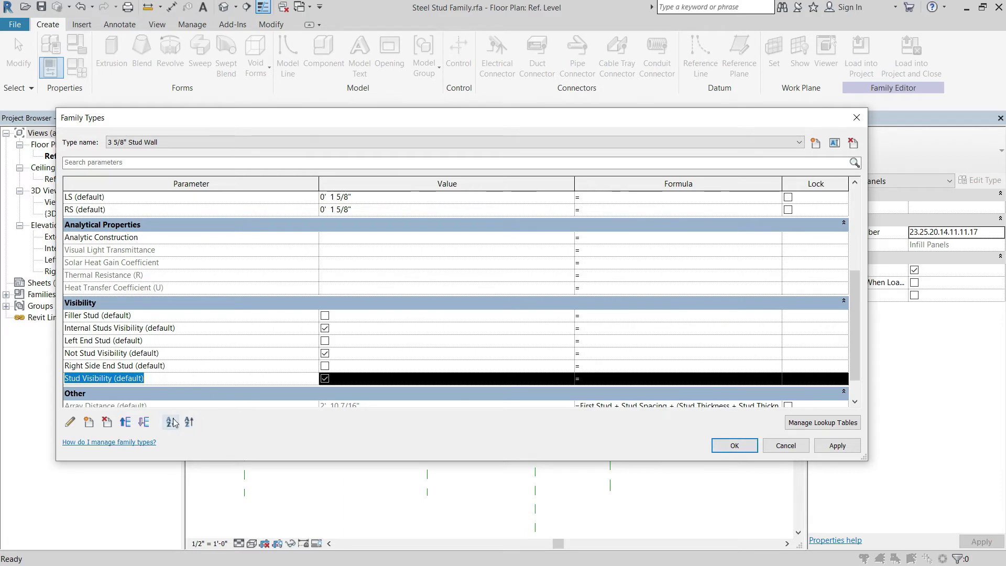
left_click(125, 423)
left_click(115, 341)
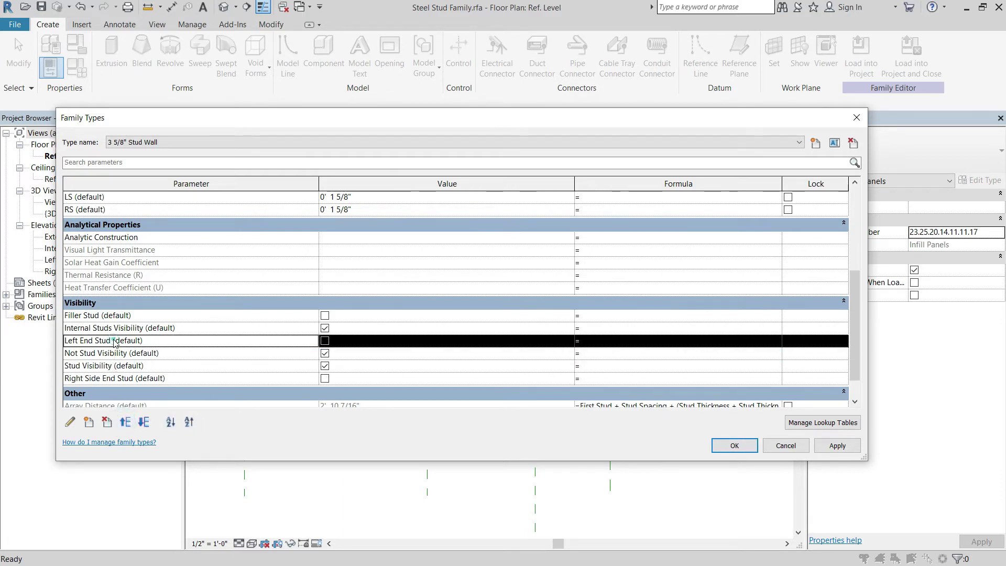
left_click(142, 422)
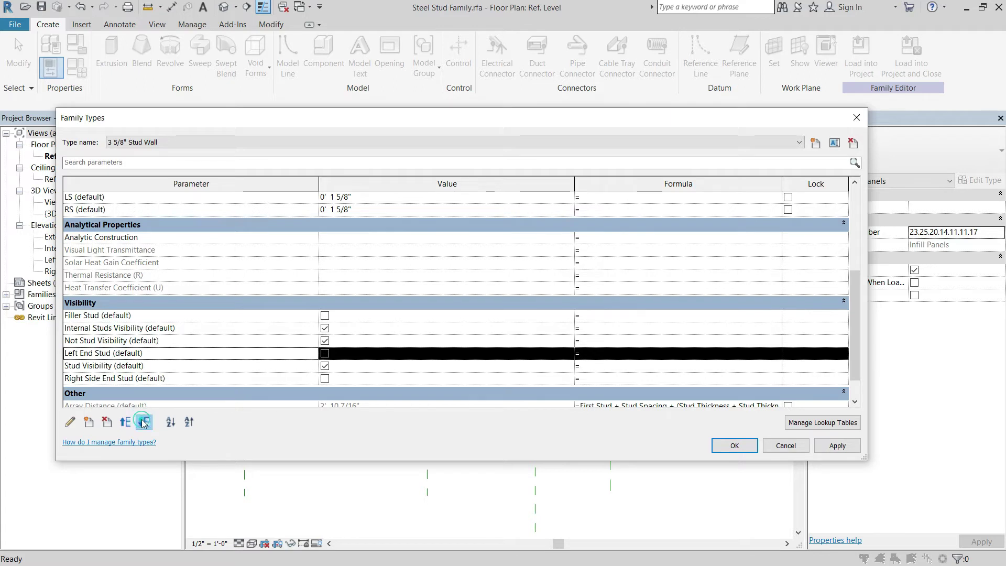
left_click(143, 423)
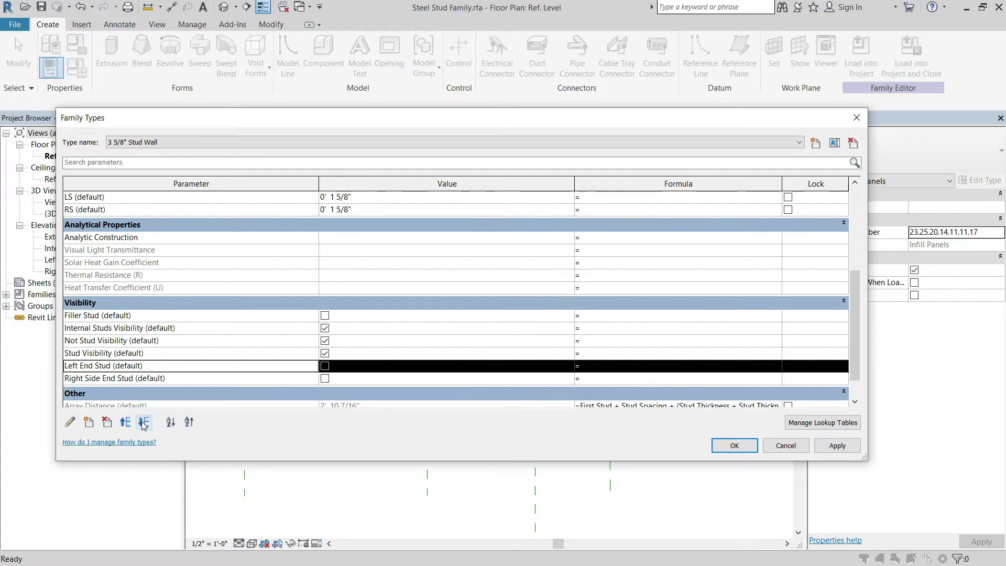
left_click(144, 423)
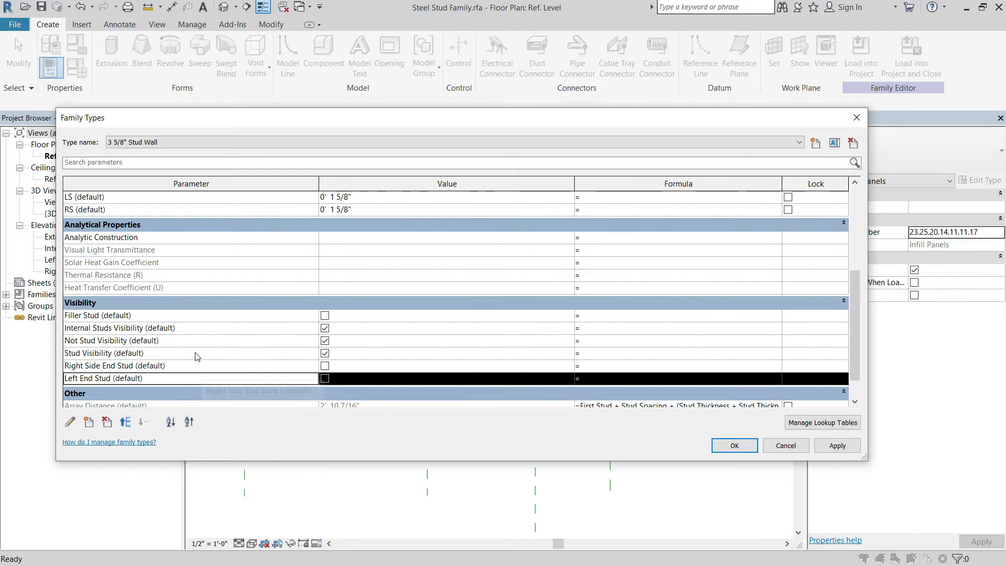
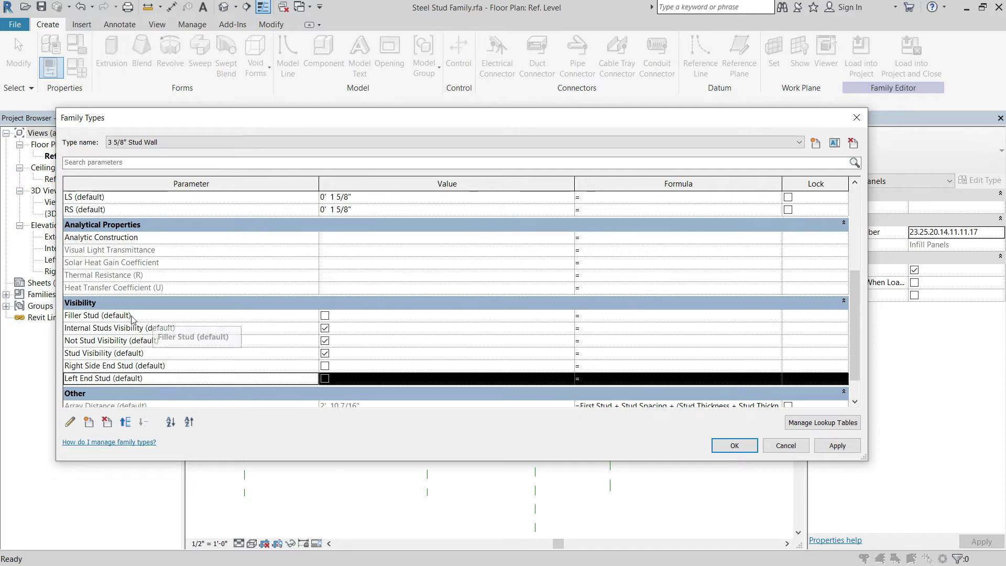
Step: Review the Filler Stud and Internal Studs Visibility parameter rows in Family Types
left_click(263, 320)
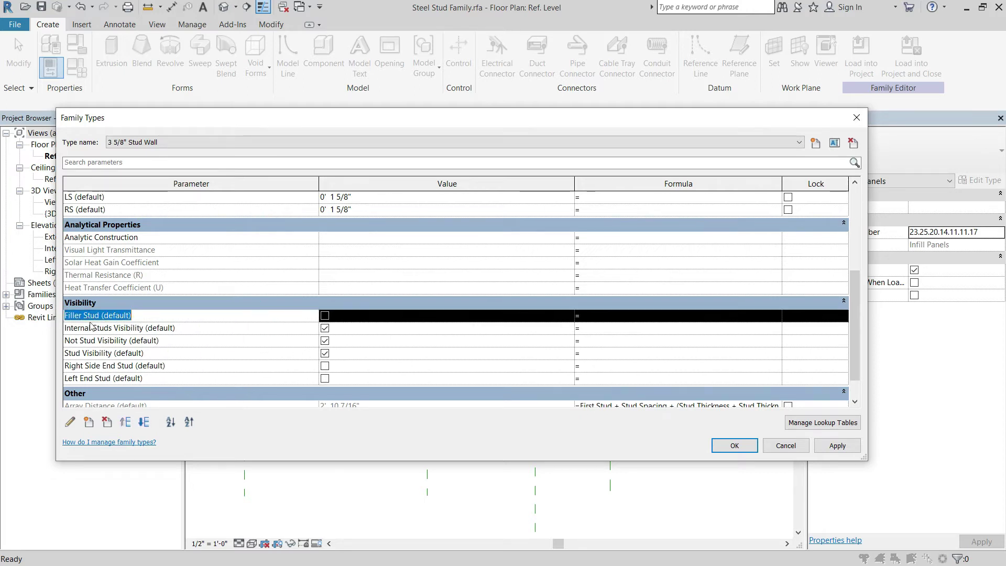
left_click(187, 316)
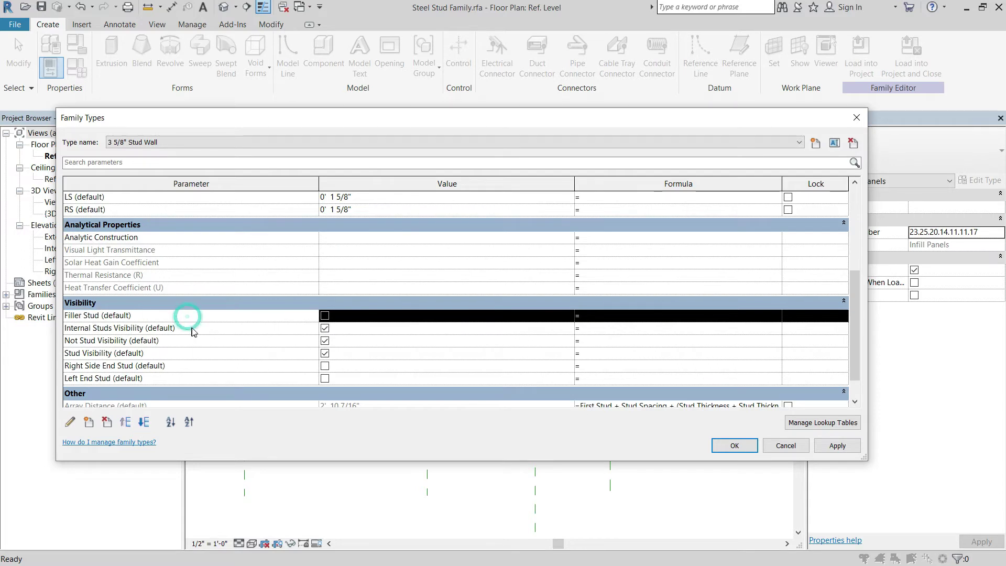
left_click(86, 316)
left_click(86, 316)
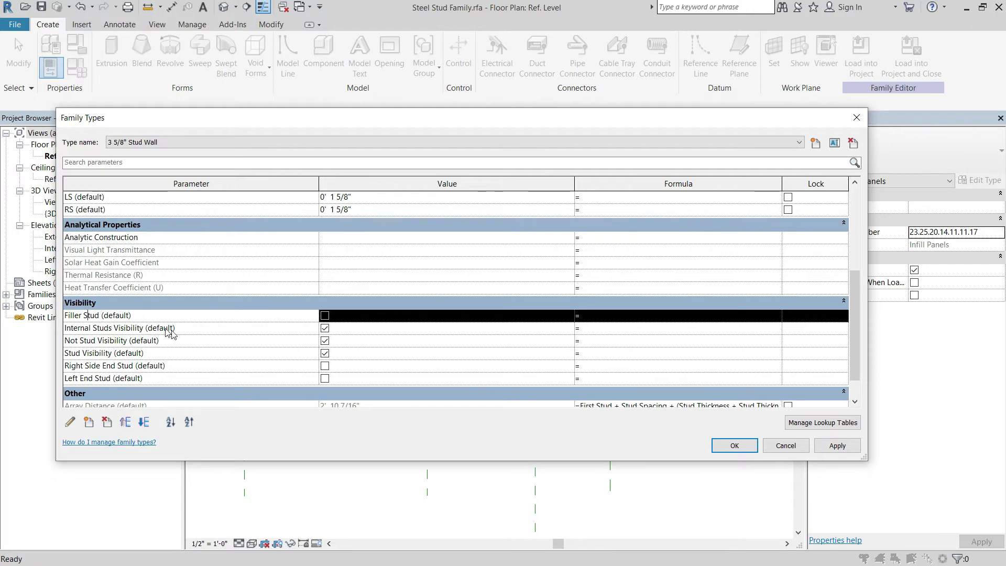
left_click(183, 332)
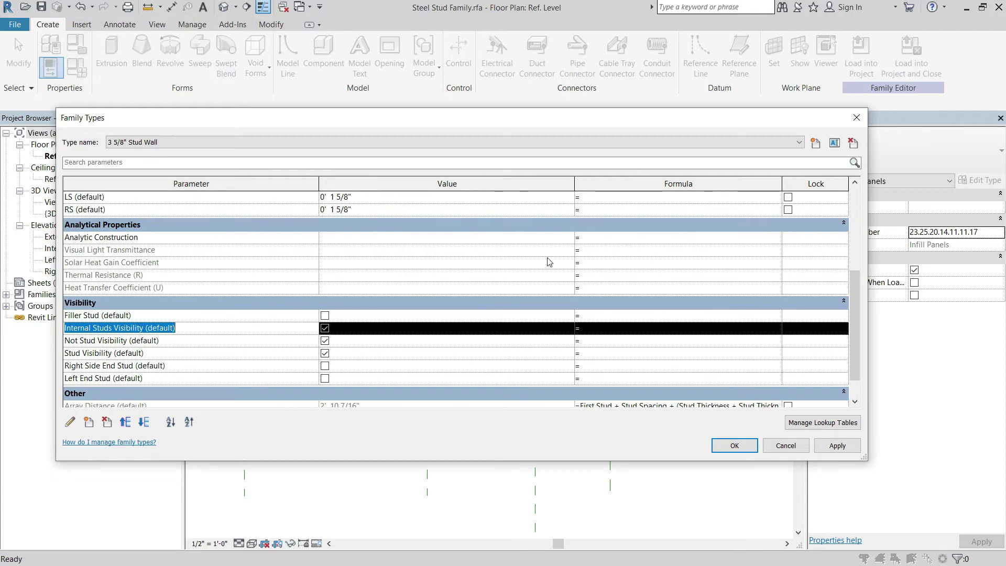
scroll(576, 262, "up", 2)
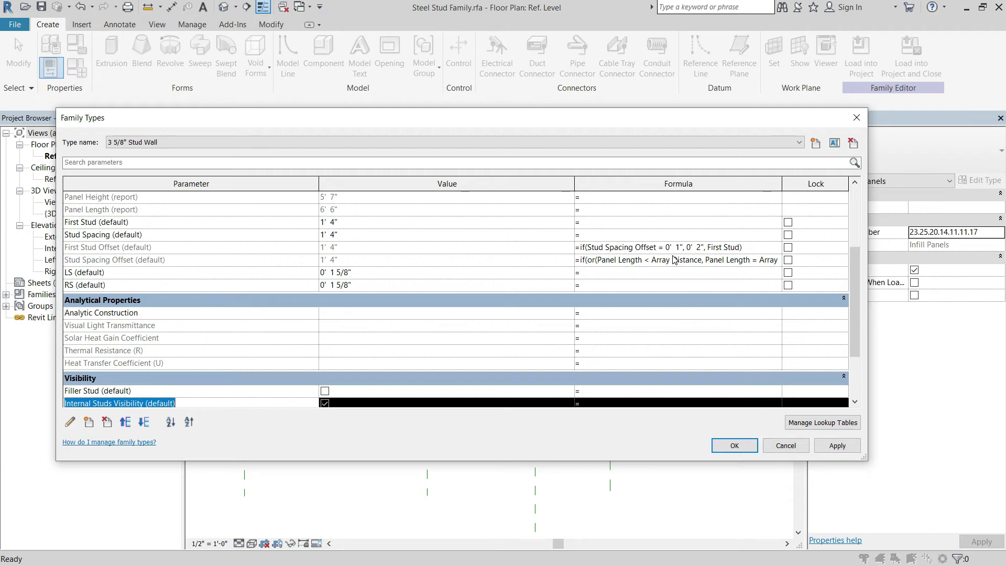
scroll(673, 256, "down", 3)
scroll(667, 224, "up", 2)
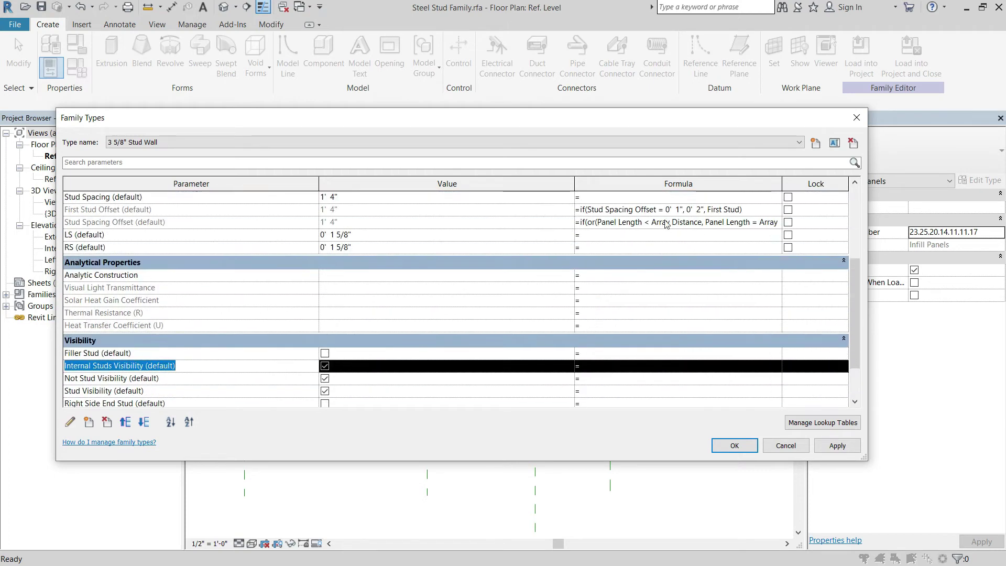
scroll(666, 224, "down", 1)
scroll(676, 270, "up", 2)
scroll(697, 262, "down", 3)
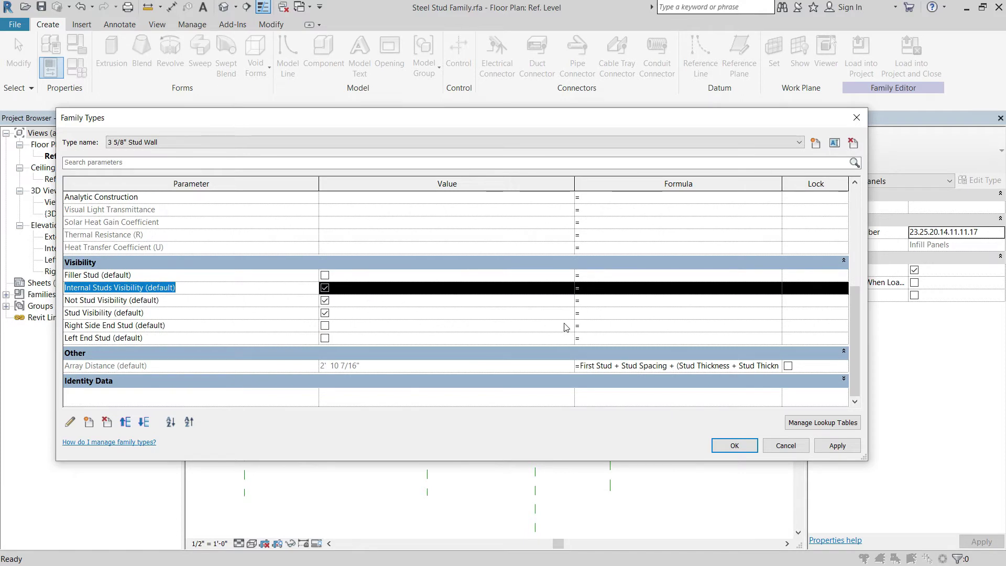
left_click(617, 308)
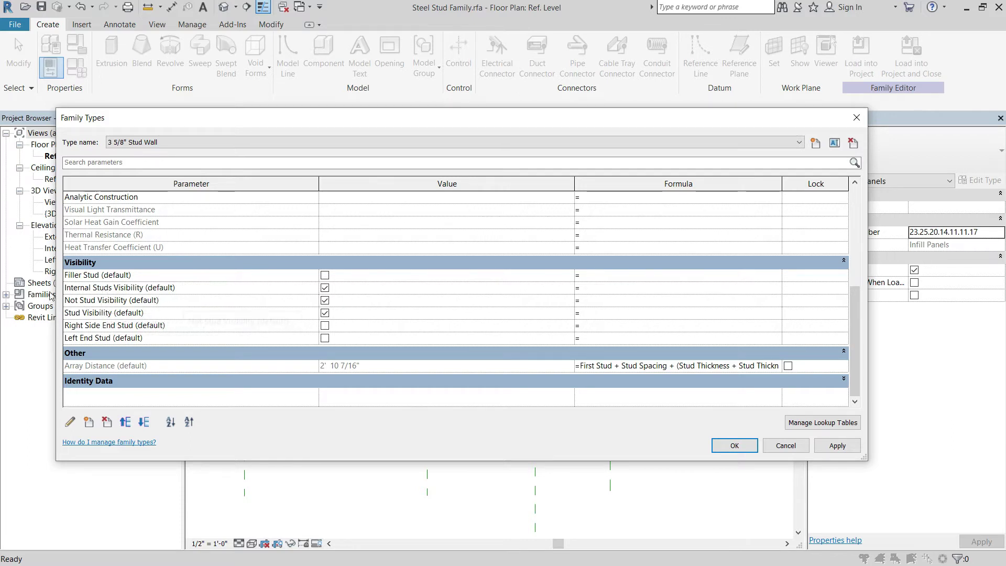
Step: Enter the formula if(Stud Visibility, 1>2,1<2) for Not Stud Visibility
left_click(659, 299)
type("if")
type("(Stud Visibility")
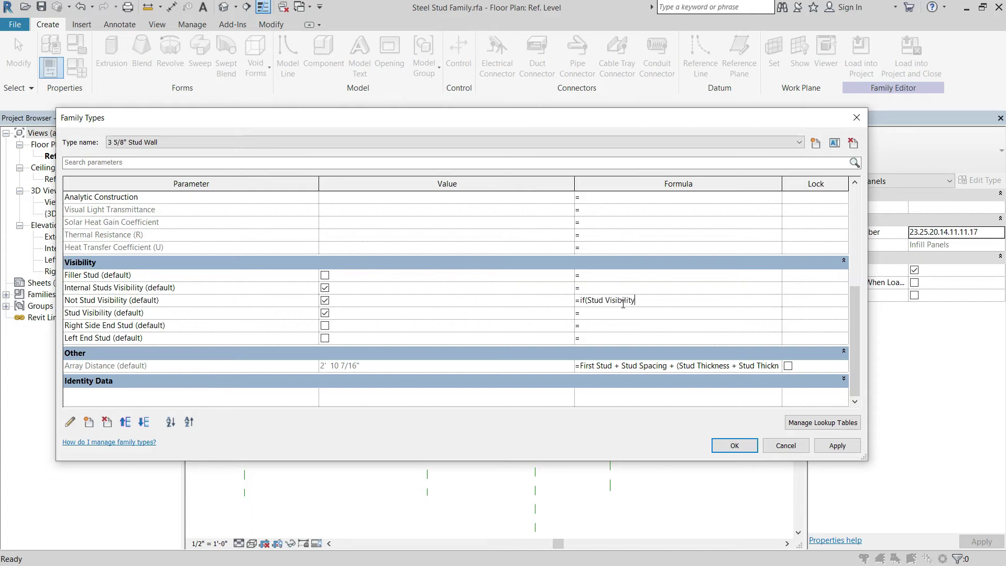
type(", 1>2,1<2")
left_click_drag(589, 300, 676, 300)
left_click(697, 300)
Step: Go over the formula's Stud Visibility condition and 1>2 / 1<2 results, then commit it
left_click_drag(586, 301, 627, 303)
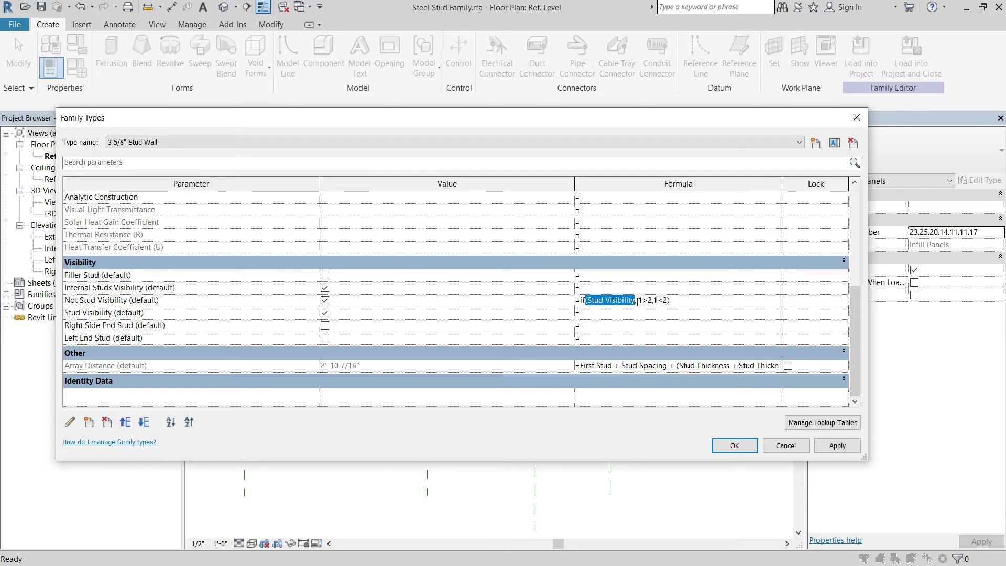
left_click_drag(637, 300, 668, 300)
left_click(706, 302)
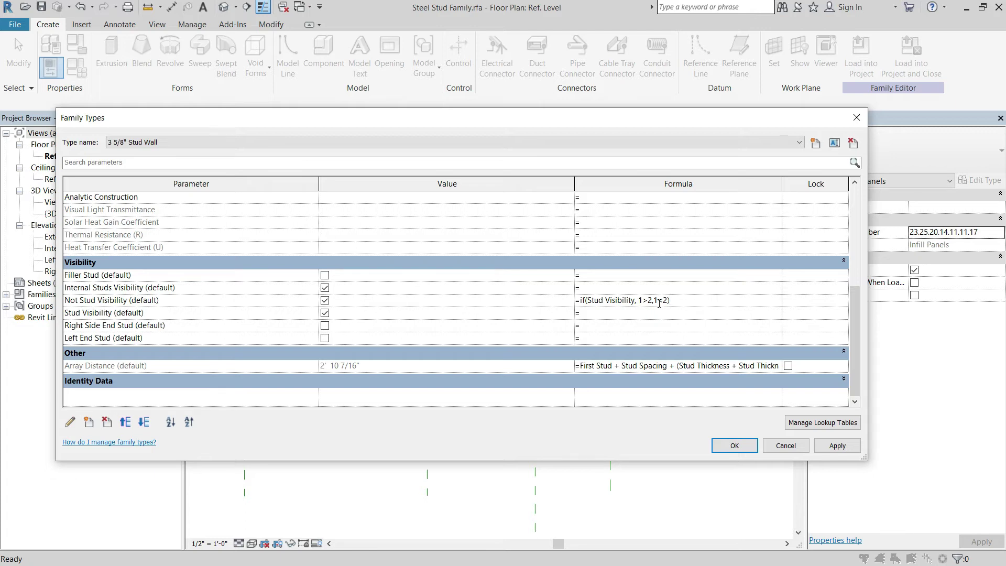
left_click_drag(670, 301, 643, 300)
left_click(705, 301)
left_click(637, 300)
left_click_drag(586, 300, 633, 300)
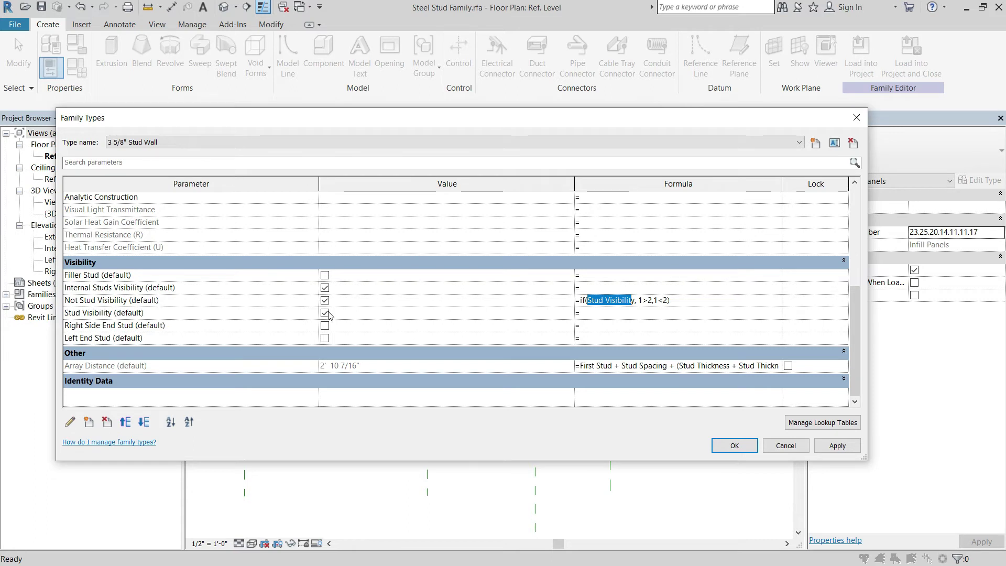
left_click(639, 301)
left_click_drag(638, 300, 655, 300)
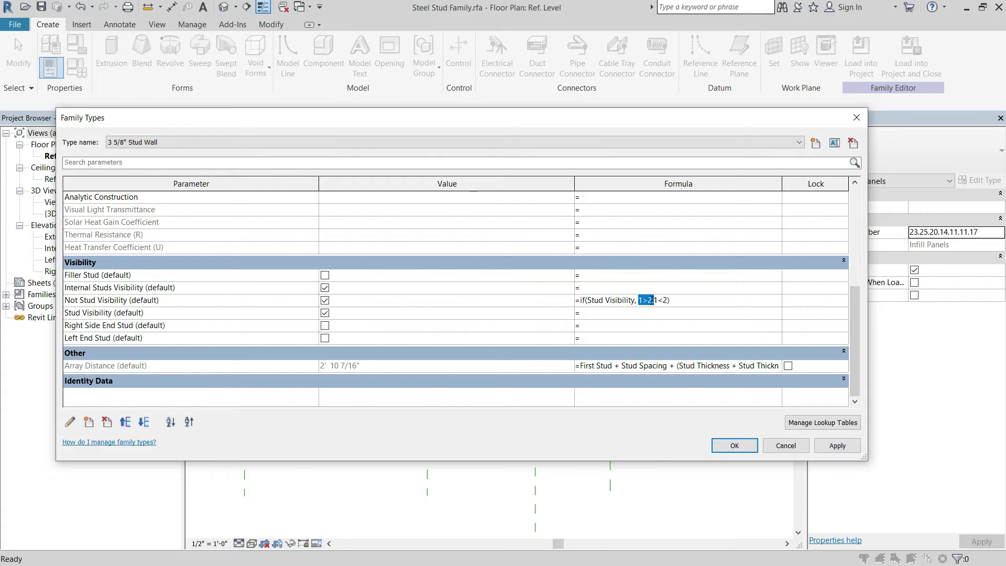
left_click(654, 301)
left_click_drag(655, 303, 675, 305)
left_click(683, 306)
left_click(661, 330)
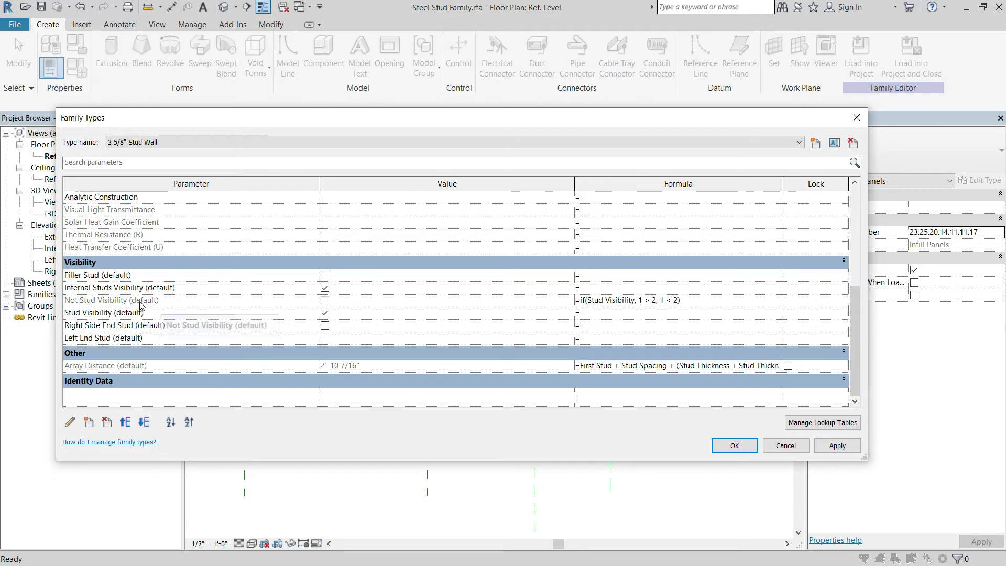
left_click(325, 313)
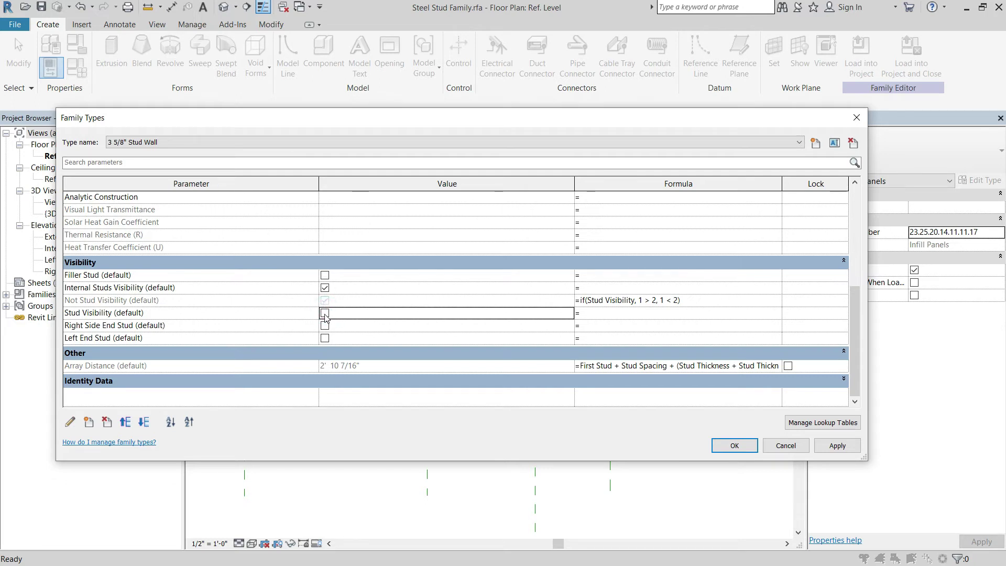
left_click(327, 312)
left_click(328, 311)
left_click(331, 309)
left_click(328, 310)
left_click(327, 314)
left_click(326, 315)
left_click(326, 310)
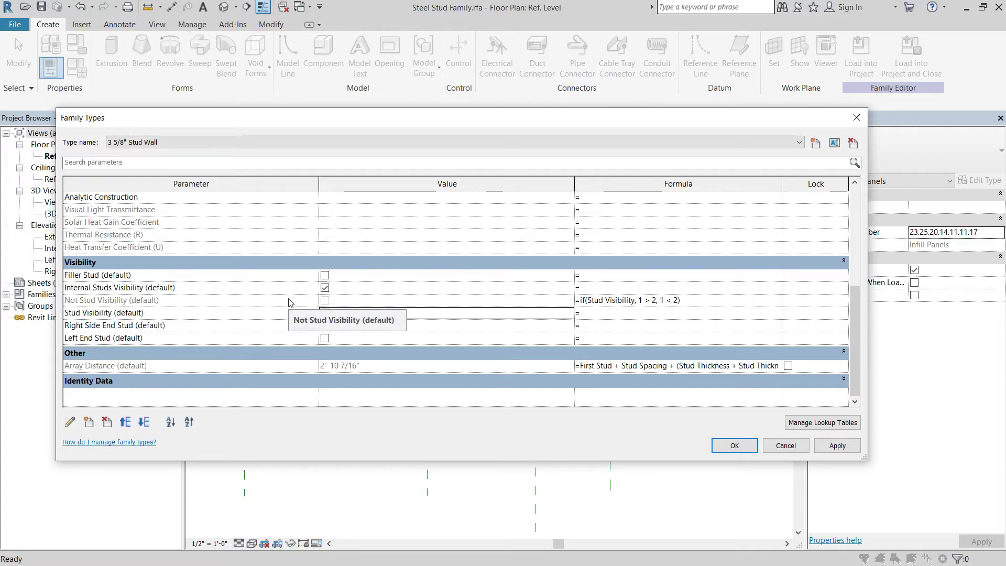
left_click(594, 288)
Step: Paste the if(or(...)) formula into Internal Studs Visibility and widen the Formula column
key("ctrl+v")
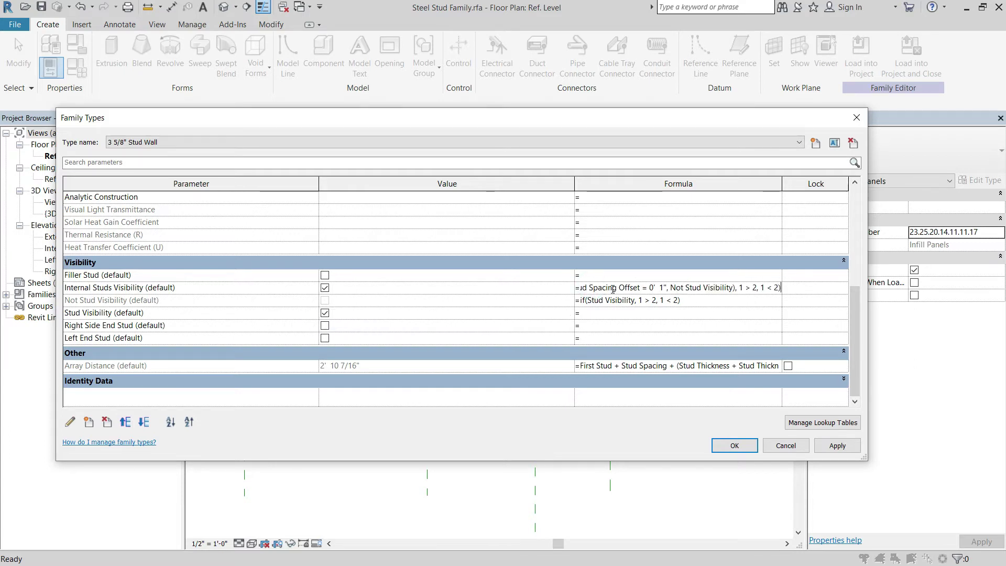
left_click_drag(633, 287, 579, 288)
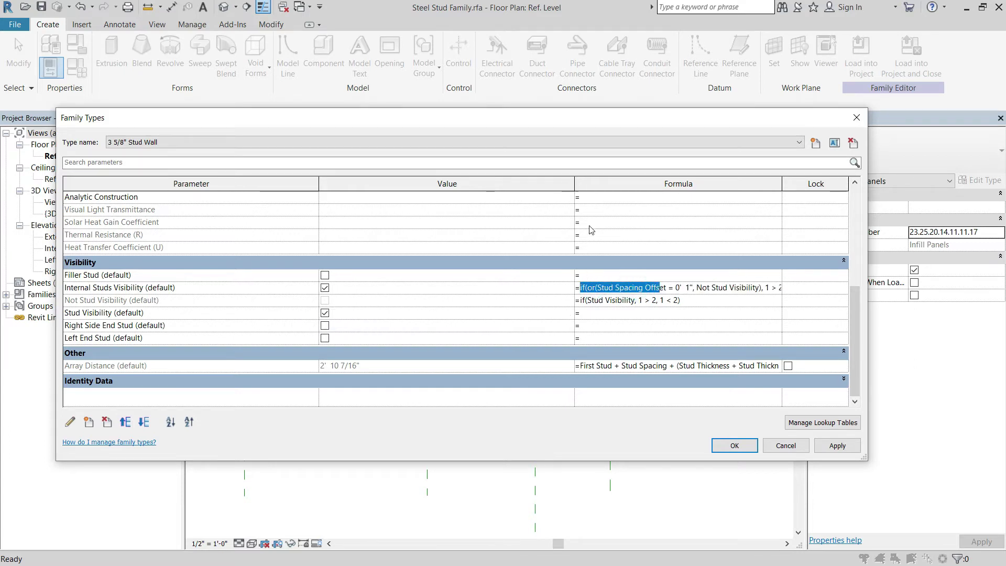
left_click(618, 276)
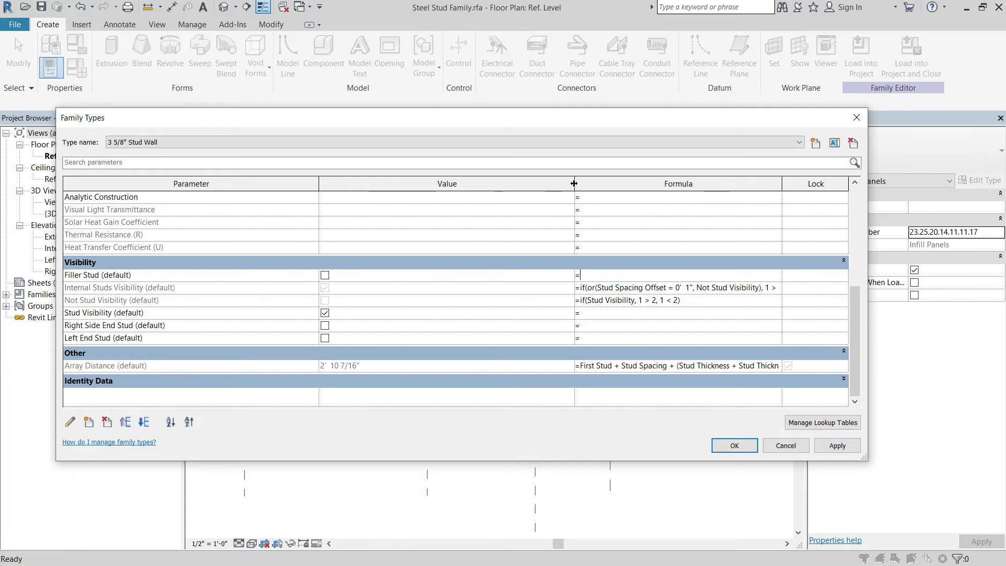
left_click_drag(575, 183, 344, 203)
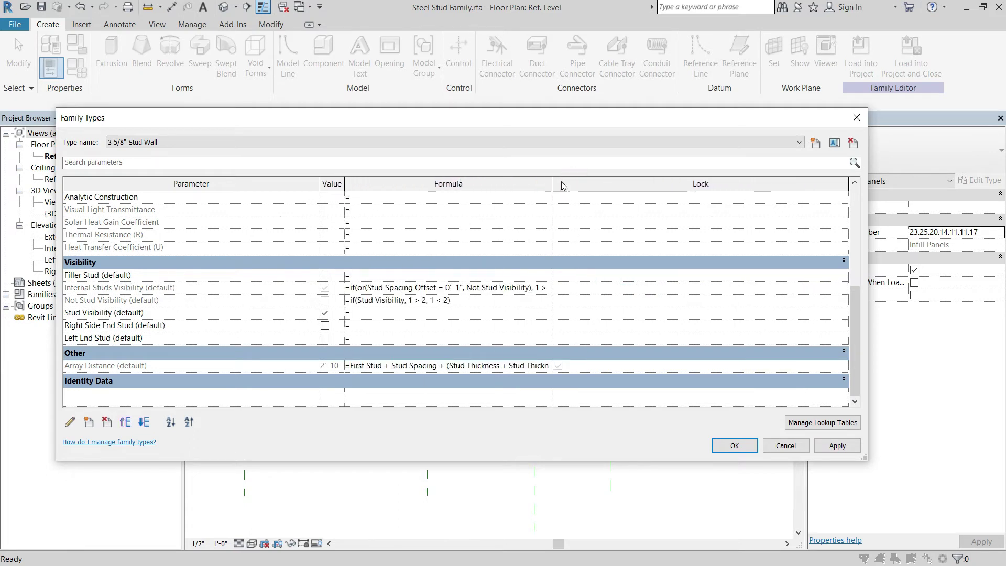
left_click_drag(552, 180, 783, 181)
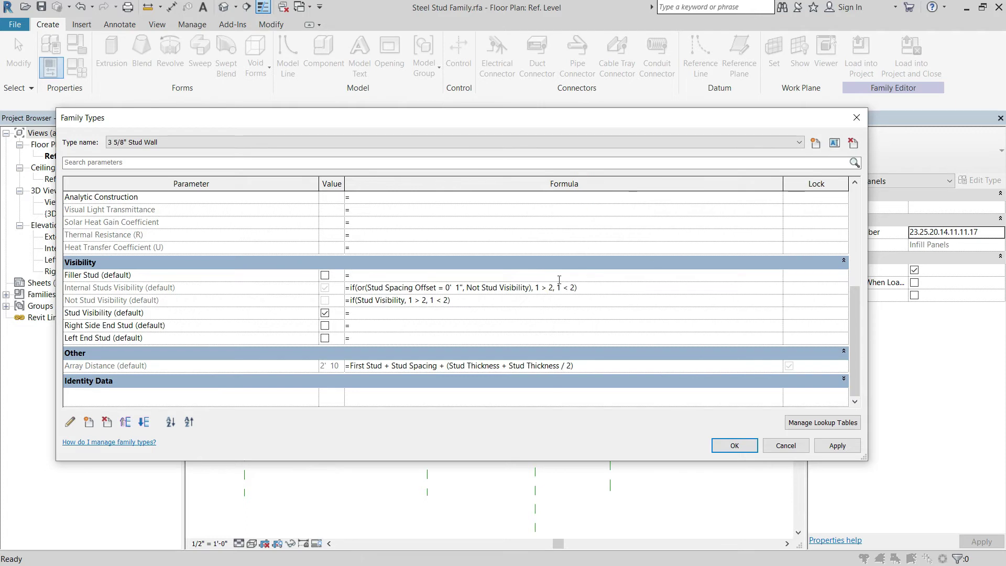
Step: Review the formula's or() condition and Not Stud Visibility reference, then turn Stud Visibility off
left_click(367, 286)
left_click_drag(358, 288, 541, 285)
left_click(632, 286)
scroll(608, 239, "up", 3)
scroll(527, 272, "down", 3)
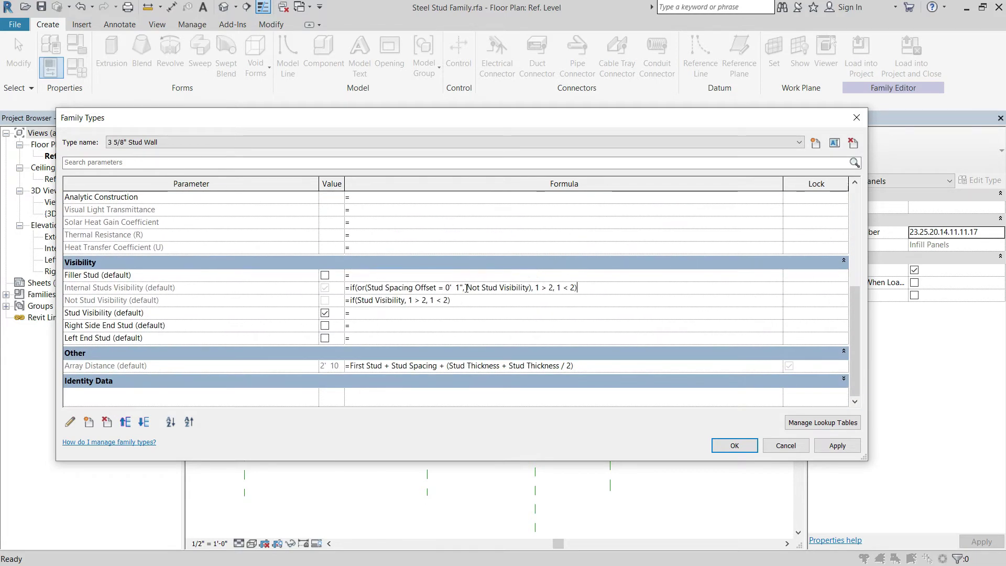
left_click_drag(466, 288, 529, 287)
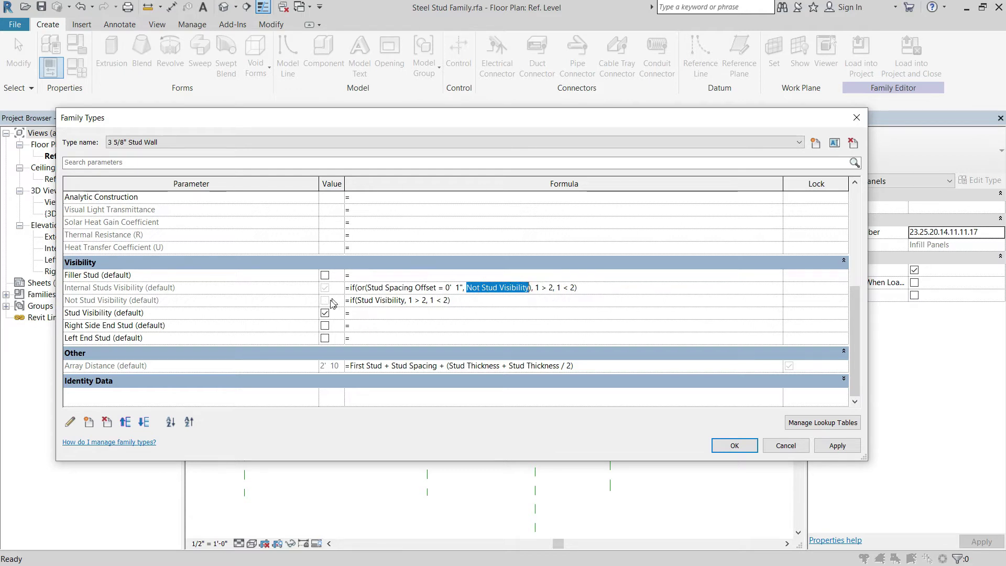
left_click(547, 288)
left_click_drag(536, 287, 576, 287)
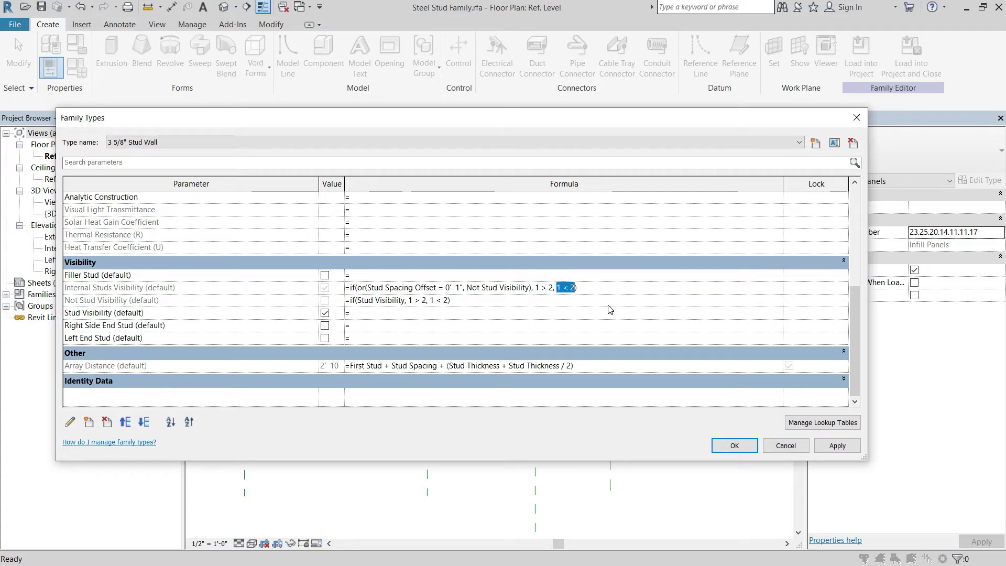
left_click(607, 302)
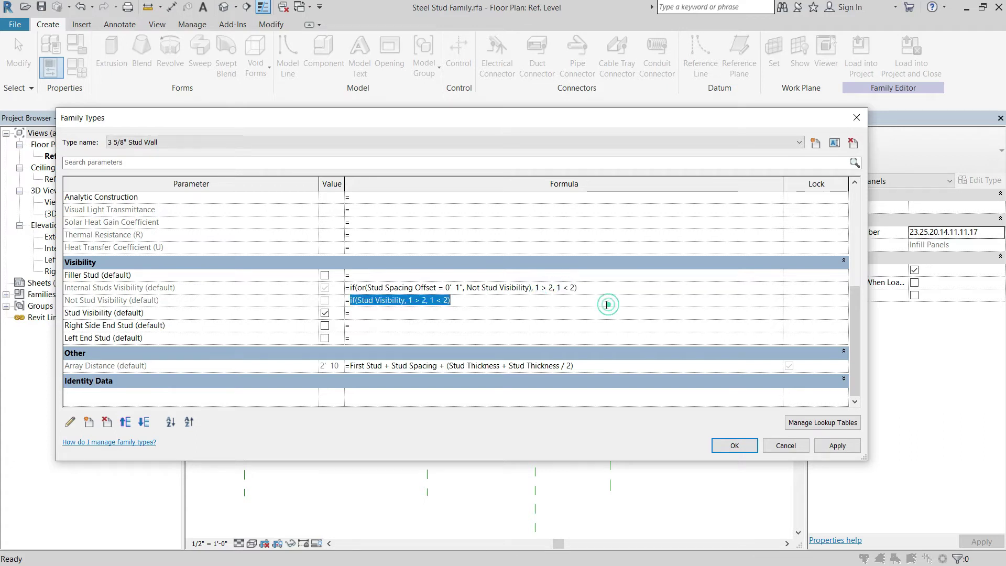
left_click(285, 317)
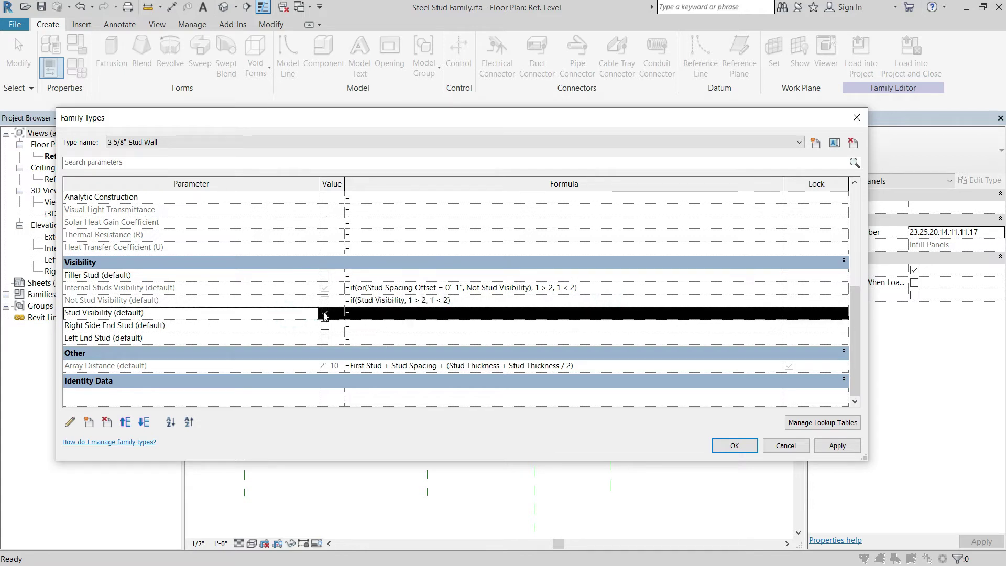
left_click(325, 313)
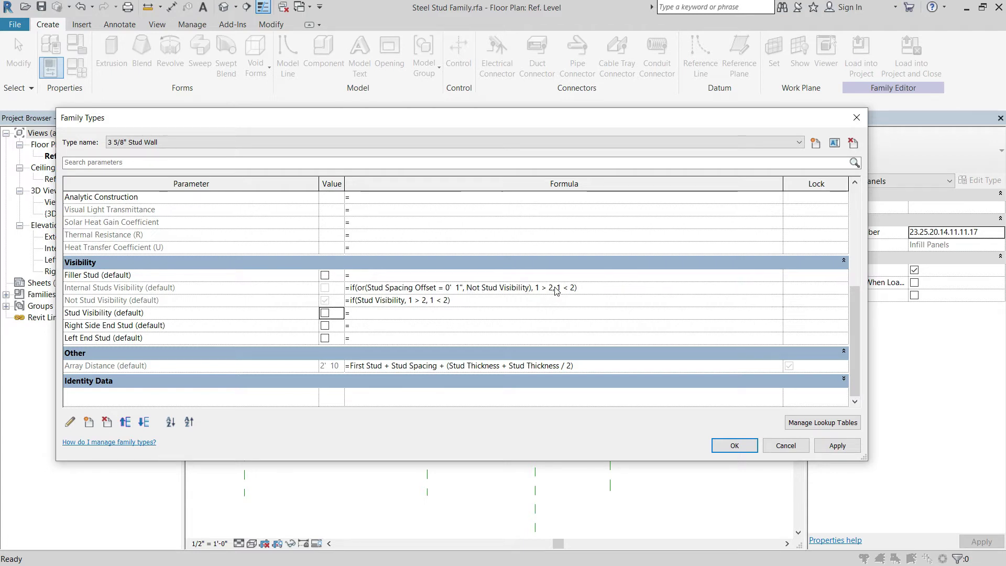
Step: Re-check Stud Visibility so internal studs return, then accept Family Types with OK
left_click(394, 287)
left_click_drag(488, 287, 493, 288)
left_click(325, 313)
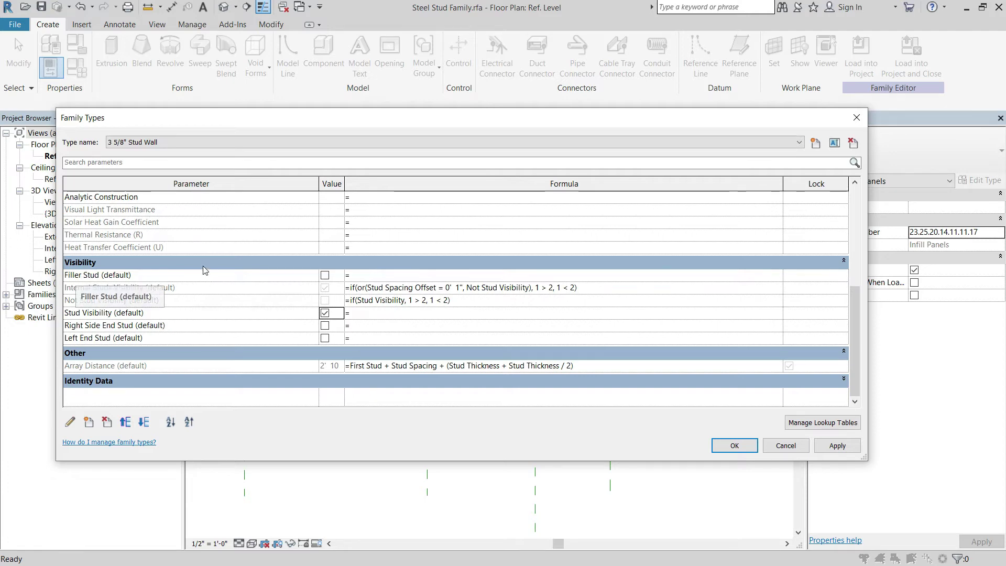
left_click(714, 441)
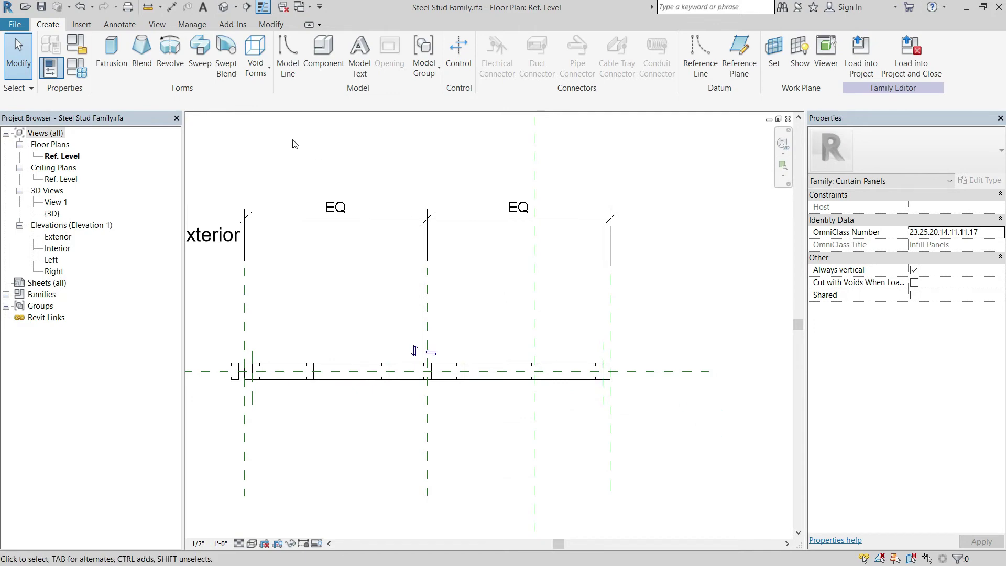
Step: Switch to the project's 3D view and open the stud panel family's Family Types
key("ctrl+Tab")
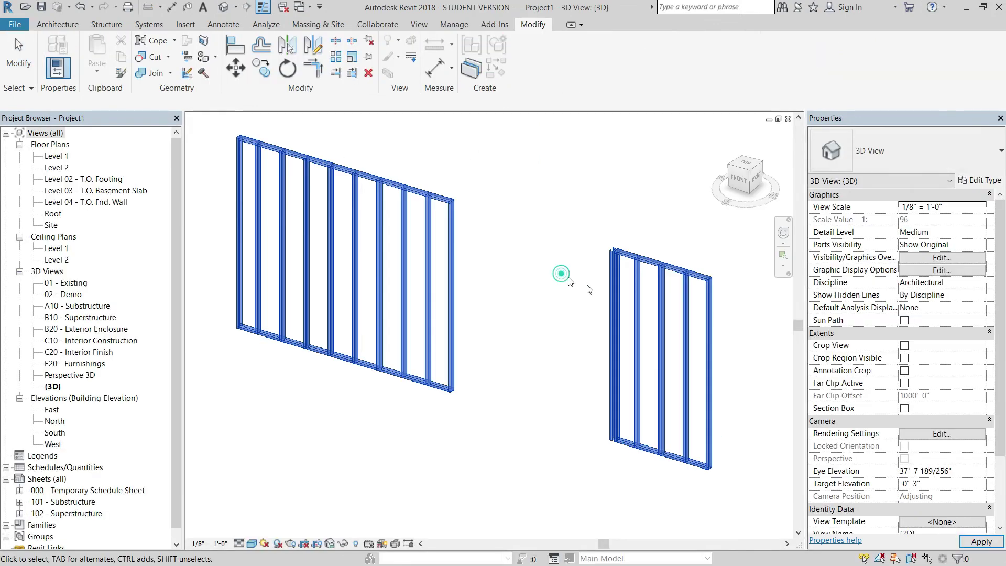
double_click(663, 325)
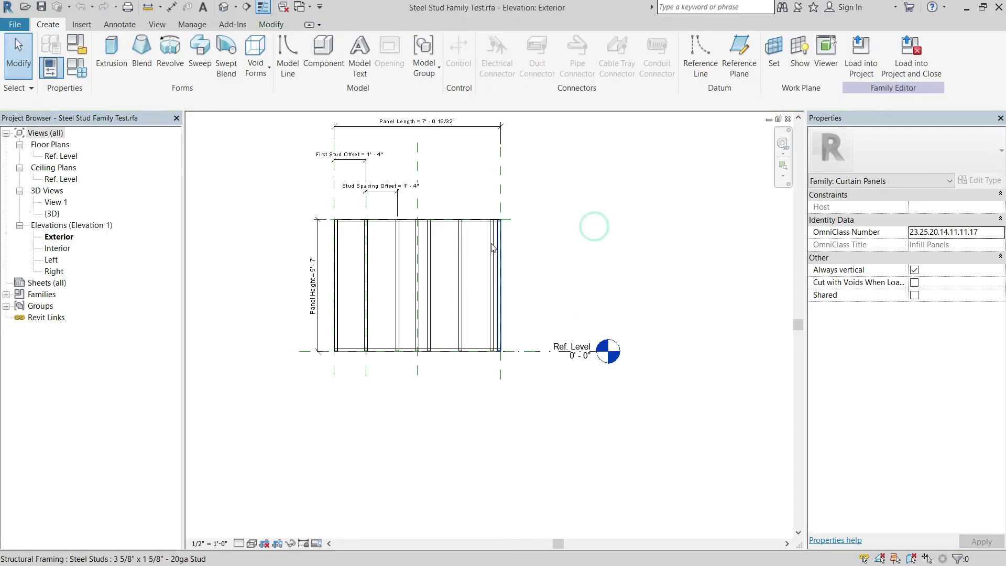
left_click(77, 67)
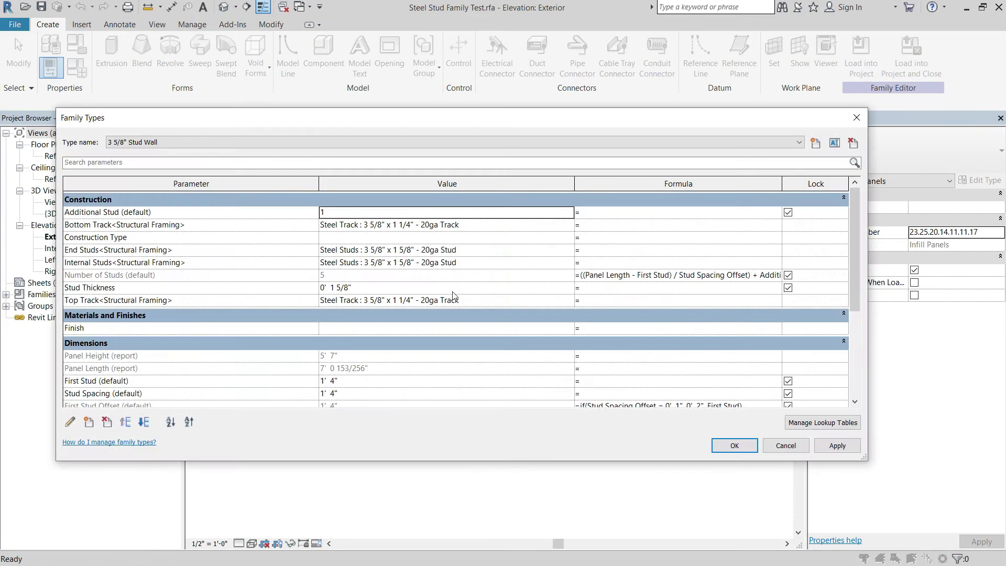
Step: Copy the Filler Stud formula, close Family Types, and load the family into the project
scroll(483, 339, "down", 6)
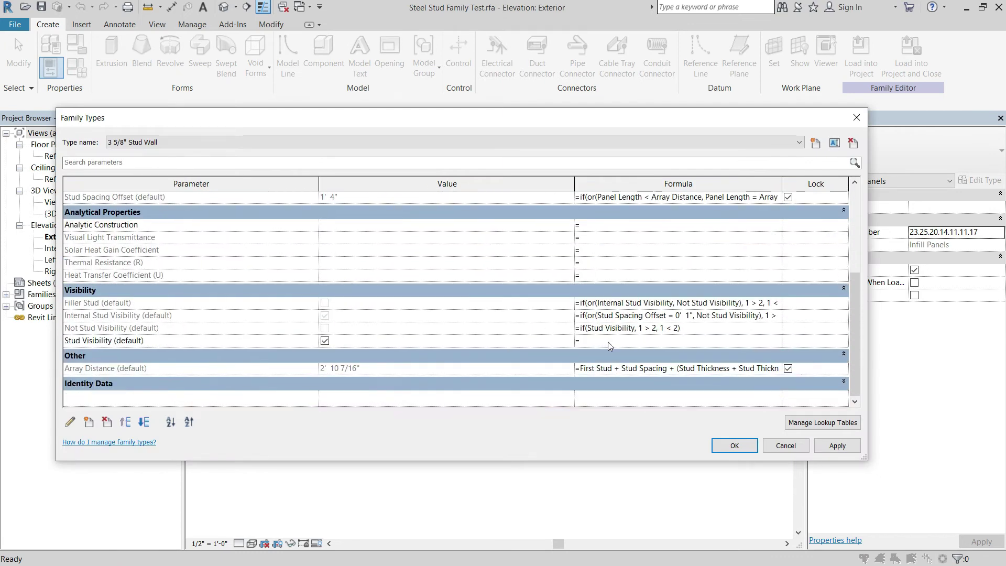
left_click(742, 303)
left_click_drag(582, 303, 828, 306)
key("ctrl+c")
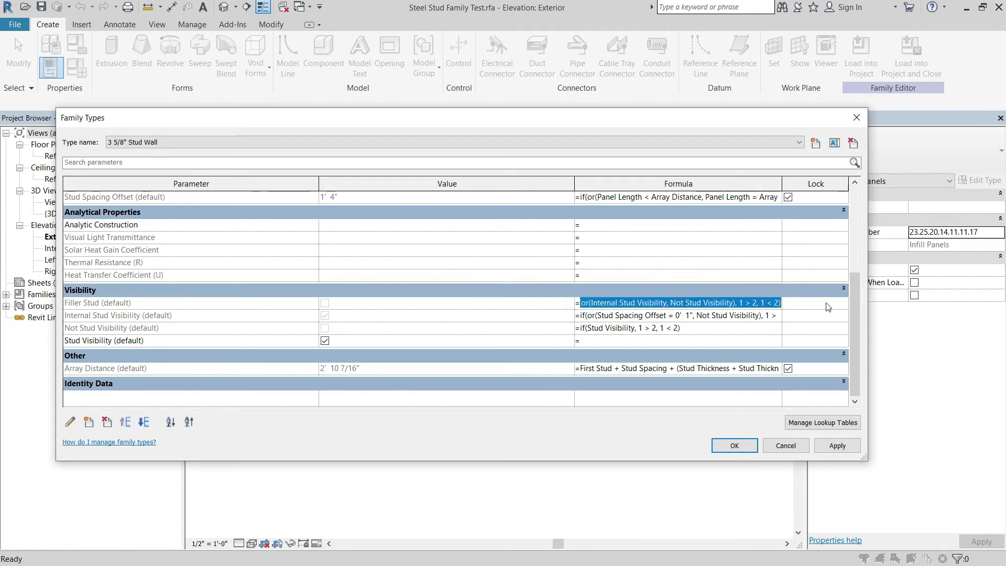
left_click(734, 445)
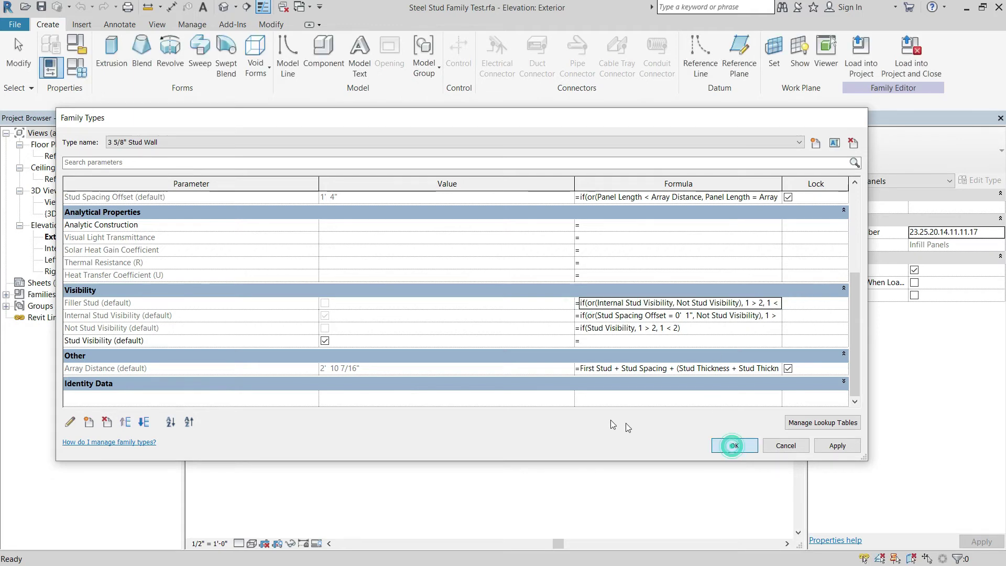
left_click(861, 55)
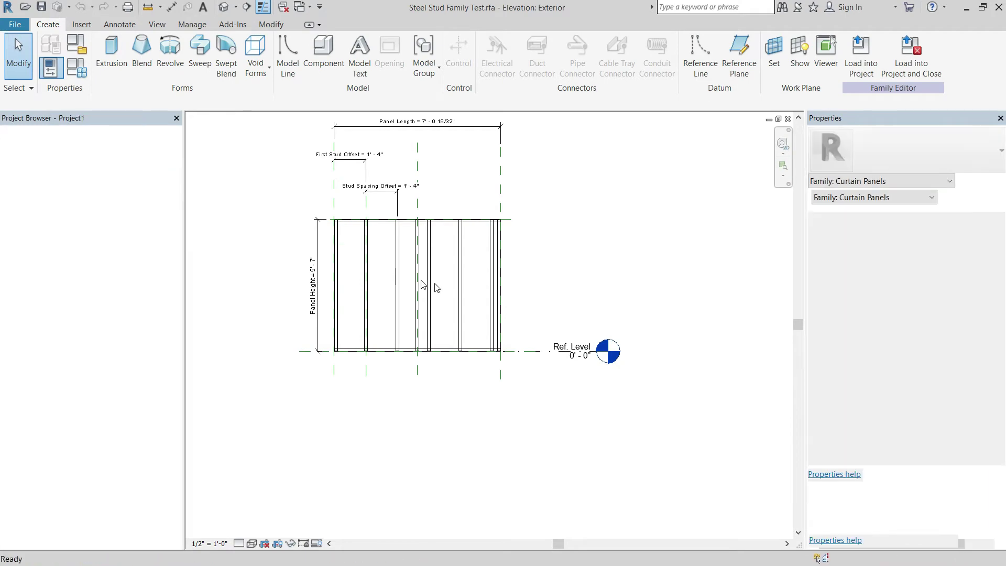
Step: Edit the Steel Stud Family and paste the copied formula into Filler Stud's Formula cell
double_click(333, 242)
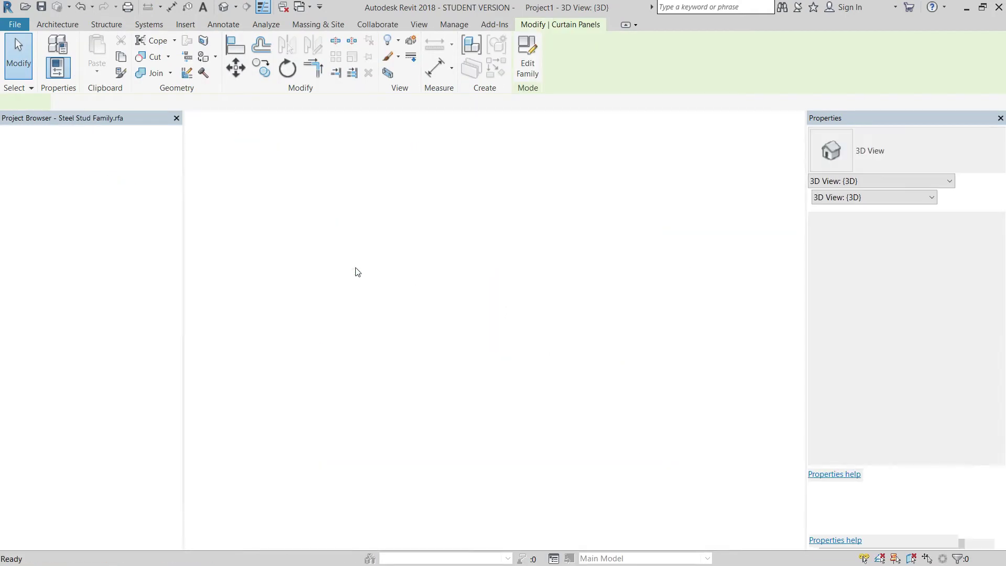
left_click(68, 68)
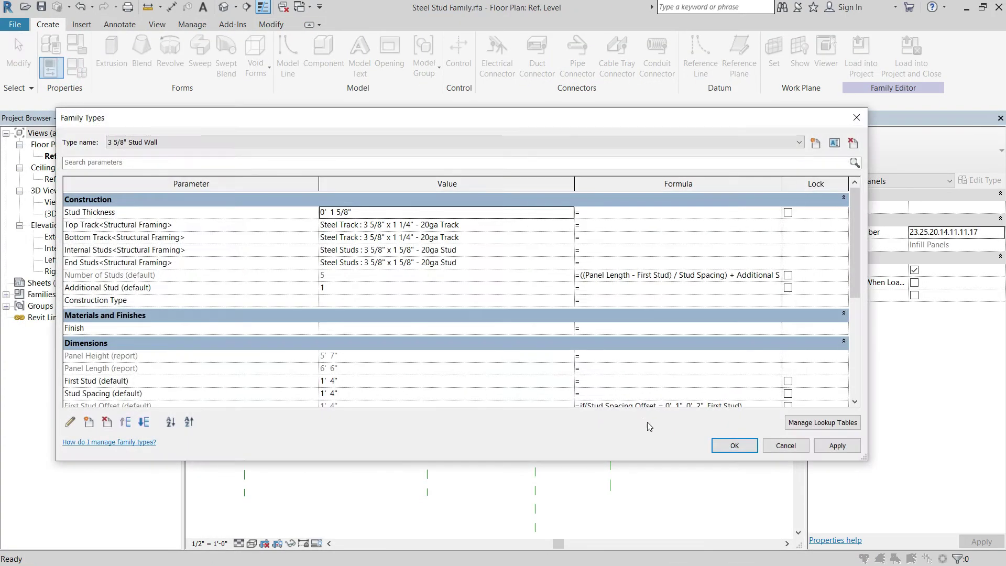
scroll(633, 379, "down", 8)
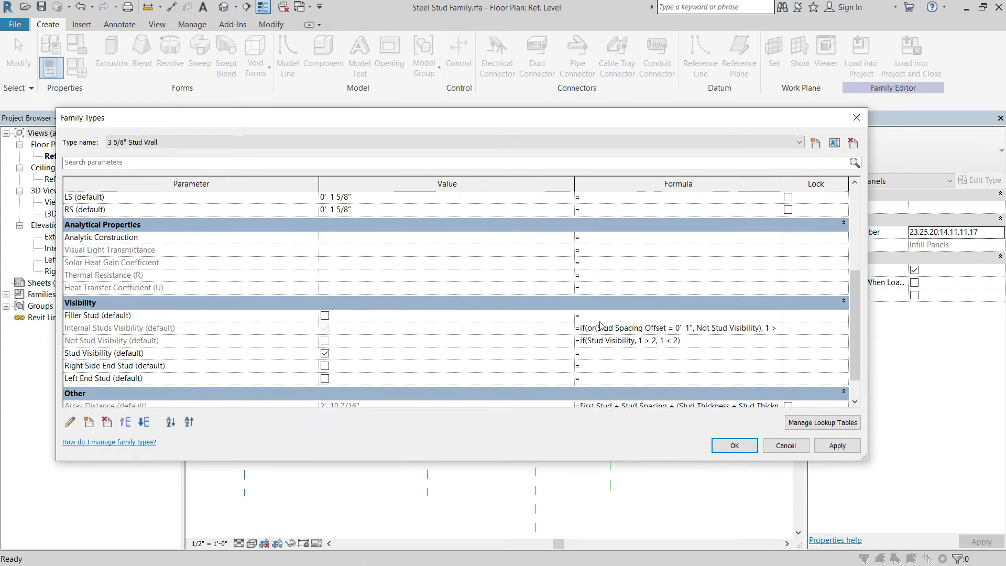
scroll(601, 326, "down", 1)
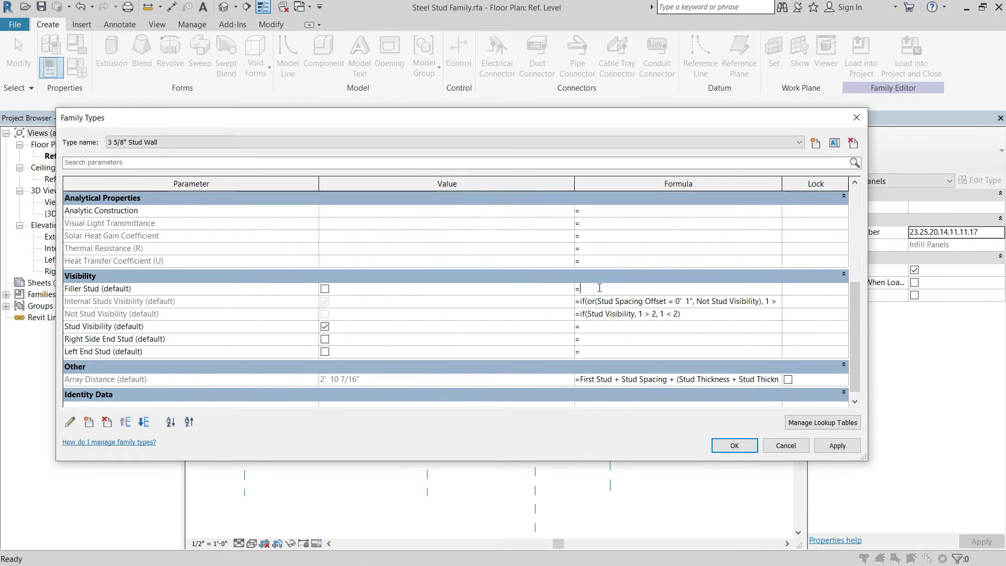
key("ctrl+v")
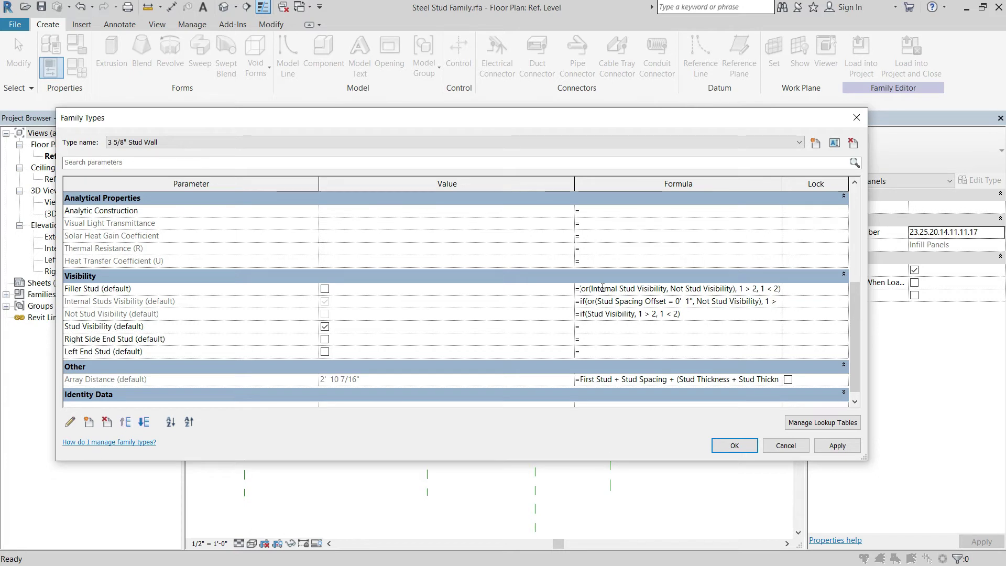
left_click_drag(606, 289, 564, 290)
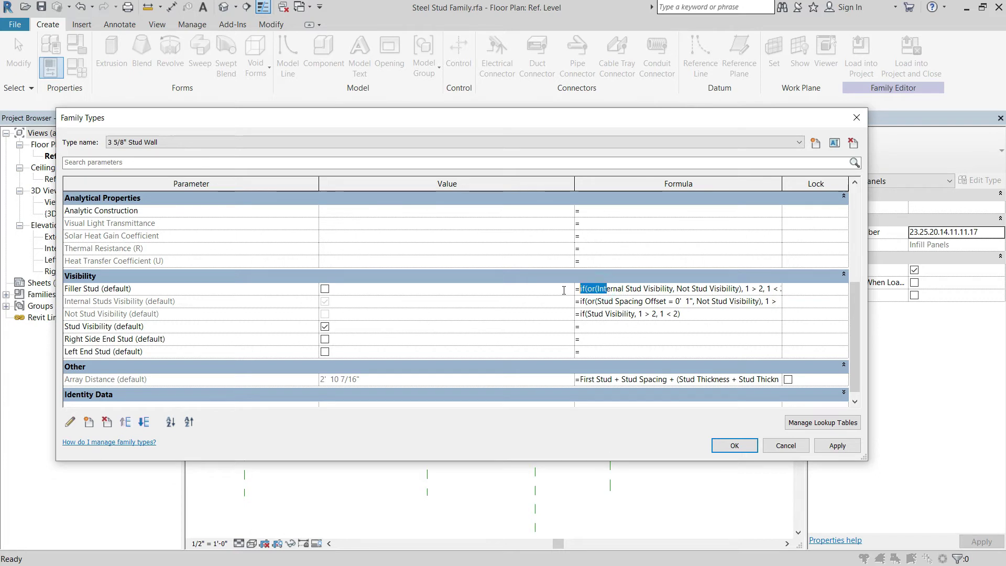
left_click(579, 184)
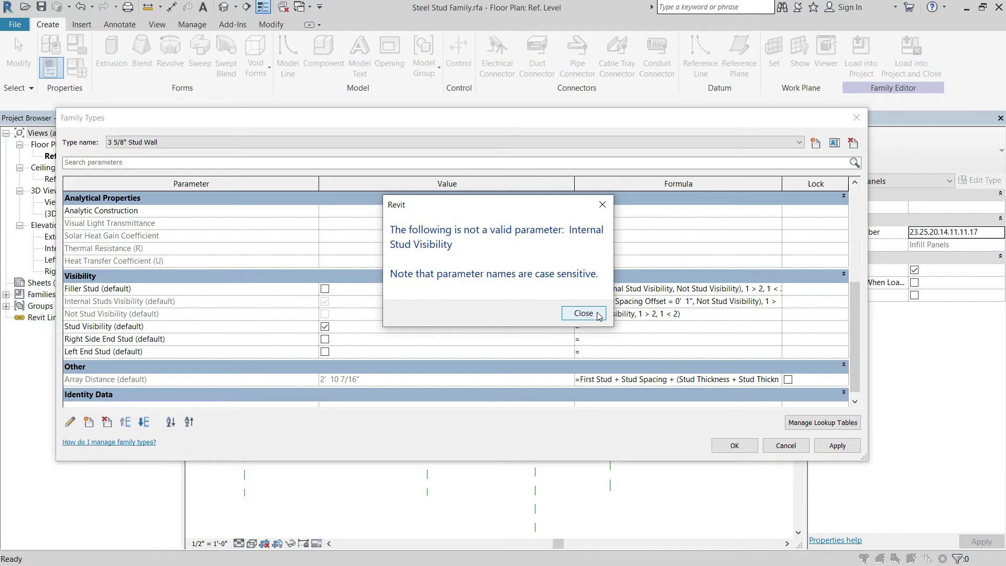
Step: Dismiss the warning and correct the Filler Stud formula to reference Internal Studs Visibility
left_click(599, 314)
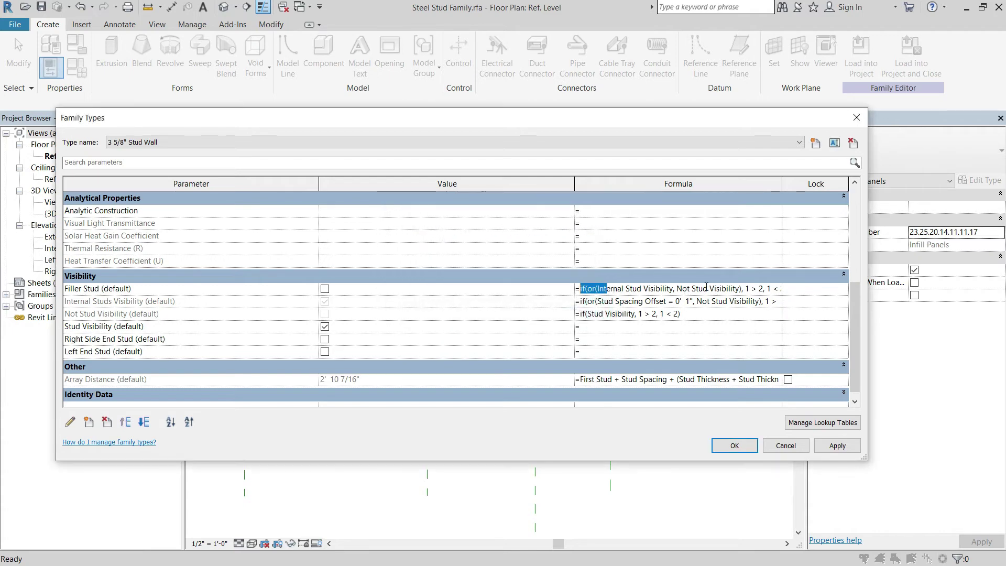
left_click(644, 289)
type("s")
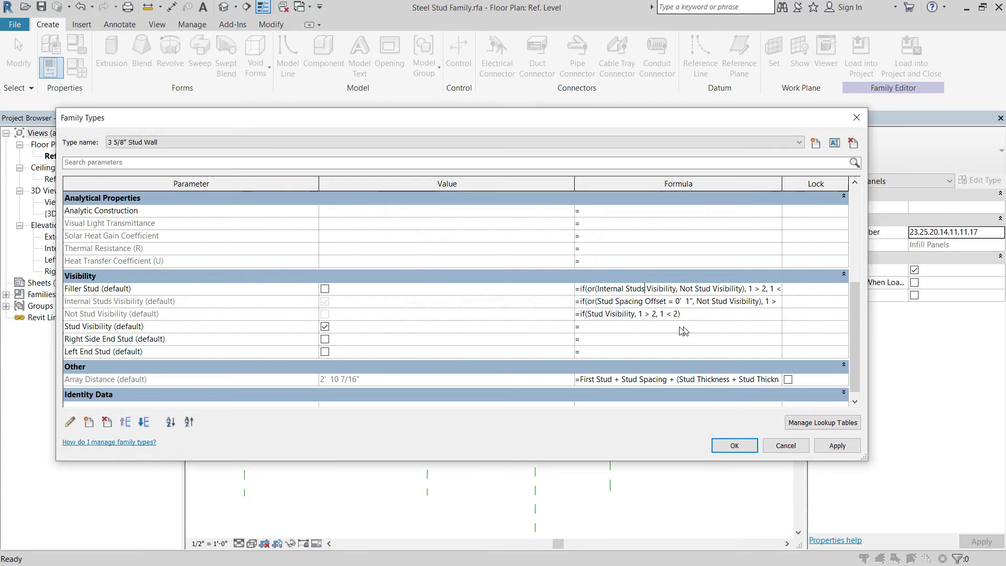
left_click(664, 338)
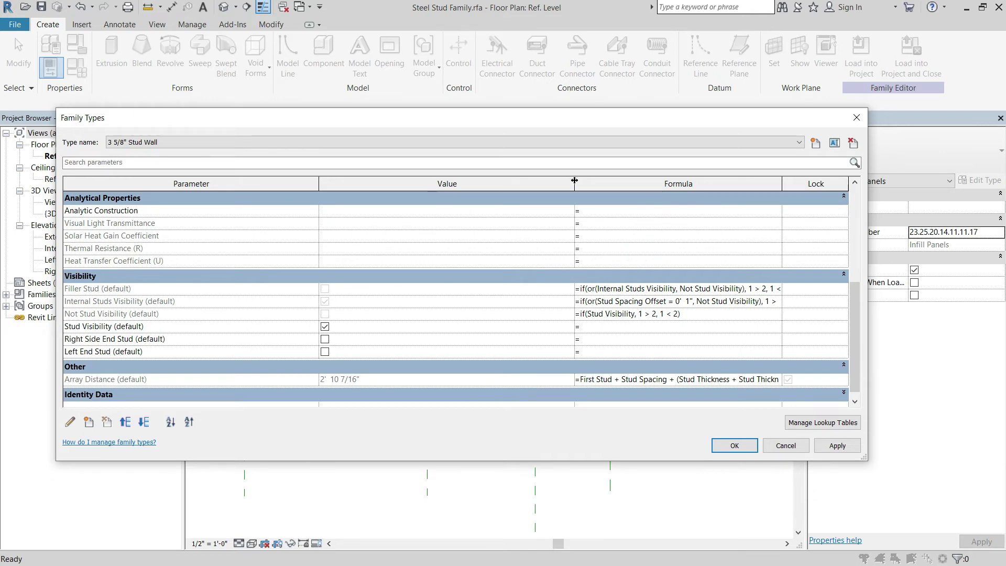
Step: Narrow Value, widen Formula, then switch Stud Visibility off and back on to test
left_click_drag(575, 181, 351, 184)
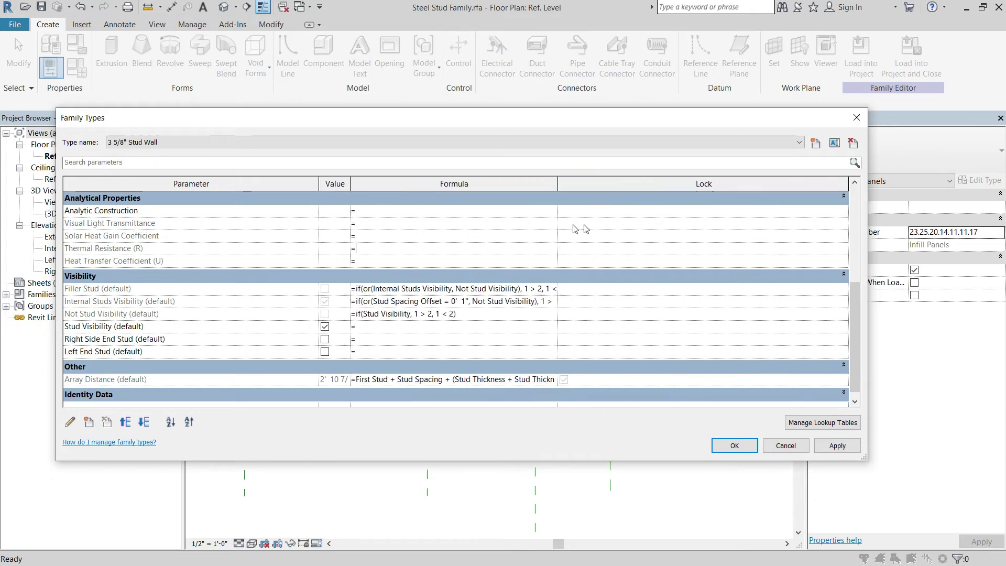
left_click_drag(558, 190, 732, 189)
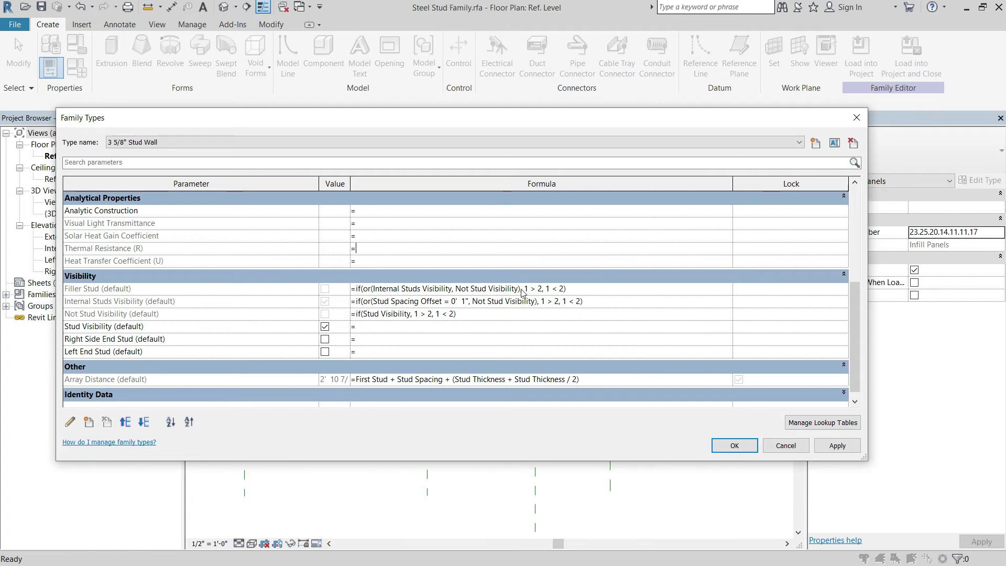
left_click(324, 327)
left_click(325, 327)
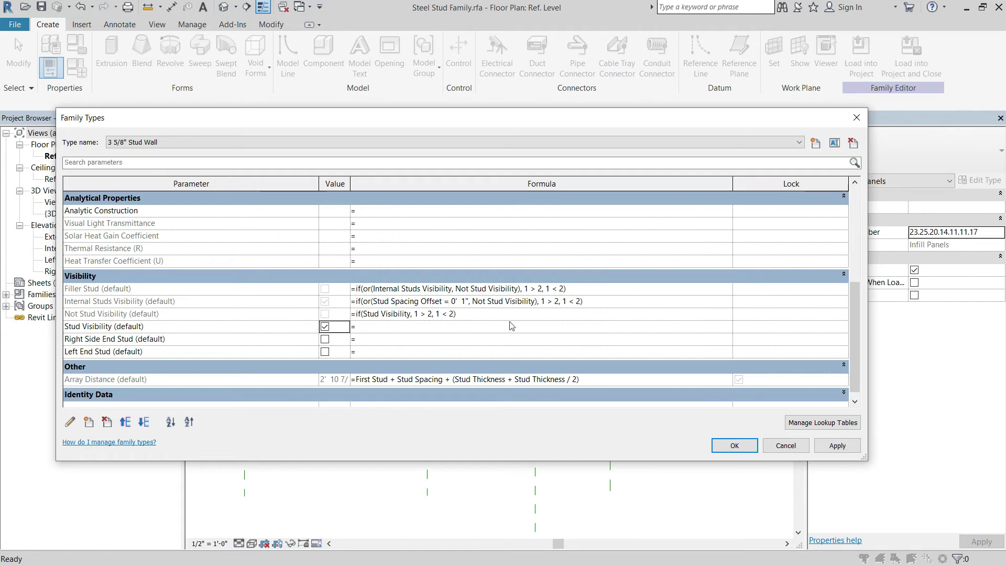
Step: Close Family Types and drag the Right reference plane left to shorten the panel
left_click(736, 446)
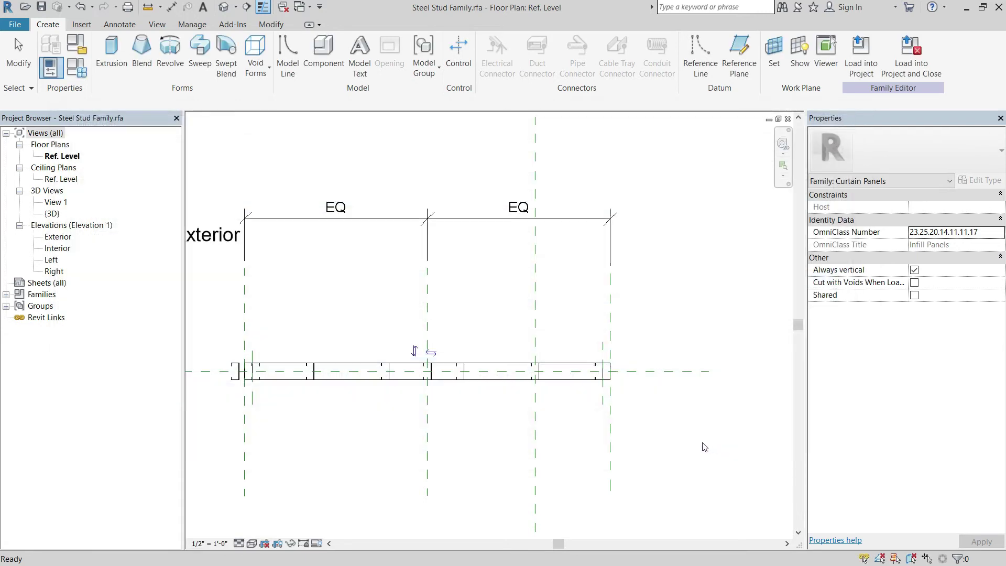
left_click(575, 323)
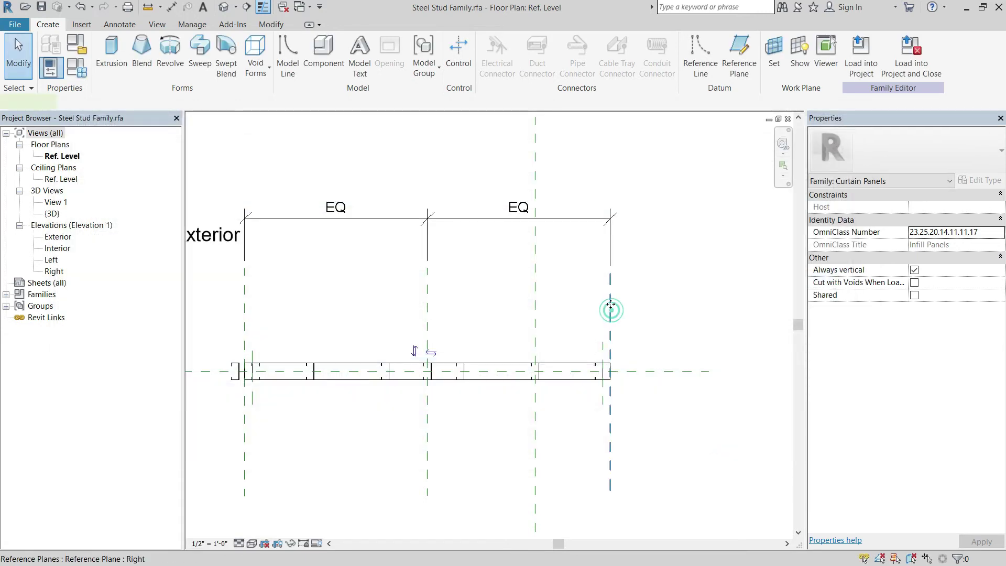
left_click(610, 305)
left_click_drag(611, 301, 491, 309)
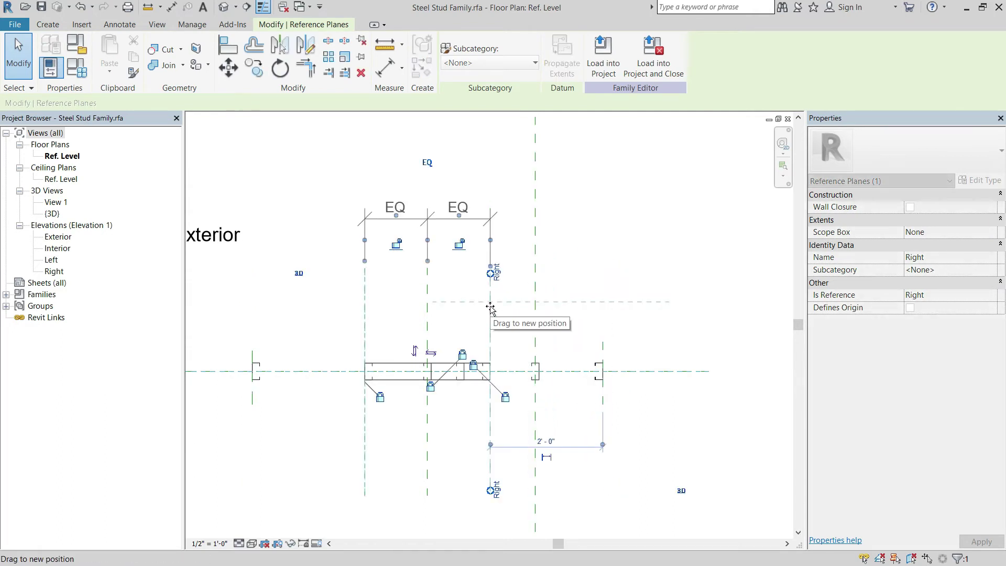
scroll(491, 309, "down", 1)
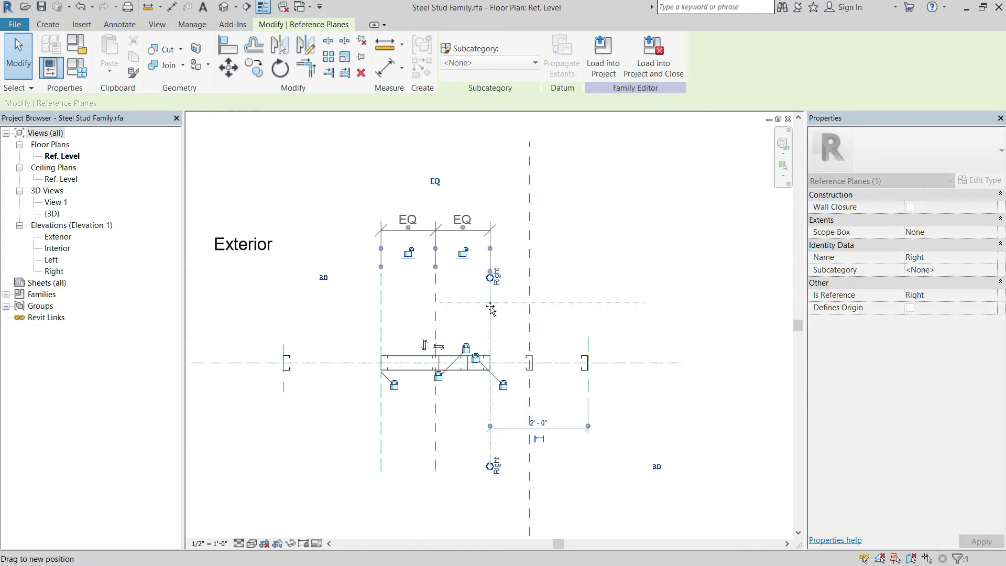
scroll(491, 309, "down", 1)
scroll(491, 308, "up", 1)
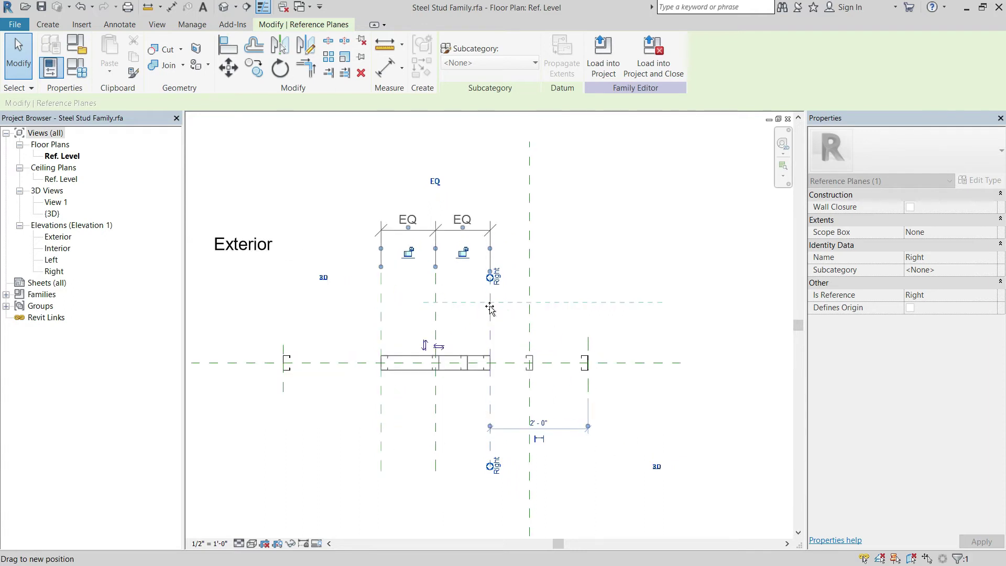
scroll(490, 309, "up", 1)
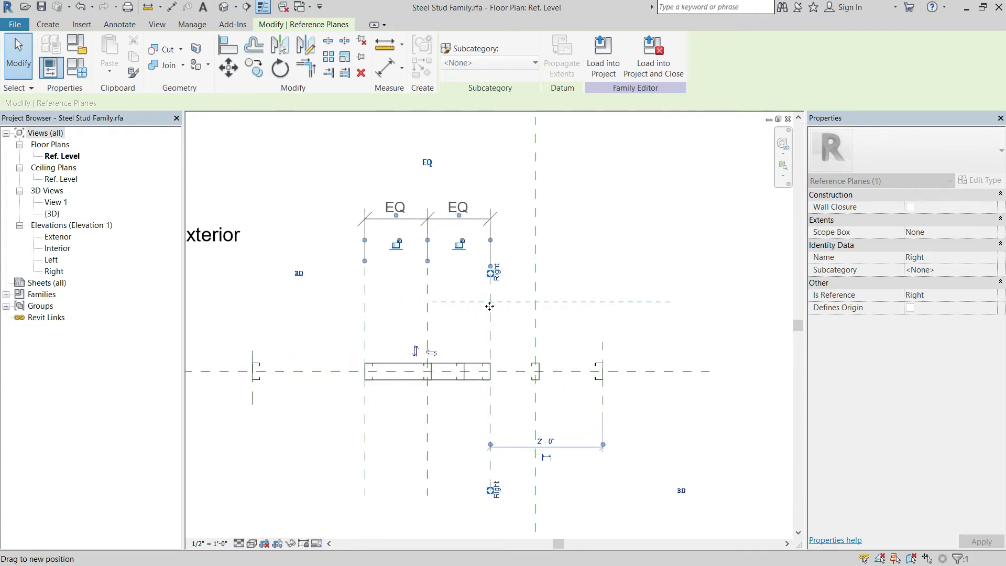
left_click(490, 306)
Step: Undo the resize to restore the panel's full width and recentre the plan
scroll(504, 323, "down", 1)
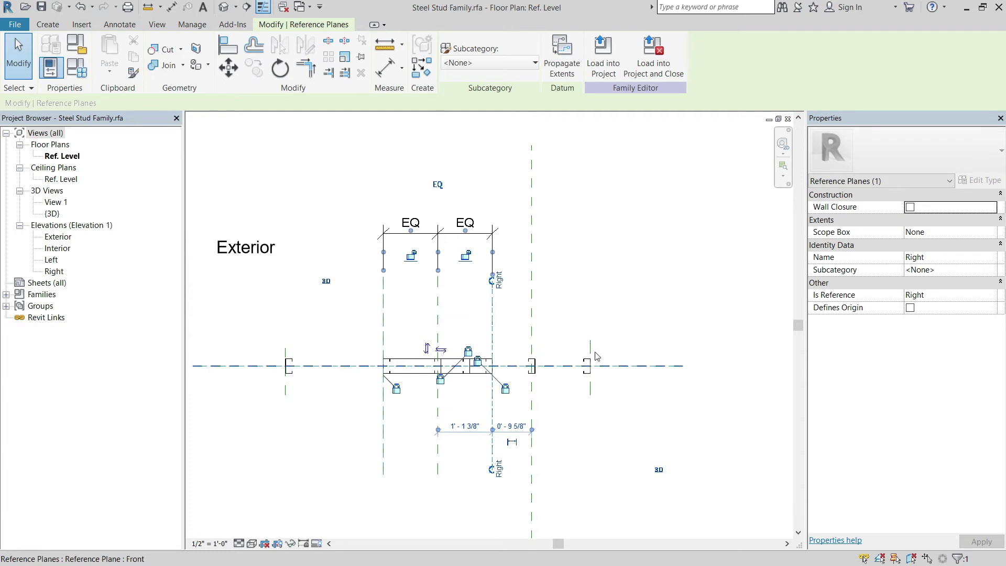
scroll(591, 352, "up", 1)
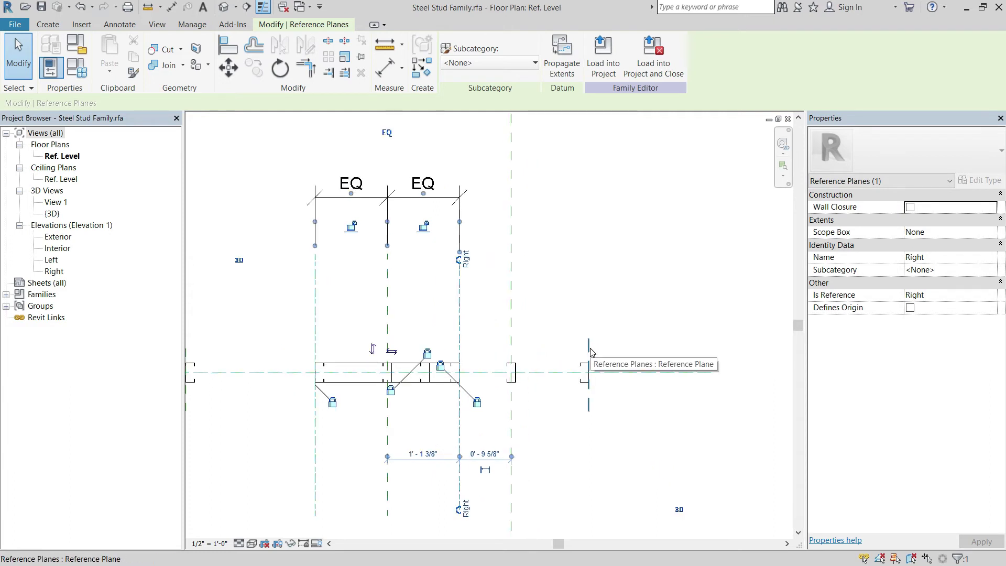
key("ctrl+z")
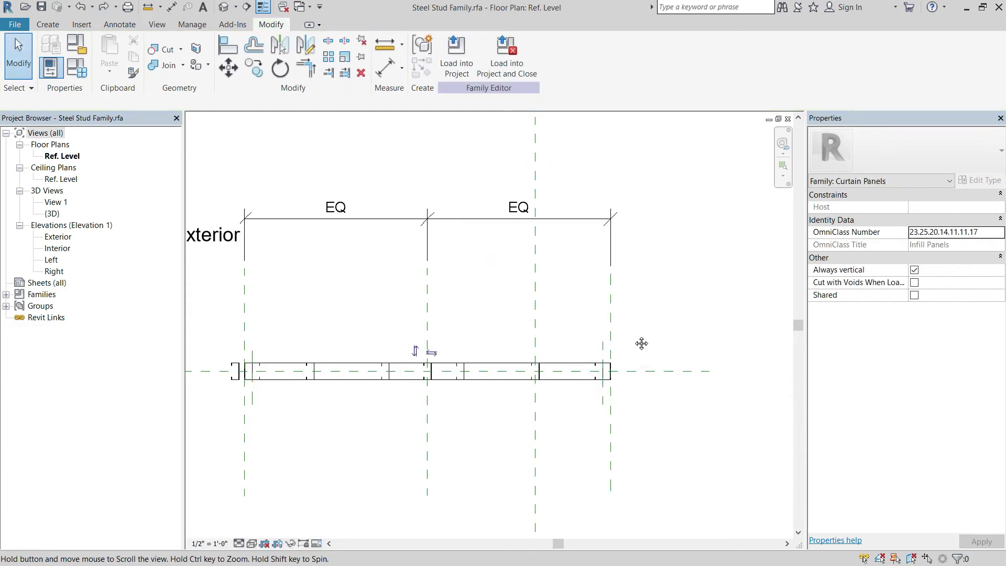
middle_click_drag(641, 343, 690, 336)
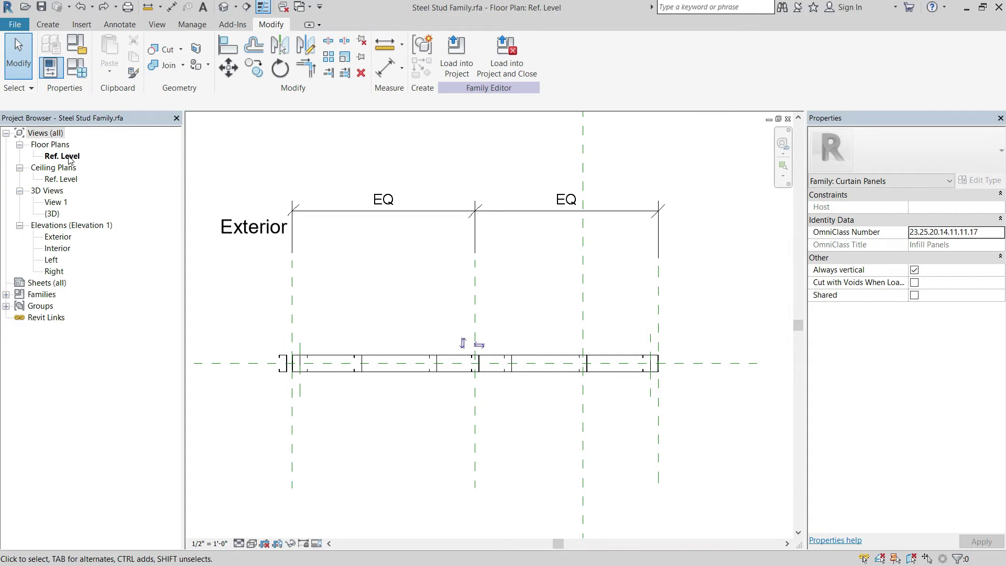
Step: Open the Exterior elevation and lock the RS dimension
double_click(58, 236)
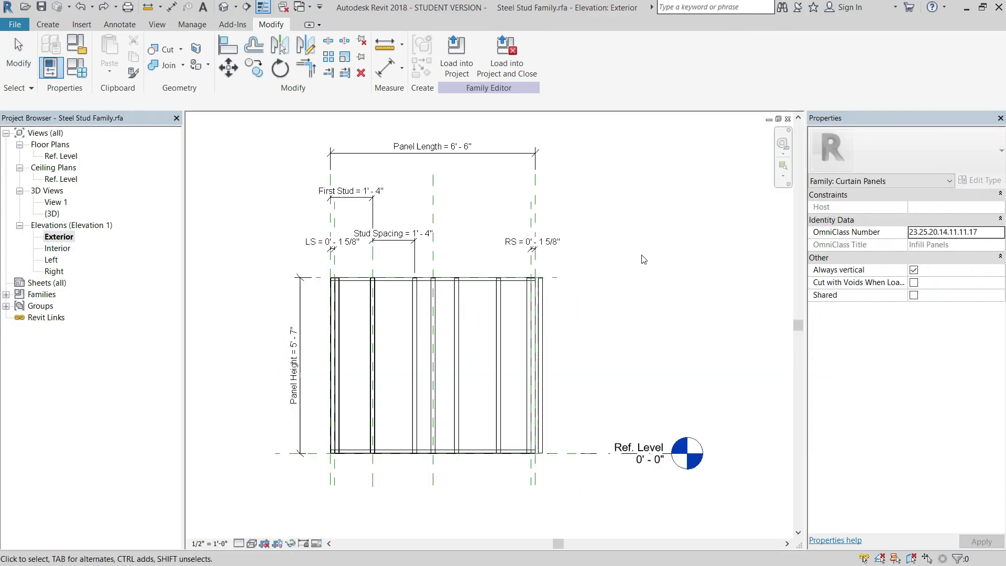
scroll(603, 278, "up", 4)
left_click(538, 244)
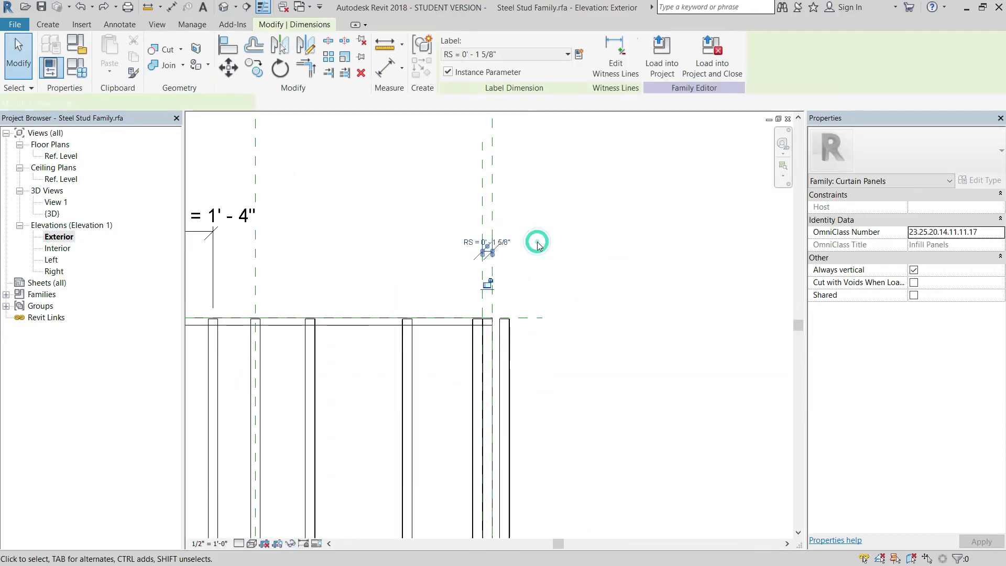
left_click(487, 282)
left_click(560, 278)
Step: Bring the LS dimension into view and lock it
scroll(445, 376, "down", 3)
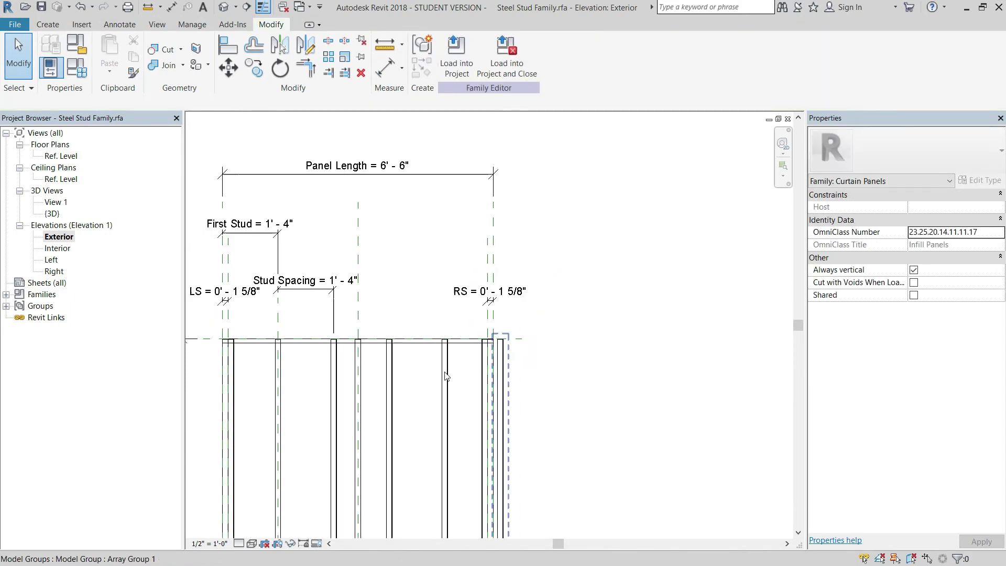
middle_click_drag(445, 377, 568, 330)
scroll(461, 324, "up", 3)
left_click(456, 254)
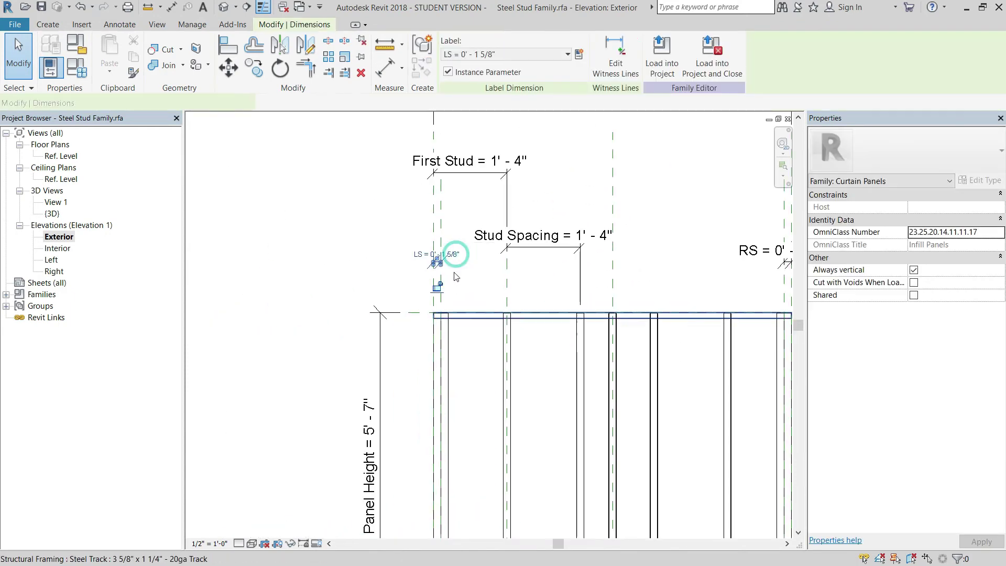
scroll(456, 277, "up", 2)
left_click(427, 289)
left_click(480, 287)
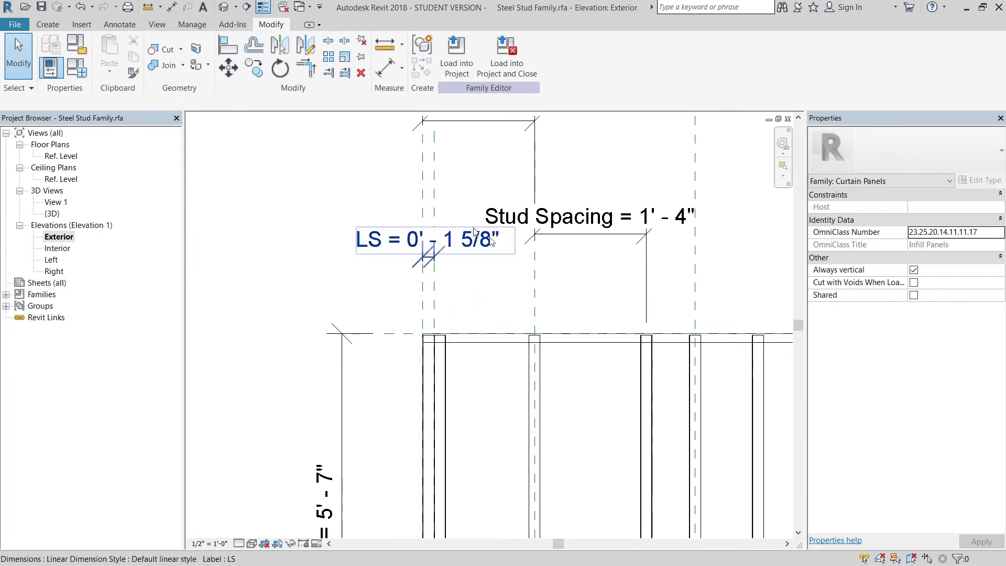
Step: Open the Ref. Level floor plan from the Project Browser
left_click(491, 291)
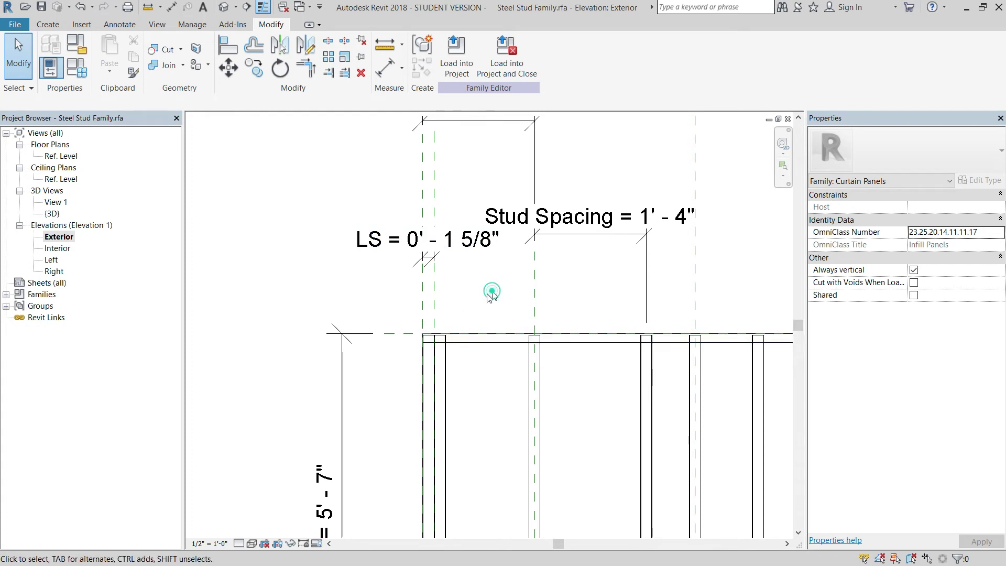
left_click(68, 240)
double_click(61, 156)
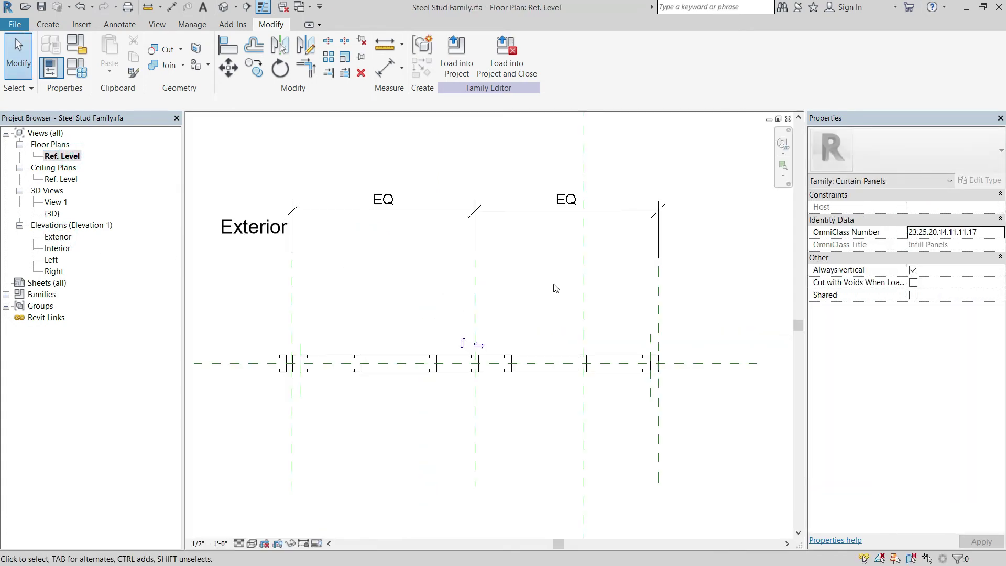
Step: Drag the Right reference plane left so the panel length becomes 1' - 10 5/8"
left_click(658, 292)
scroll(652, 296, "up", 1)
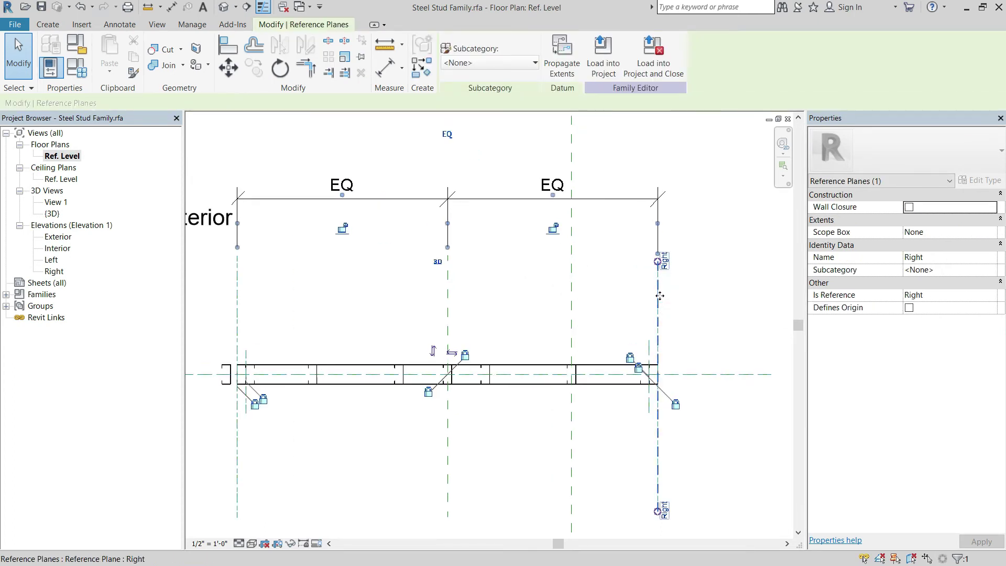
left_click_drag(651, 296, 511, 299)
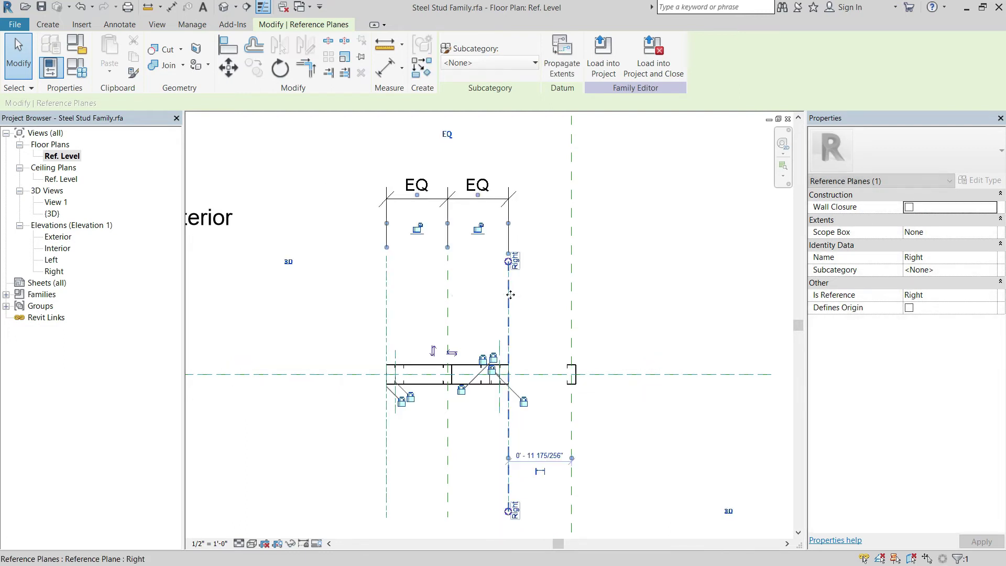
scroll(535, 292, "down", 4)
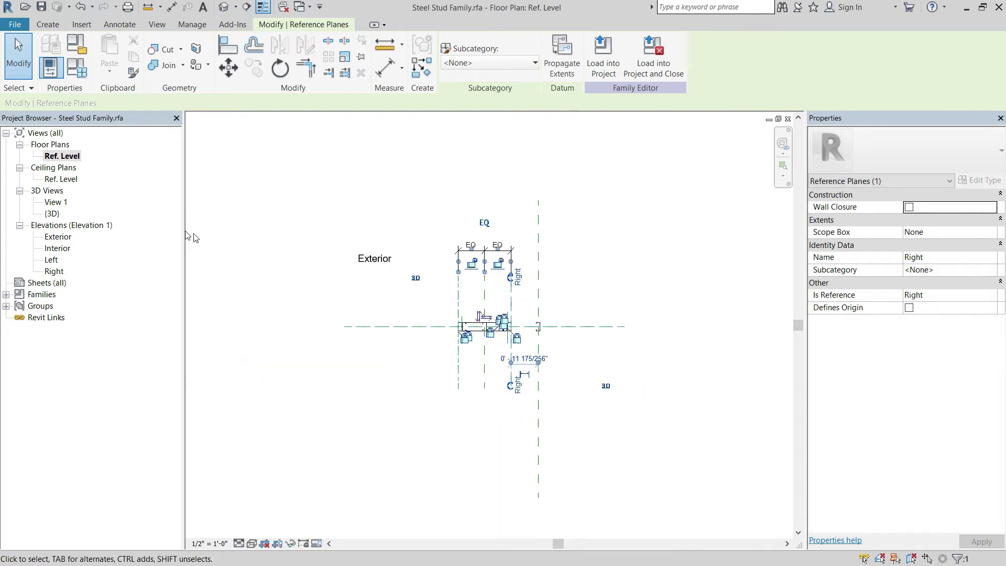
left_click(215, 230)
Step: Open the Exterior elevation and pan to bring the panel's dimensions into view
double_click(55, 236)
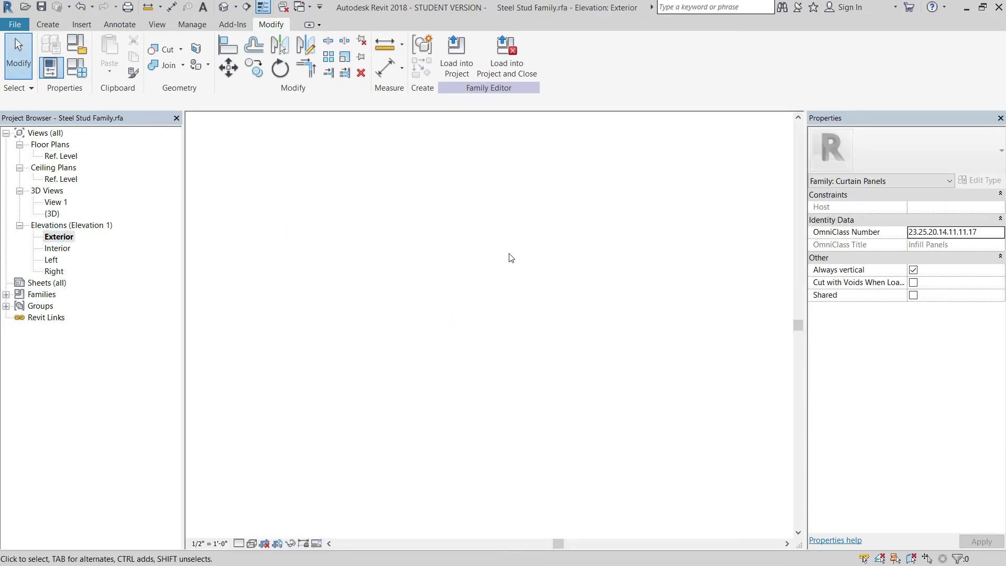
mouse_move(511, 257)
middle_mouse_down()
mouse_move(488, 259)
mouse_move(539, 255)
mouse_move(530, 298)
middle_mouse_up()
scroll(545, 274, "up", 1)
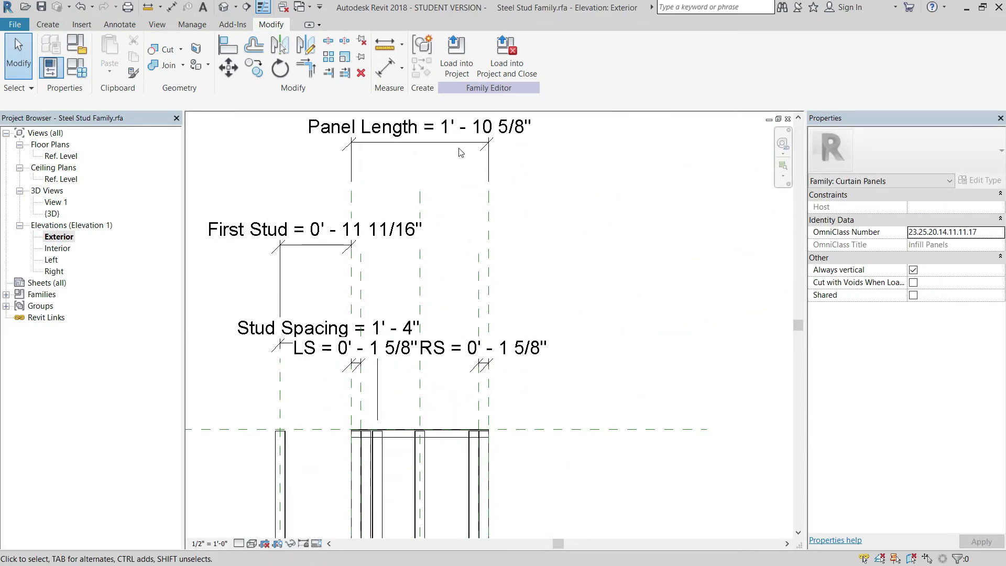
scroll(377, 198, "down", 3)
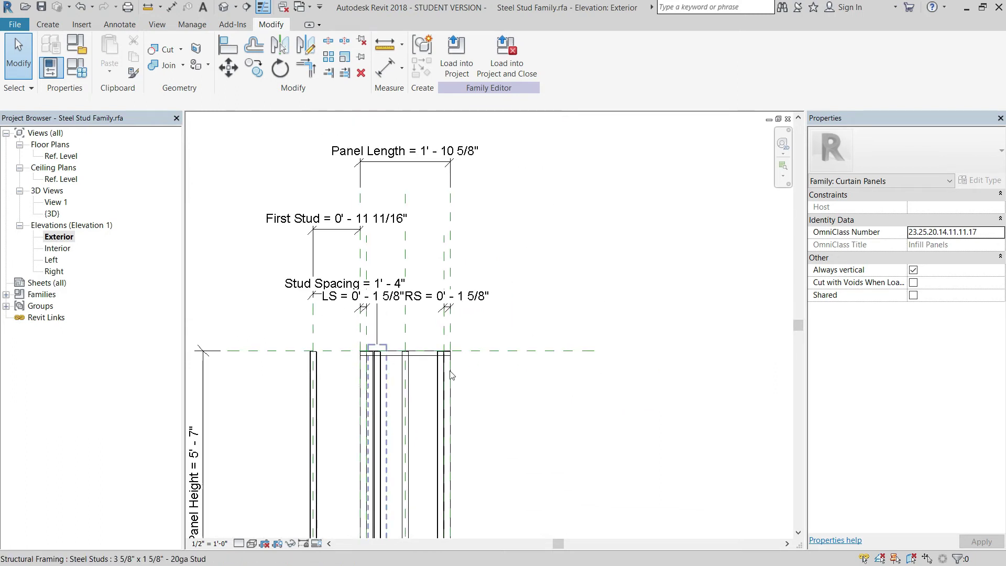
scroll(451, 375, "up", 3)
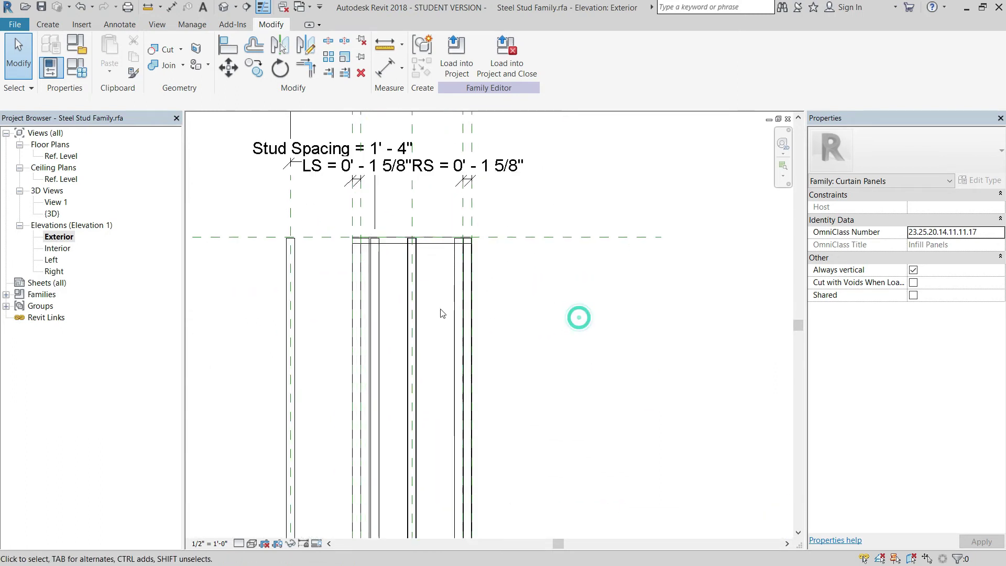
left_click(79, 67)
scroll(545, 332, "down", 10)
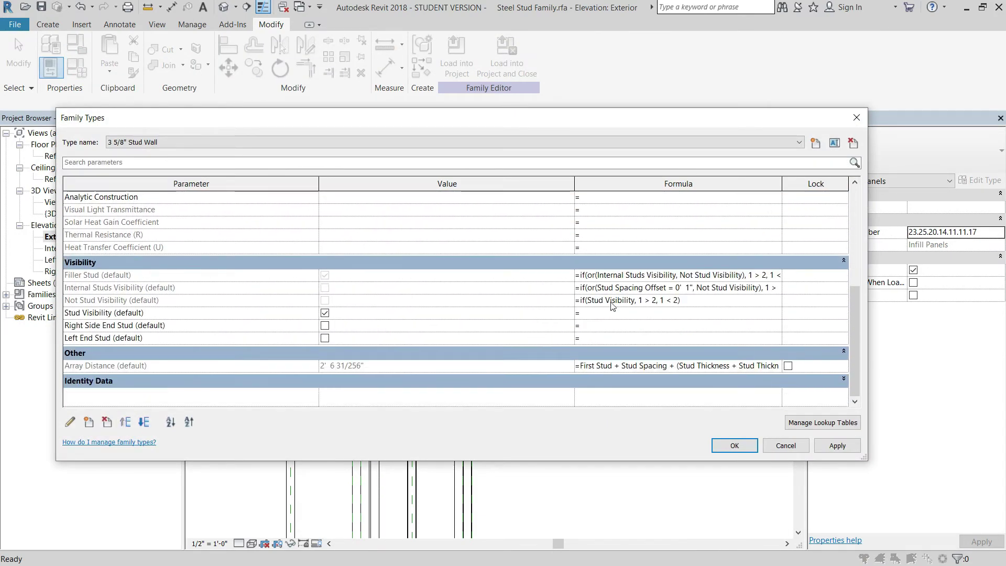
scroll(676, 287, "up", 3)
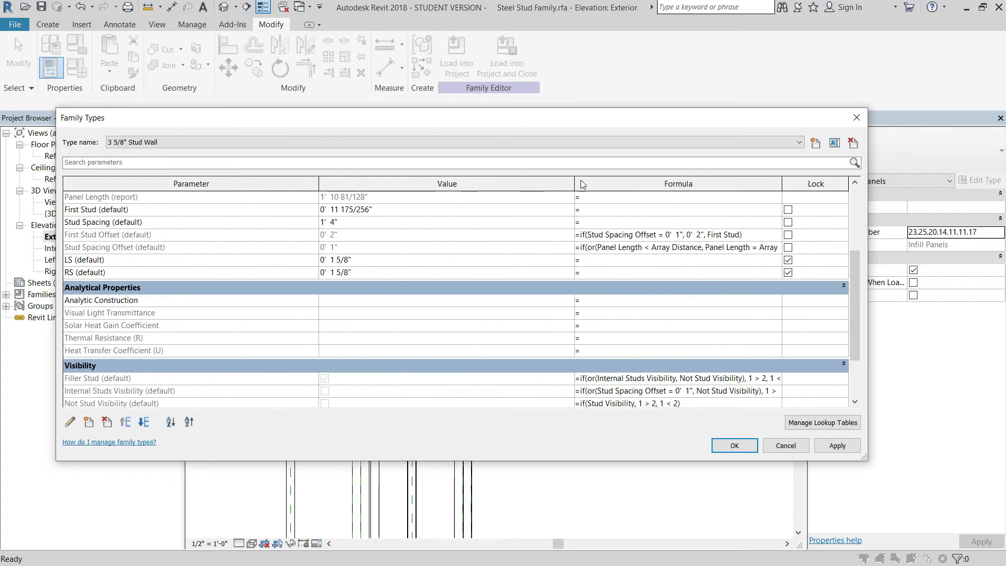
left_click_drag(575, 182, 393, 182)
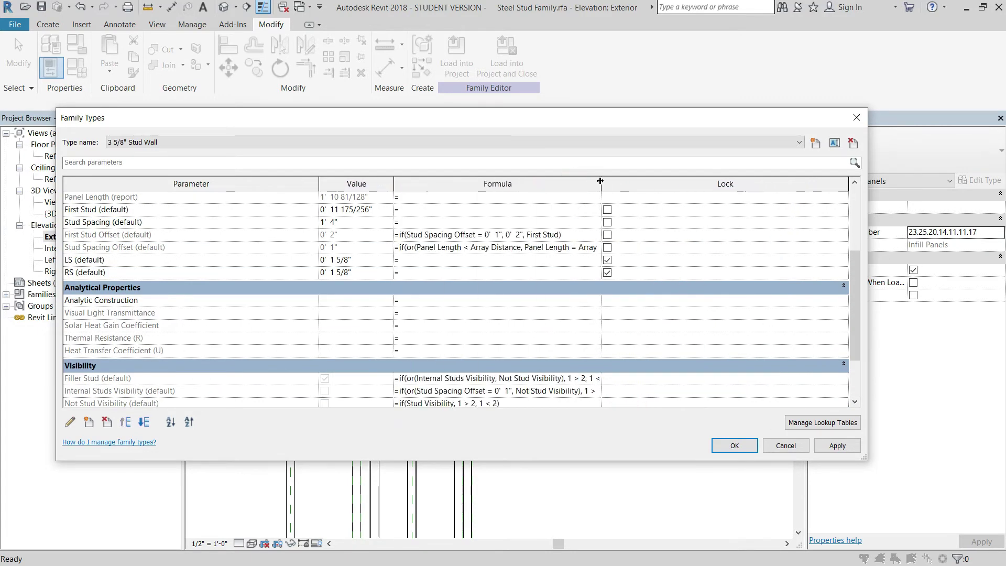
left_click_drag(601, 180, 782, 182)
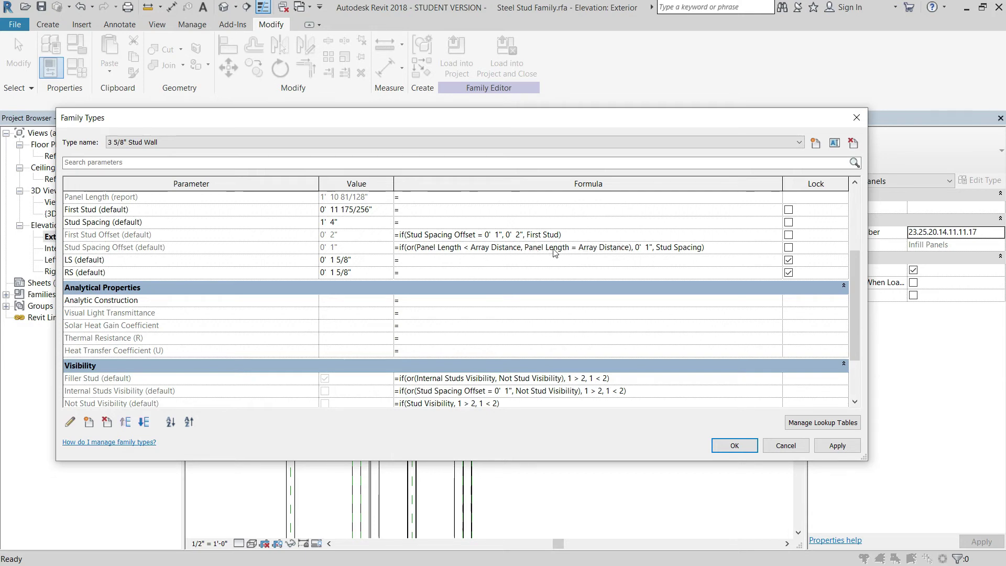
scroll(498, 294, "down", 3)
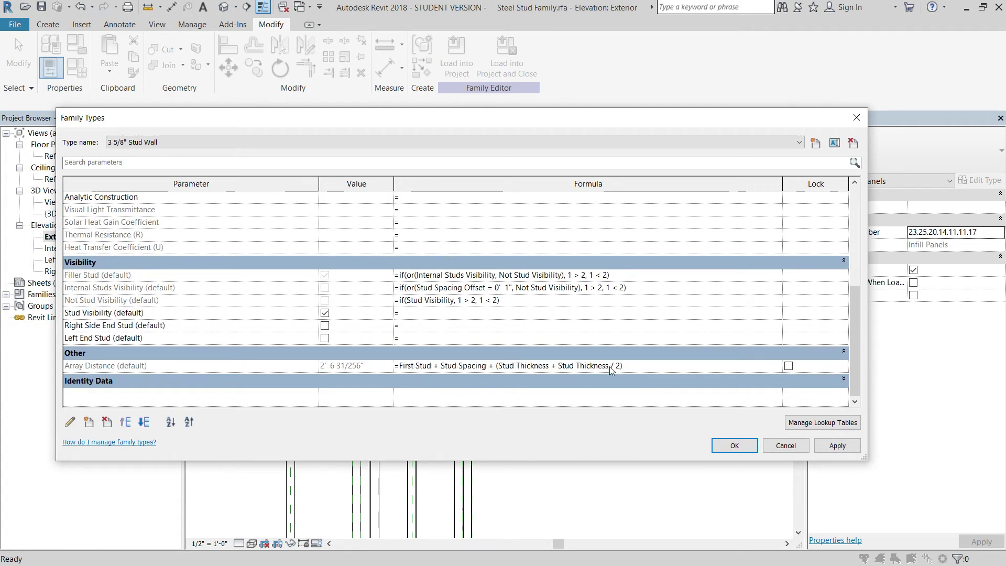
scroll(573, 359, "up", 4)
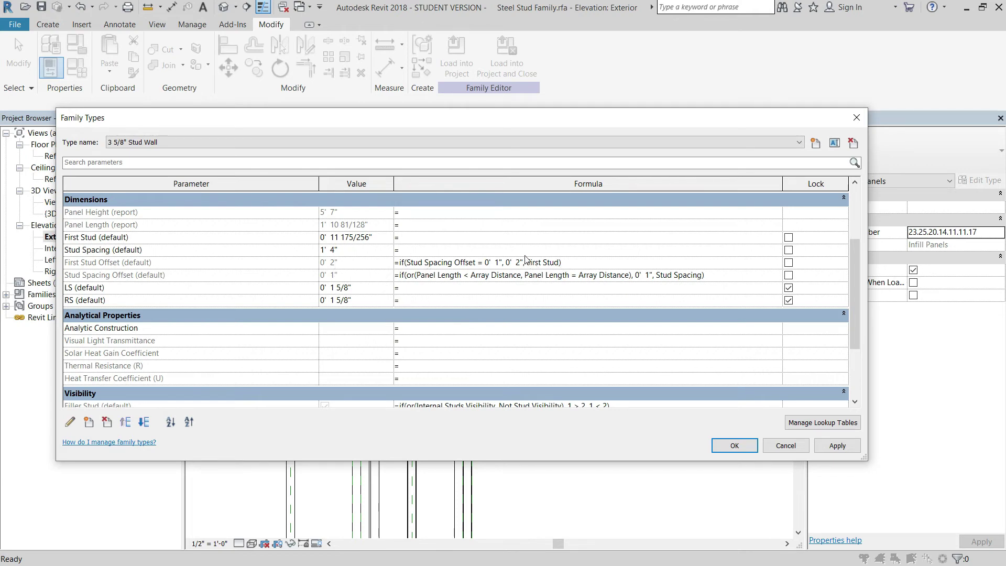
scroll(513, 263, "down", 4)
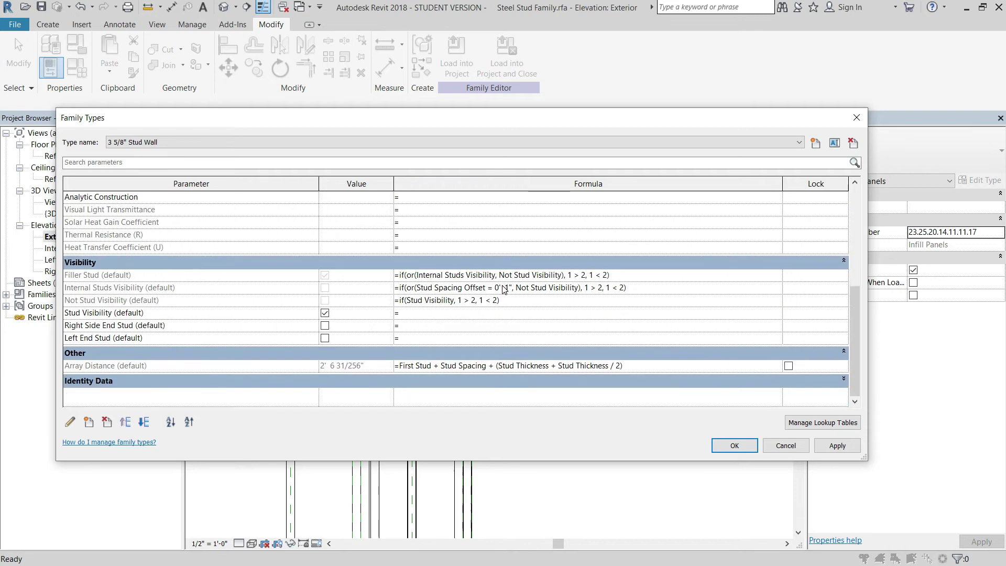
scroll(578, 239, "up", 2)
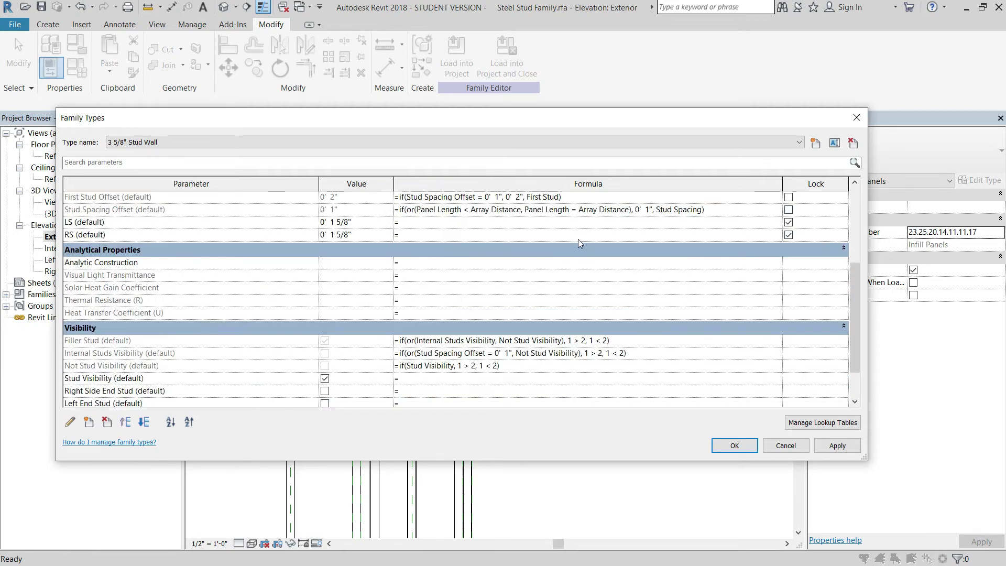
scroll(542, 324, "down", 2)
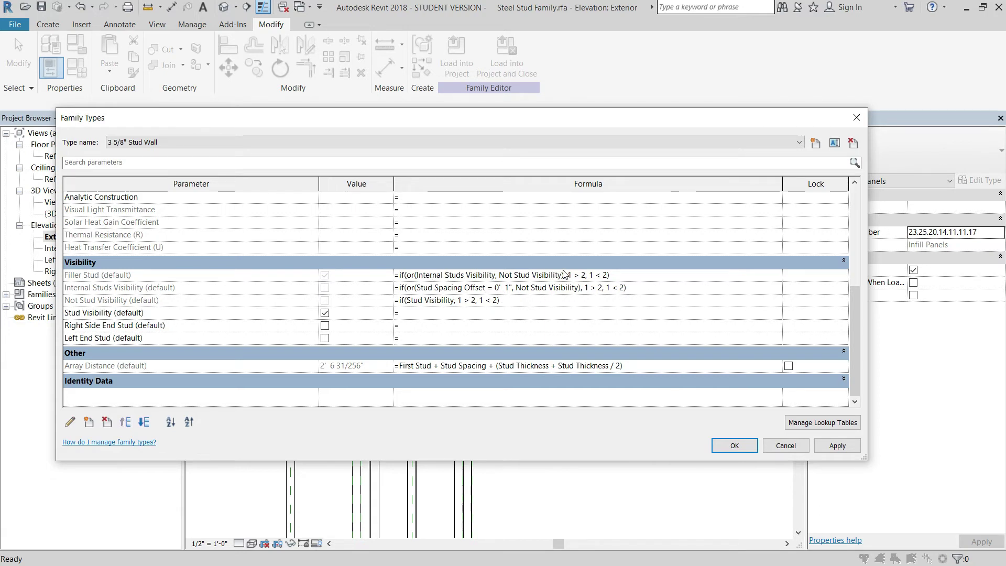
left_click(325, 313)
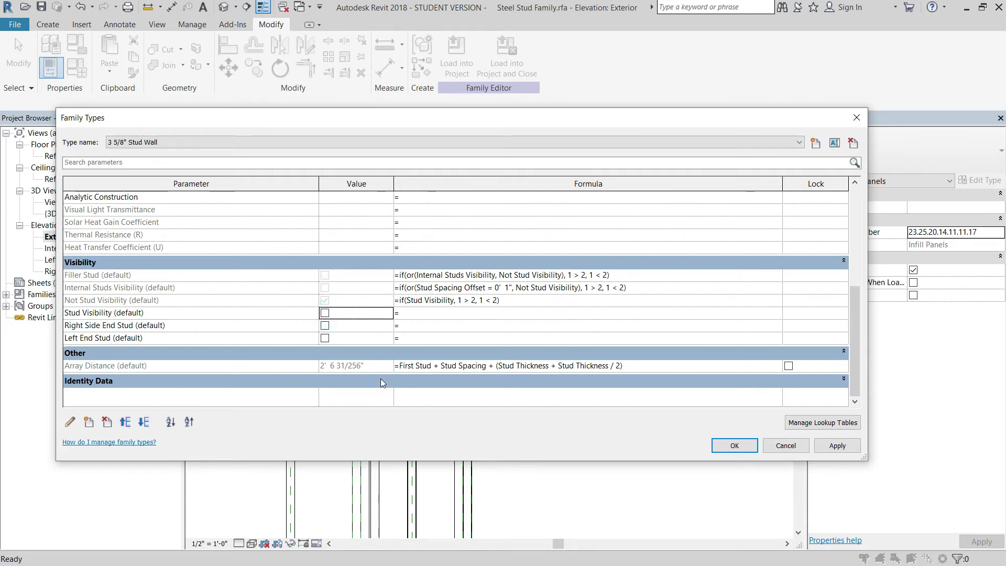
left_click(325, 313)
scroll(456, 313, "up", 5)
scroll(412, 338, "down", 5)
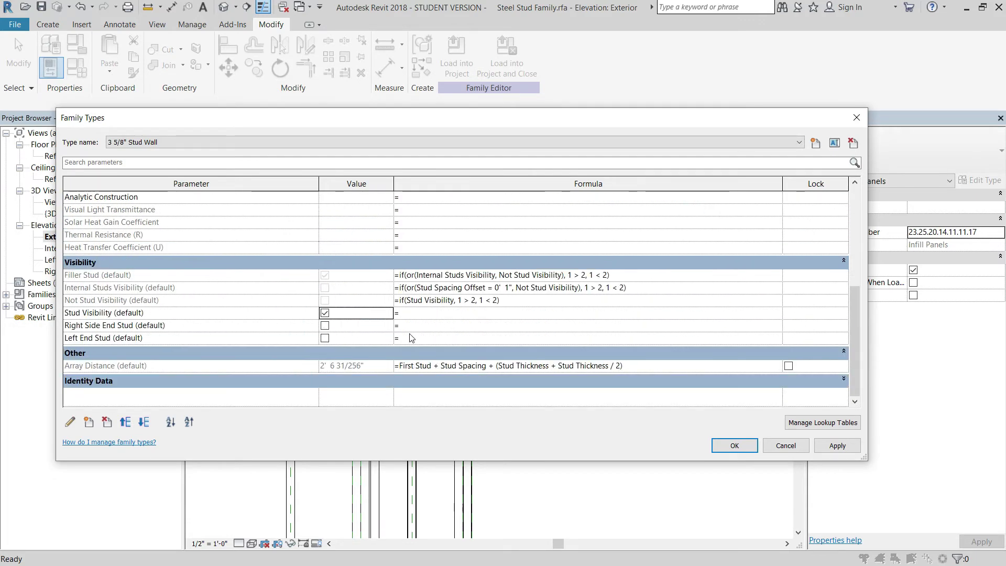
scroll(417, 319, "up", 3)
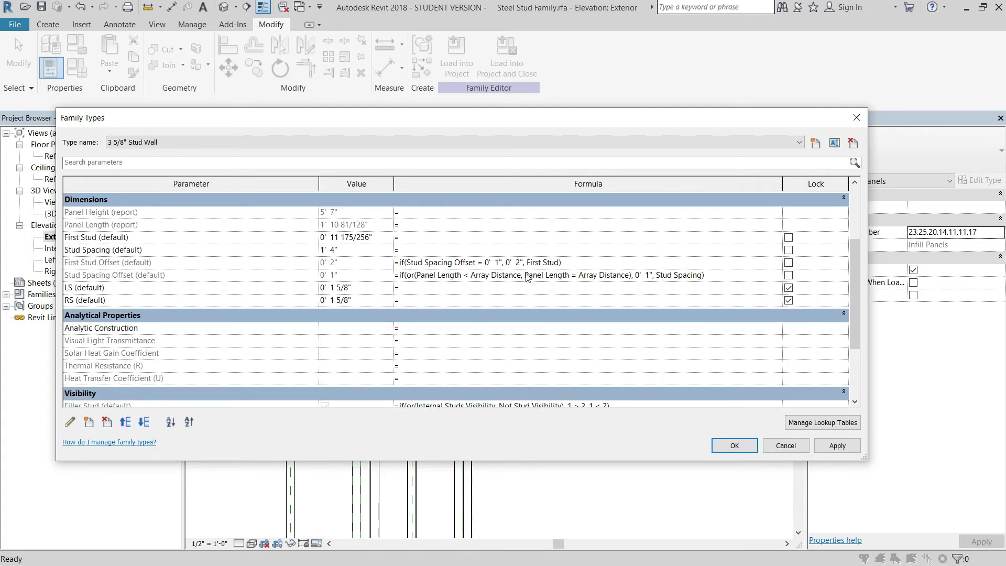
left_click_drag(242, 288, 248, 278)
scroll(336, 273, "up", 1)
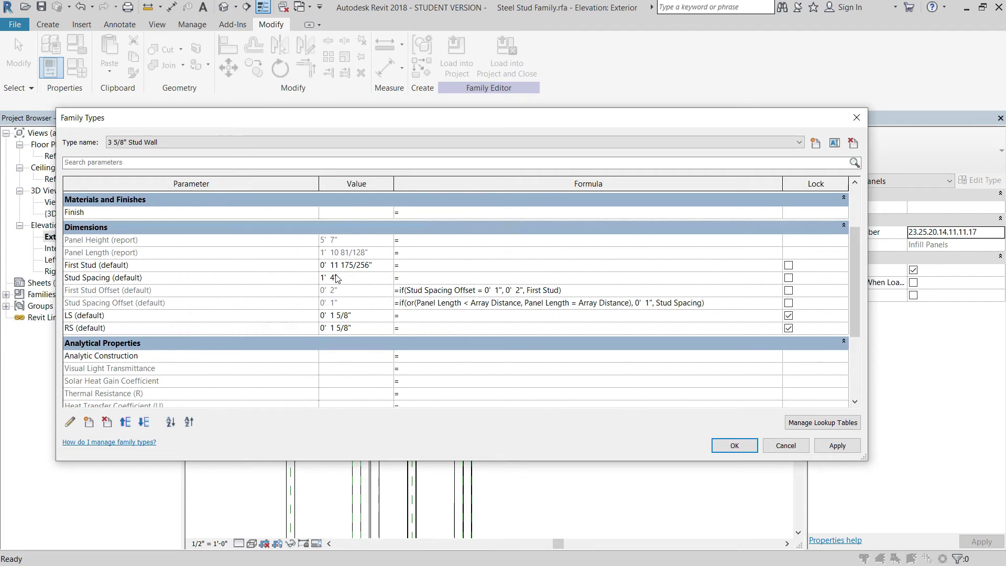
scroll(360, 290, "up", 4)
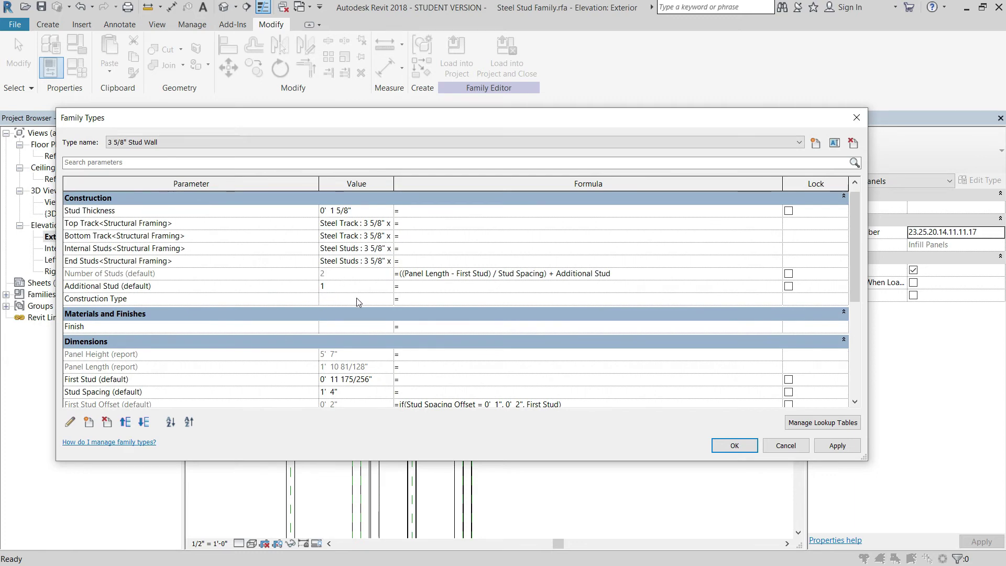
scroll(366, 309, "down", 7)
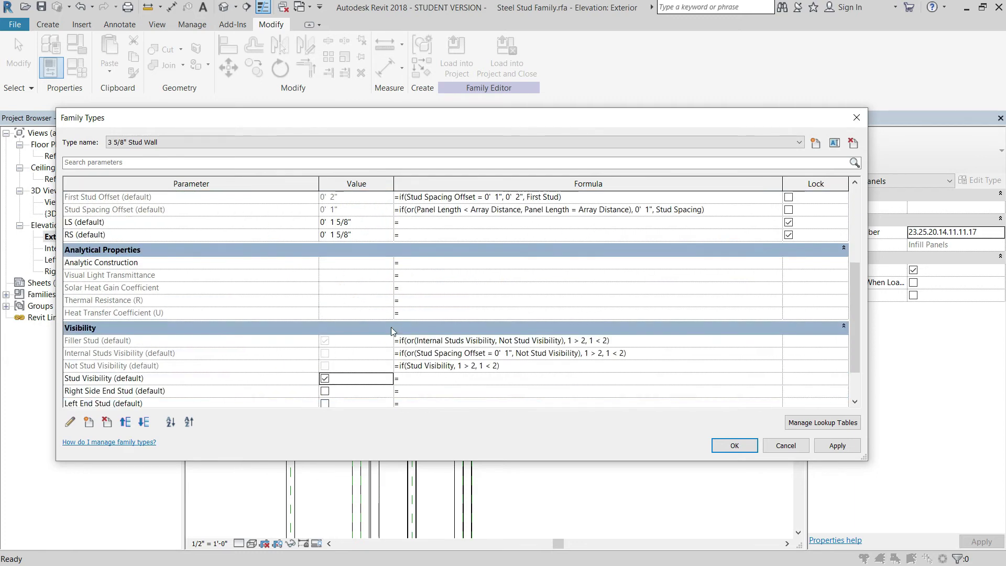
left_click(837, 446)
left_click(735, 445)
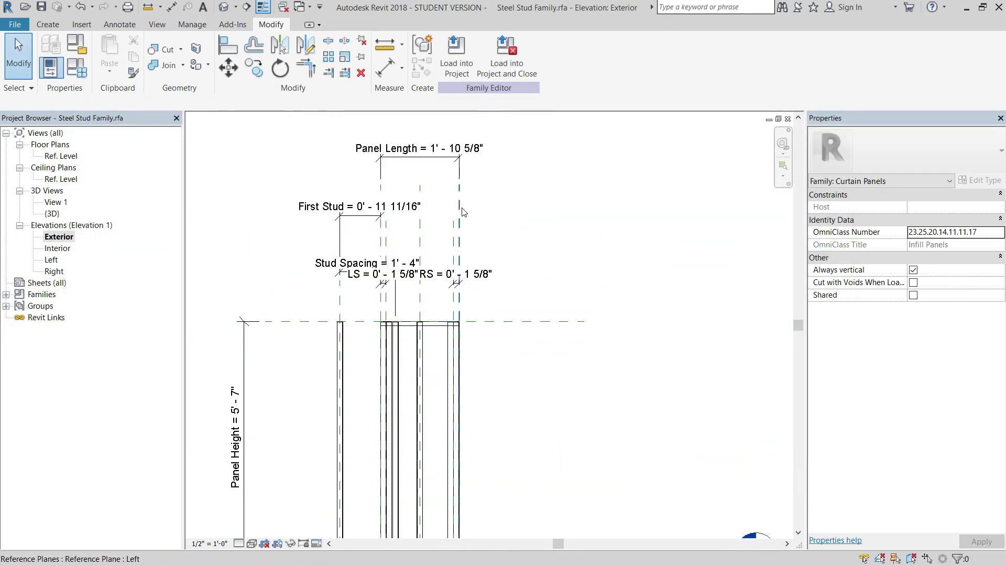
Step: Lengthen the panel to 6' - 9 3/16" via the Left reference plane and save the family
left_click(460, 210)
left_click_drag(571, 215, 561, 218)
left_click(687, 225)
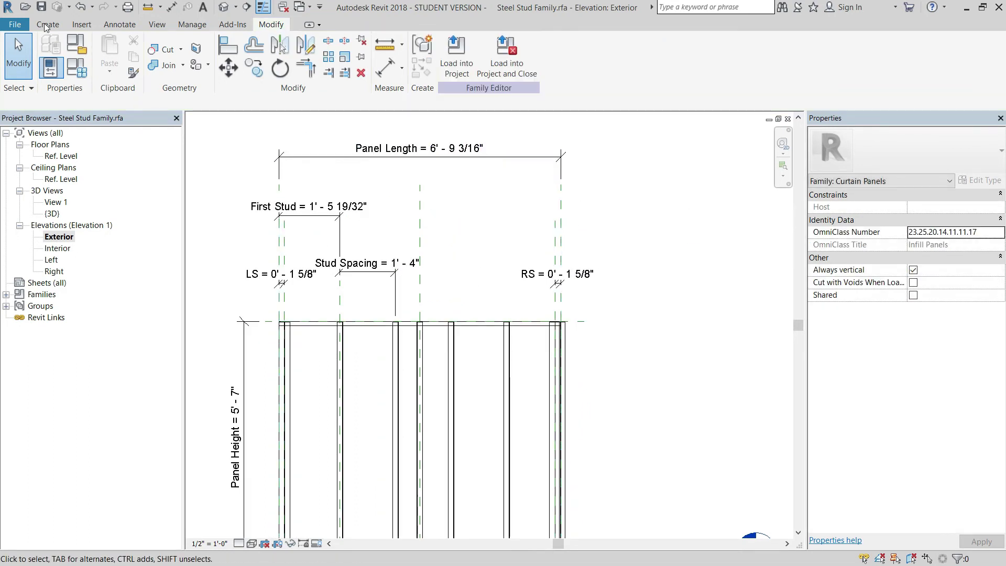
left_click(41, 6)
Step: Load the family into Project1, overwriting the existing version and its parameter values
left_click(456, 57)
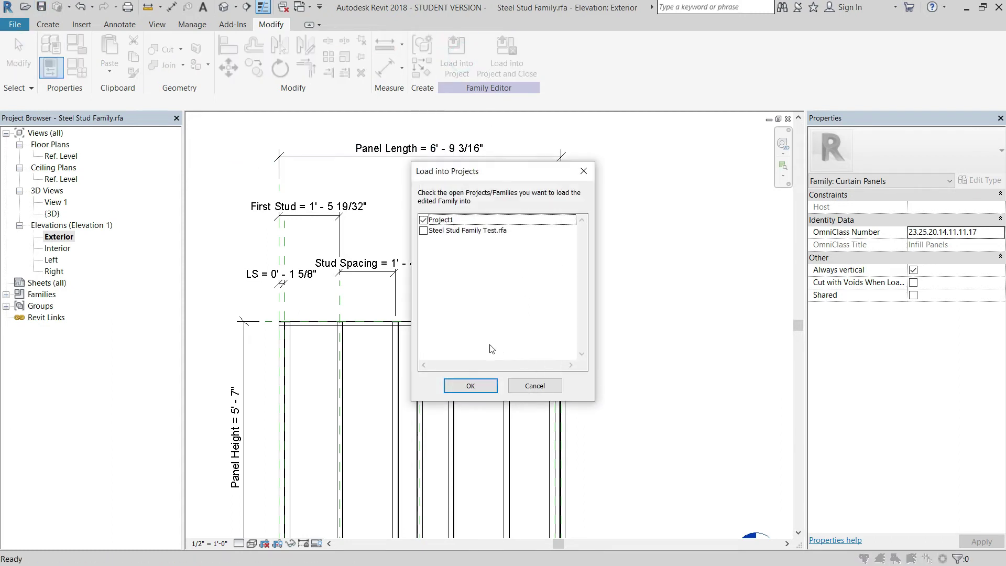
left_click(468, 385)
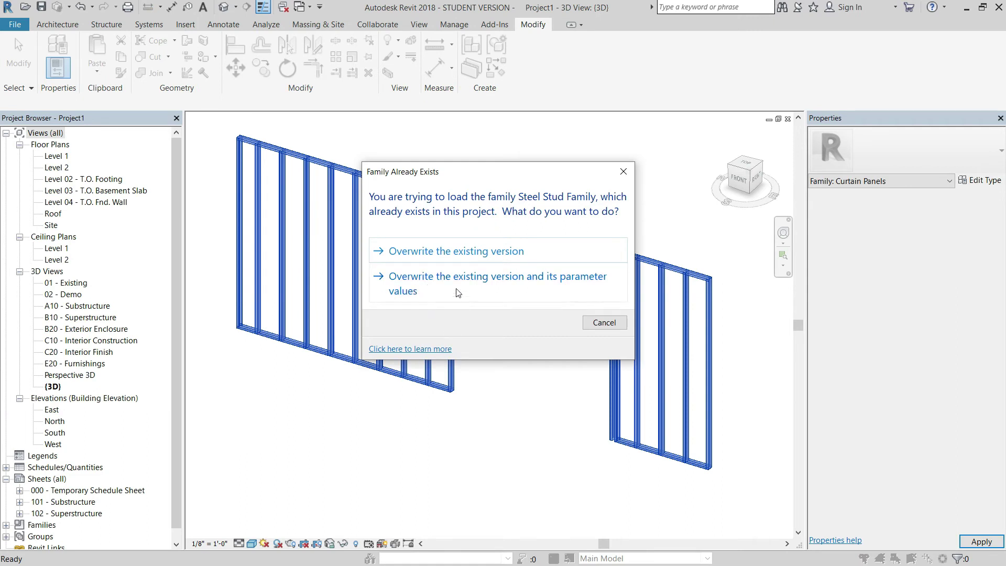
left_click(432, 289)
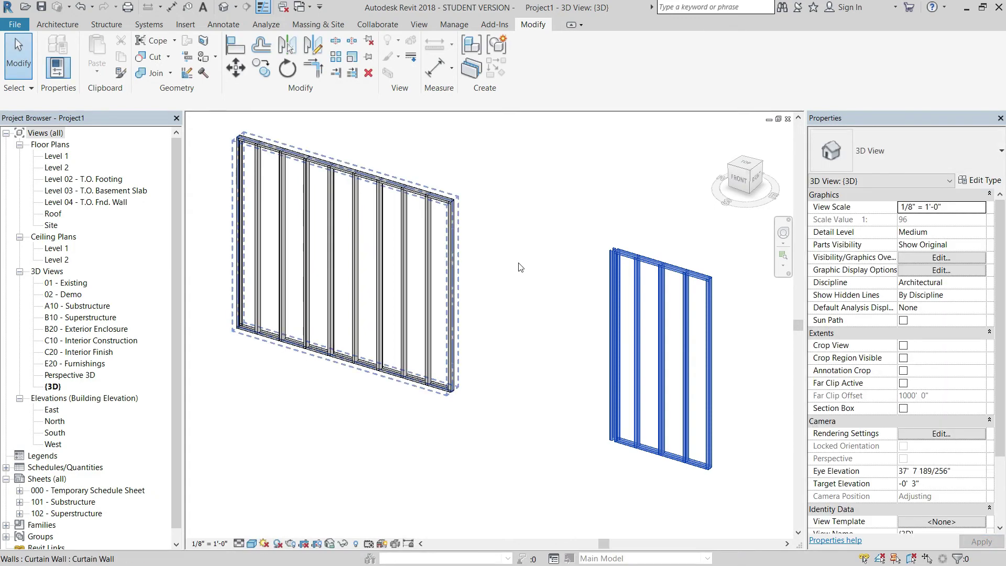
Step: Switch to the Level 1 floor plan and select the curtain wall in plan
left_click(216, 351)
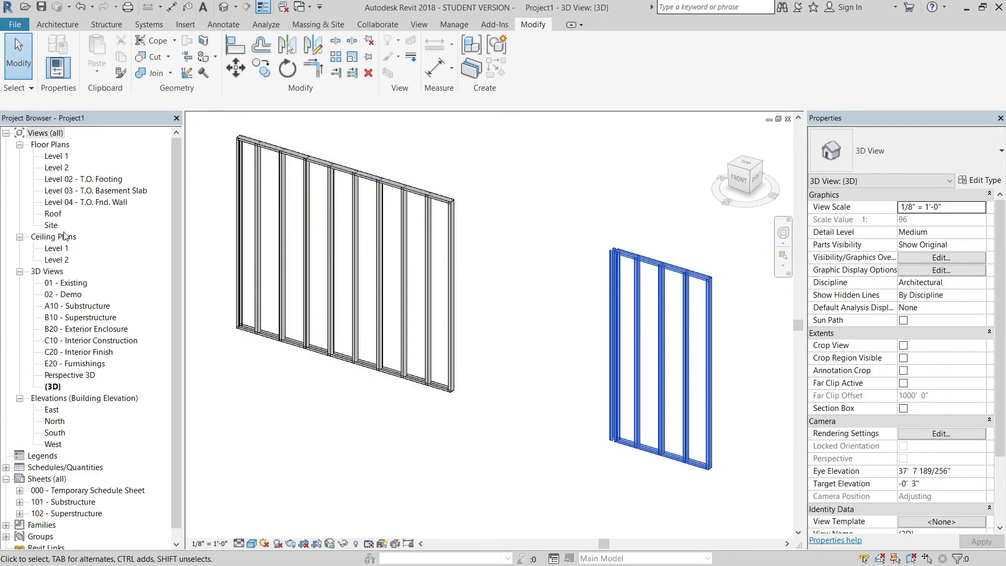
double_click(58, 156)
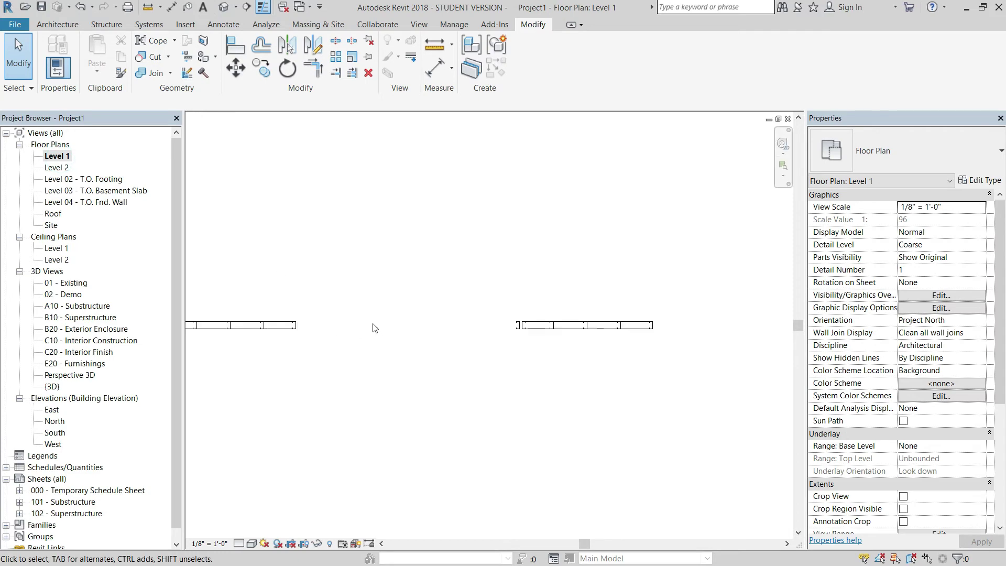
scroll(517, 310, "up", 2)
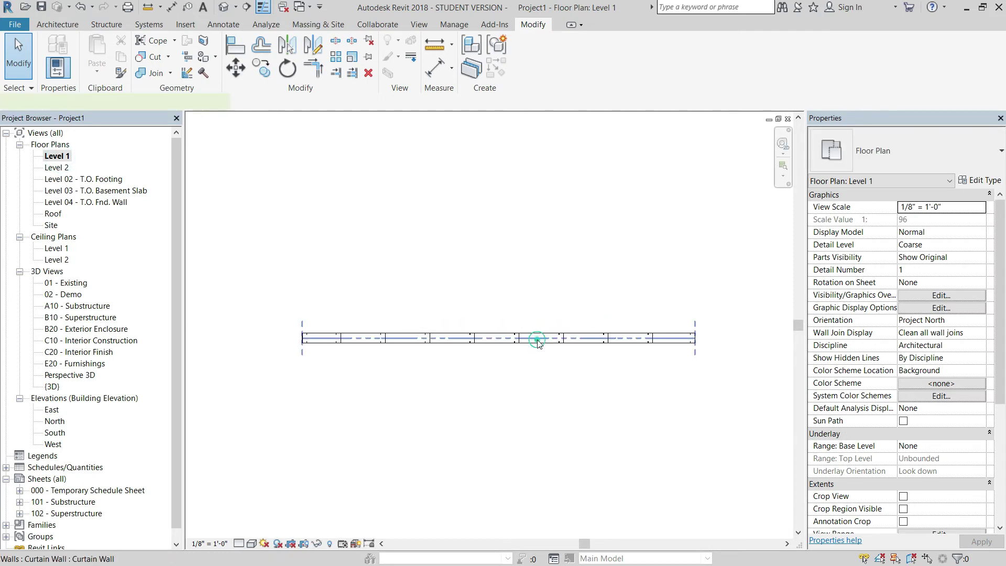
left_click(535, 339)
scroll(368, 355, "up", 1)
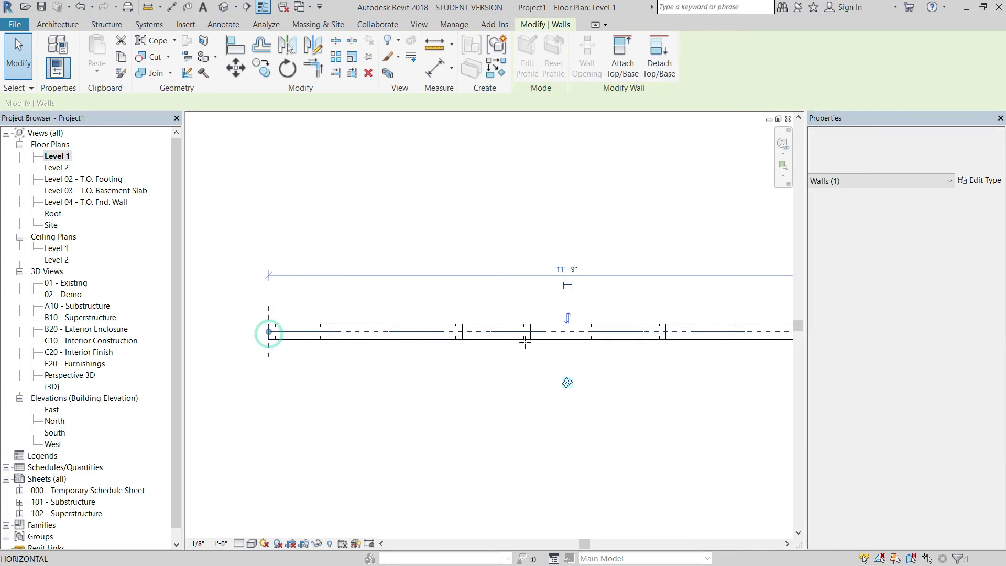
Step: Try dragging a curtain grid line to narrow a panel, then cancel the resulting error
left_click(666, 331)
middle_click_drag(667, 332, 394, 329)
left_click_drag(394, 329, 427, 332)
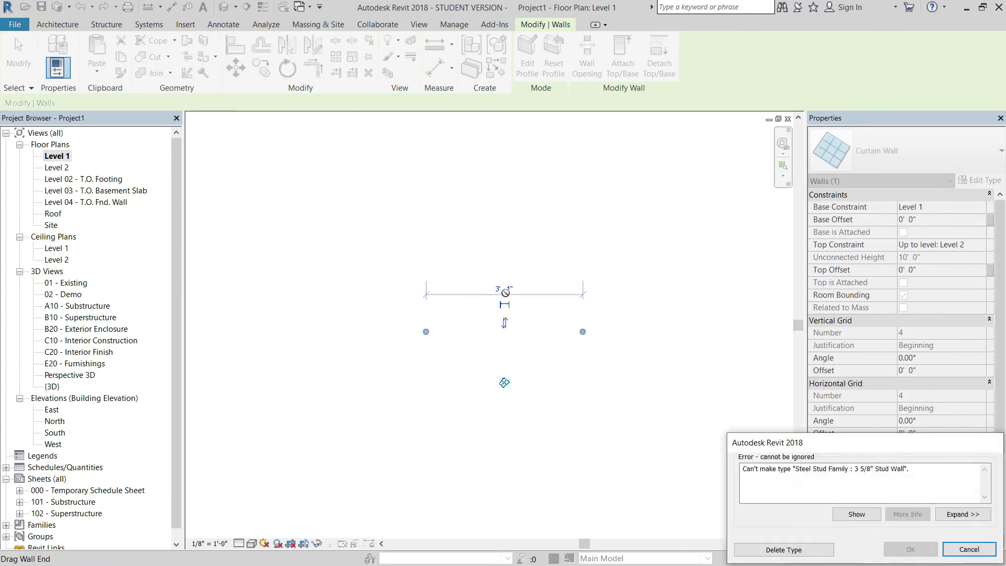
left_click(969, 550)
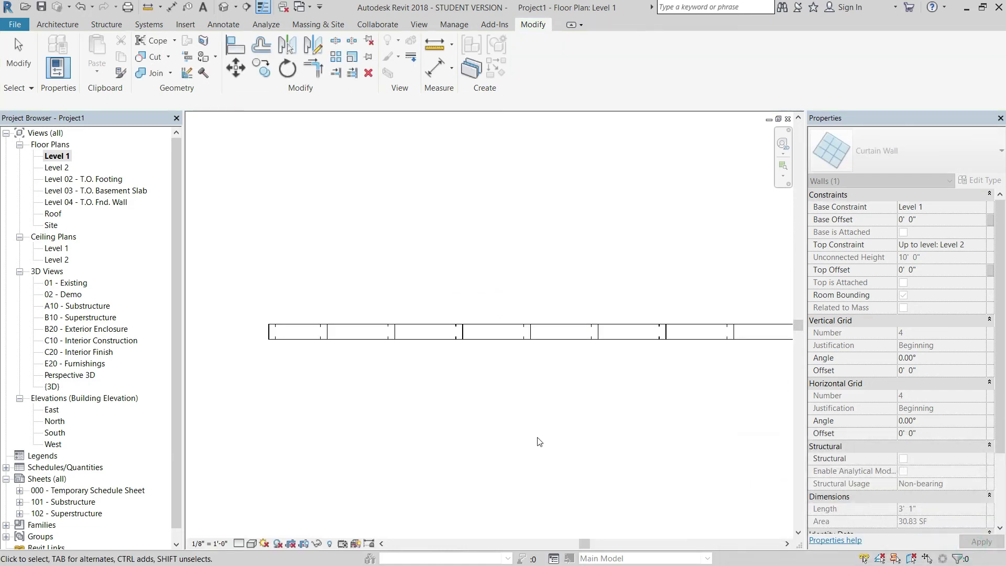
Step: Recentre the plan on the wall and select a steel stud panel
scroll(628, 419, "down", 1)
middle_click_drag(690, 411, 566, 350)
scroll(541, 340, "down", 2)
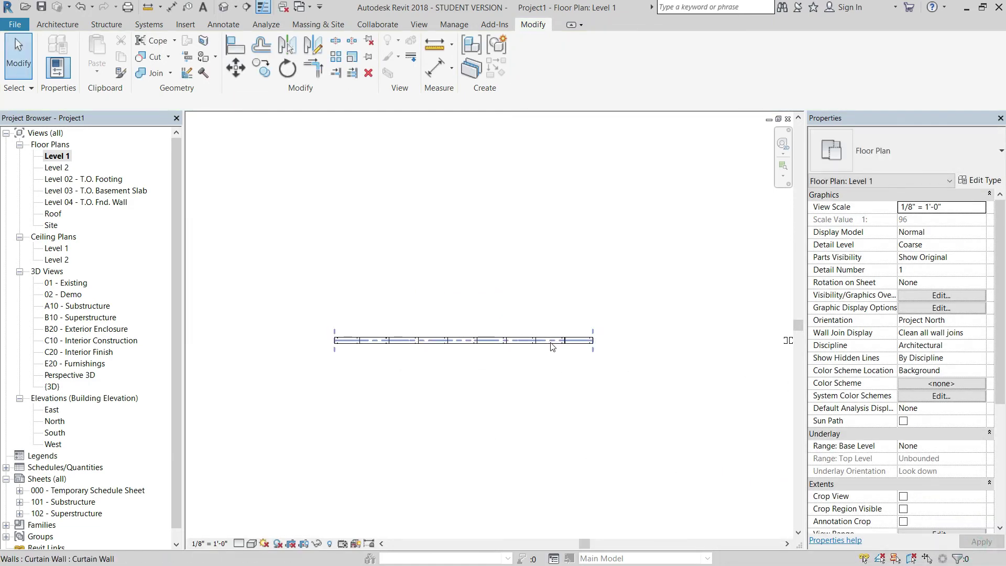
left_click(550, 346)
left_click(540, 368)
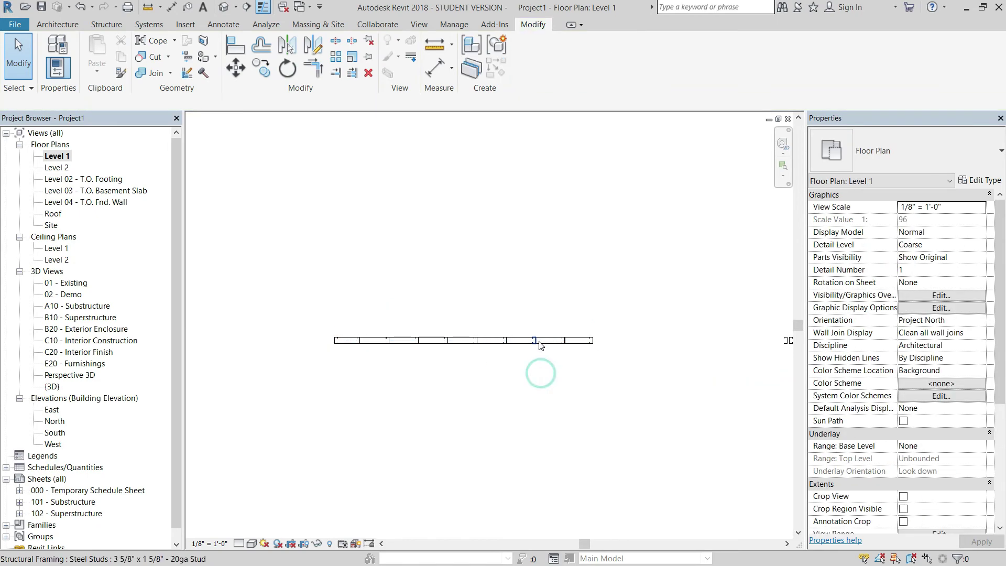
scroll(556, 352, "up", 1)
left_click(556, 351)
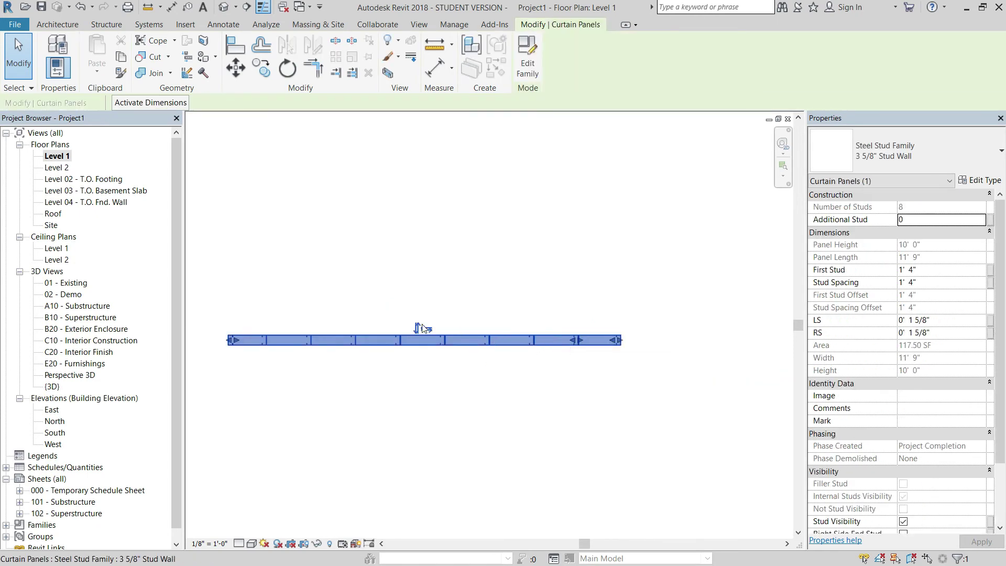
Step: Drag the curtain wall's left end right to shorten it to 4'-2"
key("Escape")
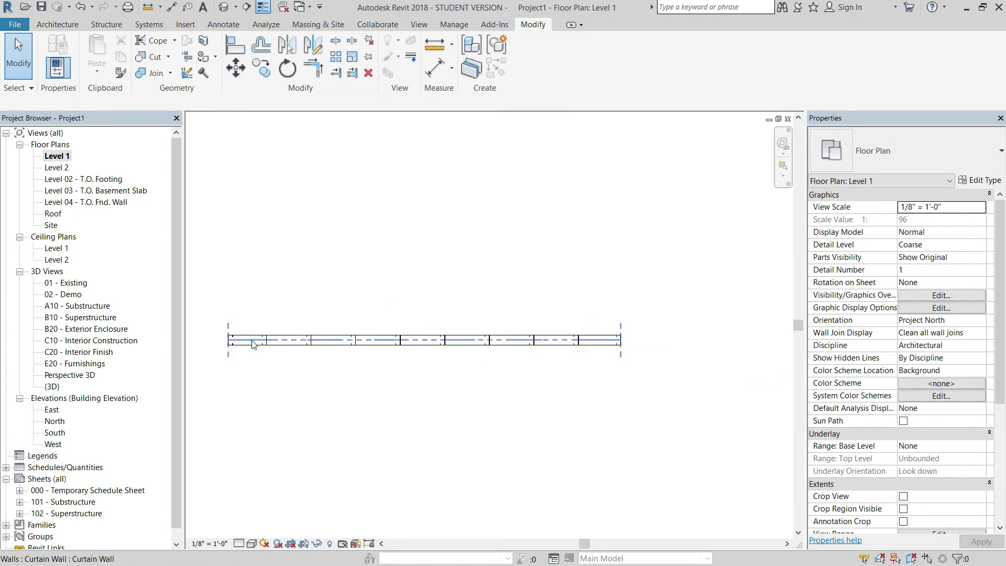
left_click(252, 344)
left_click_drag(226, 341, 486, 341)
scroll(548, 373, "up", 3)
left_click(654, 317)
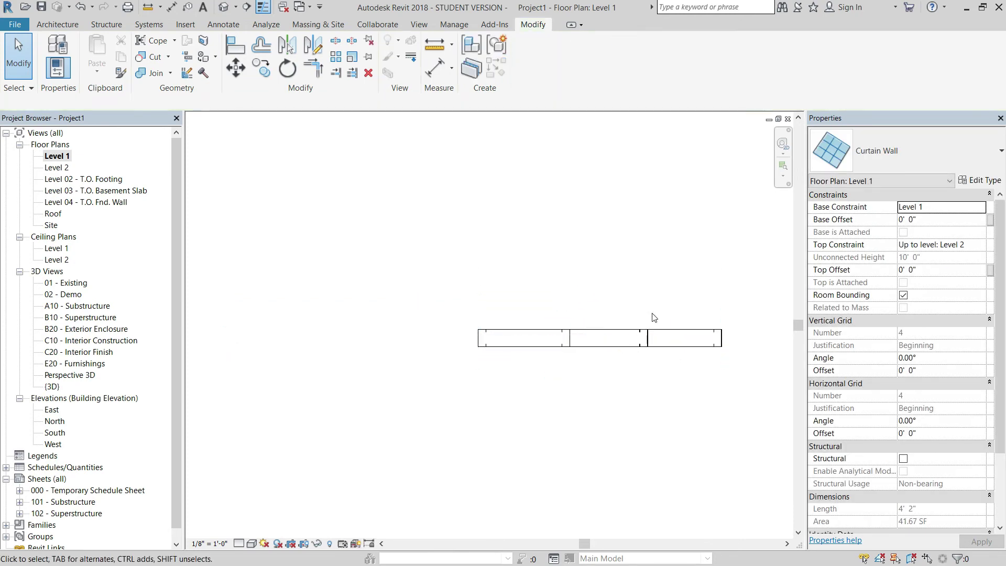
Step: Set the stud panel's Additional Stud from 0 to 1 and apply it
left_click(629, 340)
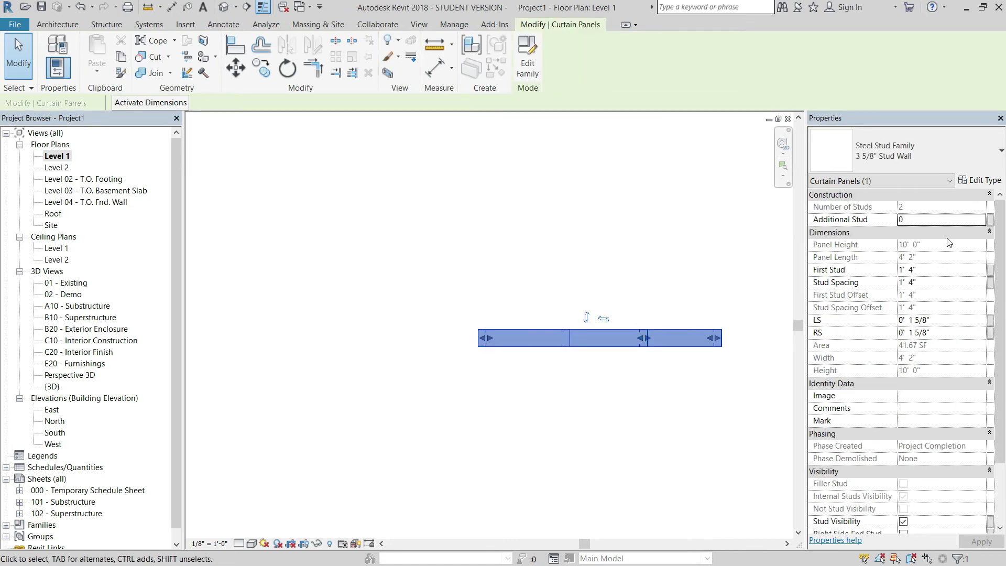
left_click(939, 220)
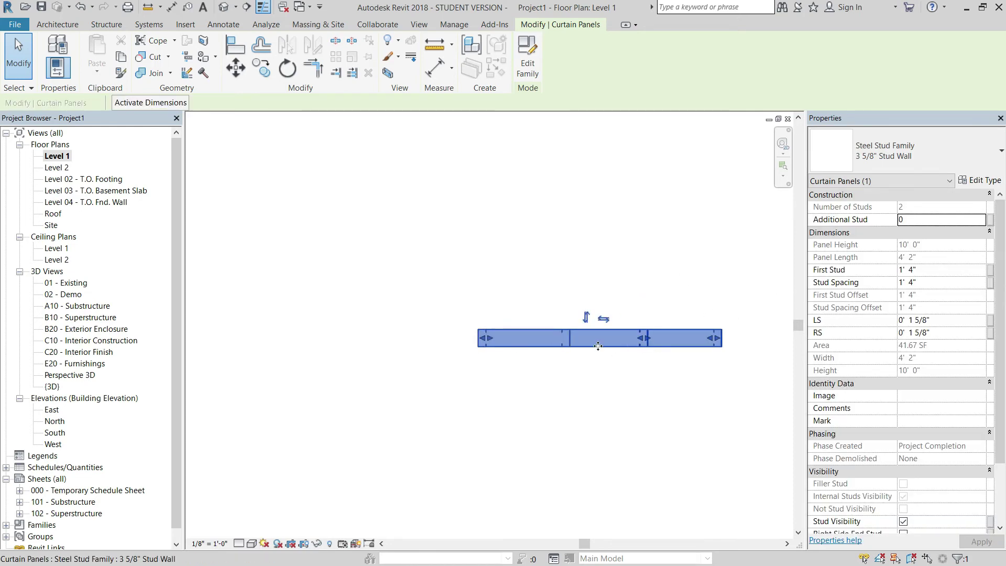
middle_click_drag(683, 300, 574, 302)
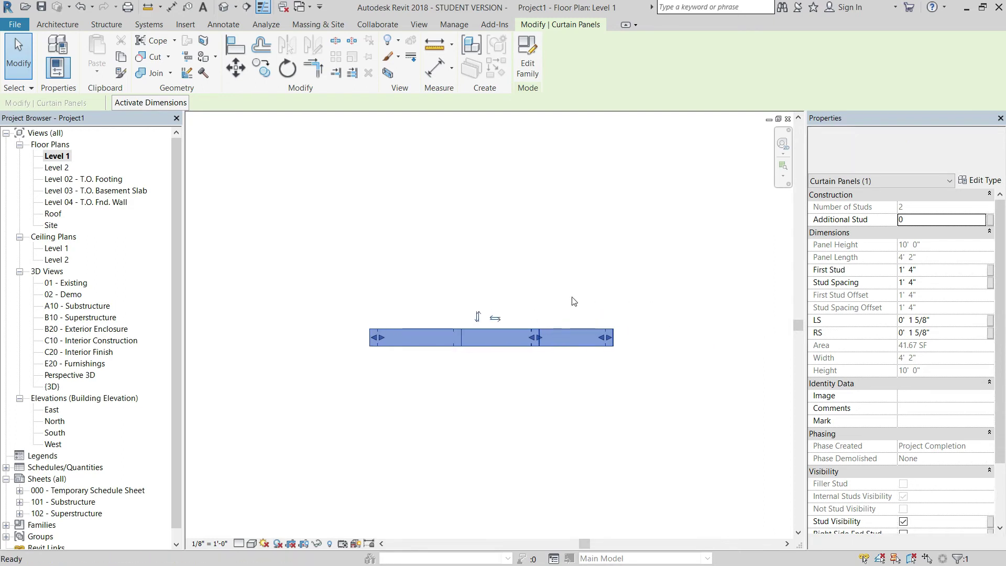
left_click(980, 217)
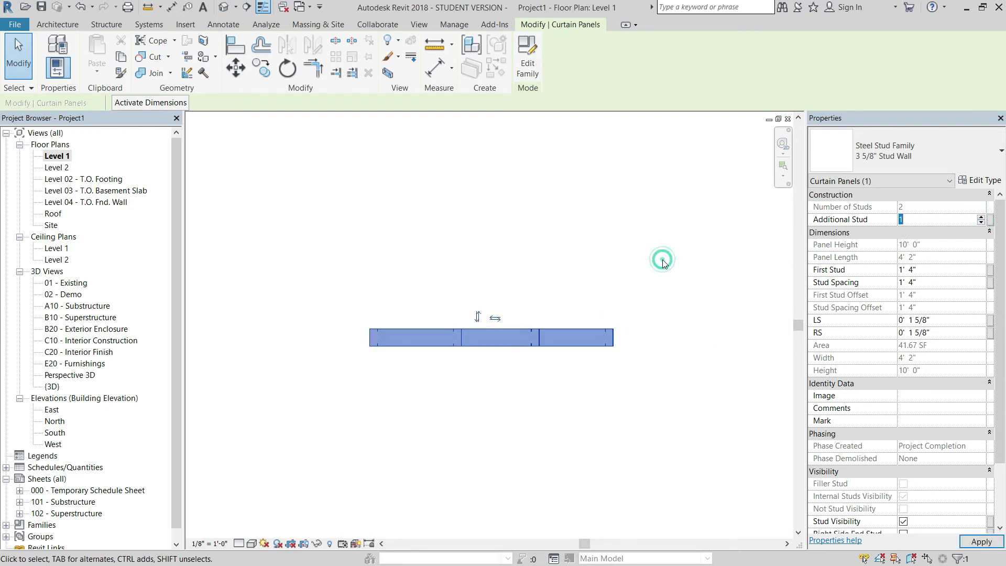
left_click(663, 262)
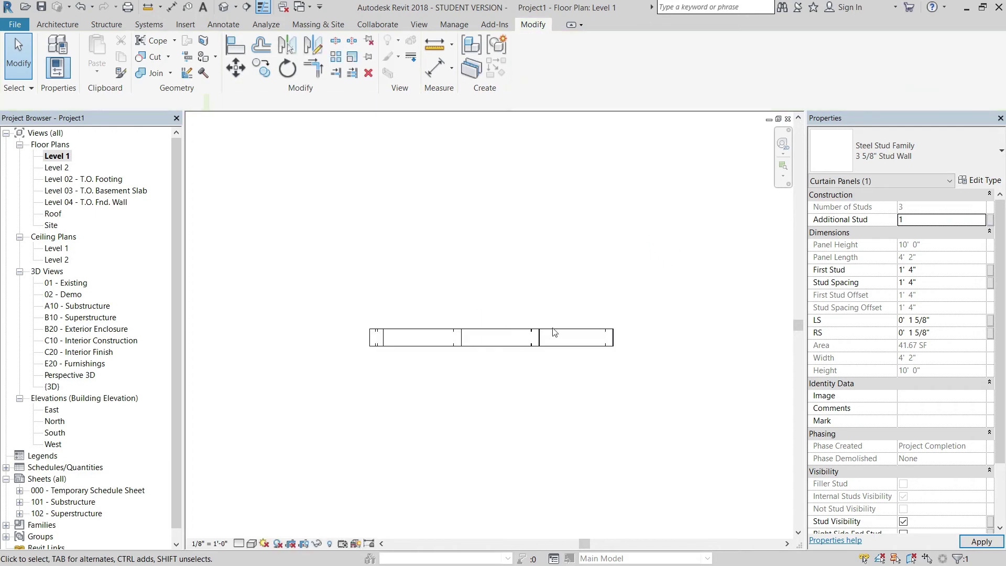
Step: Drag the curtain wall's end to shorten it to 2'-0"
left_click(403, 333)
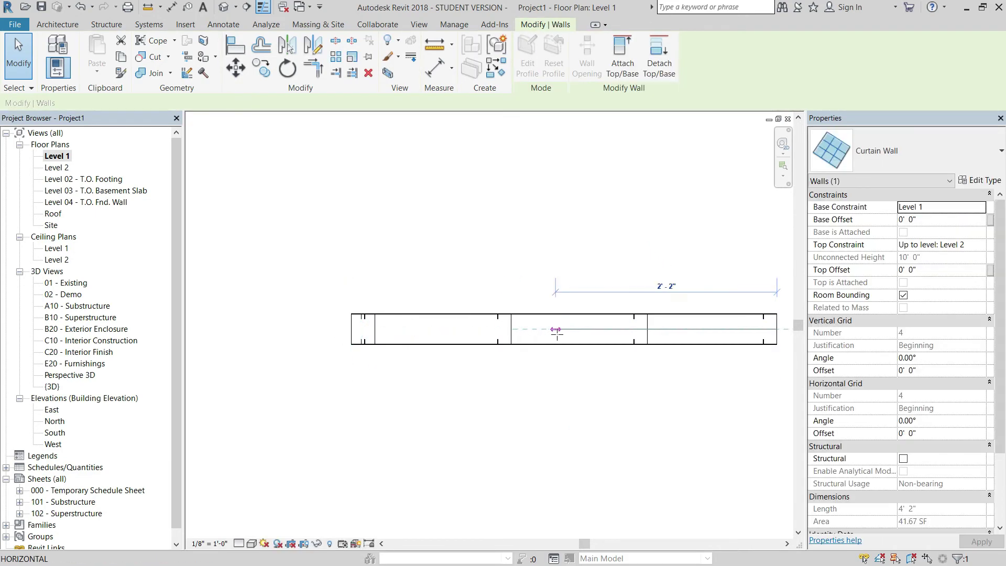
left_click(586, 333)
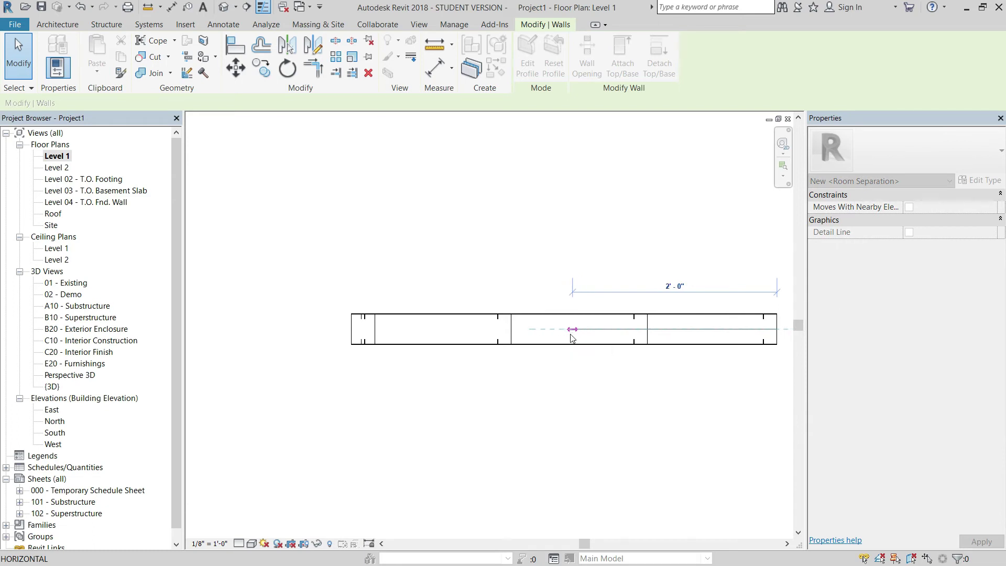
left_click(573, 338)
scroll(572, 338, "down", 3)
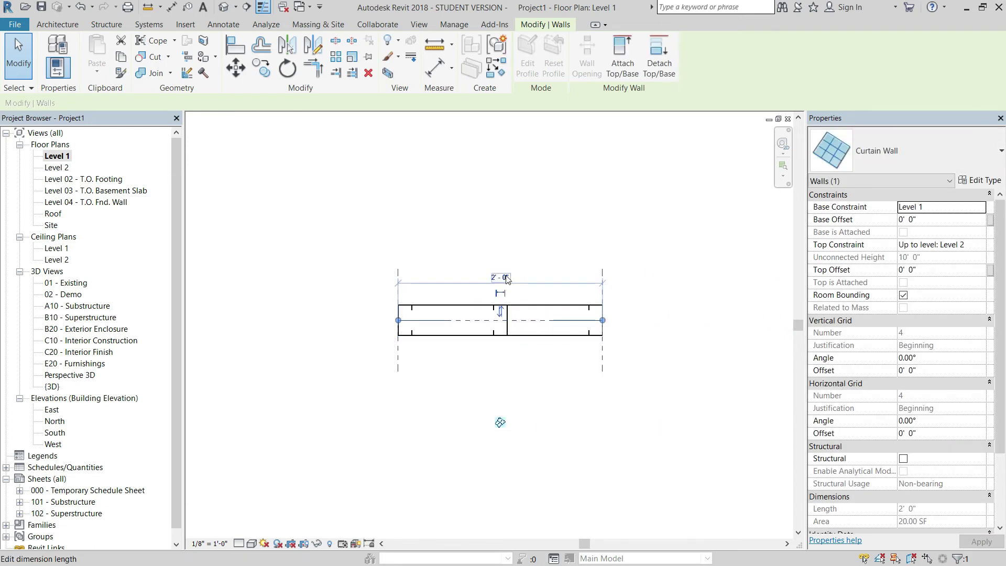
Step: Try a 1'-11" wall length, cancel the error, and select the stud panel
left_click(506, 276)
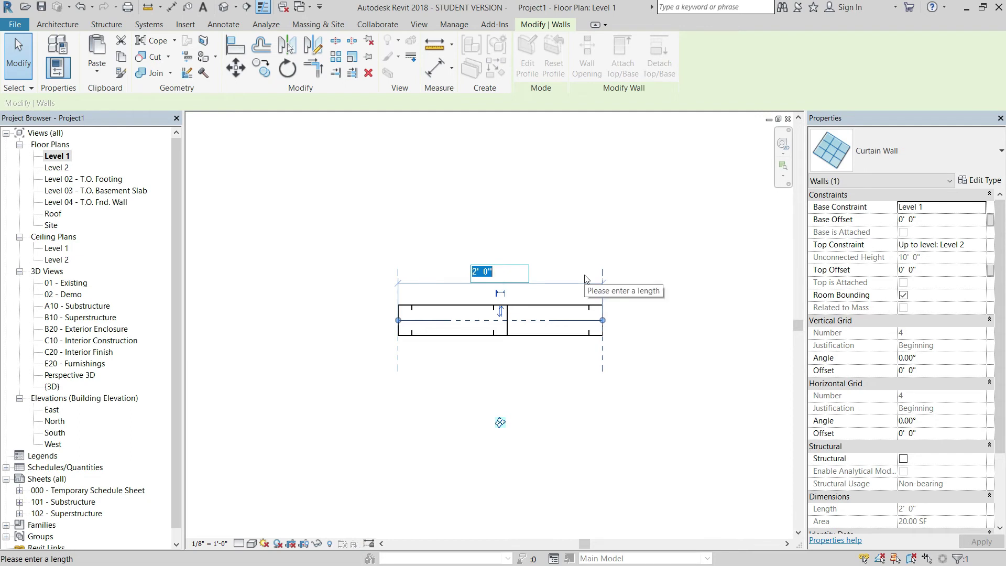
type("1' 11")
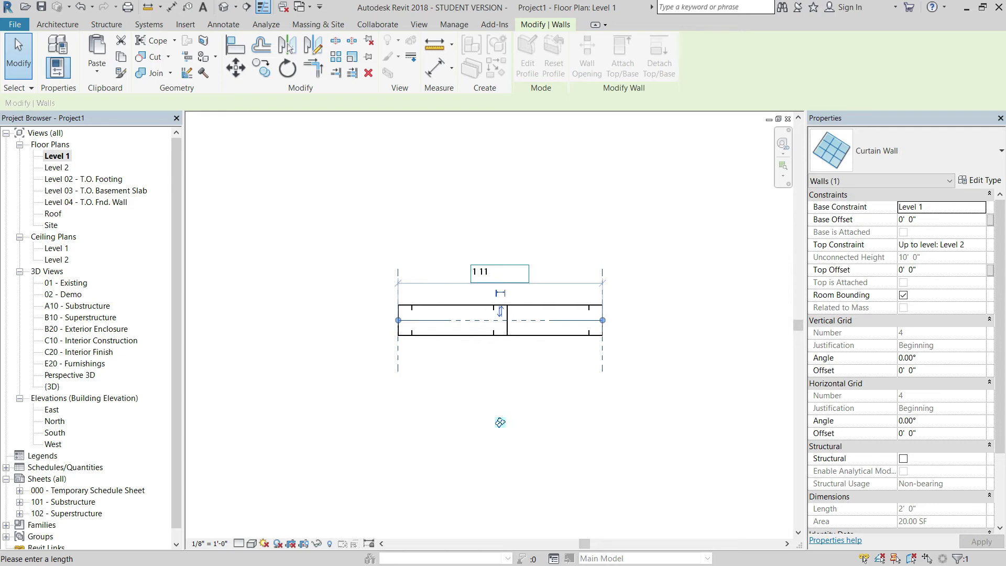
type(" - 11")
key("Return")
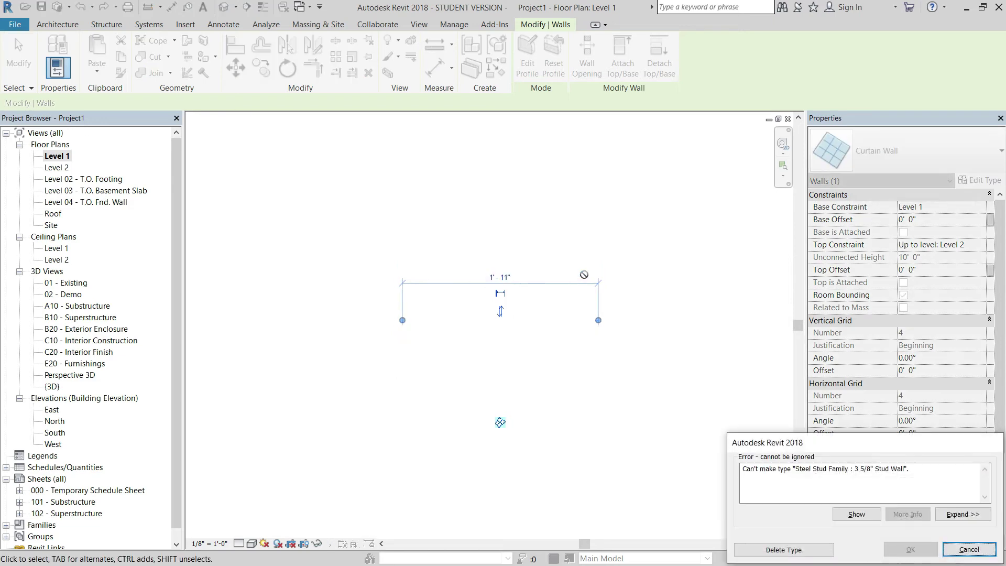
key("Escape")
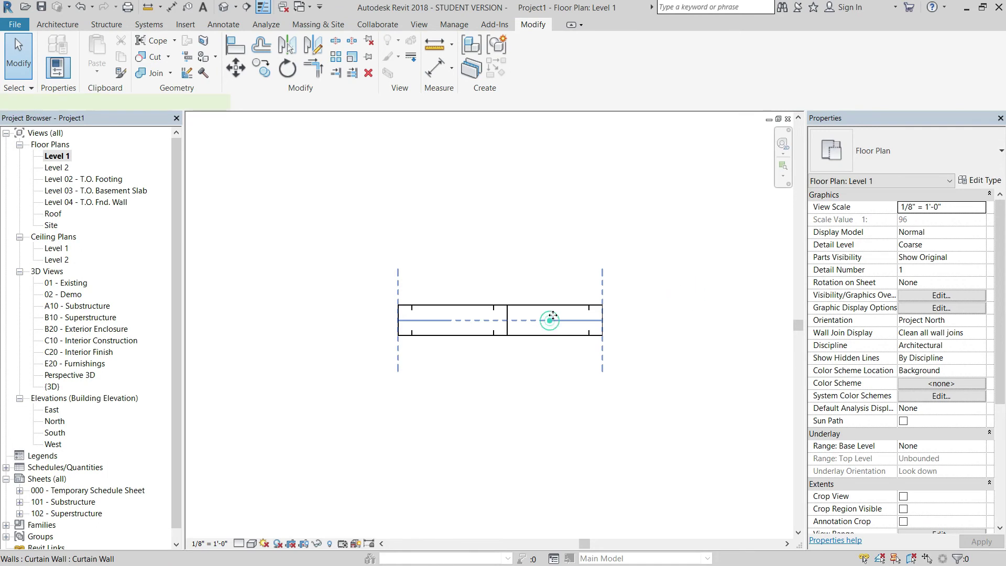
left_click(553, 315)
key("Tab")
Step: Change a stud panel property and cancel the cannot-make-type error
left_click(550, 310)
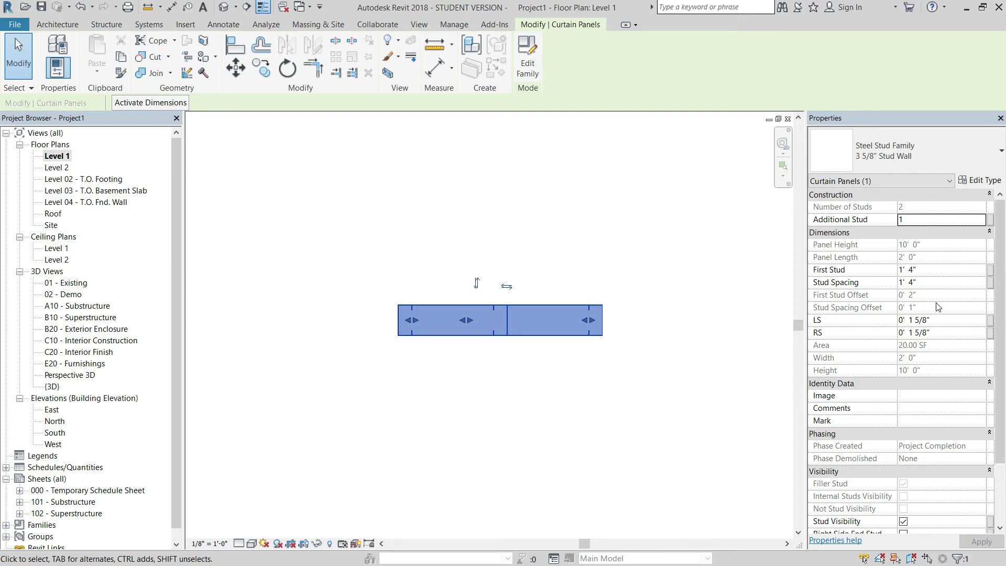
scroll(926, 284, "down", 2)
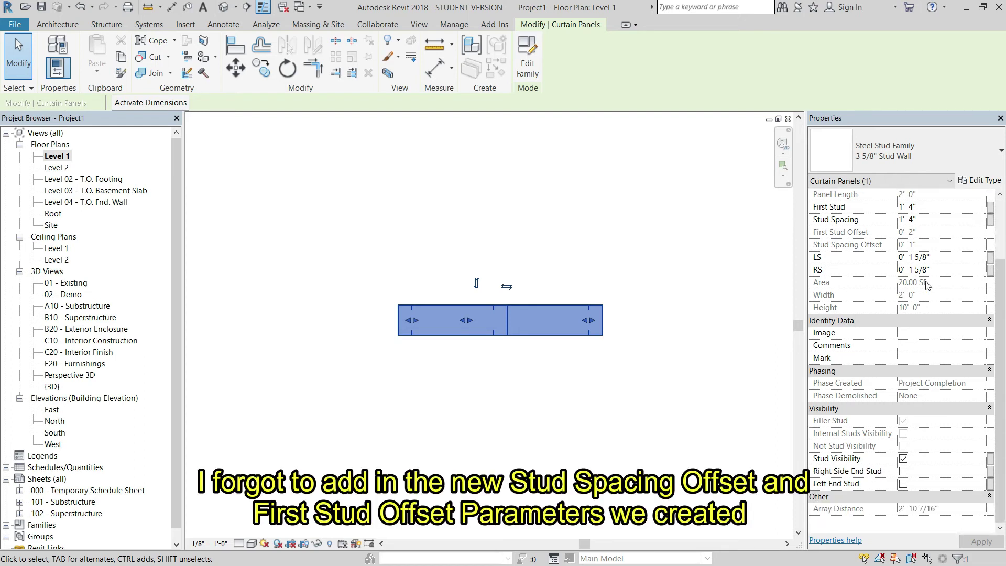
scroll(927, 284, "up", 2)
left_click(449, 321)
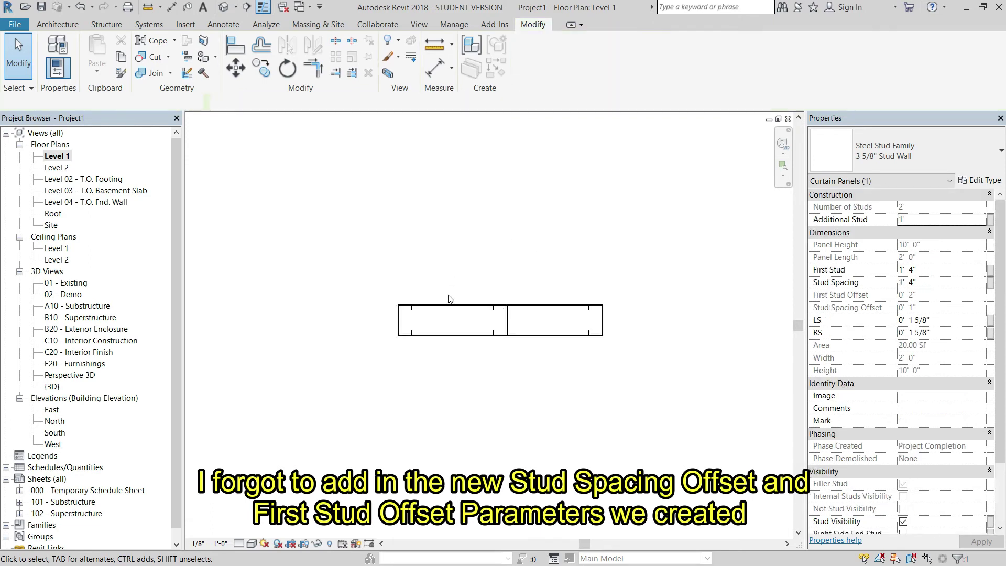
left_click(969, 549)
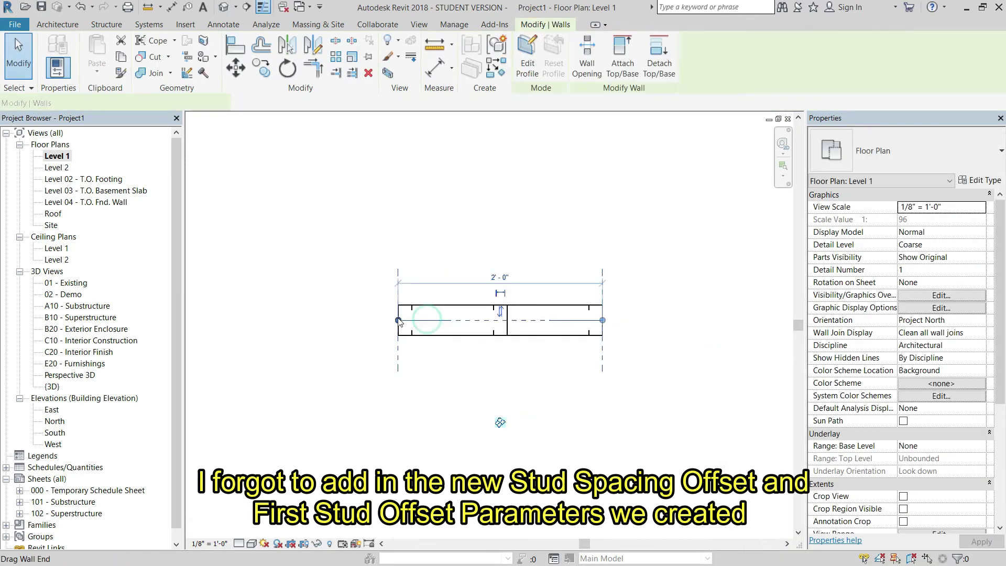
Step: Try First Stud 8 and a shorter wall, dismiss the error, then edit the stud panel family
scroll(703, 334, "up", 3)
left_click(703, 336)
scroll(703, 334, "down", 3)
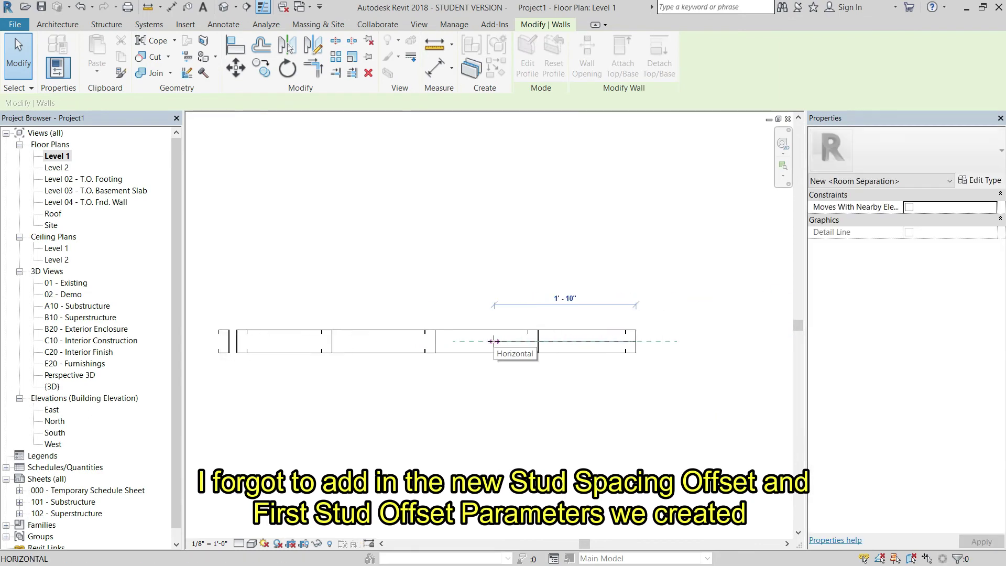
left_click(359, 321)
scroll(524, 336, "up", 3)
left_click(524, 336)
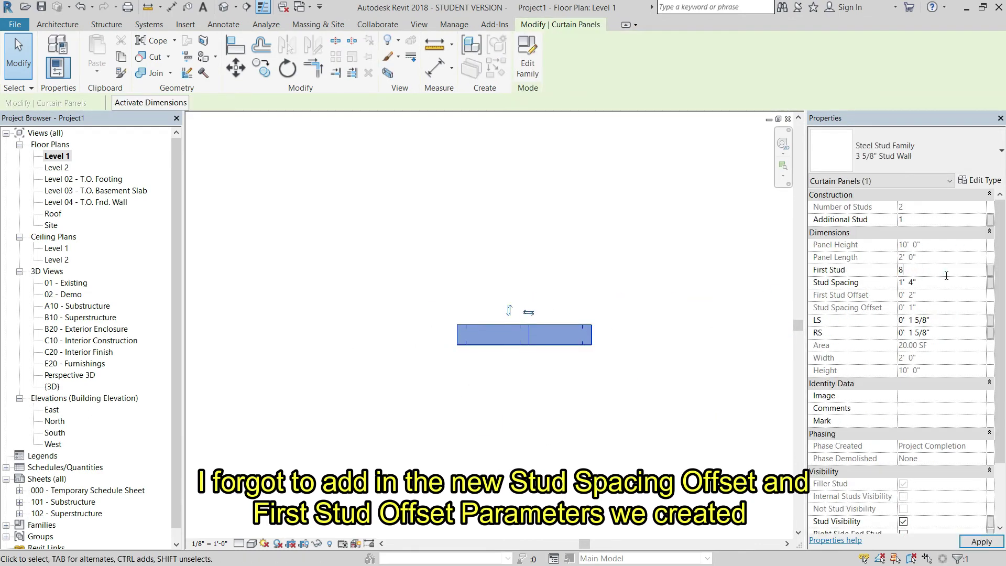
key("Escape")
left_click(470, 340)
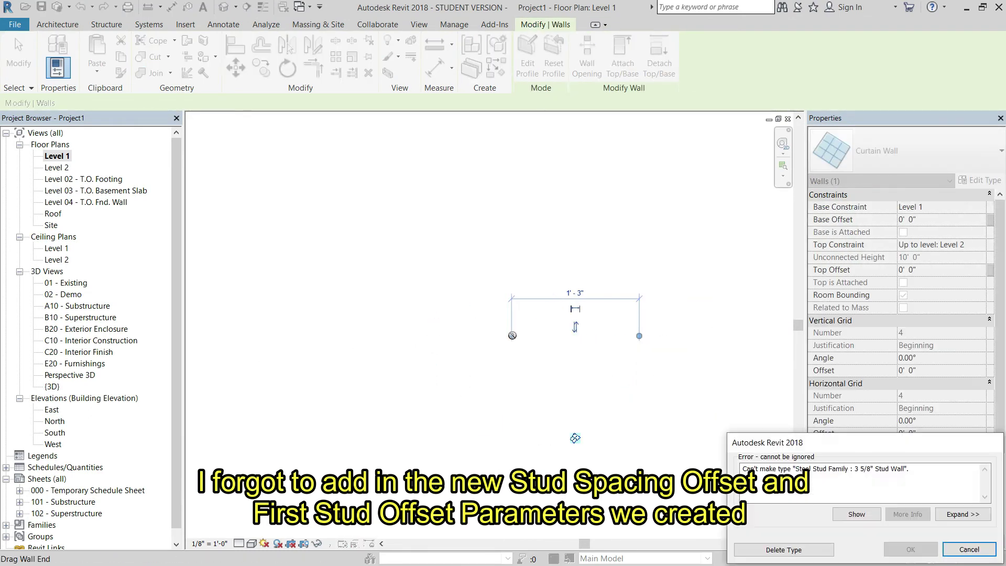
key("Escape")
left_click(649, 344)
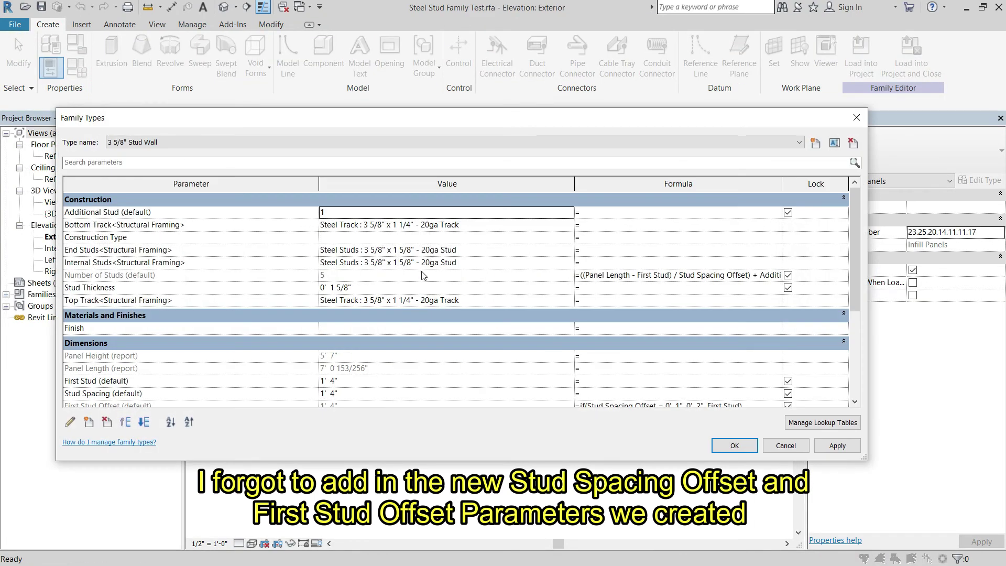
Step: Scroll to the Number of Studs formula in Family Types, check it, and close with OK
scroll(424, 276, "down", 1)
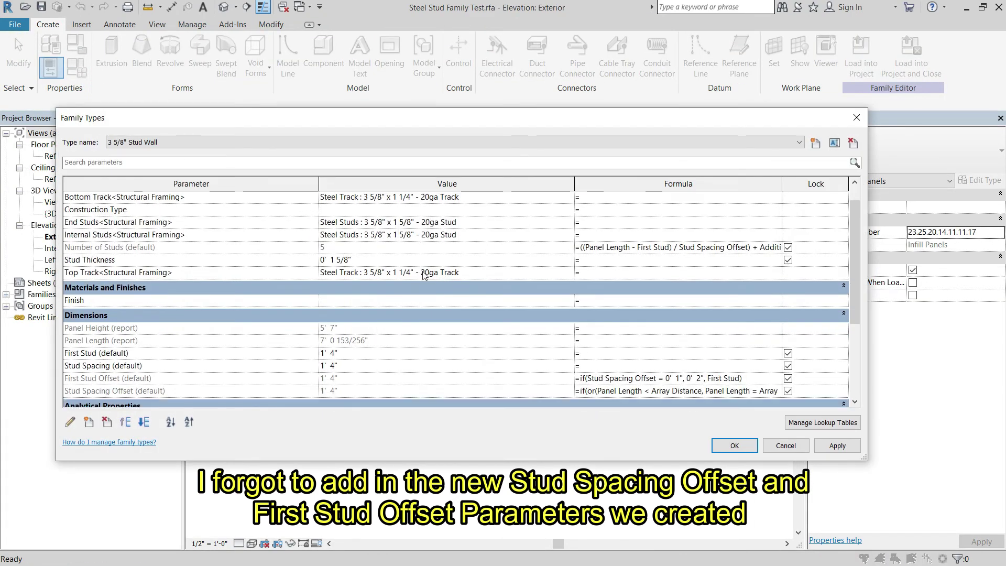
scroll(423, 275, "down", 1)
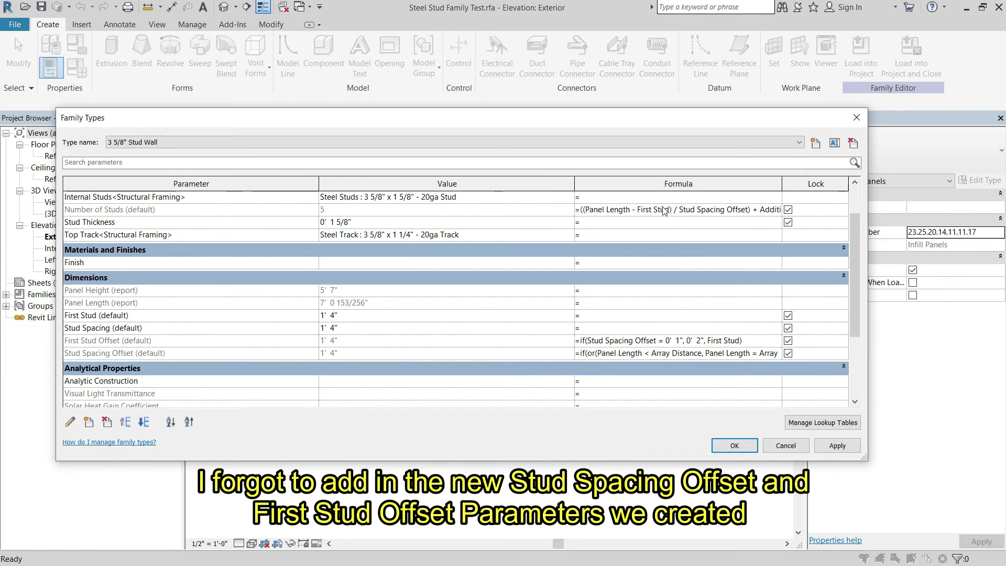
left_click_drag(582, 210, 837, 209)
left_click(735, 446)
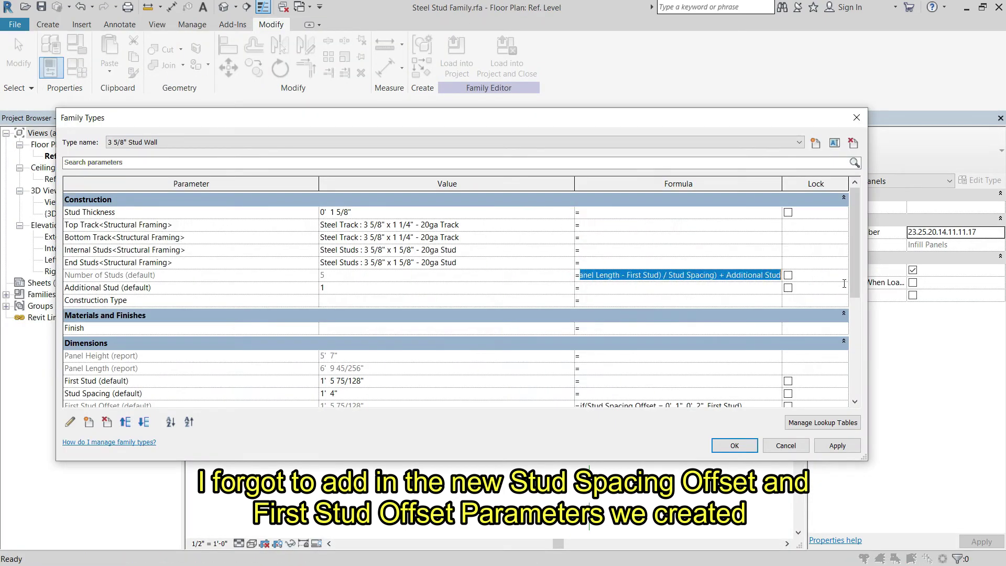
Step: Close Family Types and load the steel stud family into Project1
left_click(730, 447)
left_click(456, 55)
left_click(470, 384)
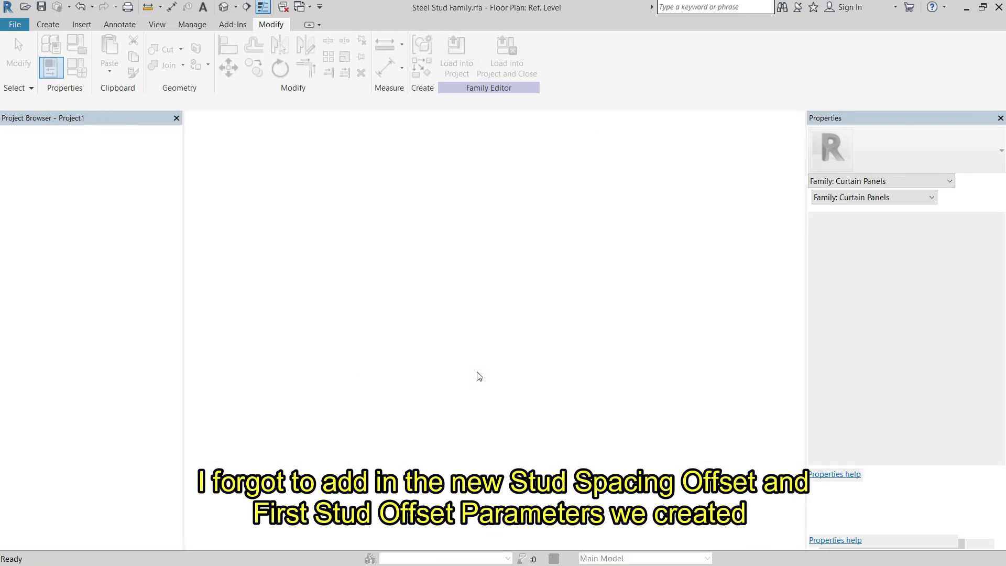
left_click(398, 329)
left_click(427, 306)
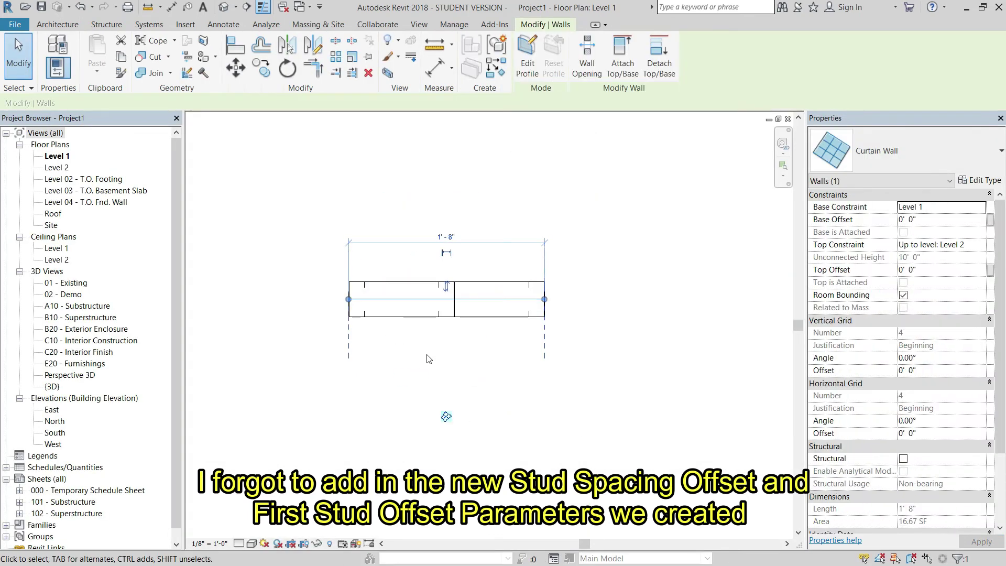
left_click(476, 346)
Step: Reopen the curtain panel's family for editing from the plan
double_click(499, 329)
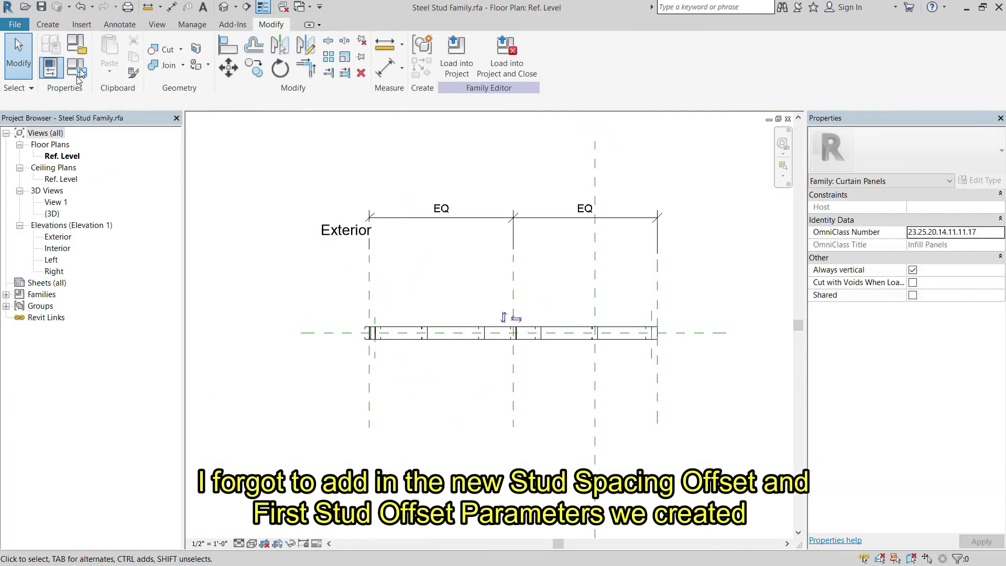
scroll(544, 279, "up", 5)
scroll(440, 221, "up", 3)
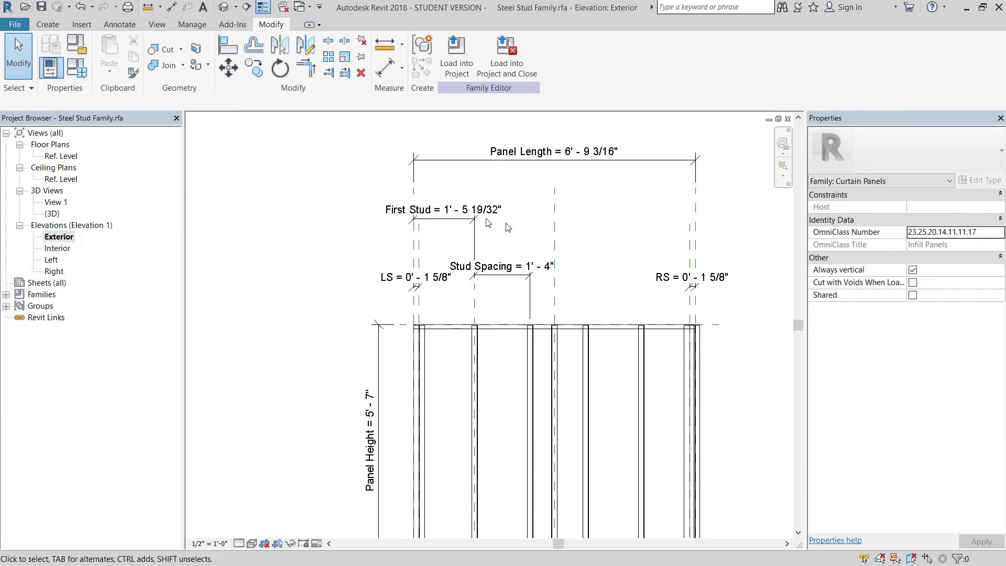
left_click(440, 215)
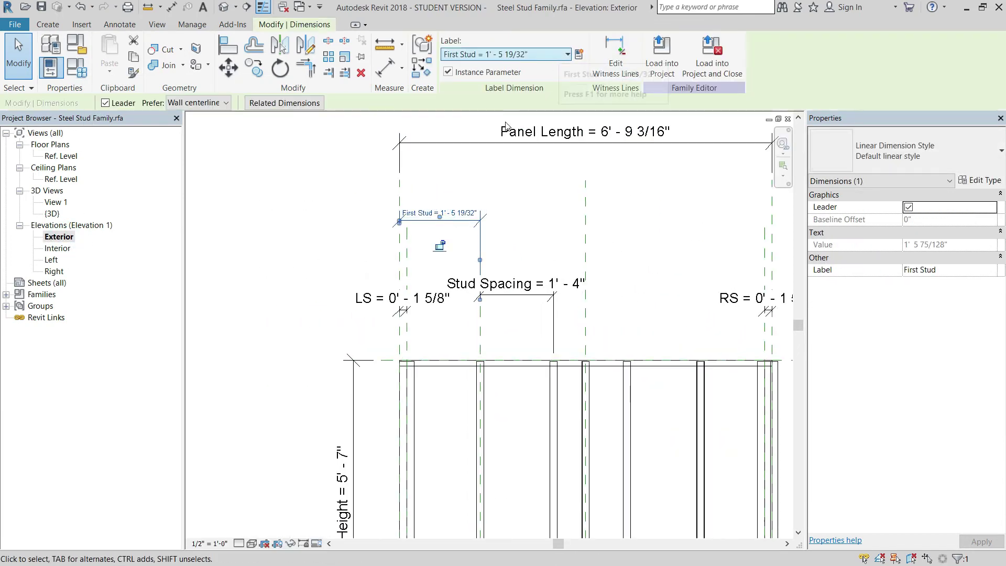
left_click(524, 199)
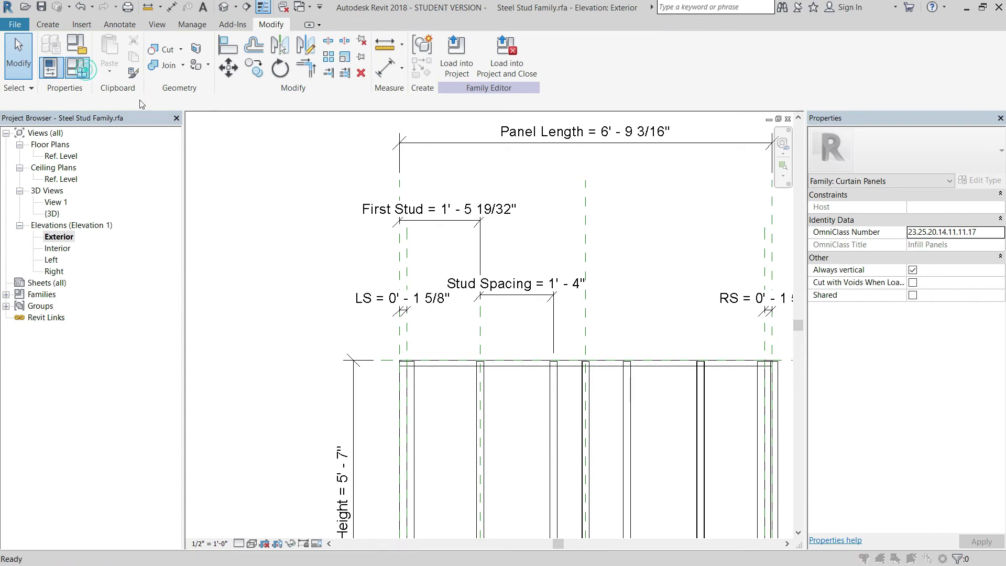
Step: Set the First Stud default value to 16 (1' 4") in Family Types
left_click(78, 68)
scroll(329, 273, "down", 5)
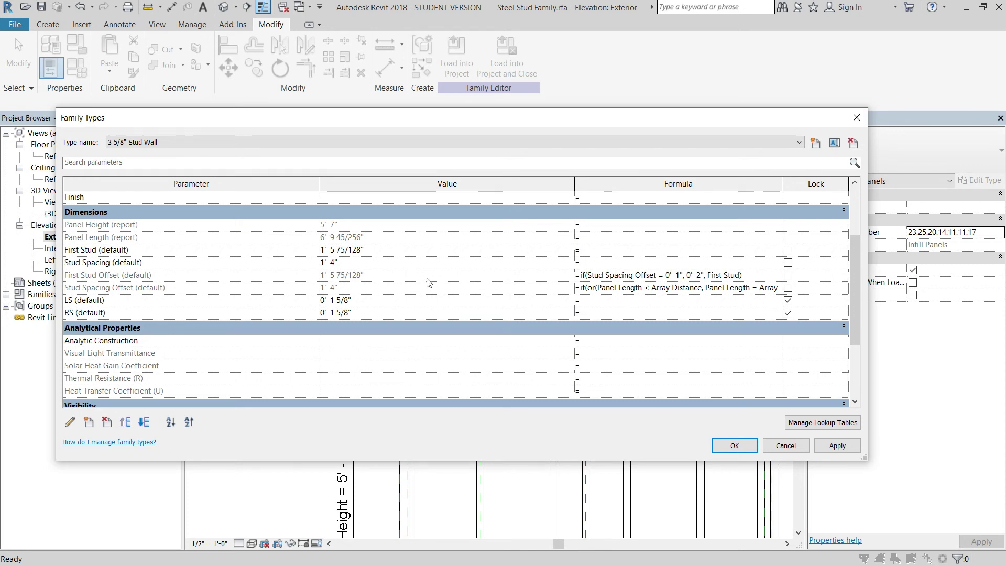
left_click(393, 249)
type("16")
key("Tab")
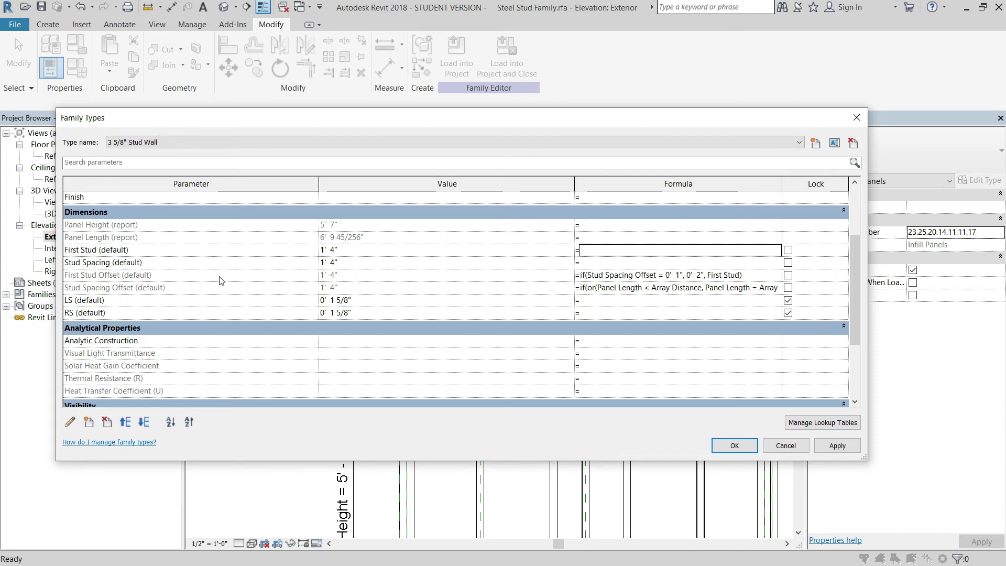
Step: Accept Family Types and label the First Stud dimension with First Stud Offset
left_click(734, 446)
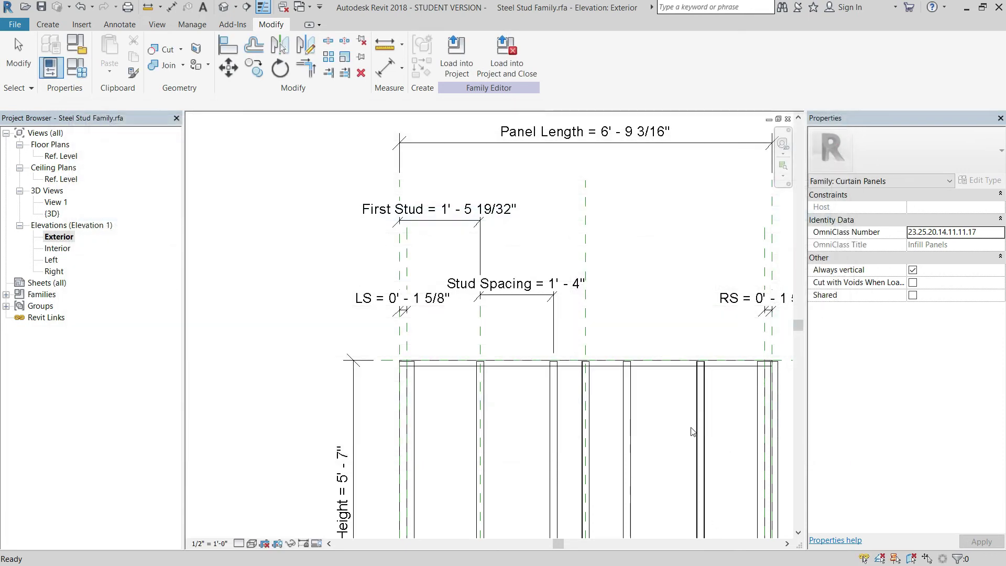
left_click(444, 220)
left_click(443, 219)
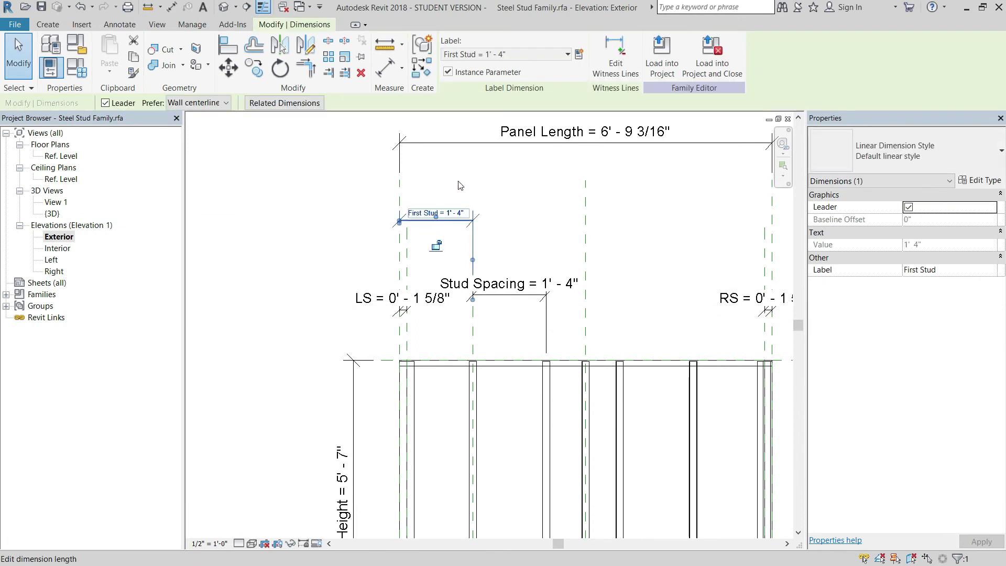
left_click(526, 54)
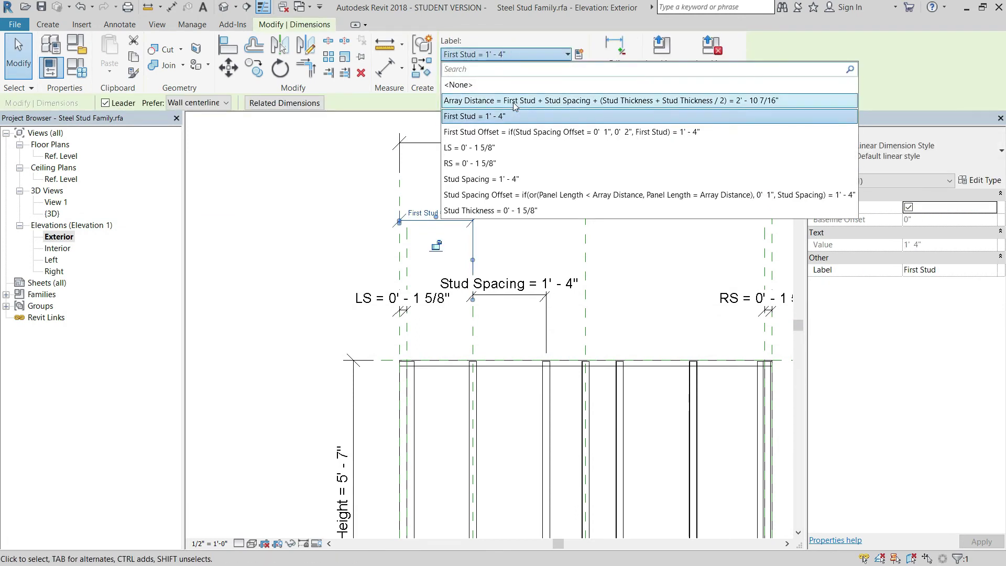
left_click(510, 131)
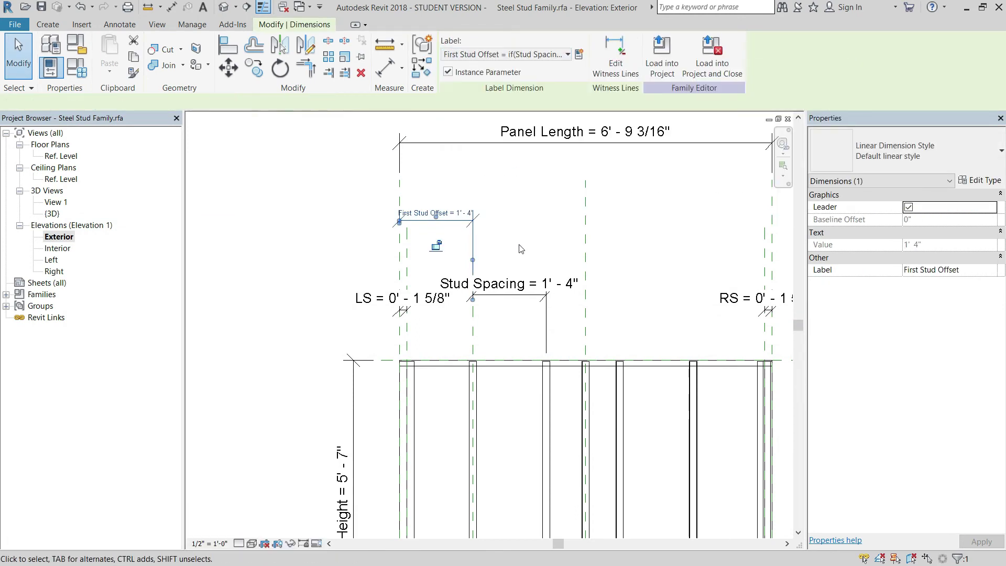
left_click(518, 251)
Step: Label the Stud Spacing dimension with Stud Spacing Offset
left_click(510, 291)
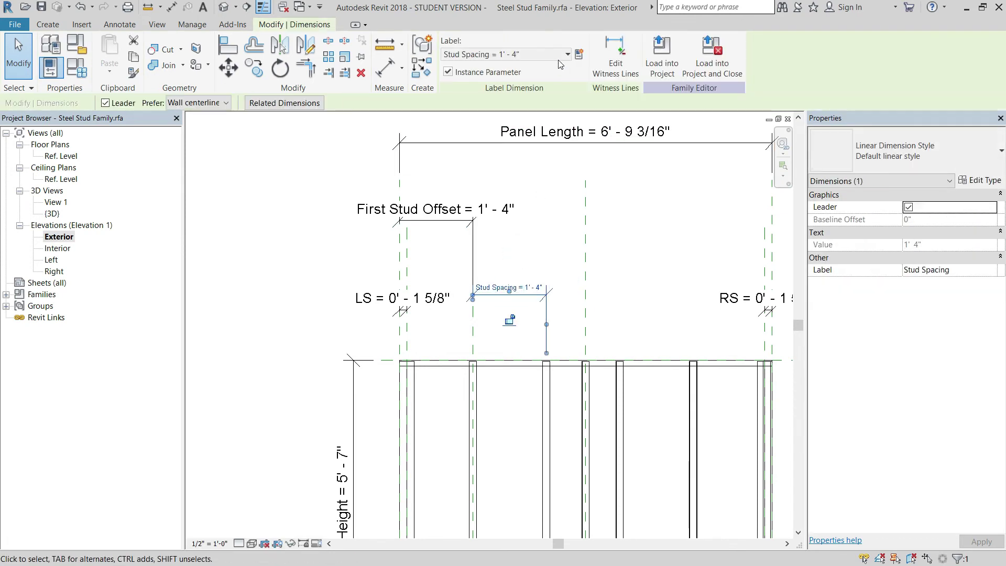
left_click(524, 54)
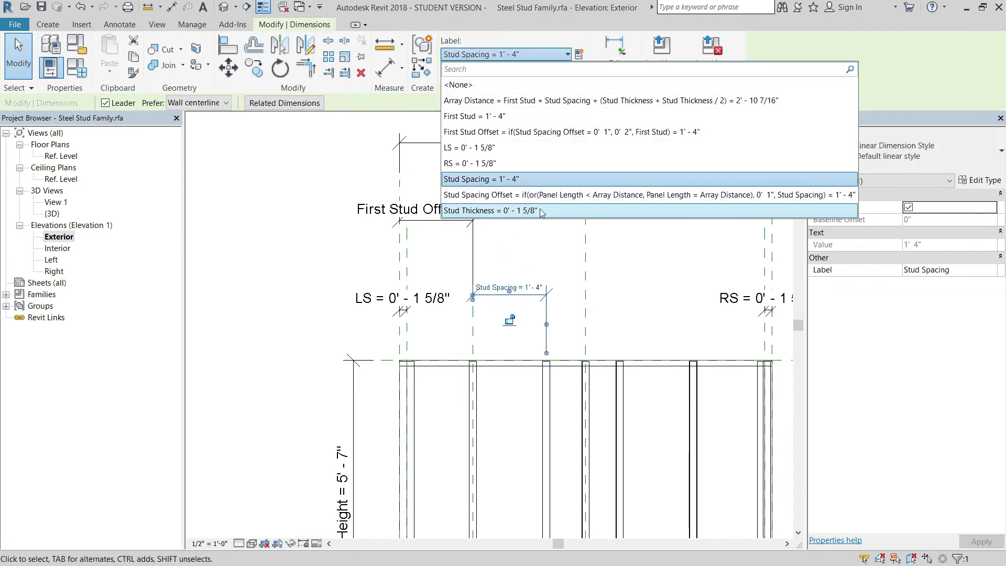
left_click(538, 195)
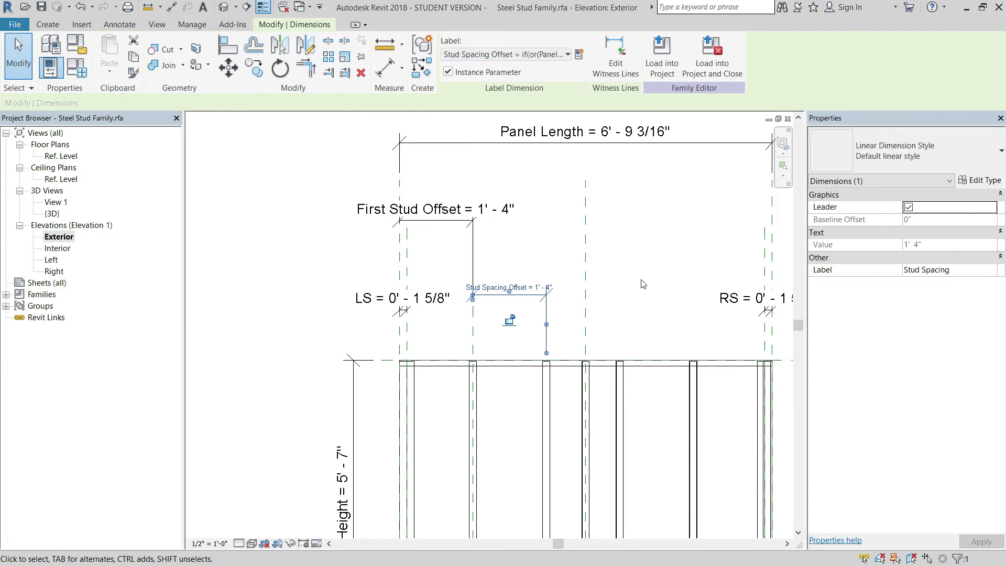
left_click(629, 270)
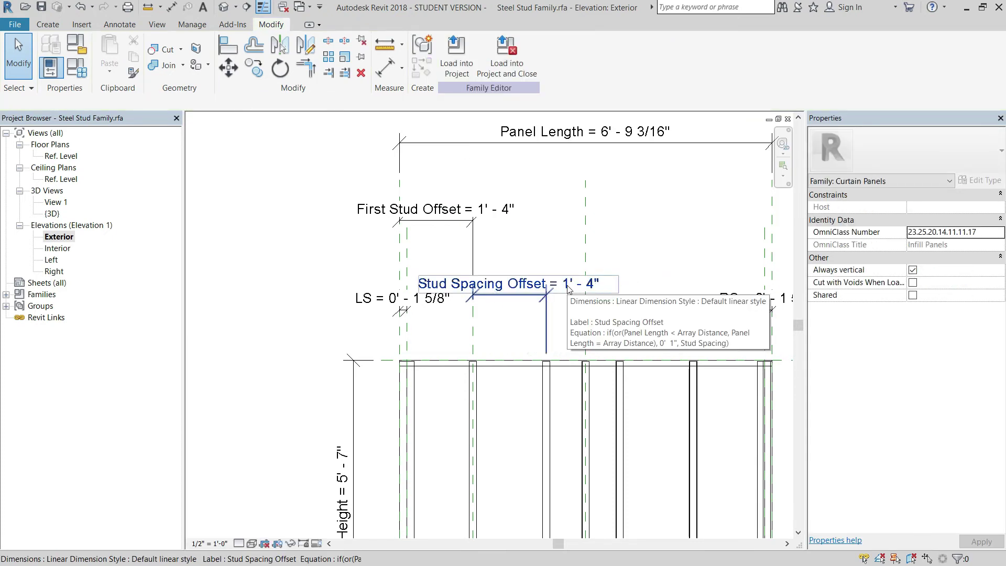
Step: Close Family Types unchanged and send the steel stud family to Project1 with Load into Project
scroll(458, 290, "down", 2)
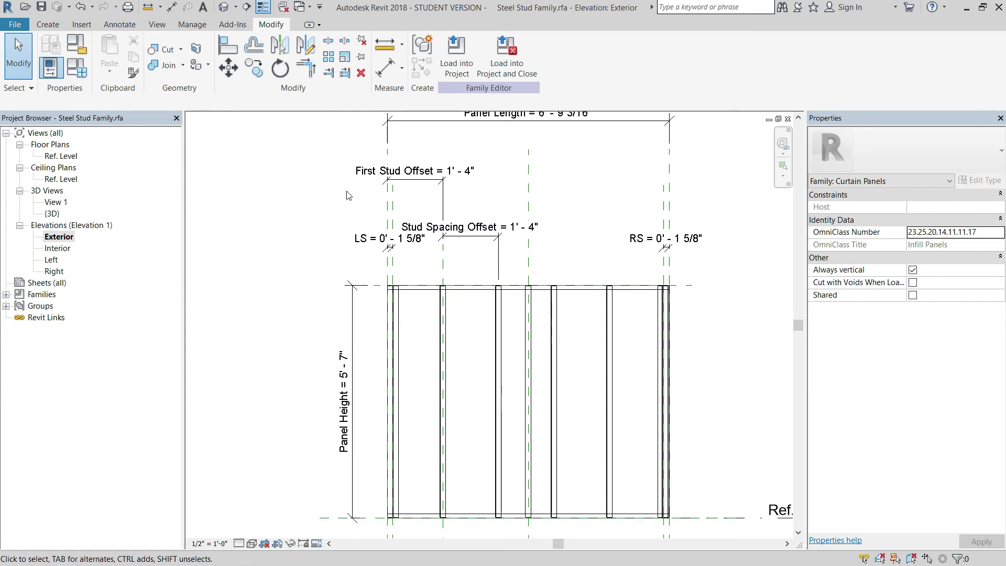
left_click(60, 72)
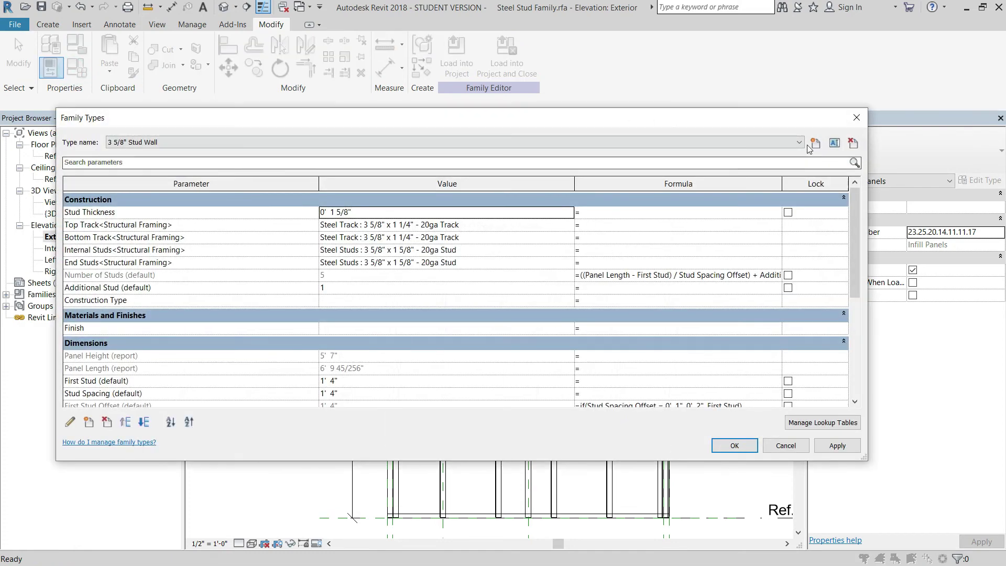
left_click(735, 445)
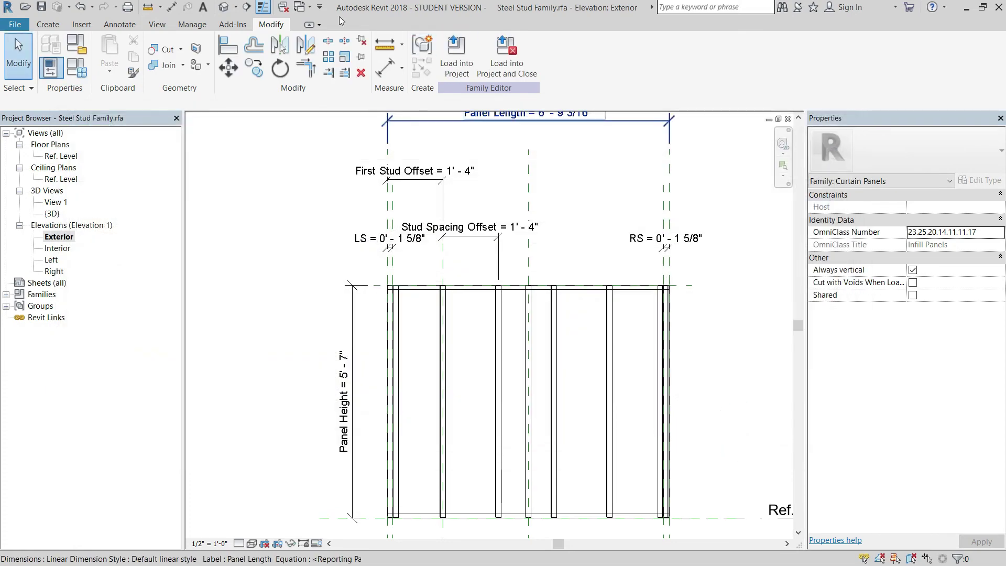
left_click(445, 64)
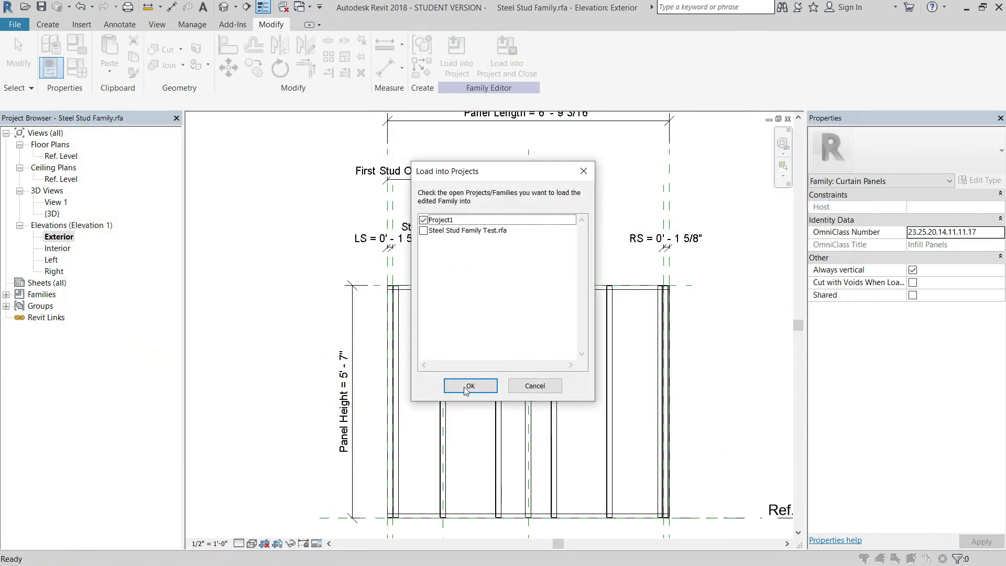
left_click(469, 388)
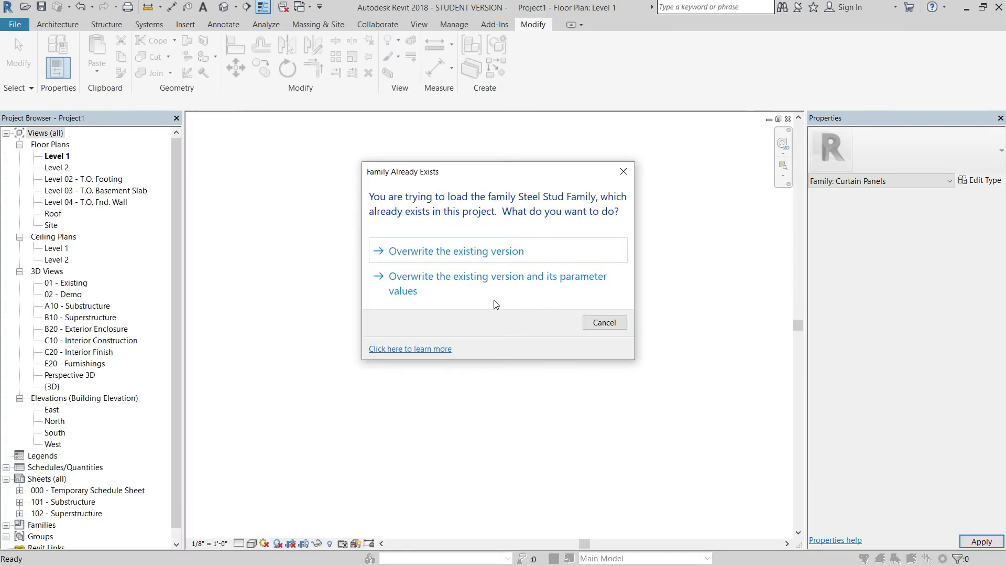
Step: Overwrite the existing family, then drag the curtain wall's end out to 2'-8"
left_click(483, 285)
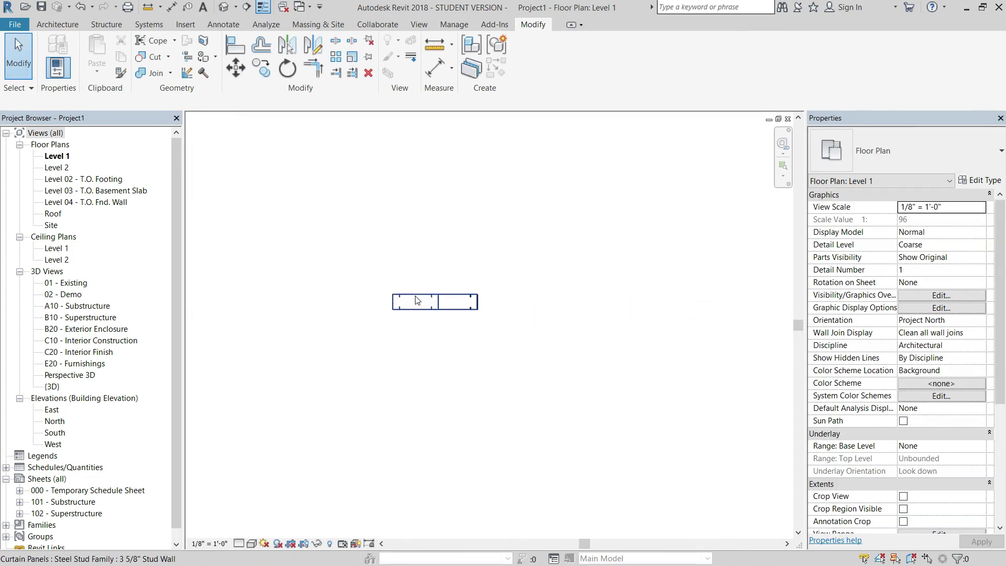
left_click(433, 309)
scroll(414, 307, "up", 3)
left_click(414, 306)
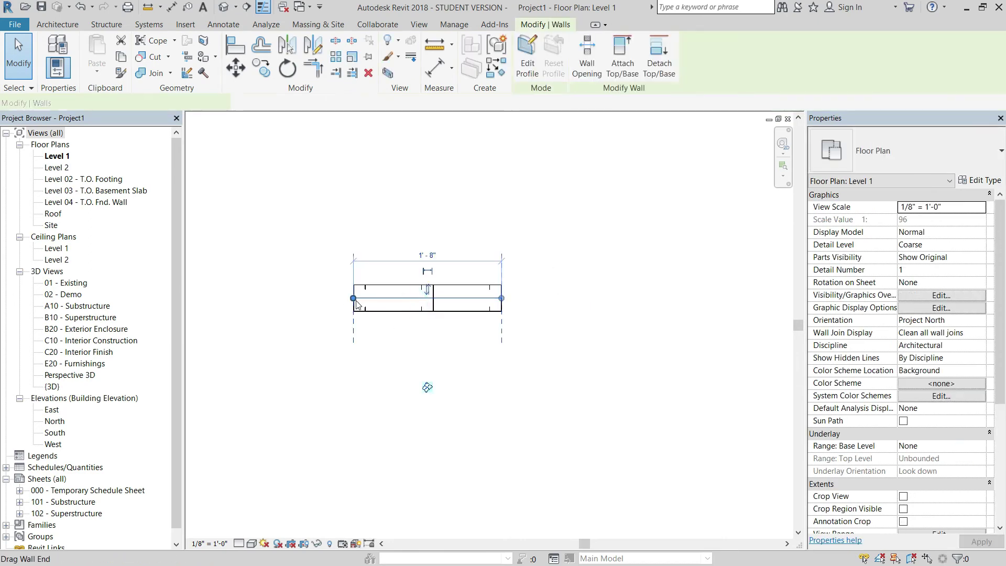
left_click_drag(354, 298, 266, 298)
middle_click_drag(382, 387, 520, 394)
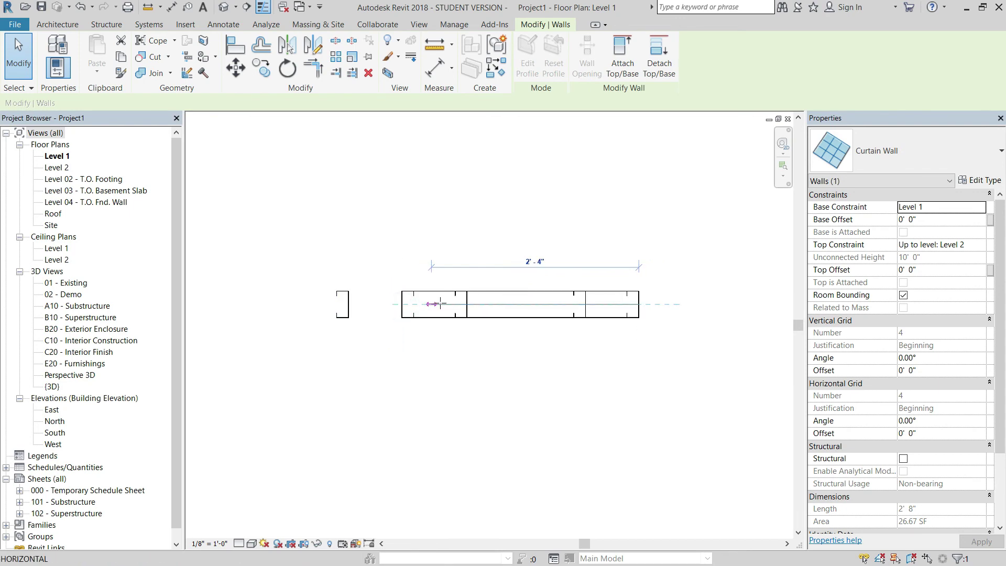
Step: Resize the curtain wall to 2'-0", then enter a 1'-11" length
key("r")
key("s")
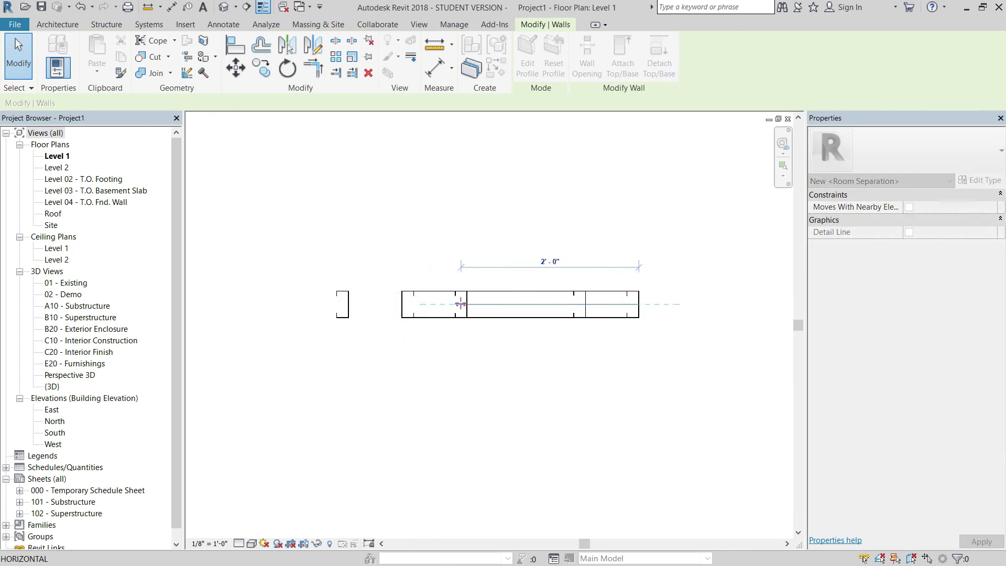
left_click_drag(461, 307, 461, 305)
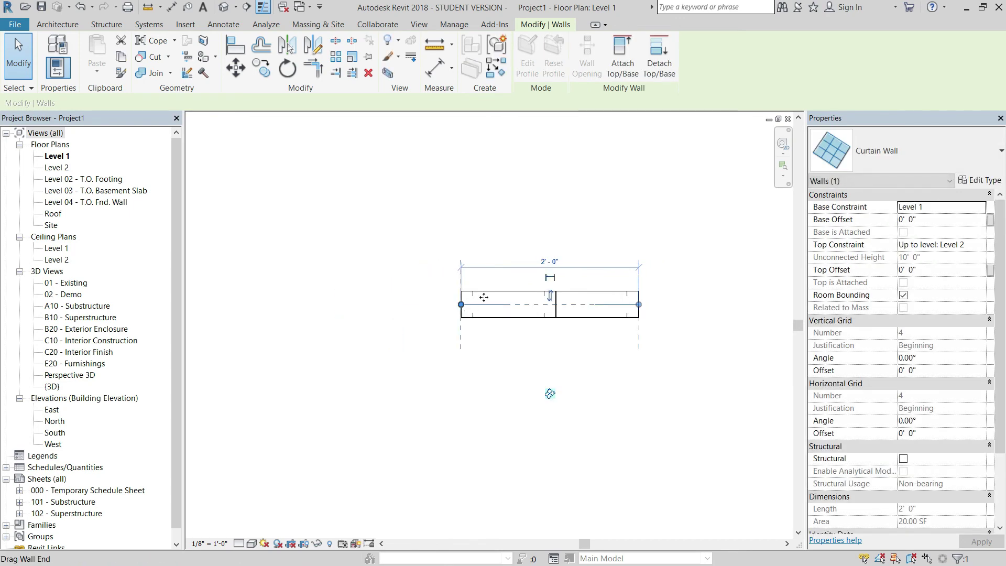
left_click(549, 260)
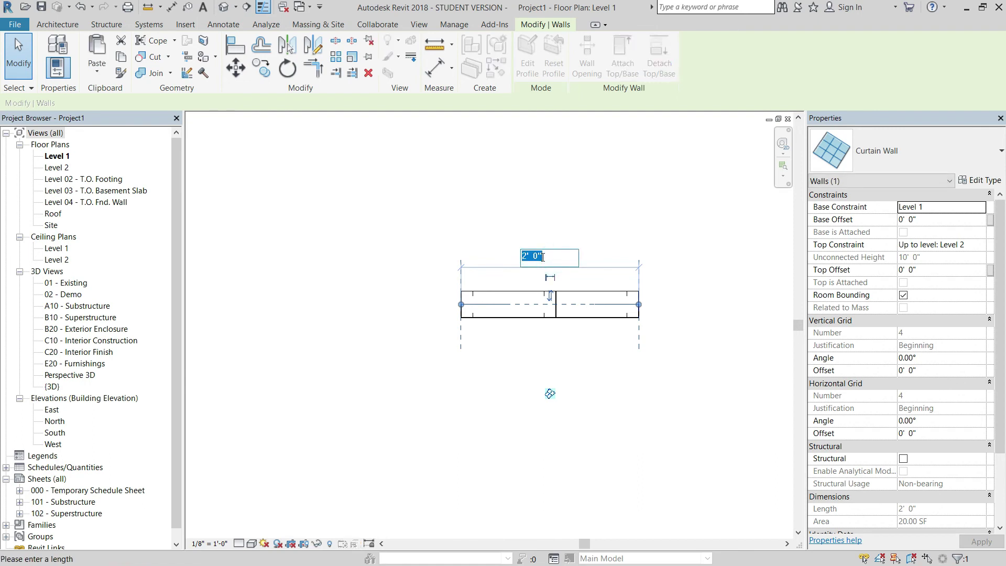
key("Return")
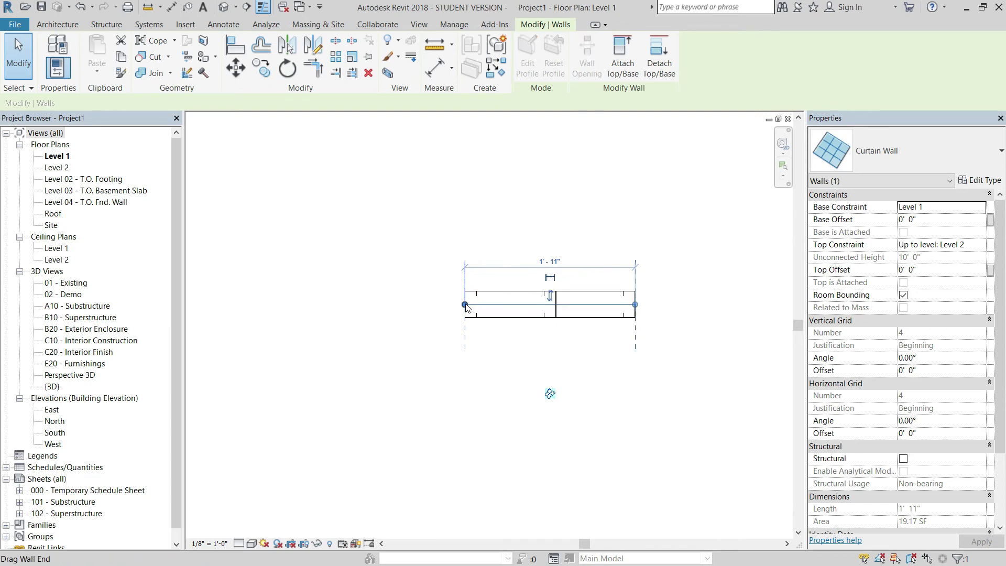
Step: Undo stray room separation lines and shorten the curtain wall further
key("r")
key("s")
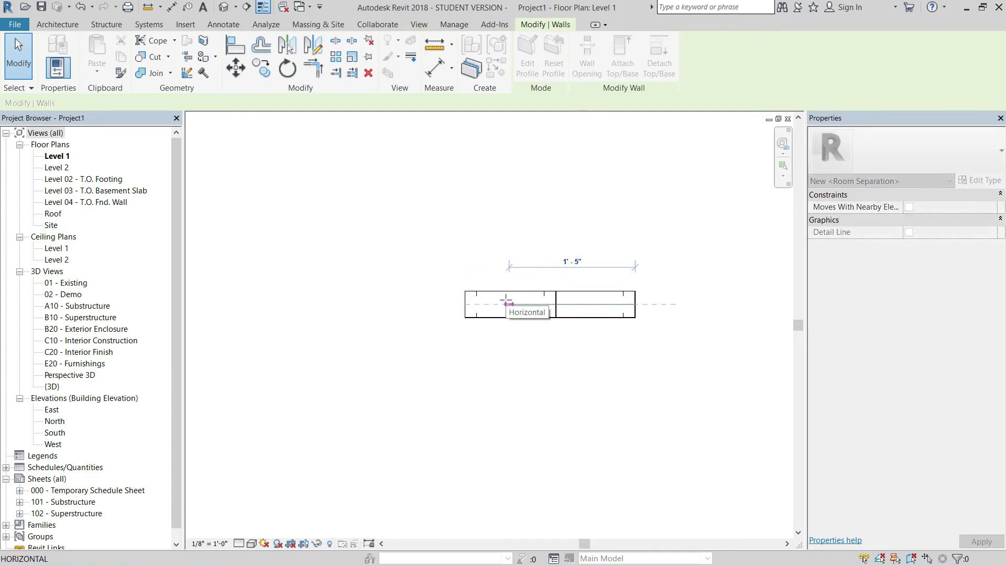
key("ctrl+z")
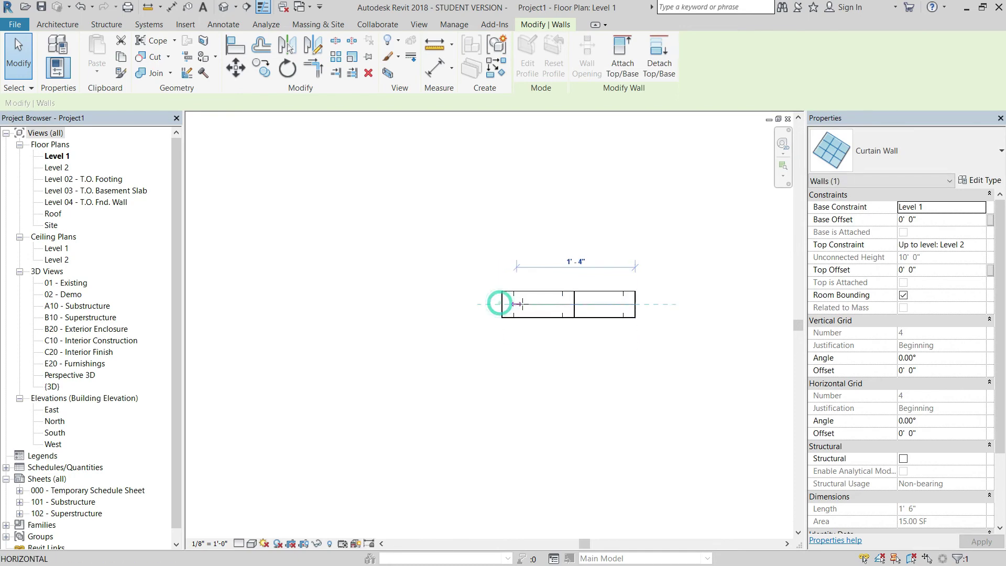
key("r")
key("s")
key("ctrl+y")
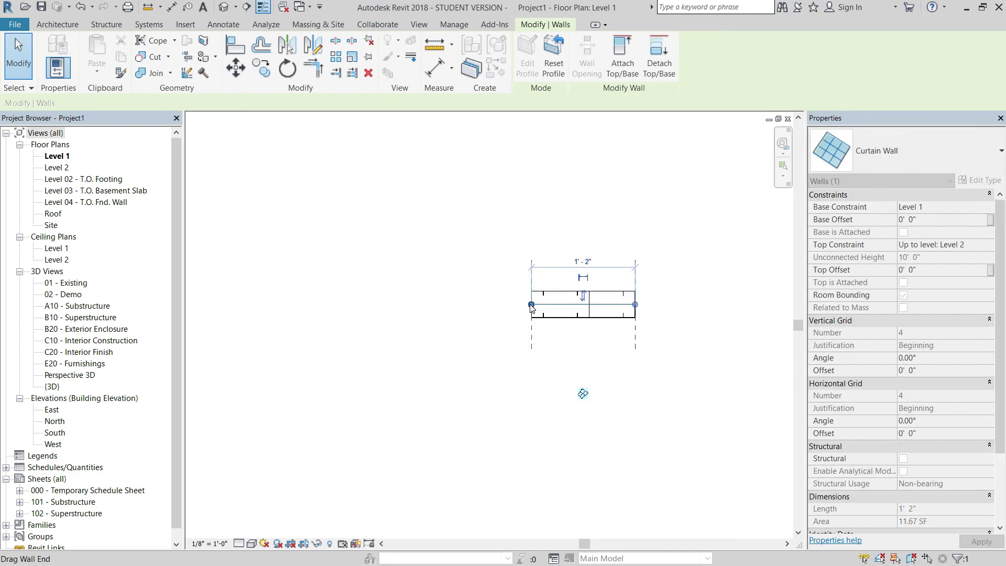
left_click(532, 304)
key("r")
key("s")
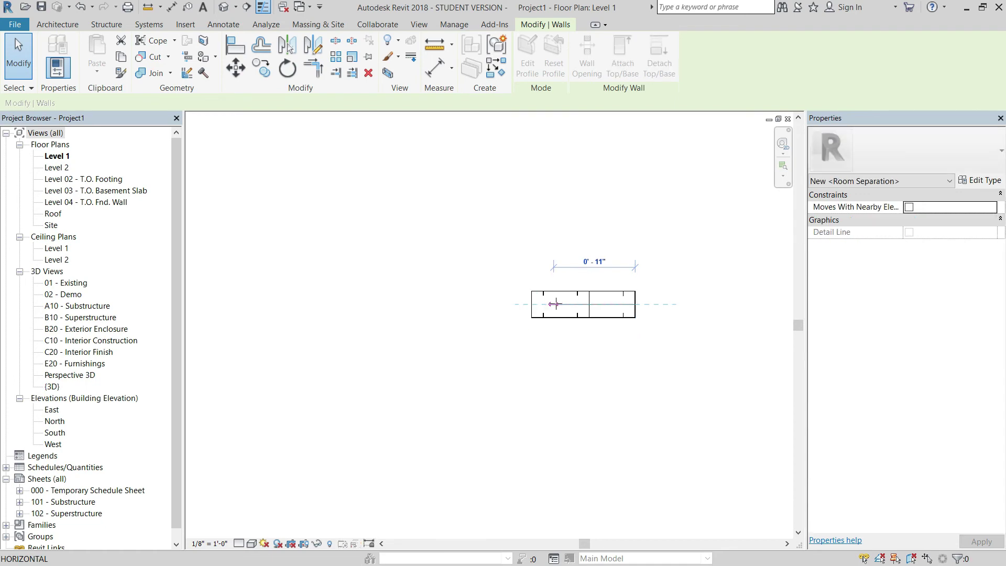
key("ctrl+z")
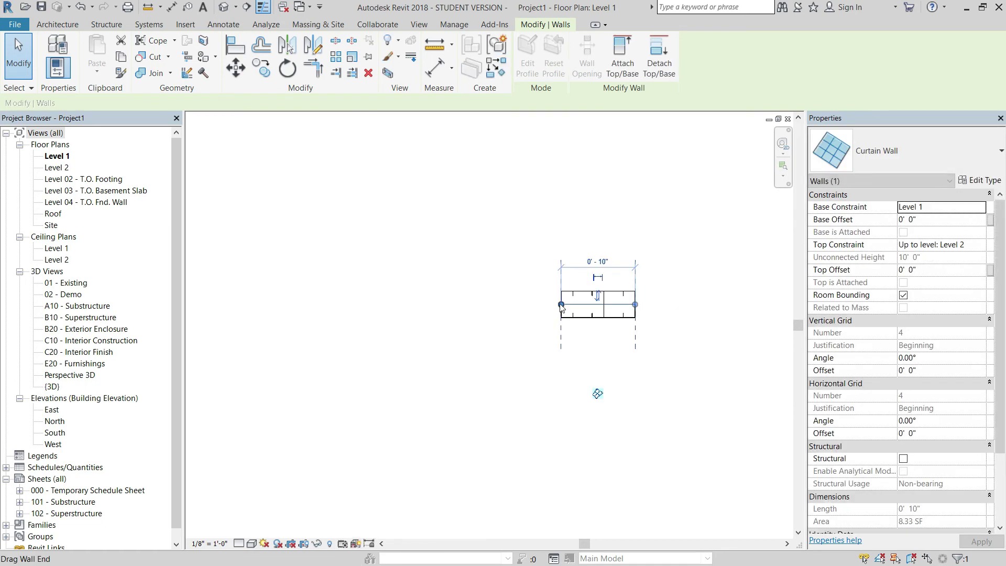
Step: Recentre the plan and select the steel stud panel in the 0'-10" wall
left_click(674, 325)
middle_click_drag(599, 327, 511, 321)
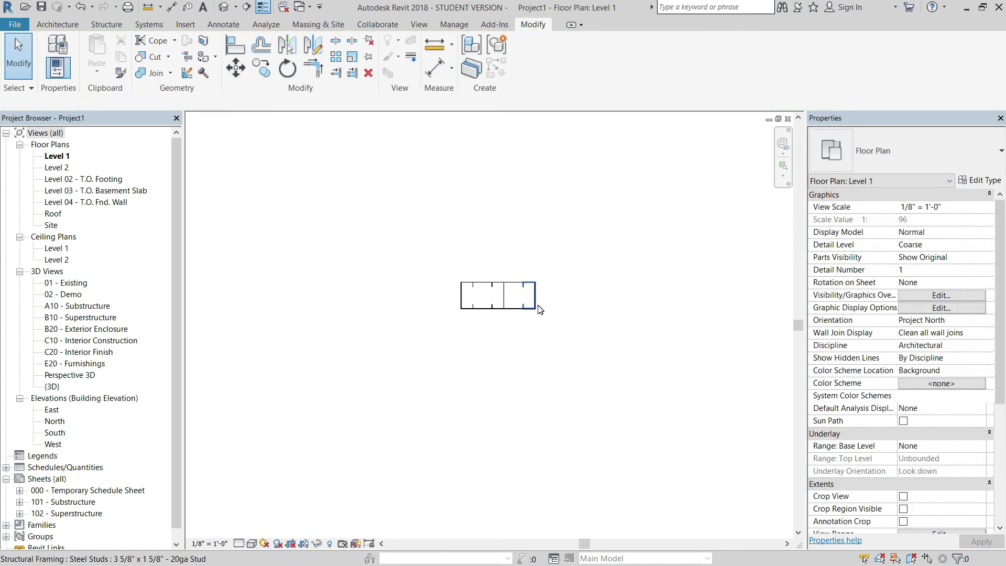
left_click(533, 302)
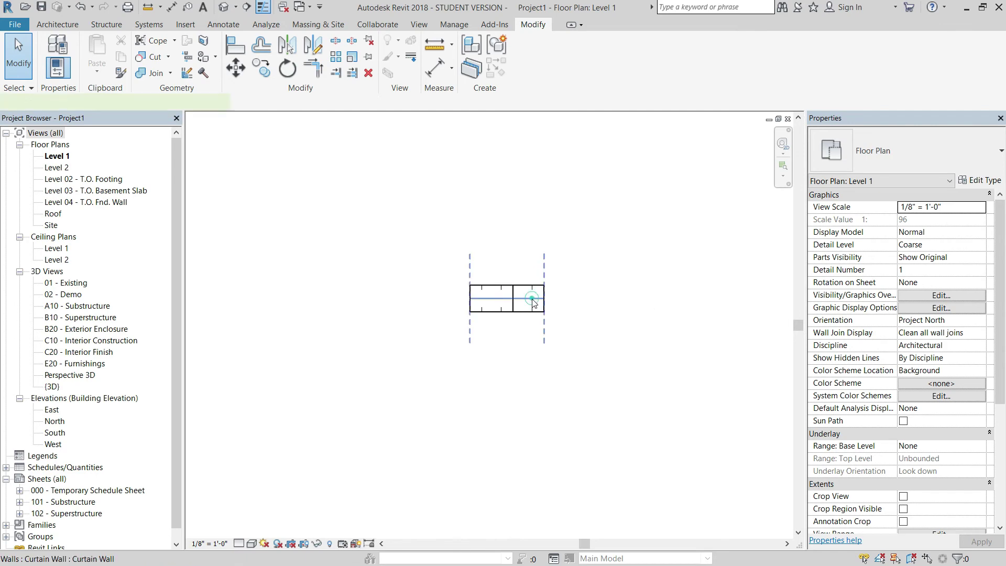
left_click(602, 292)
left_click(529, 284)
left_click(634, 267)
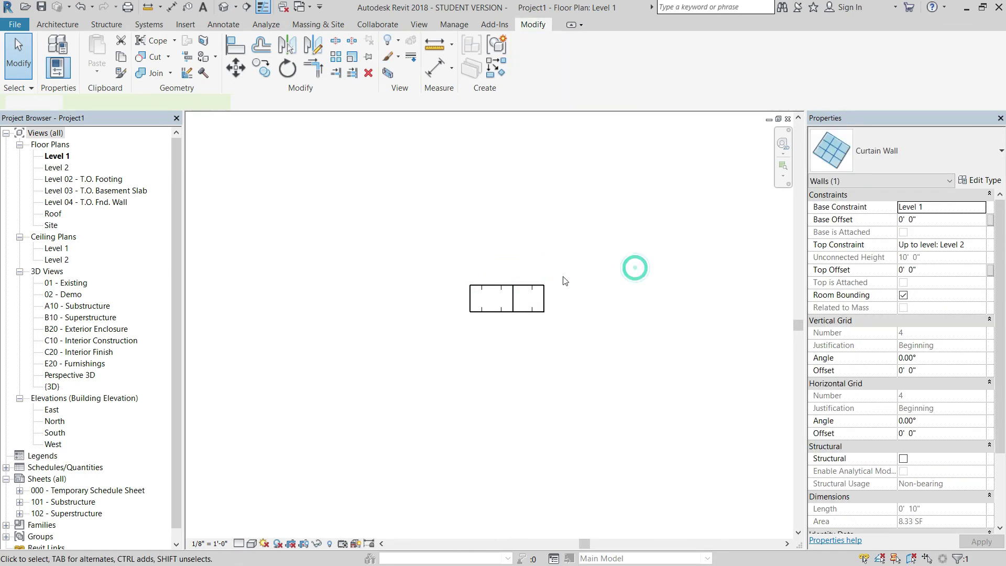
left_click(559, 284)
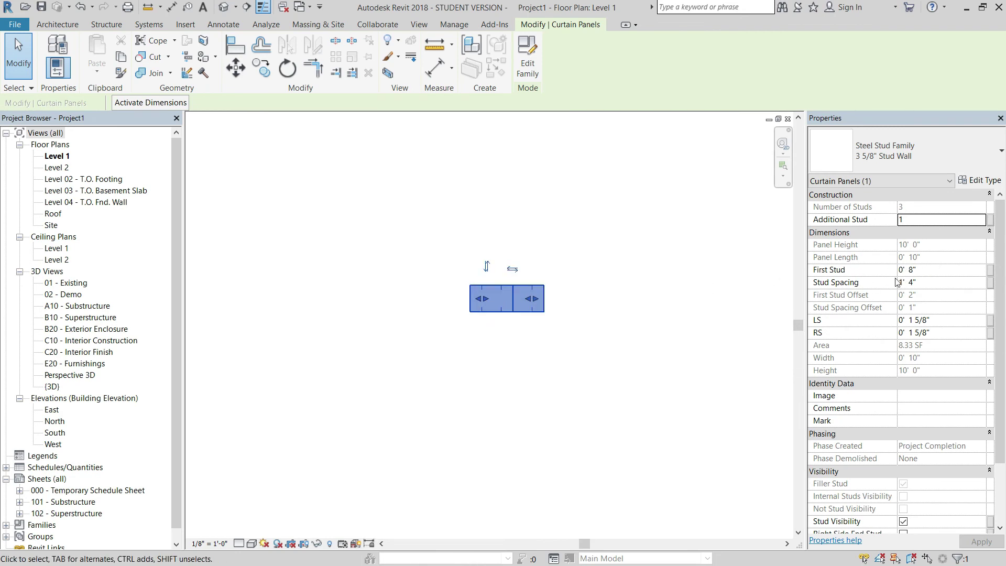
Step: Commit 1 additional stud, then stretch the curtain wall's left end out to 2'-8"
left_click(924, 273)
left_click(710, 325)
left_click(477, 307)
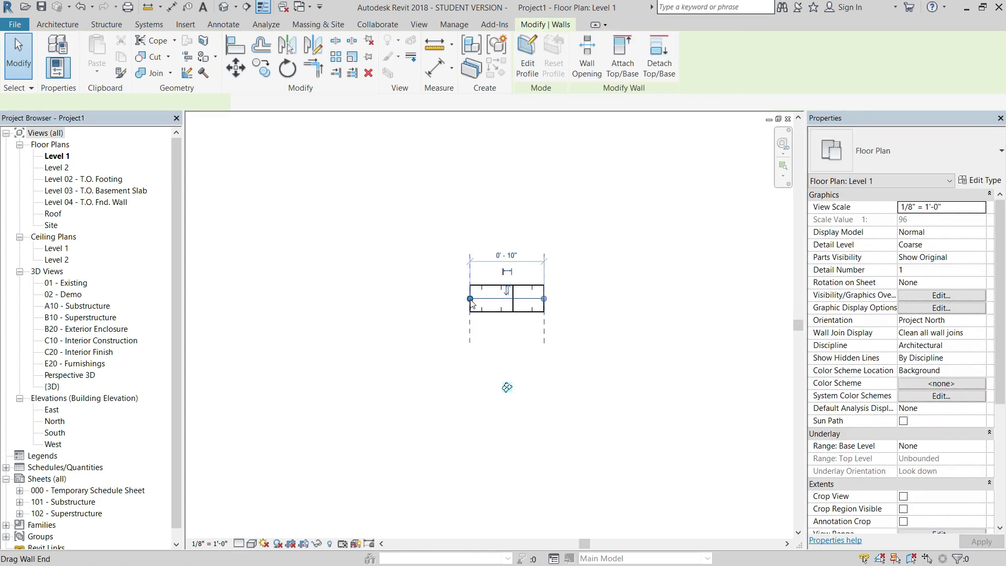
left_click_drag(470, 298, 307, 299)
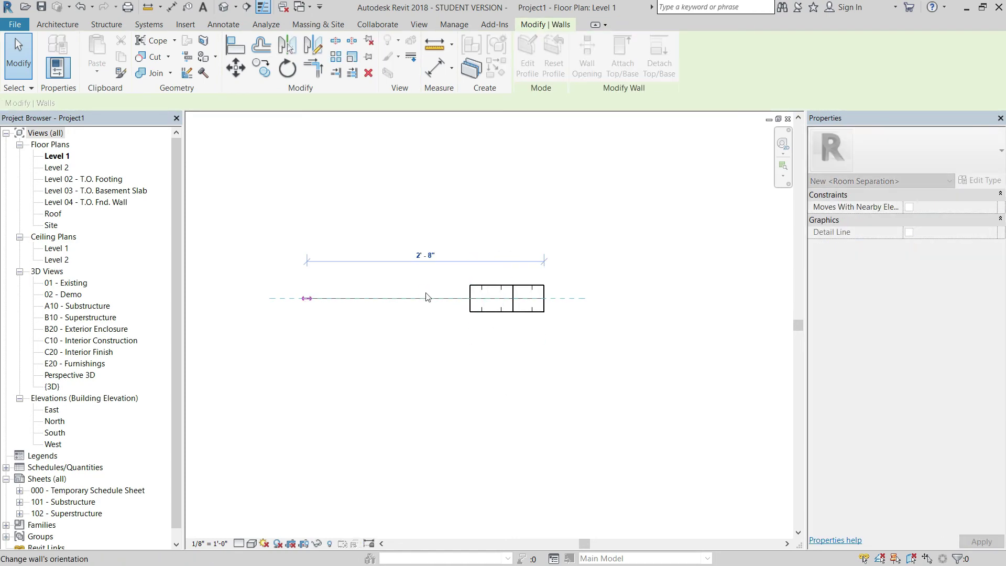
middle_click_drag(446, 325, 511, 319)
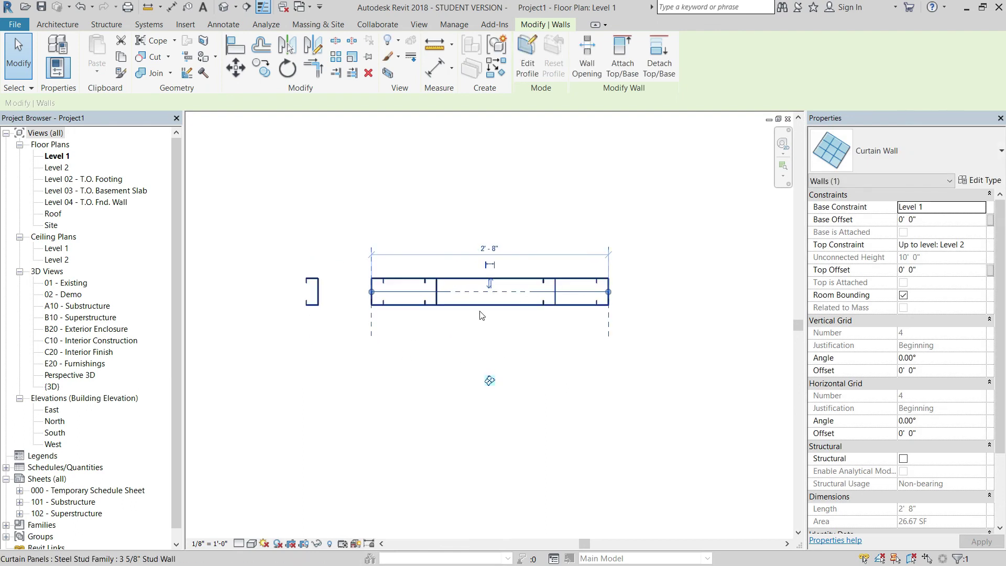
Step: Reselect the 2'-8" stud panel to check its studs and parameters
left_click(528, 304)
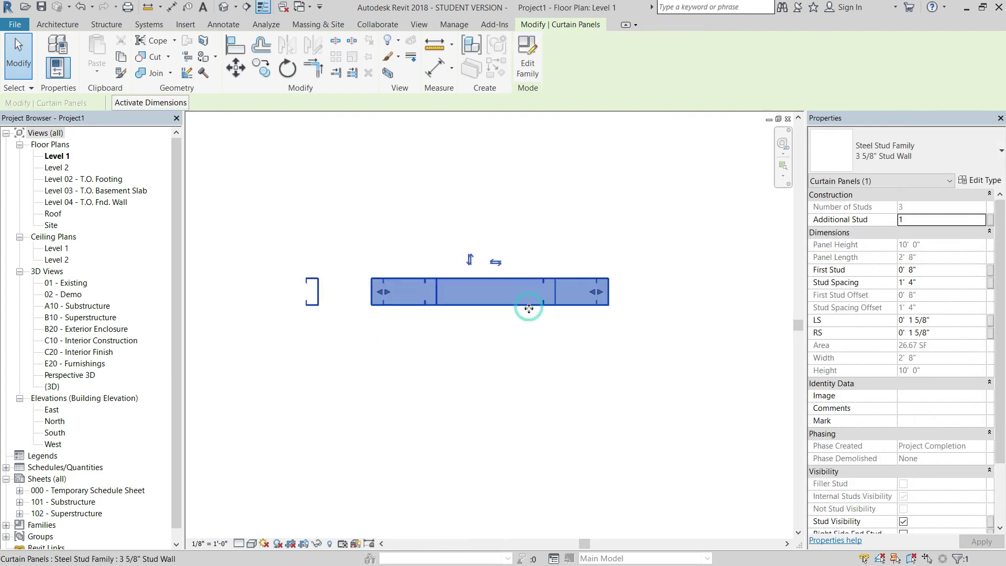
left_click(550, 360)
left_click(538, 295)
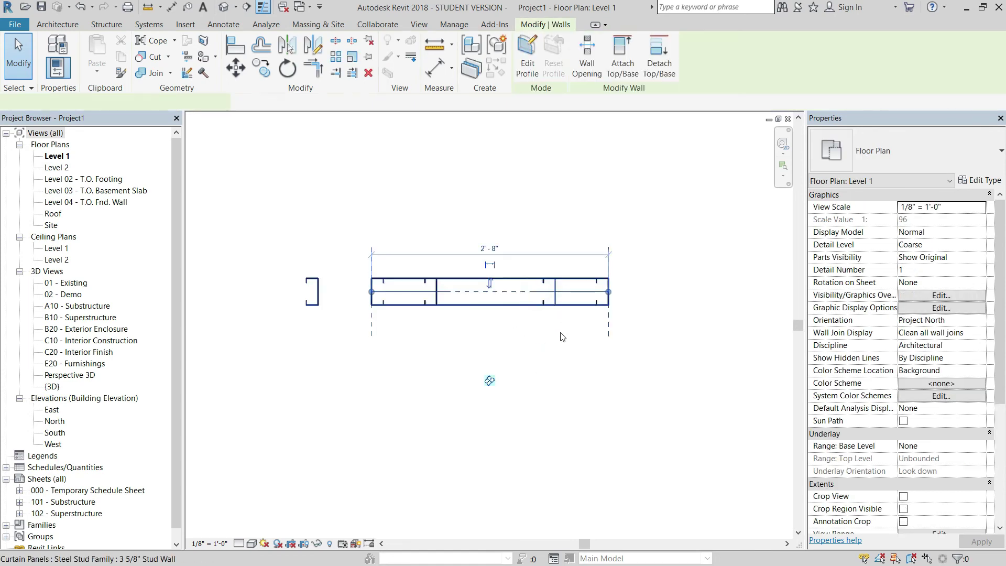
left_click(562, 332)
left_click(567, 299)
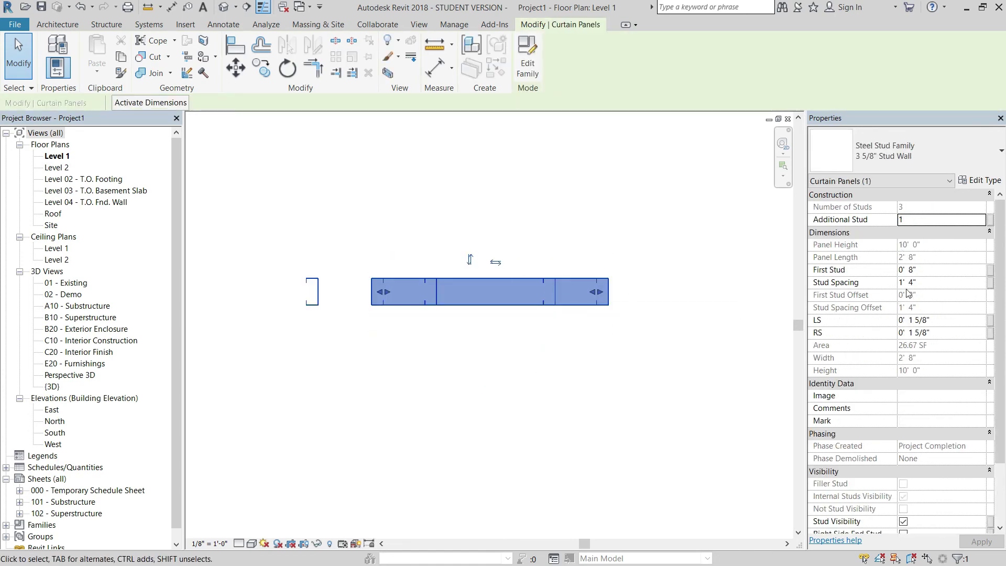
left_click(658, 334)
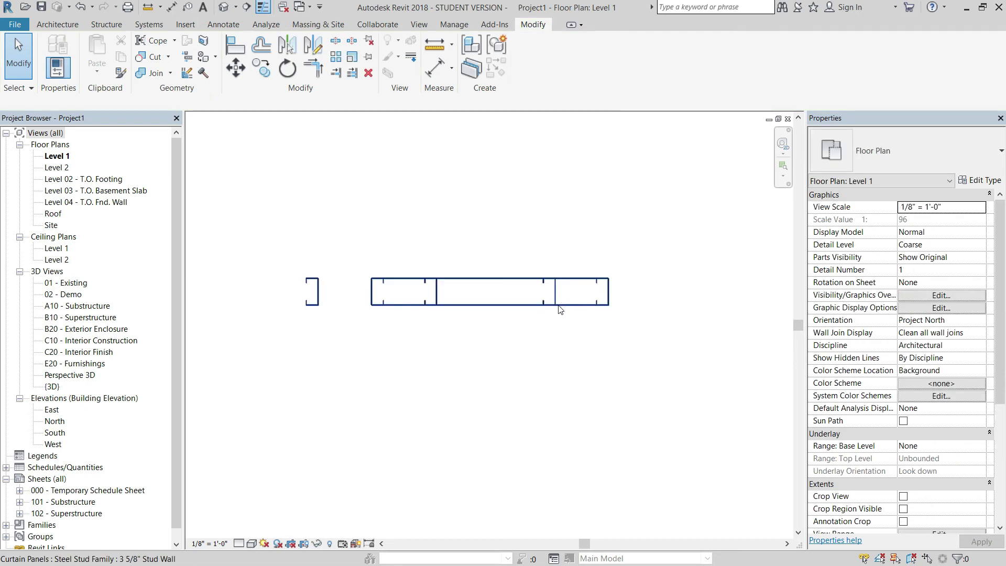
left_click(563, 306)
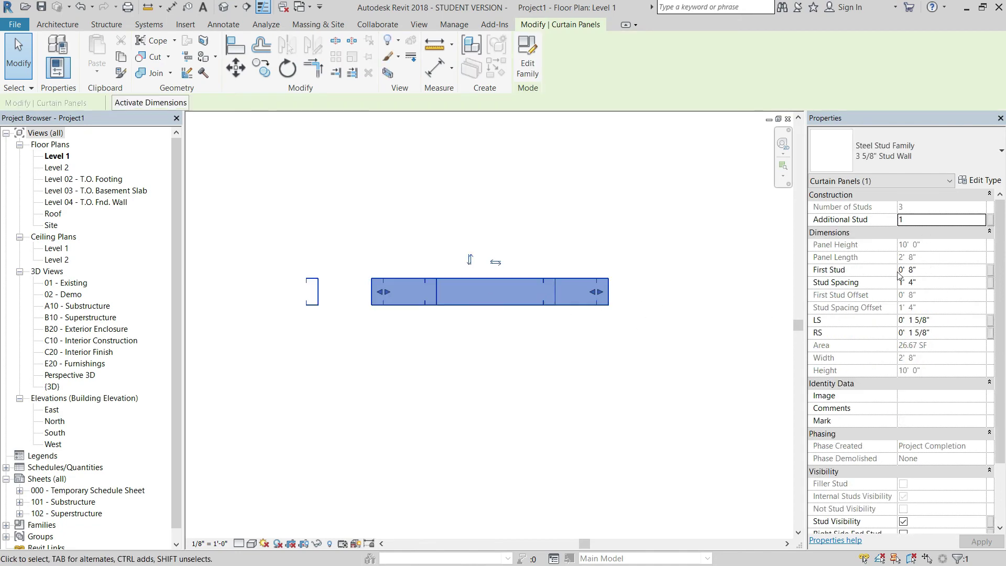
left_click(653, 344)
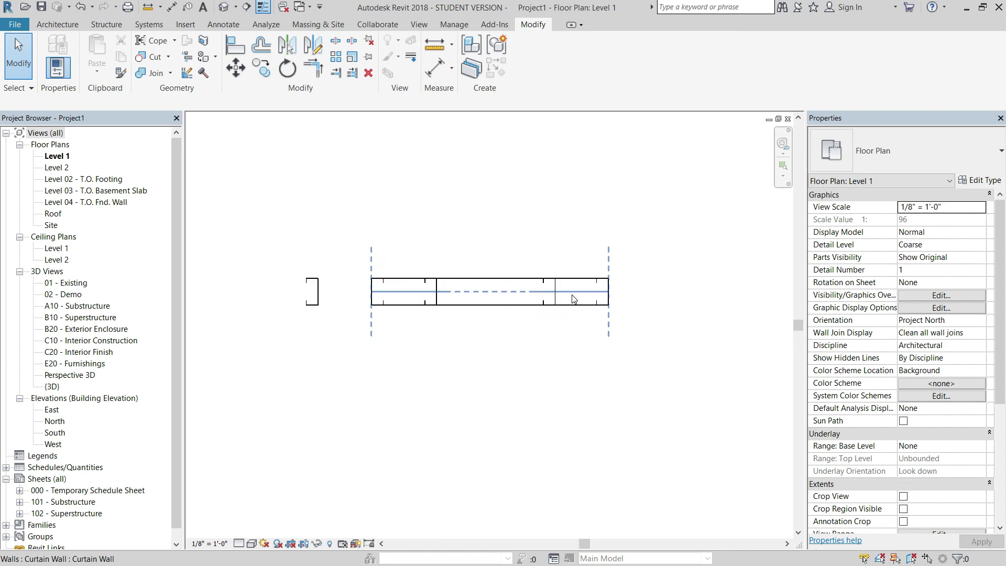
left_click(571, 309)
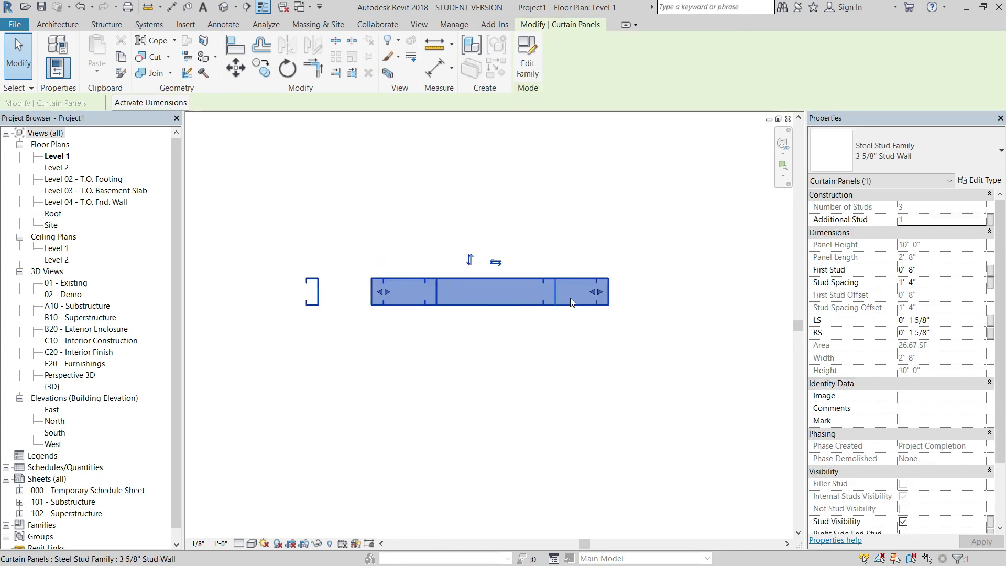
left_click(604, 231)
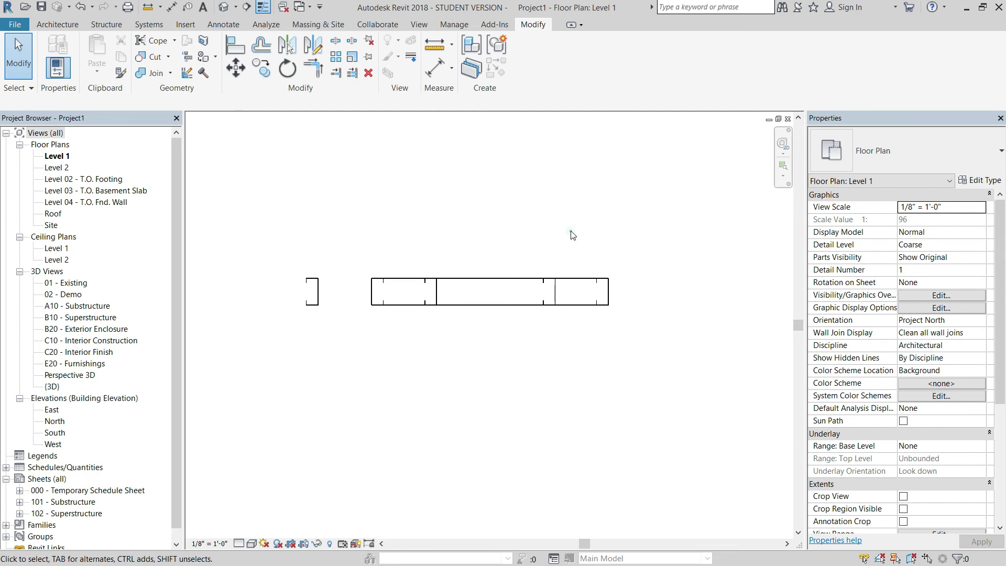
left_click(567, 309)
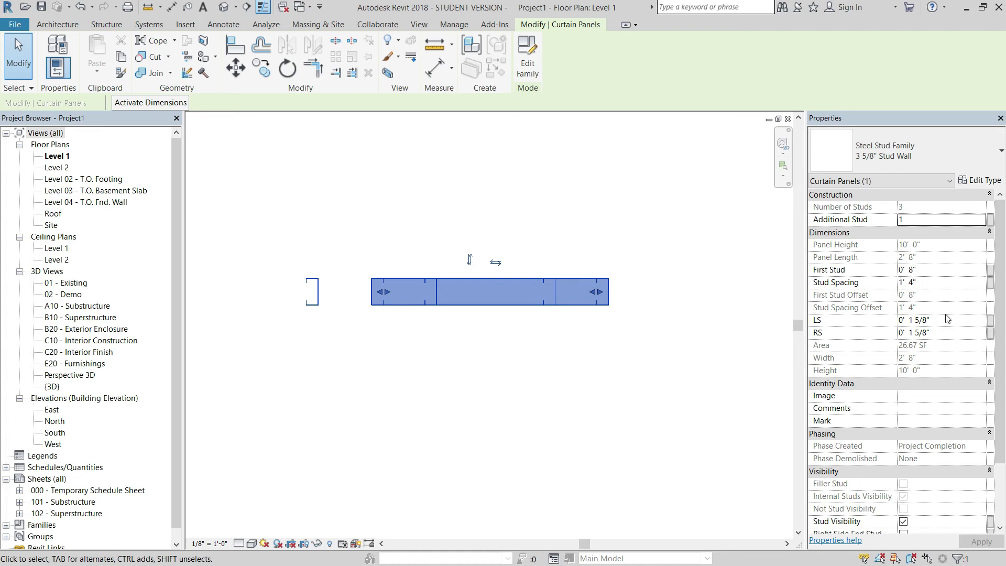
Step: Set the stud panel's First Stud to 1' 4" (16), giving 17 studs
left_click(924, 270)
double_click(921, 270)
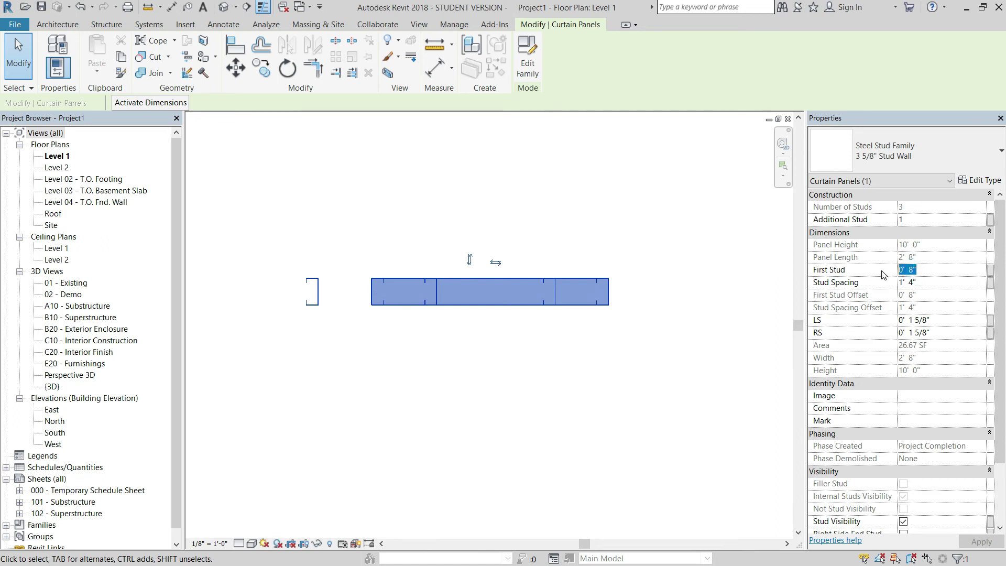
type("16")
key("Return")
left_click(696, 311)
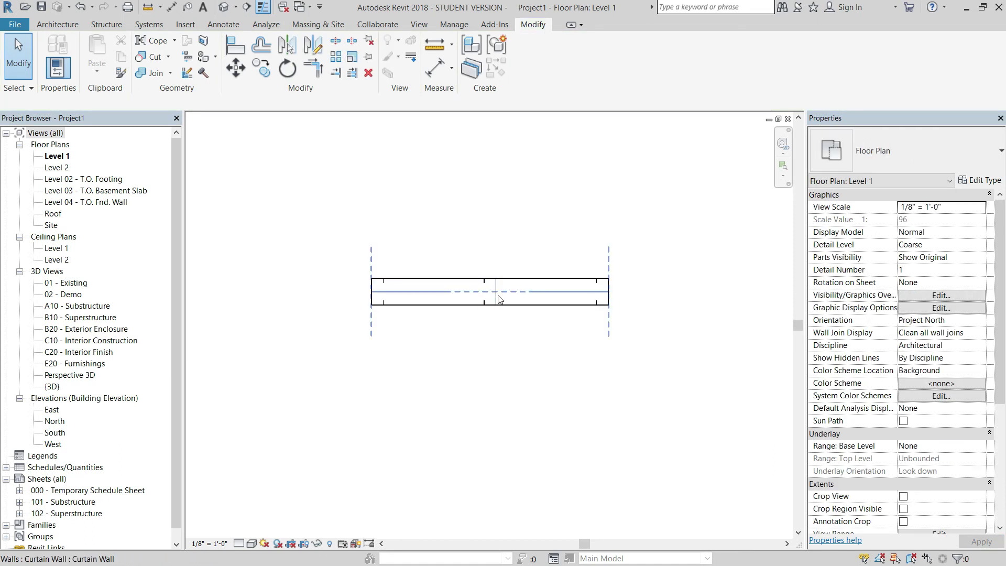
Step: Try resizing the curtain wall, then cancel the 'Can't make type' error, leaving it at 2'-8"
left_click(411, 296)
key("r")
key("s")
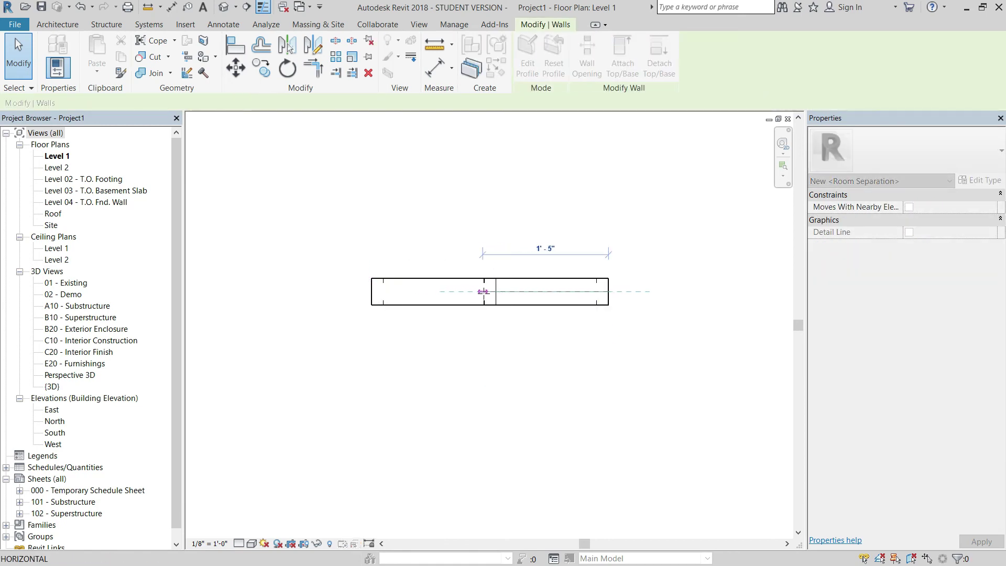
key("Escape")
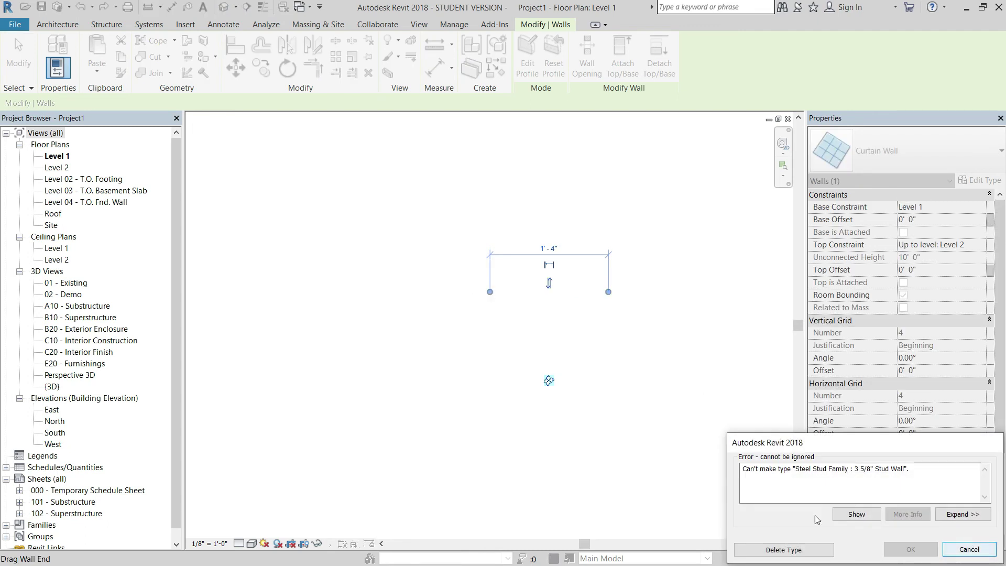
left_click(969, 550)
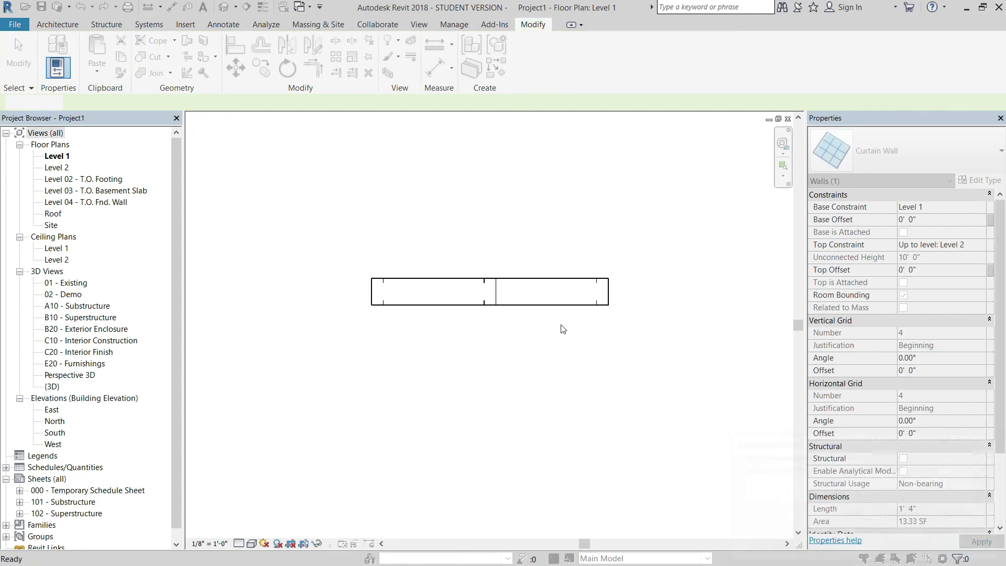
key("Escape")
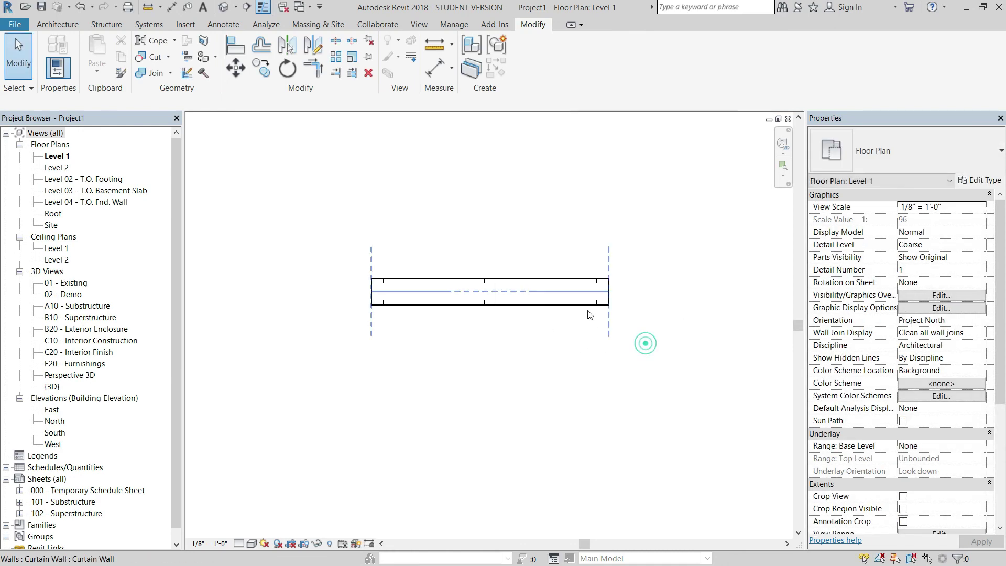
Step: Select the Steel Stud Wall panel inside the curtain wall and scroll Properties to Visibility
left_click(567, 293)
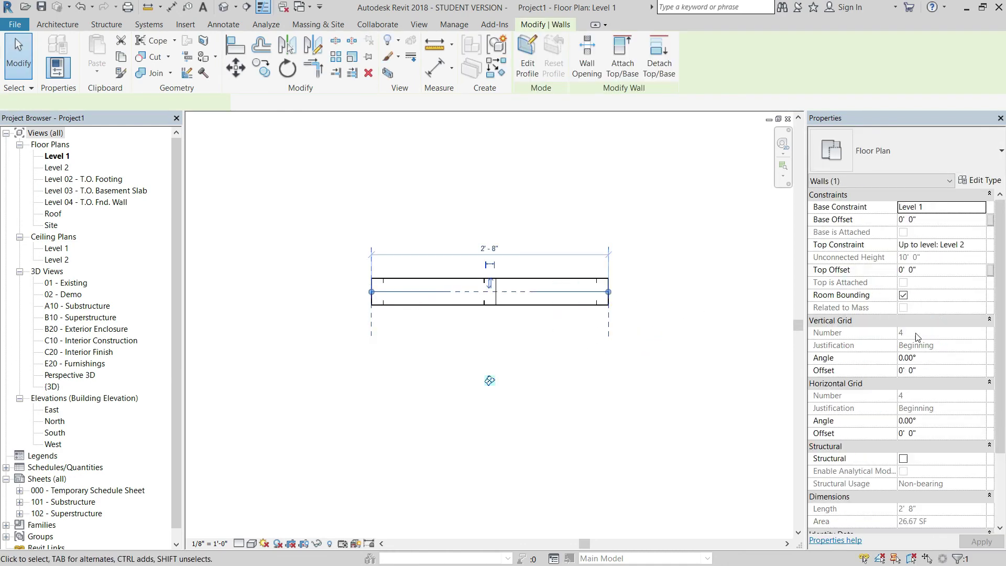
left_click(608, 348)
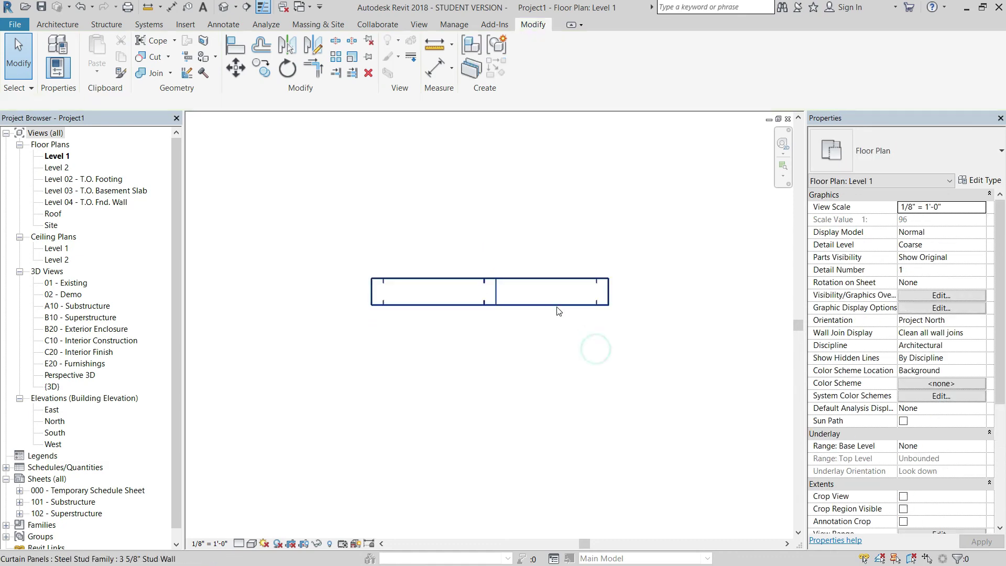
left_click(557, 301)
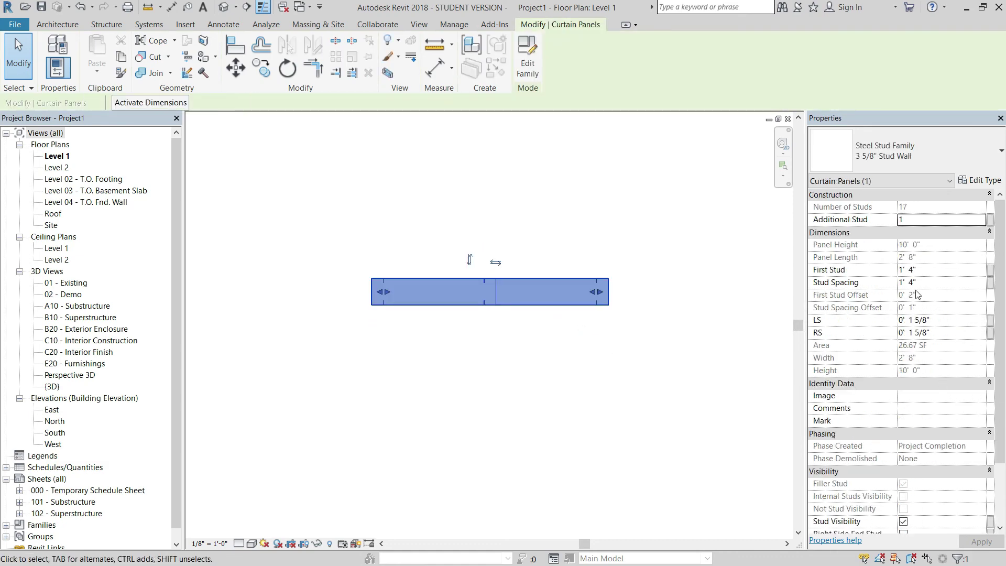
left_click(732, 375)
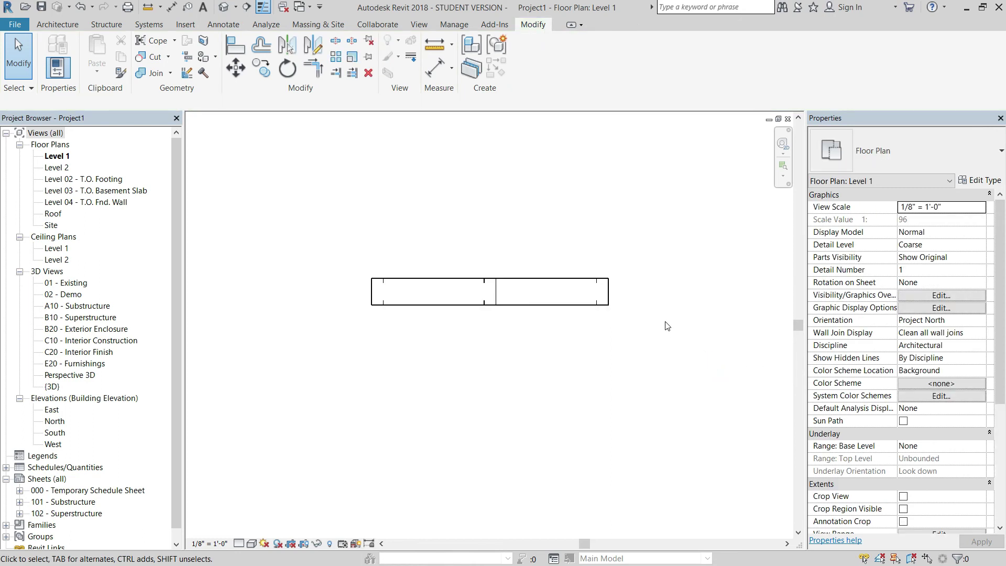
scroll(671, 322, "down", 3)
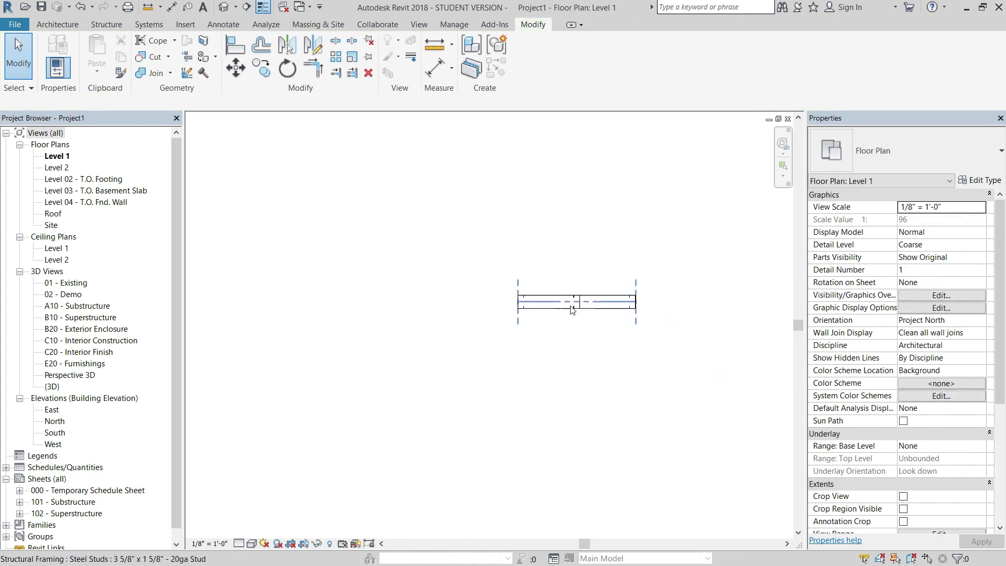
left_click(547, 302)
scroll(582, 326, "up", 2)
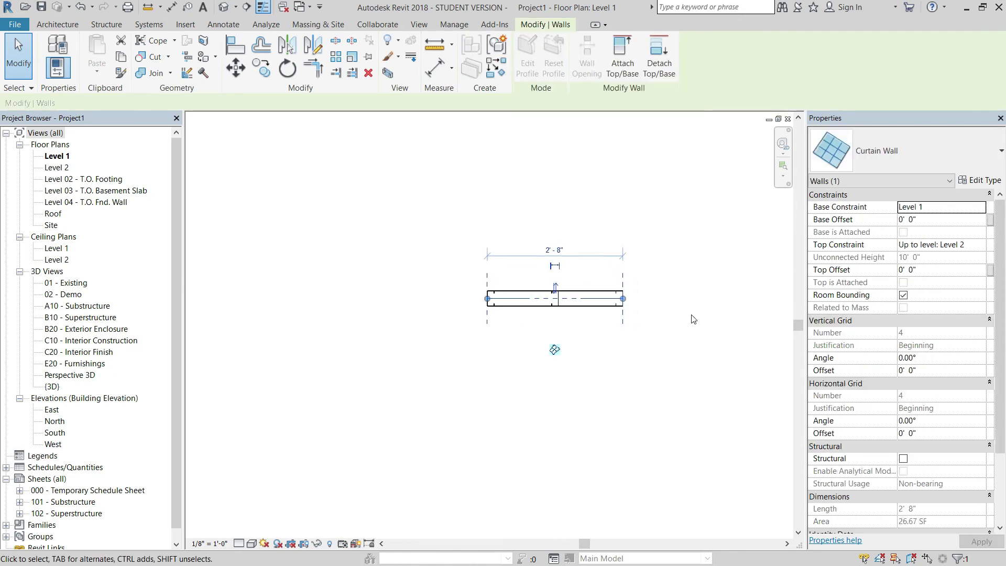
left_click(582, 326)
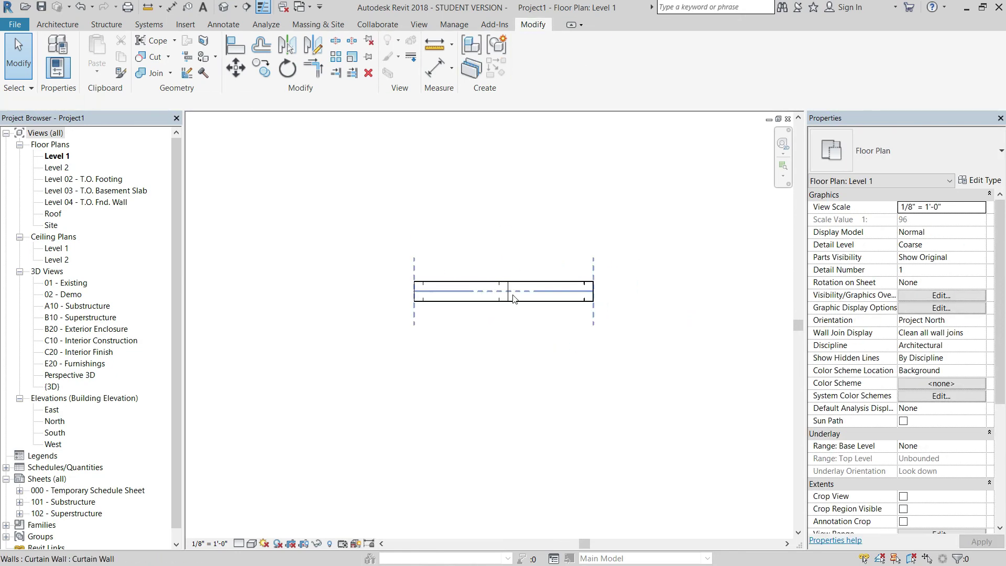
left_click(512, 297)
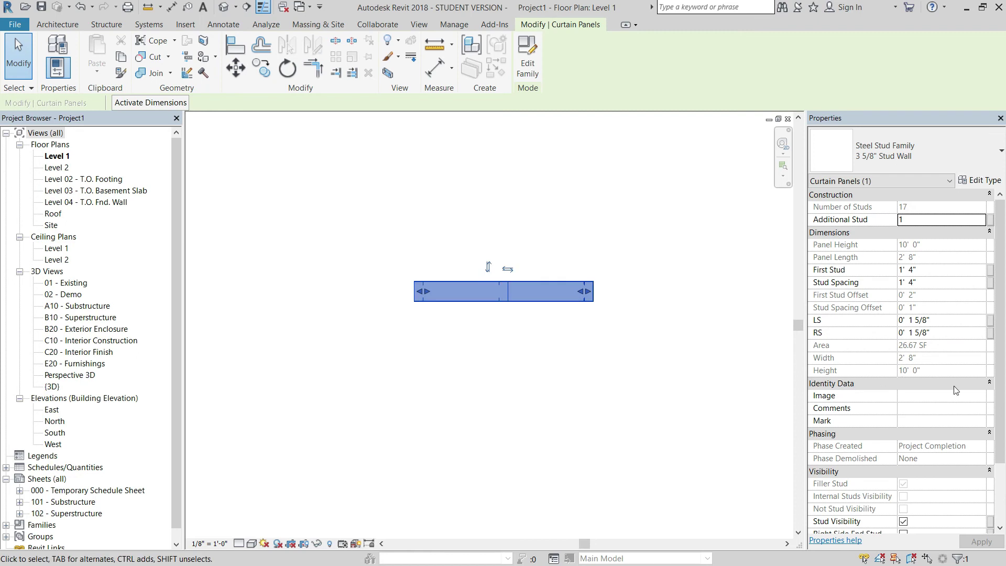
scroll(959, 388, "down", 2)
scroll(959, 398, "down", 2)
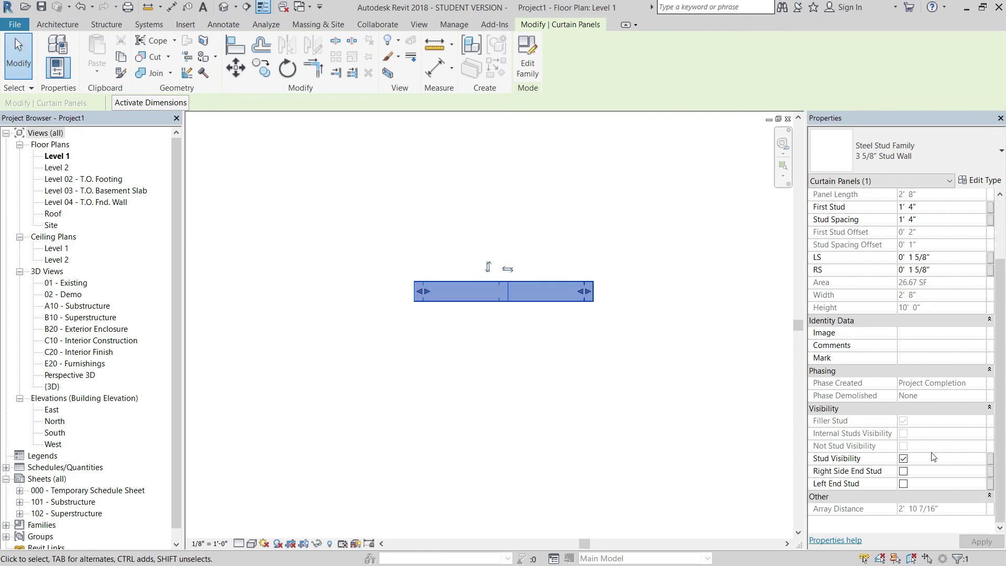
Step: Turn off Stud Visibility, then stretch the curtain wall's left end to 9'-6" long
left_click(903, 459)
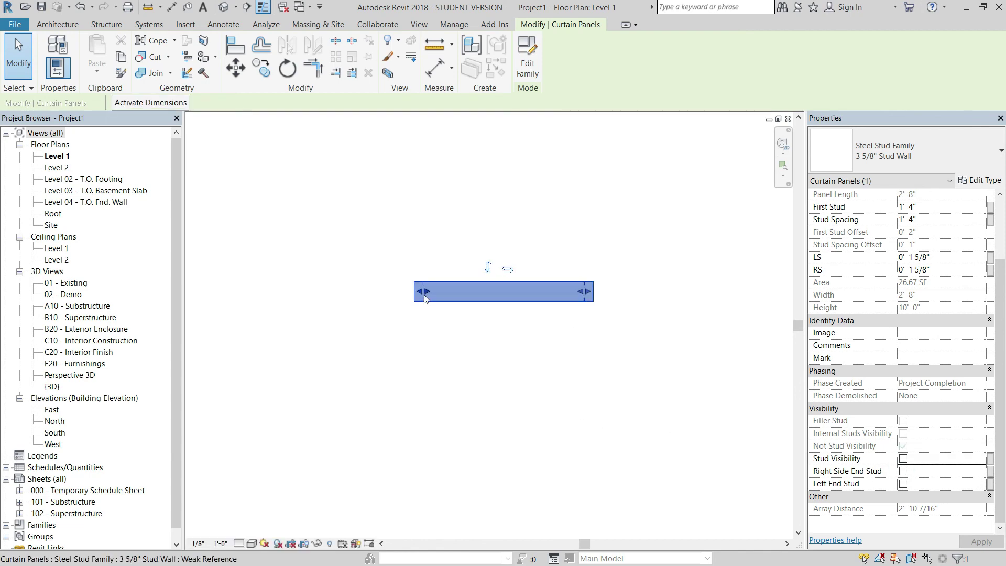
left_click(454, 341)
left_click(447, 290)
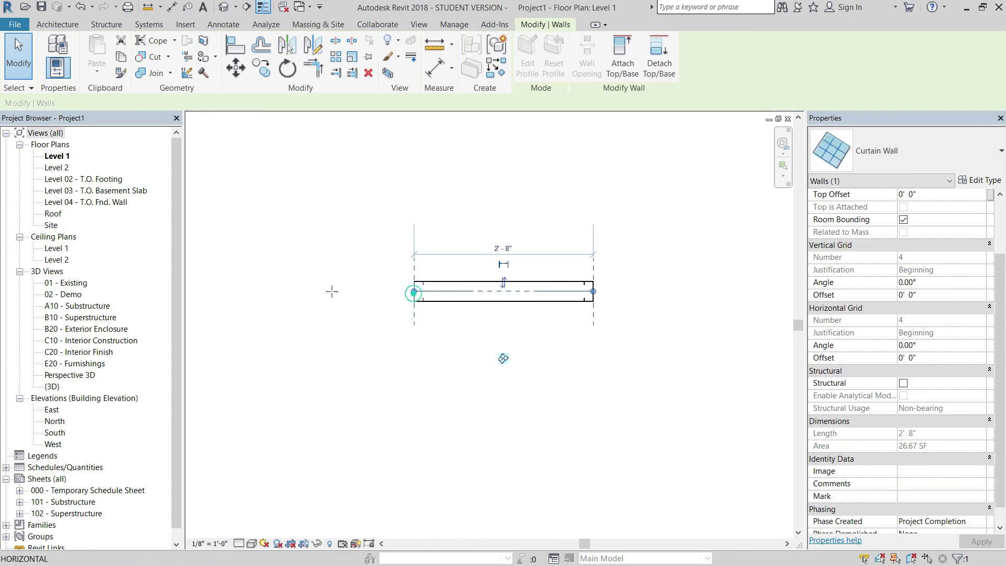
left_click_drag(414, 291, 206, 292)
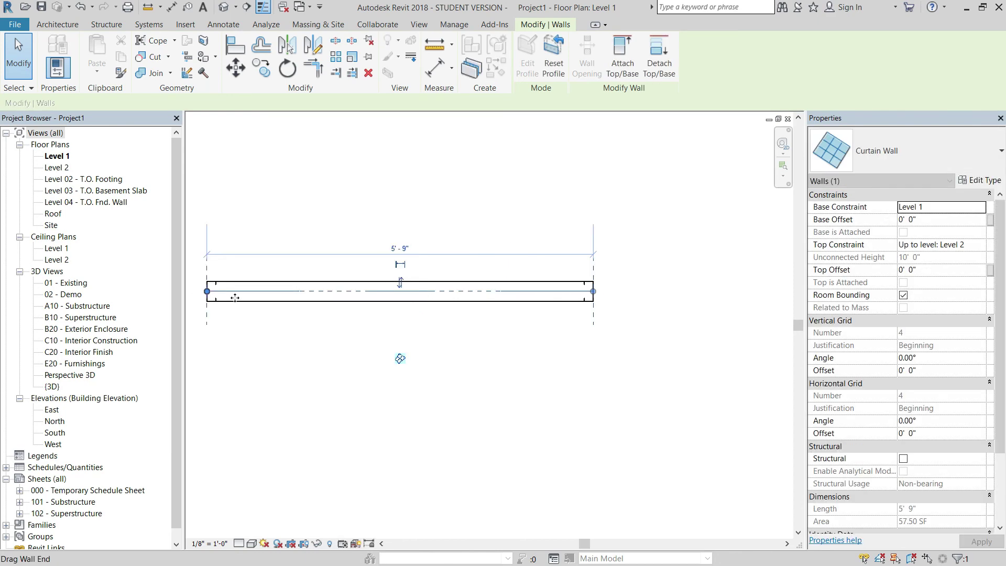
scroll(508, 346, "down", 2)
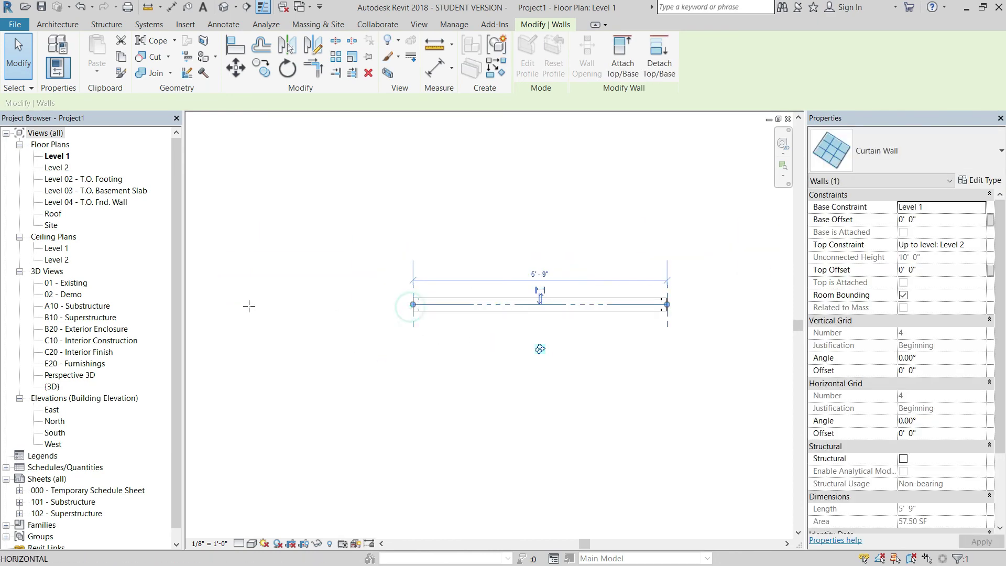
left_click_drag(413, 310, 276, 313)
left_click_drag(598, 353, 456, 362)
Step: Select the lengthened stud panel to check its properties, then deselect it
left_click(555, 318)
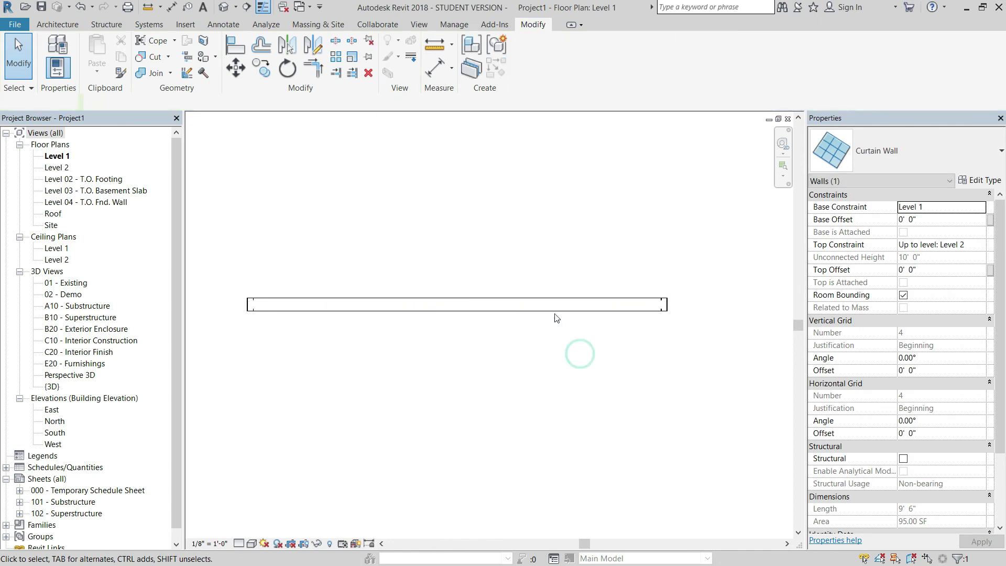
left_click(551, 308)
scroll(952, 478, "down", 2)
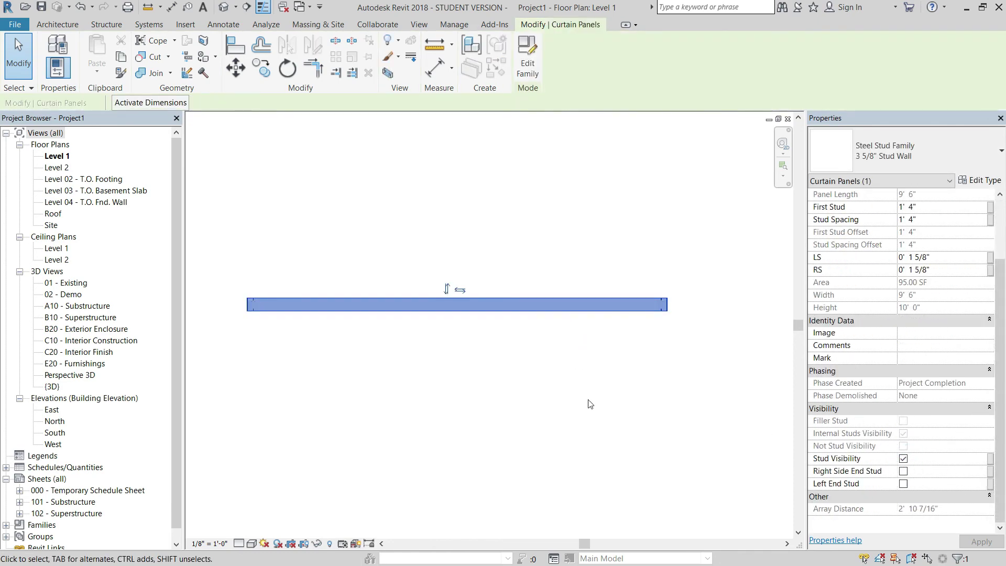
left_click(433, 352)
scroll(583, 301, "up", 1)
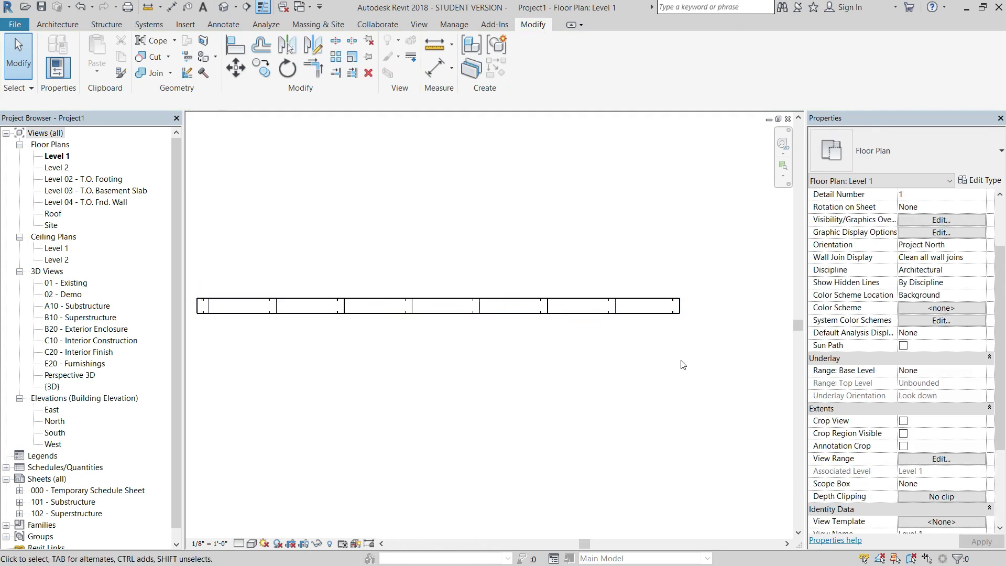
Step: Flip the stud panel's arrows to mirror its stud layout, then reselect the panel
left_click(516, 296)
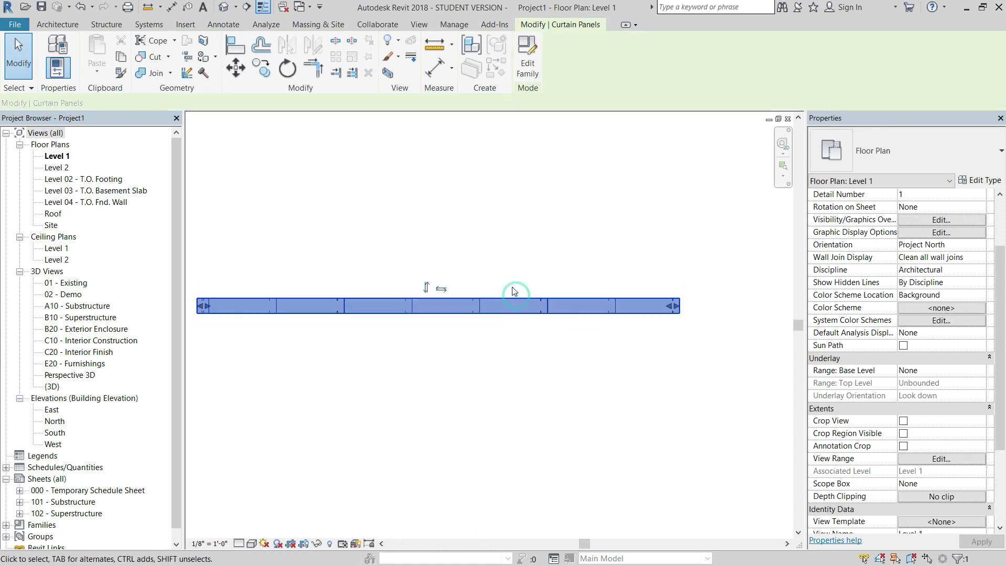
left_click(440, 288)
left_click(445, 387)
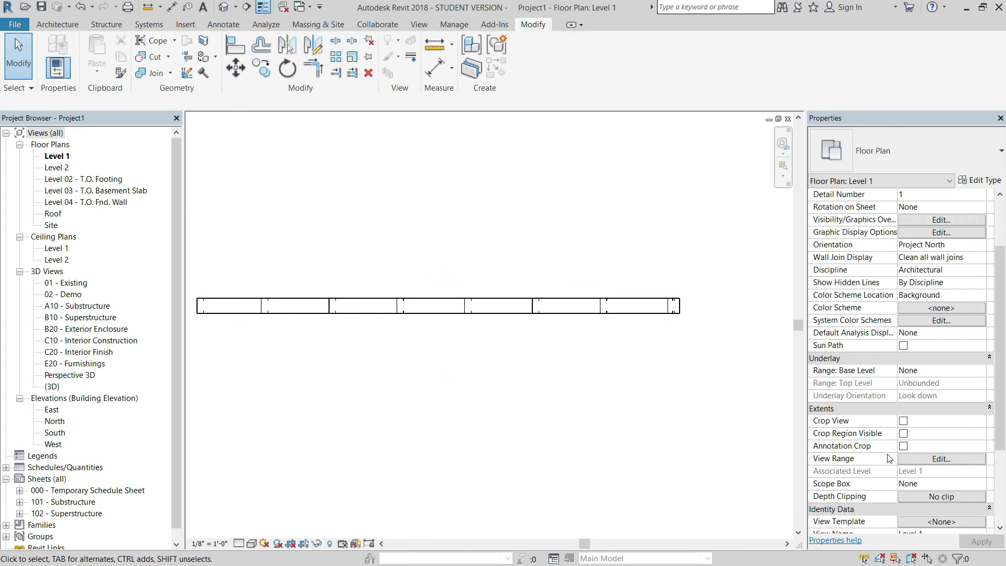
left_click(646, 314)
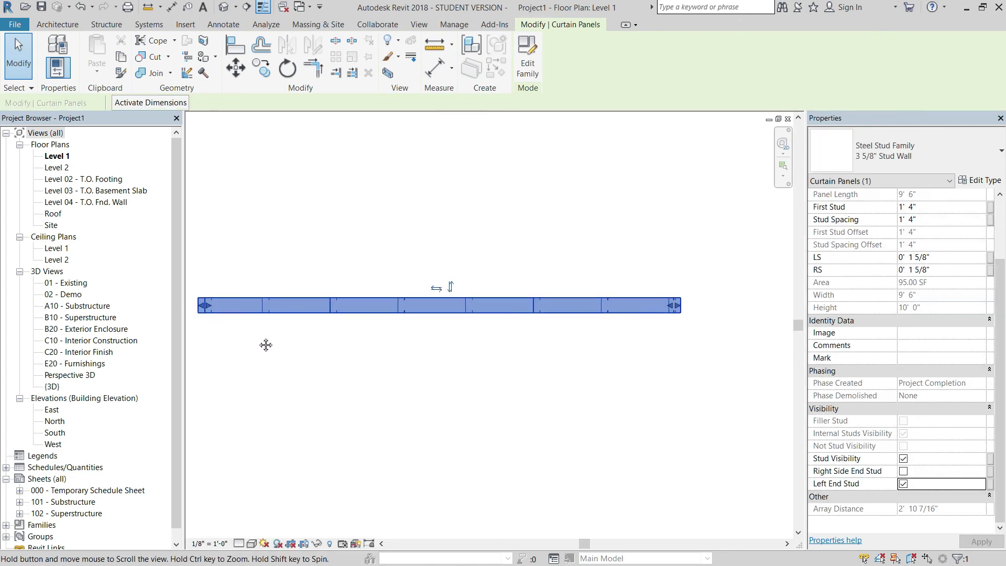
Step: Pan and zoom along the 9' 6" panel to inspect its studs, then deselect it
middle_click_drag(266, 344, 301, 312)
scroll(333, 313, "up", 2)
scroll(344, 360, "down", 1)
middle_click_drag(343, 360, 561, 297)
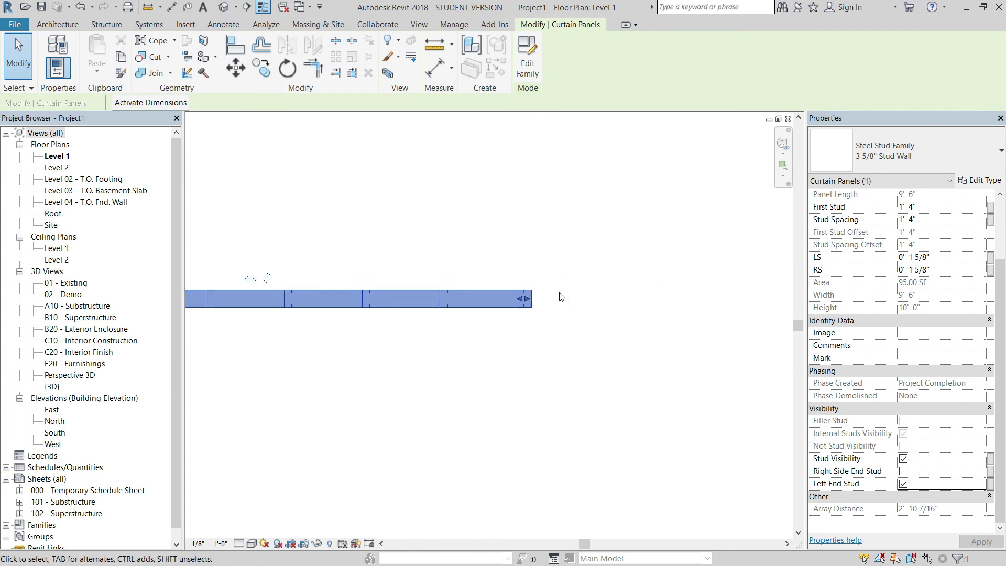
scroll(547, 296, "up", 3)
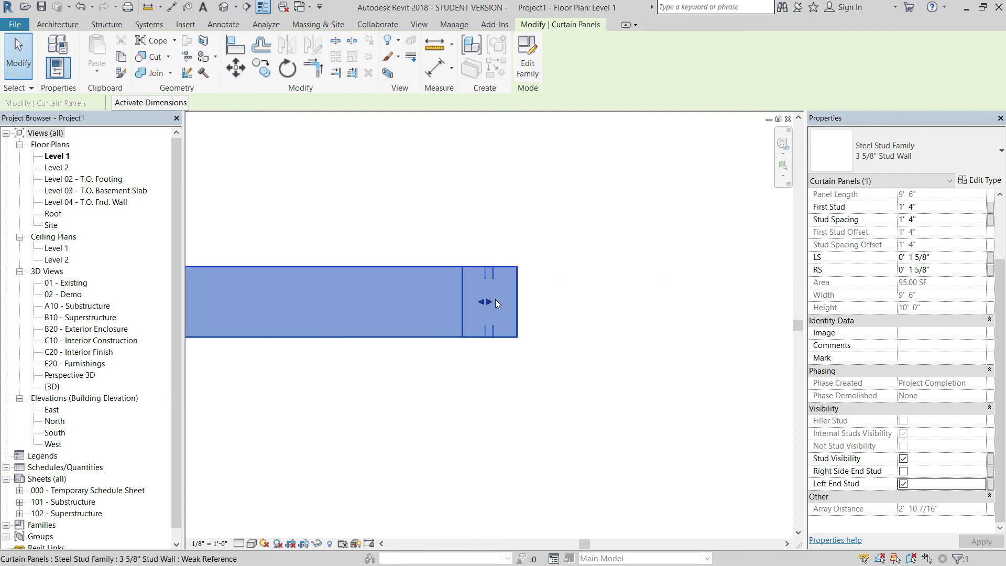
scroll(495, 300, "down", 2)
middle_click_drag(408, 406, 600, 374)
scroll(600, 373, "down", 2)
left_click(592, 368)
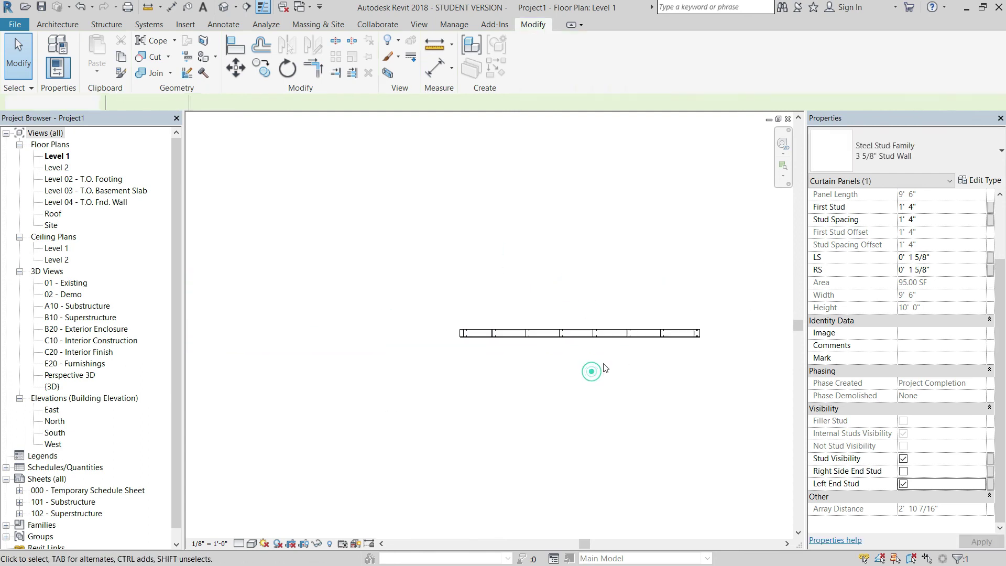
middle_click_drag(492, 345, 398, 348)
scroll(398, 348, "down", 1)
left_click(252, 227)
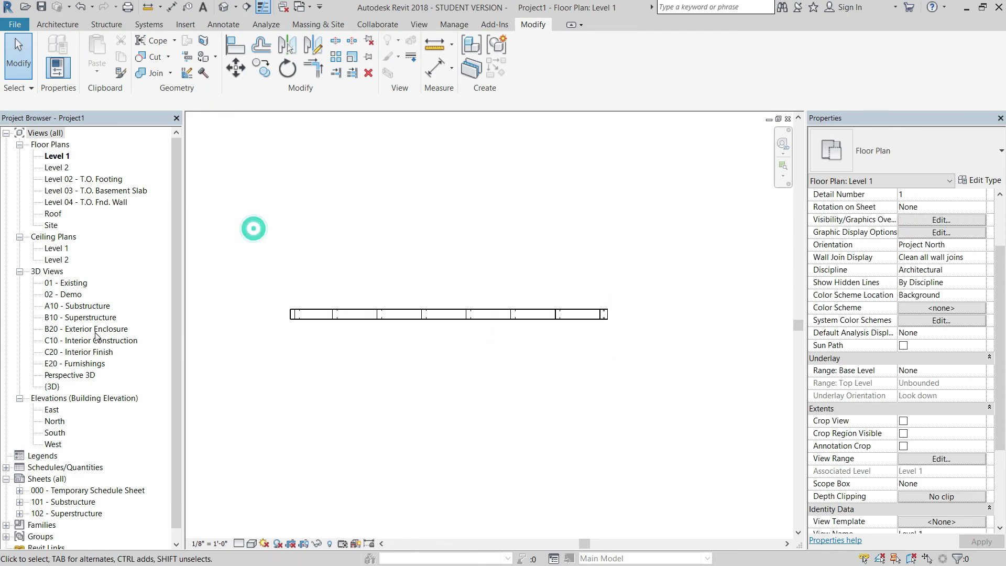
Step: Start a new schedule from Schedules/Quantities and dismiss the save-project prompt
scroll(72, 481, "down", 1)
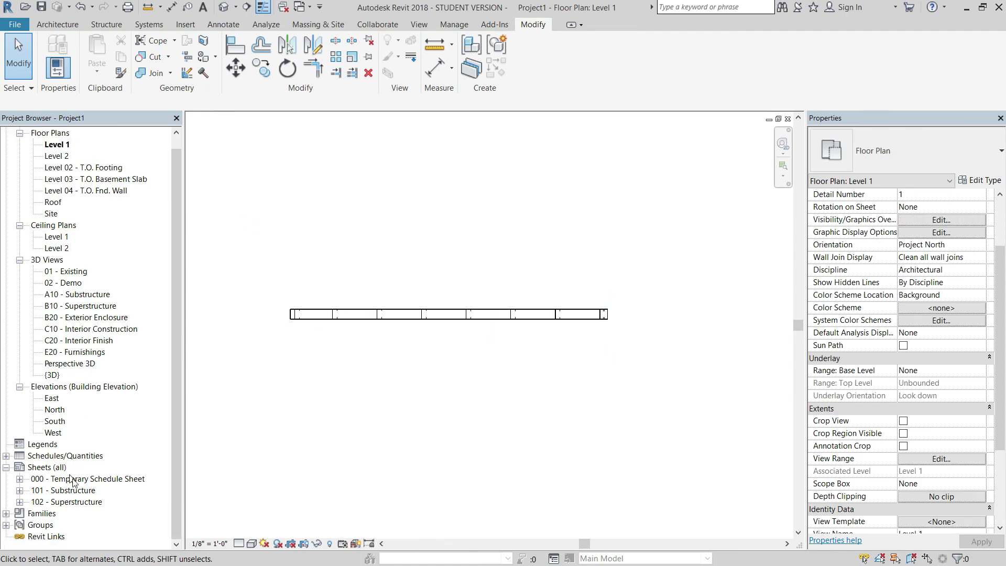
left_click(7, 456)
scroll(65, 456, "down", 3)
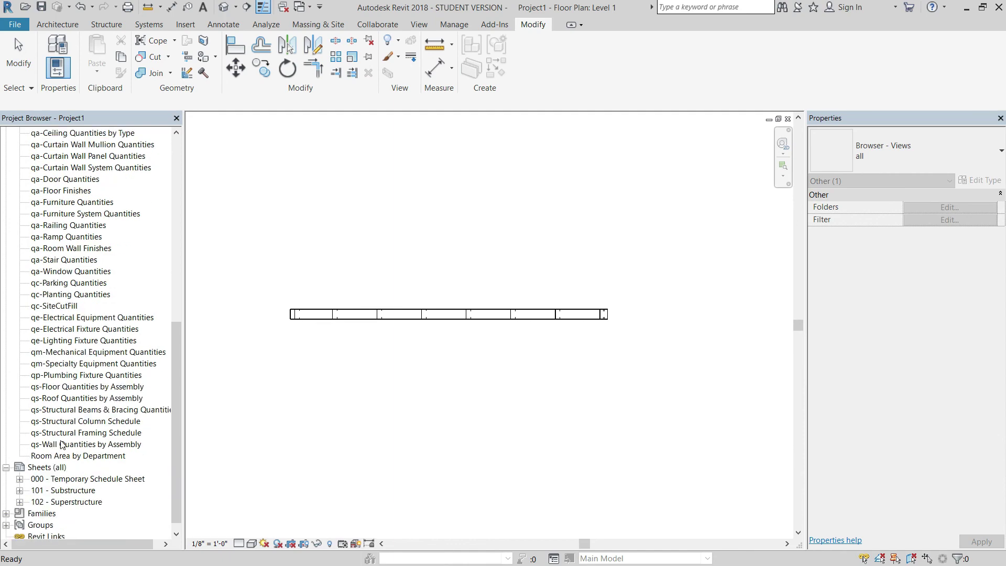
scroll(68, 446, "up", 7)
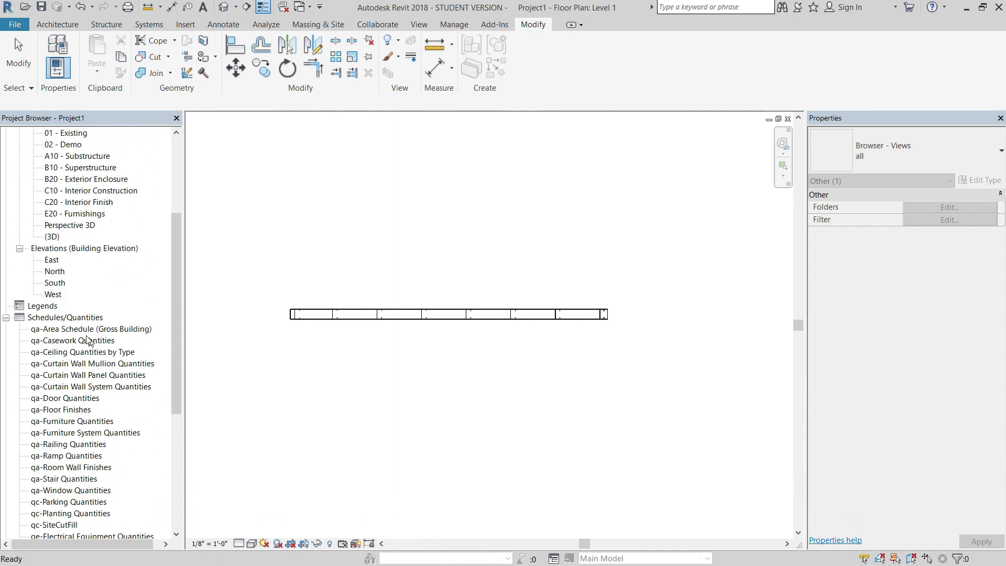
left_click(74, 317)
right_click(84, 318)
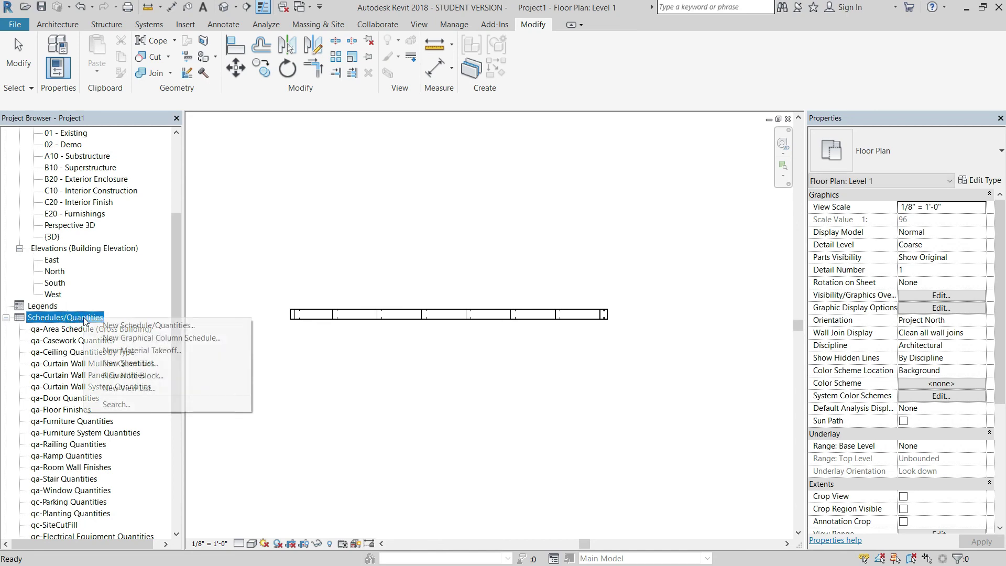
left_click(116, 326)
left_click(481, 262)
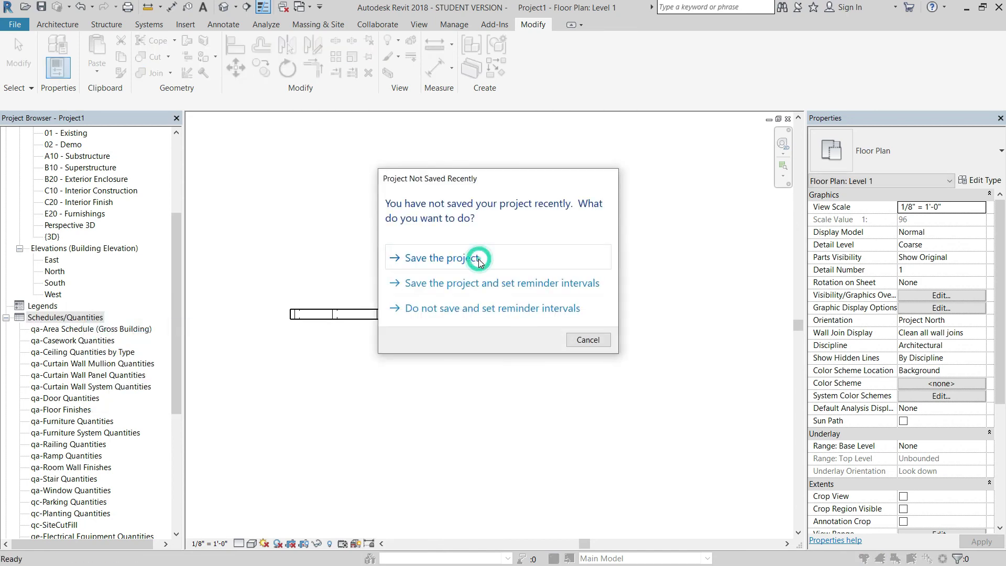
left_click(731, 139)
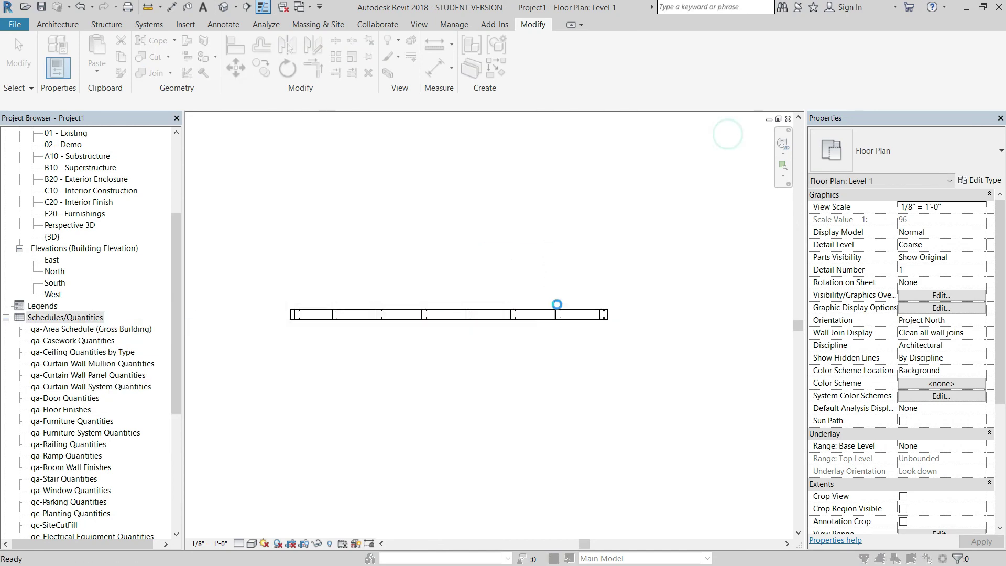
Step: Choose the Structural Framing category, named Structural Framing Schedule, and confirm
scroll(435, 309, "down", 10)
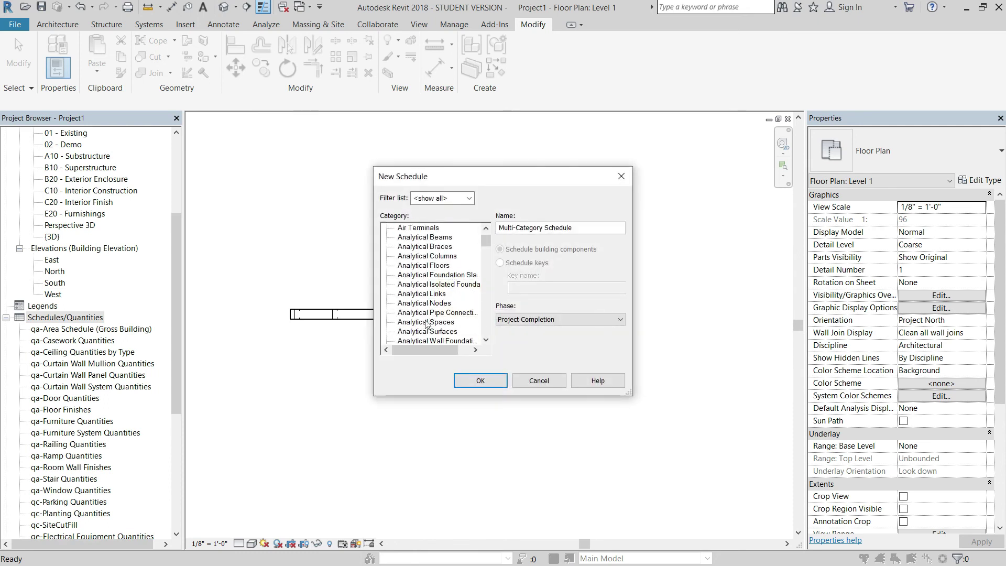
scroll(445, 327, "down", 9)
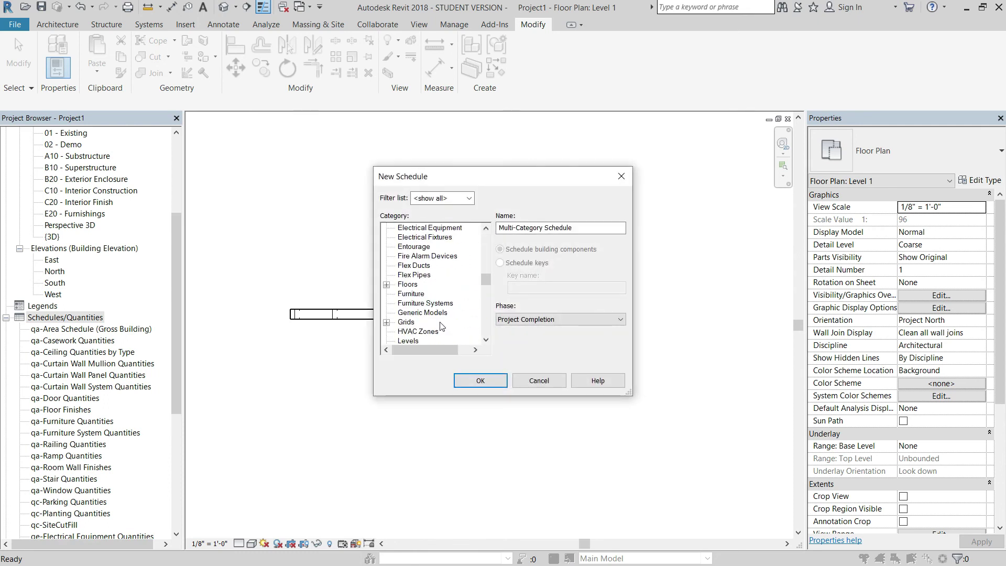
scroll(419, 339, "down", 8)
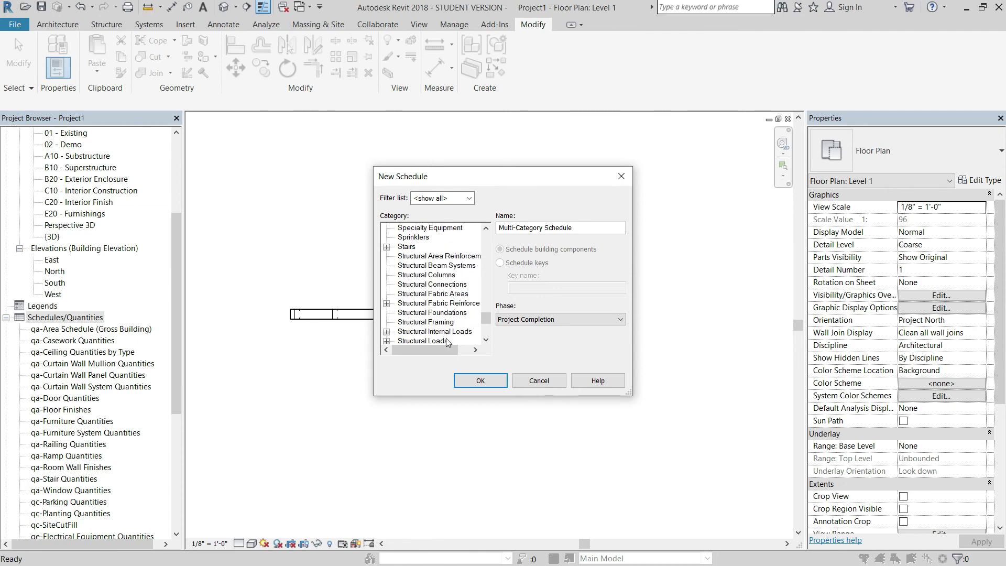
left_click(445, 324)
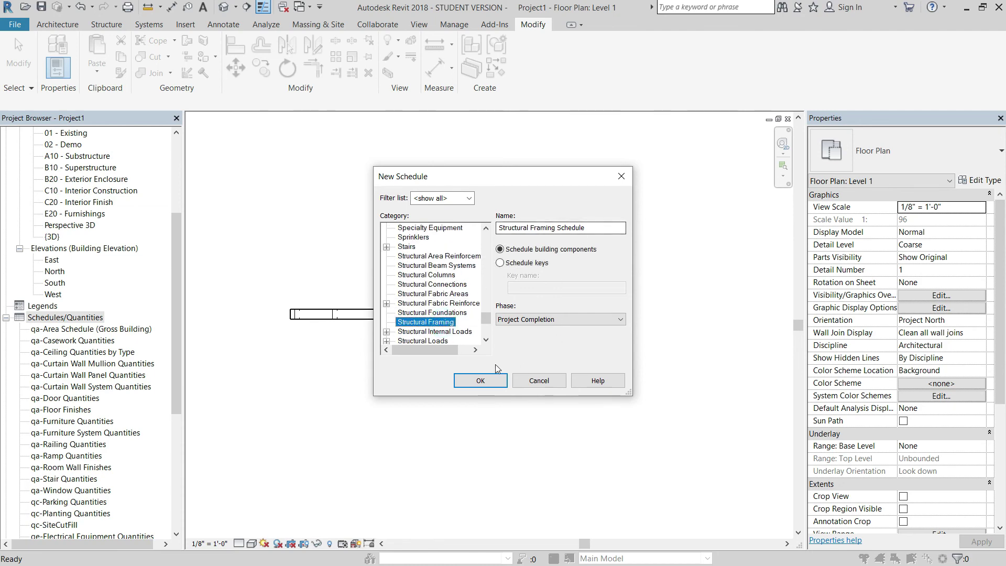
left_click(490, 380)
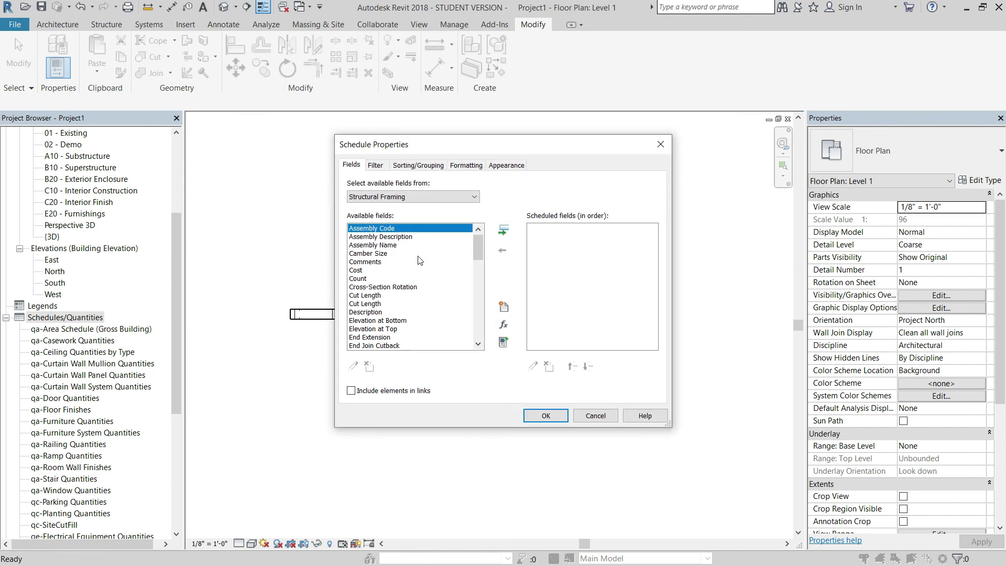
Step: Add Count, Cut Length, Description and Part Number fields to the schedule and apply
scroll(419, 261, "down", 3)
scroll(384, 299, "up", 3)
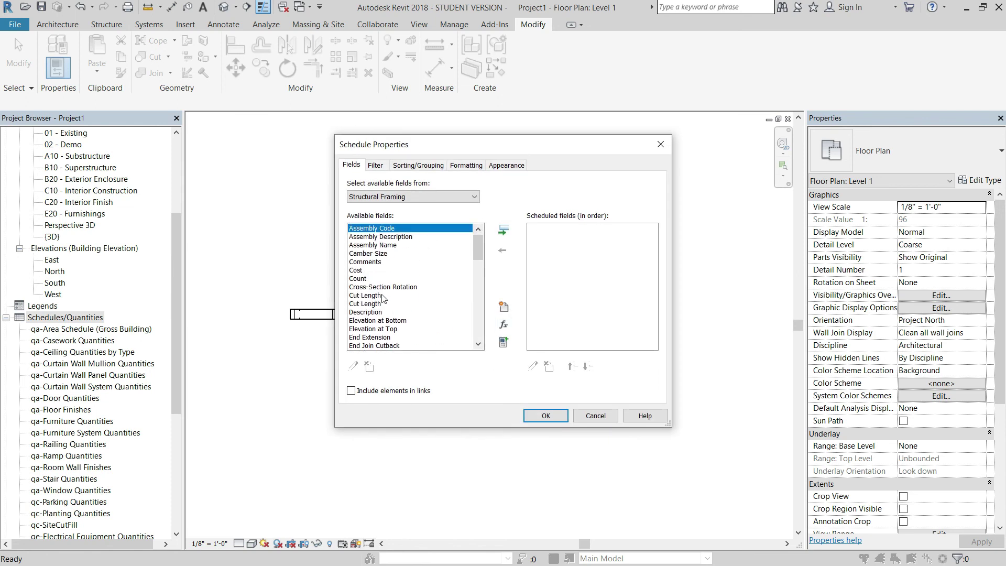
double_click(356, 282)
double_click(365, 288)
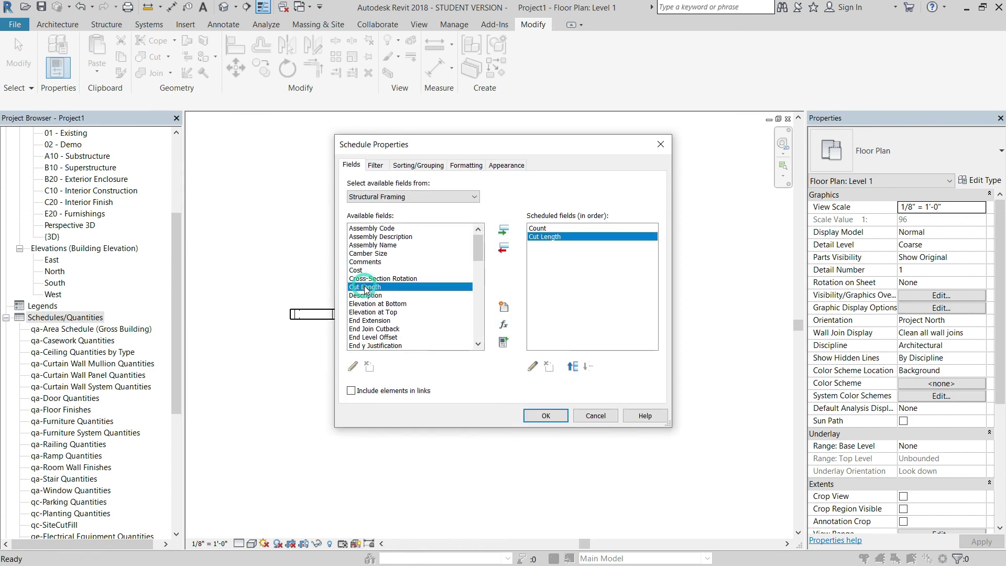
double_click(365, 288)
double_click(365, 291)
scroll(371, 307, "down", 4)
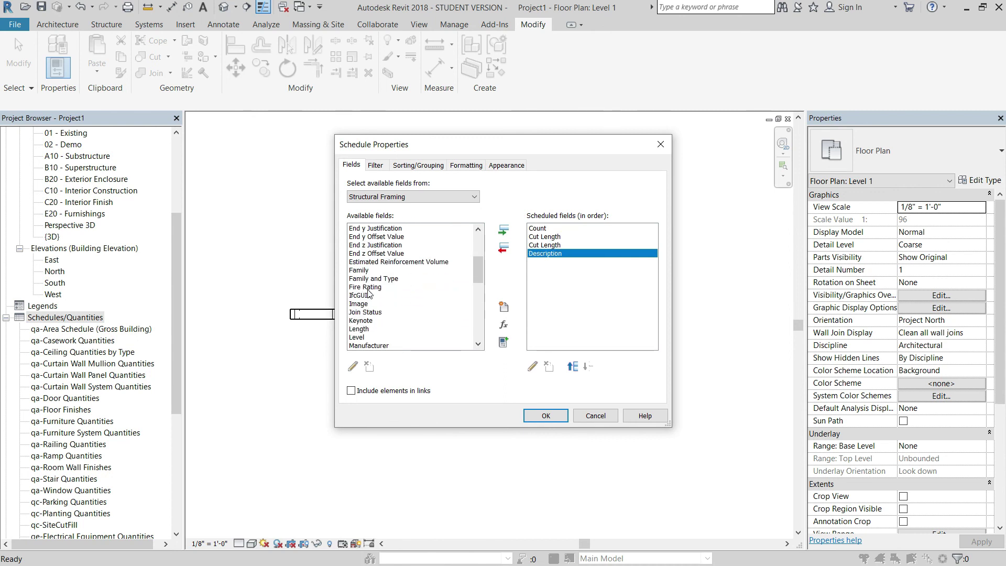
scroll(371, 294, "down", 5)
scroll(371, 296, "up", 1)
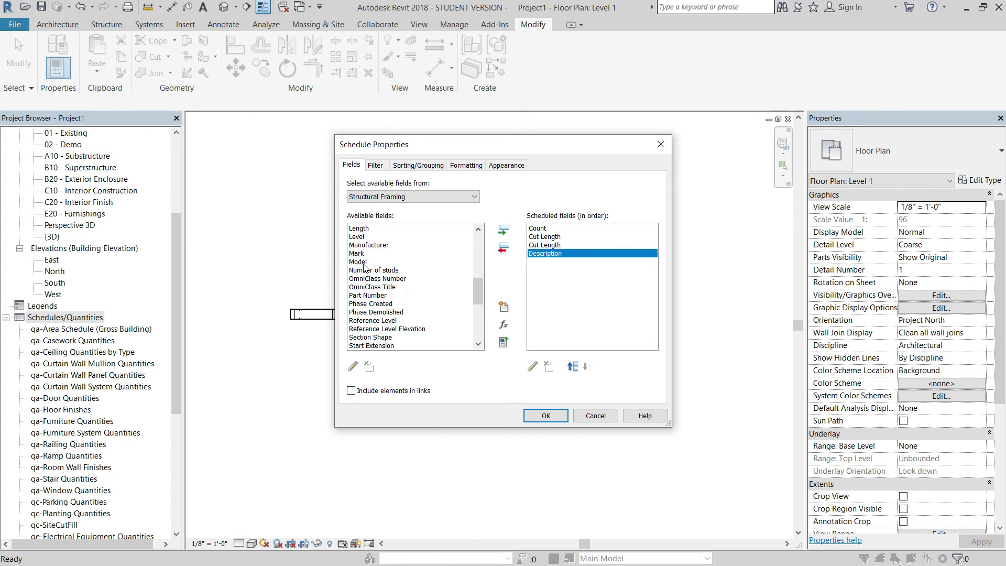
left_click(372, 297)
left_click(545, 417)
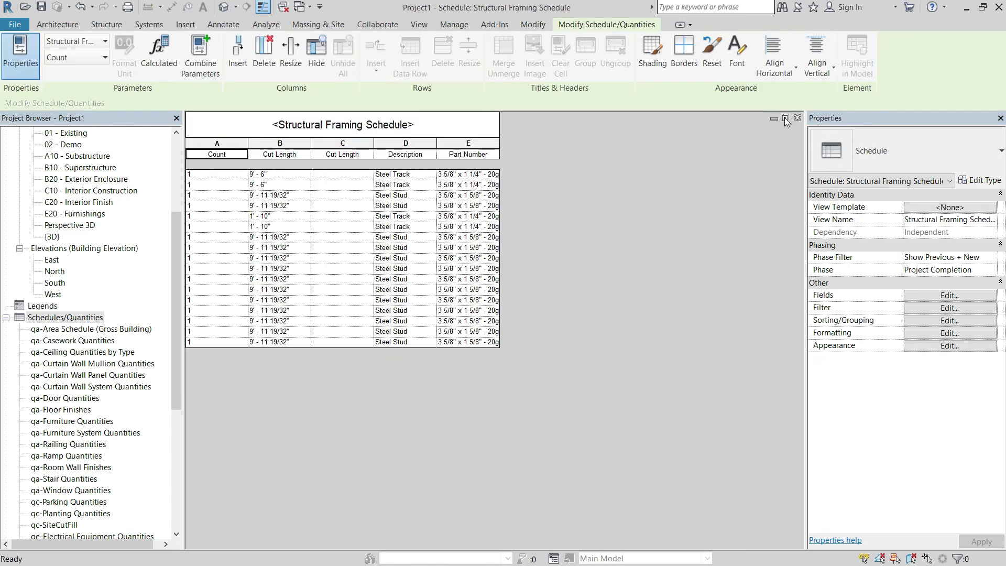
Step: Arrange the Level 1 plan and Structural Framing Schedule windows side by side, zooming the plan
left_click_drag(479, 242, 715, 192)
left_click_drag(473, 140, 167, 136)
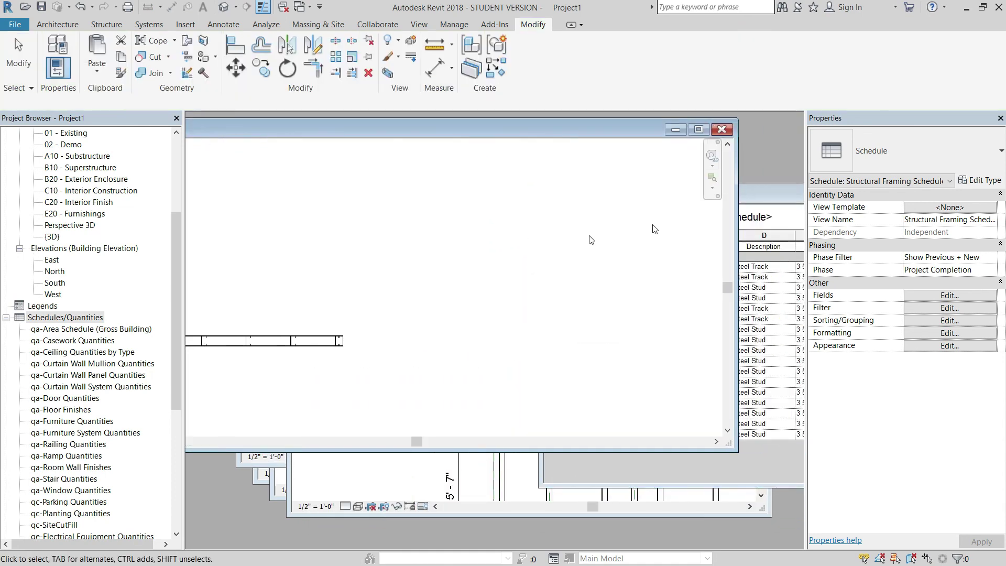
left_click(767, 187)
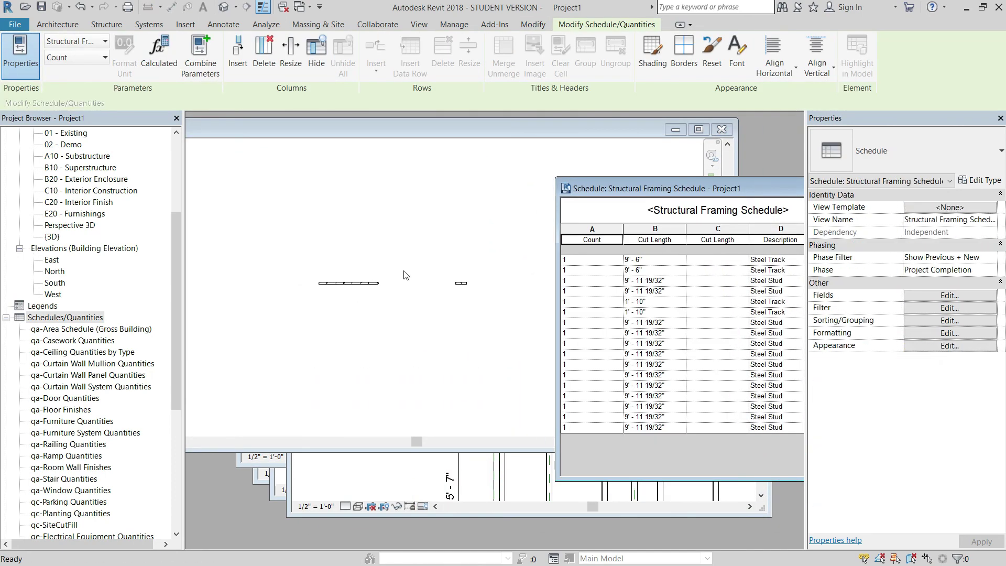
left_click(445, 282)
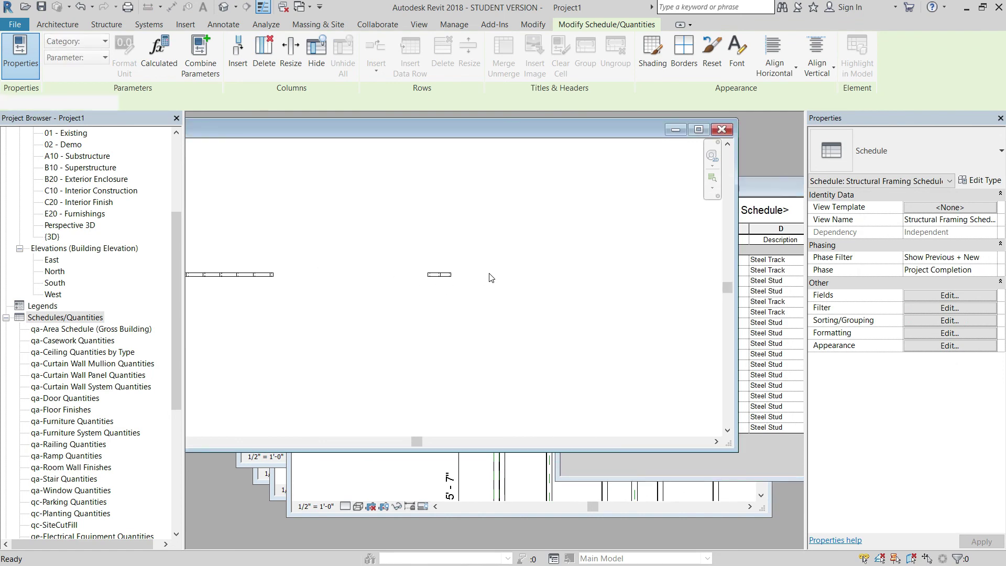
left_click(781, 187)
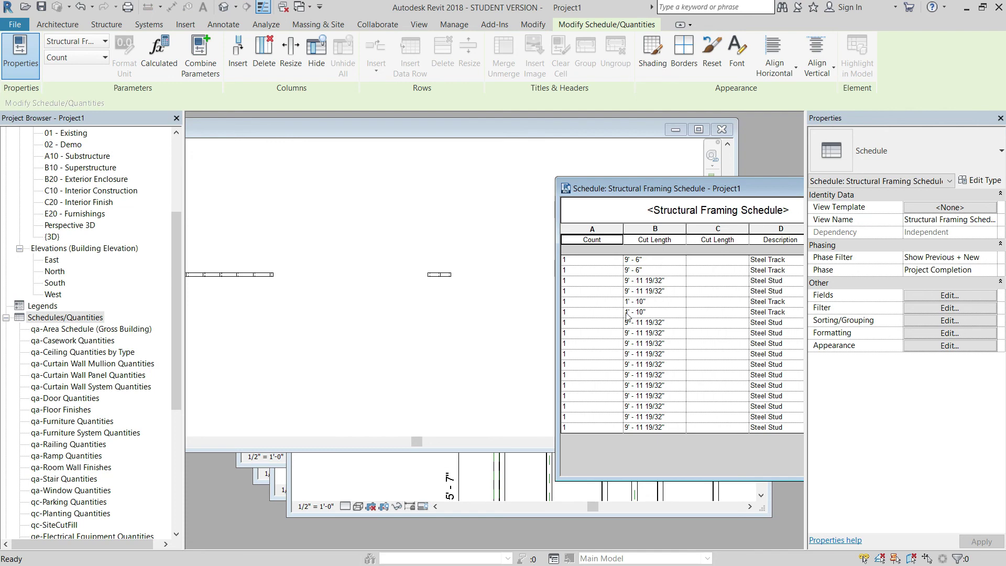
left_click(259, 240)
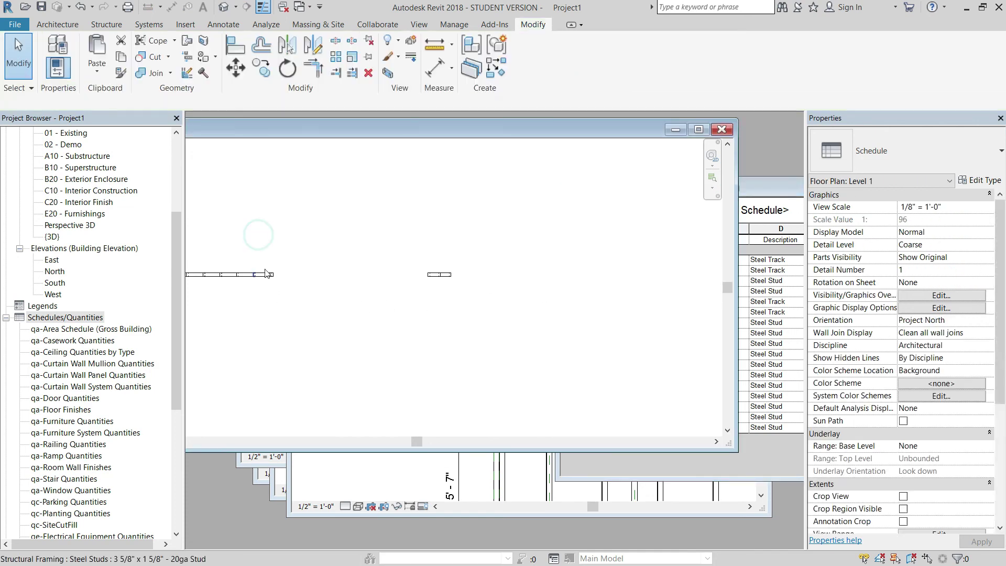
double_click(420, 130)
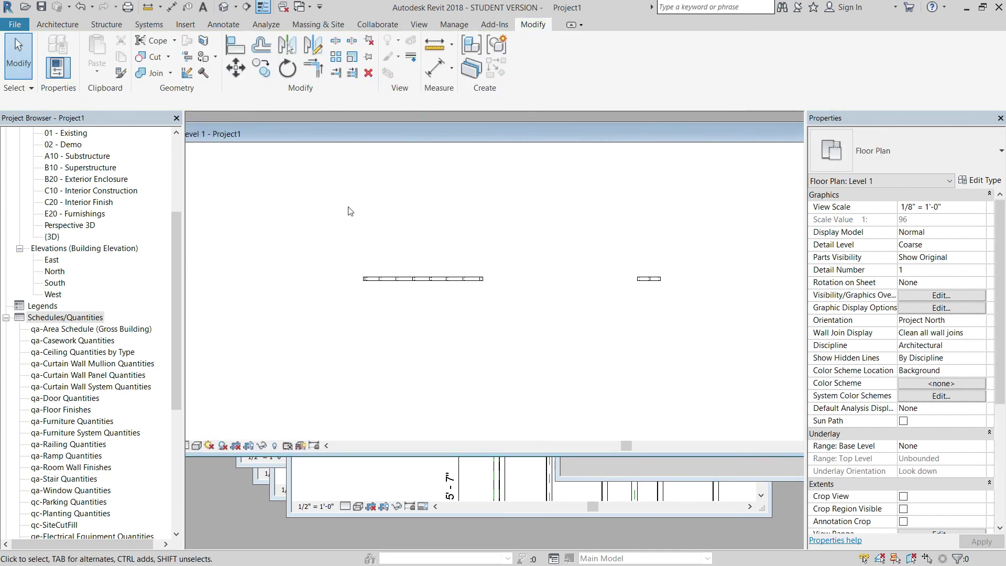
double_click(330, 138)
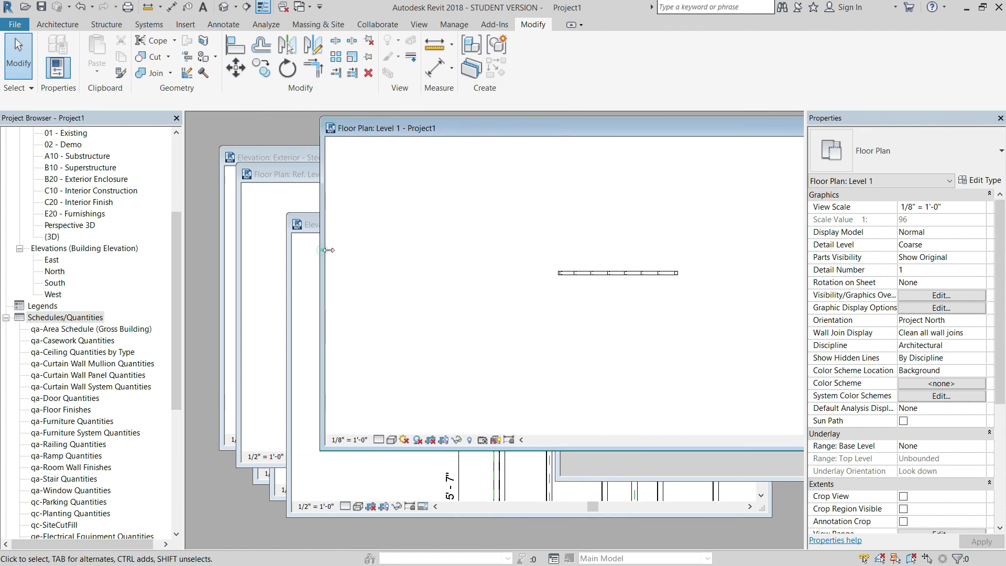
left_click_drag(329, 250, 731, 247)
left_click_drag(755, 128, 186, 178)
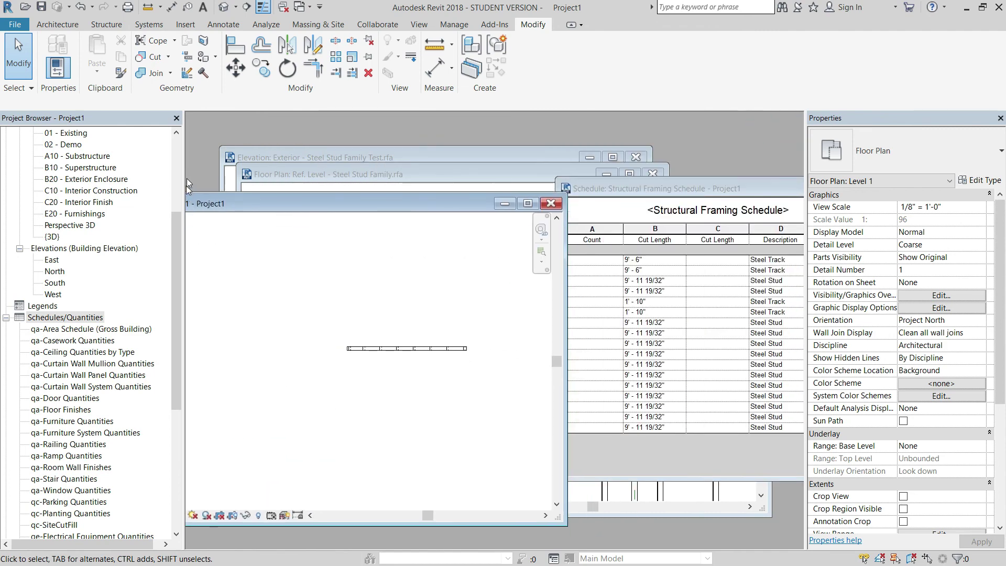
scroll(440, 302, "up", 4)
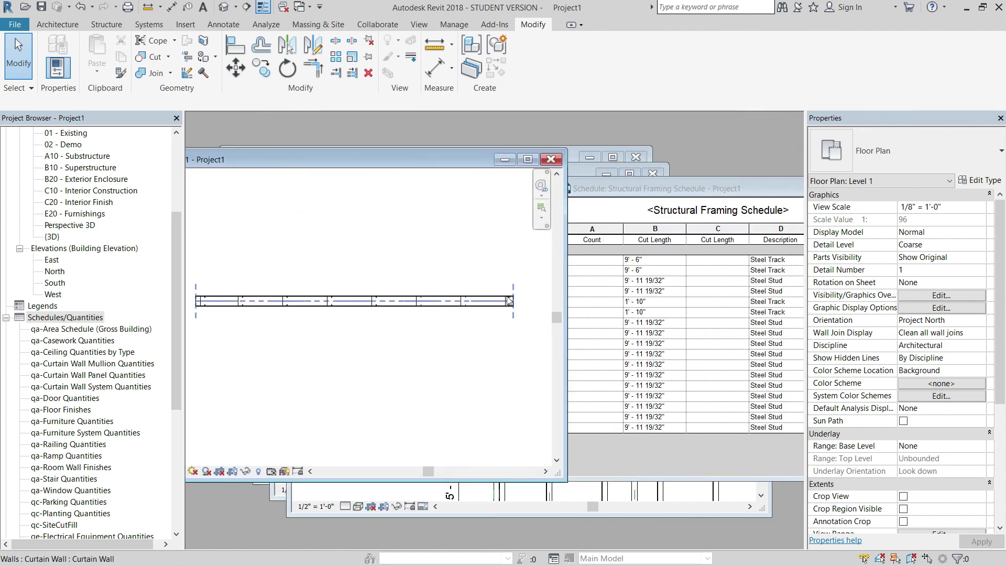
Step: Drag the curtain wall's right end to shorten it to 5'-5", then select the stud panel
left_click(493, 306)
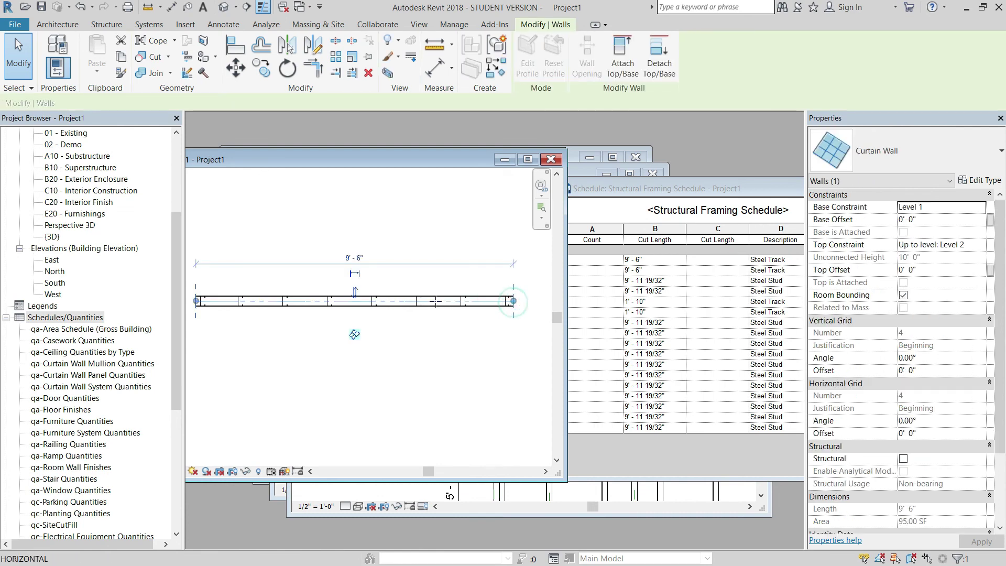
left_click_drag(379, 303, 377, 301)
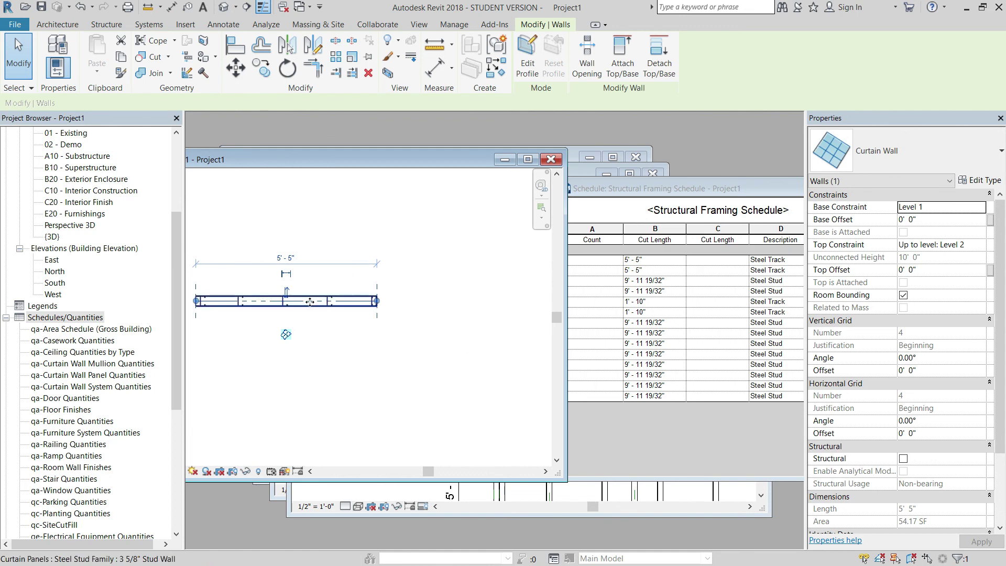
left_click(461, 294)
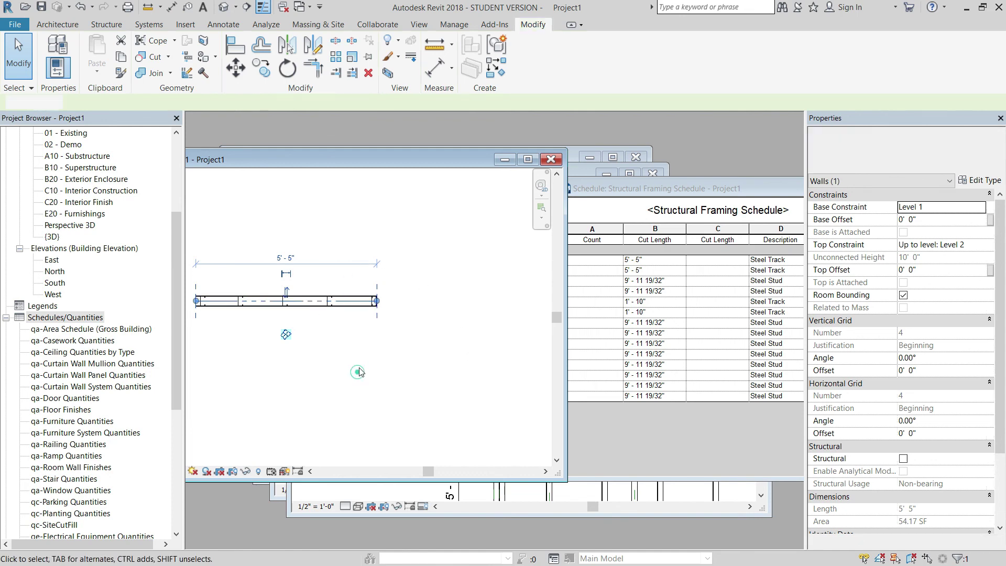
left_click(347, 301)
scroll(943, 477, "down", 3)
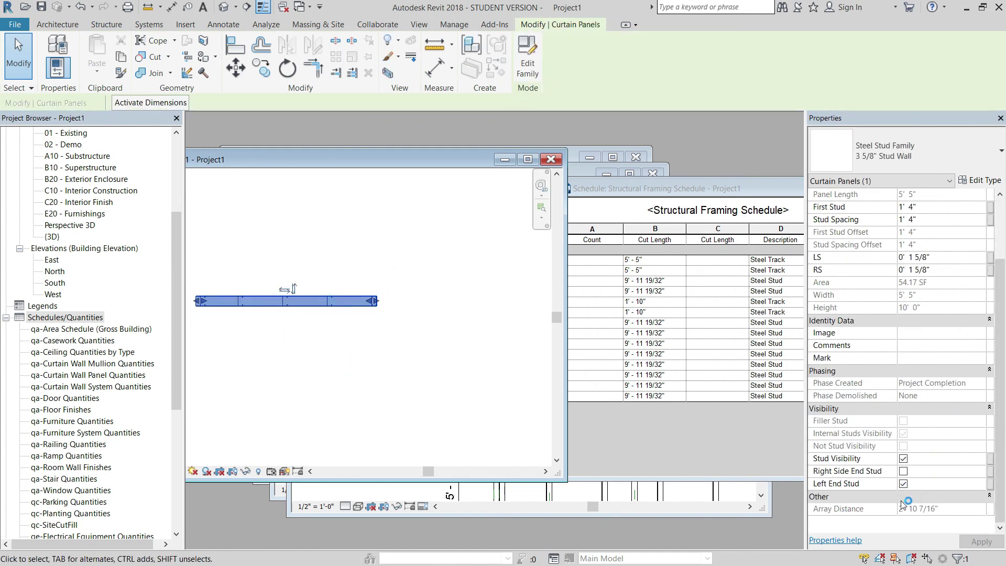
Step: Uncheck Stud Visibility and Left End Stud, then maximize the Level 1 floor plan window
left_click(904, 459)
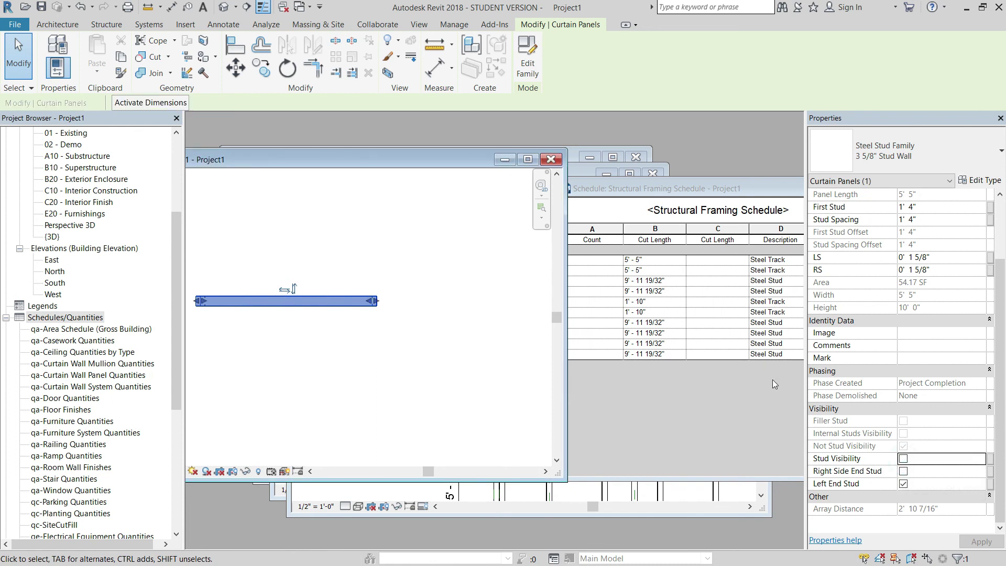
left_click(904, 484)
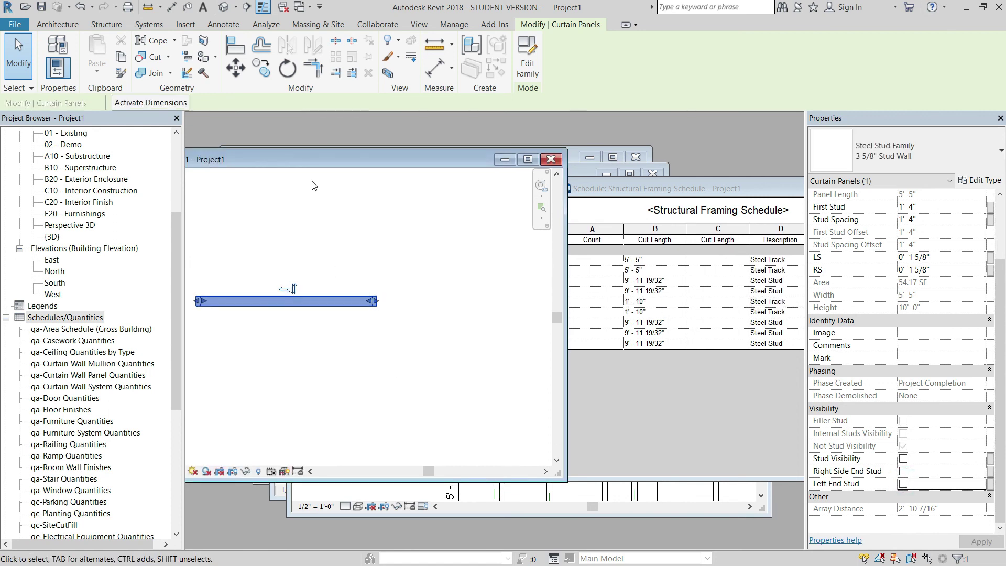
left_click_drag(295, 157, 334, 156)
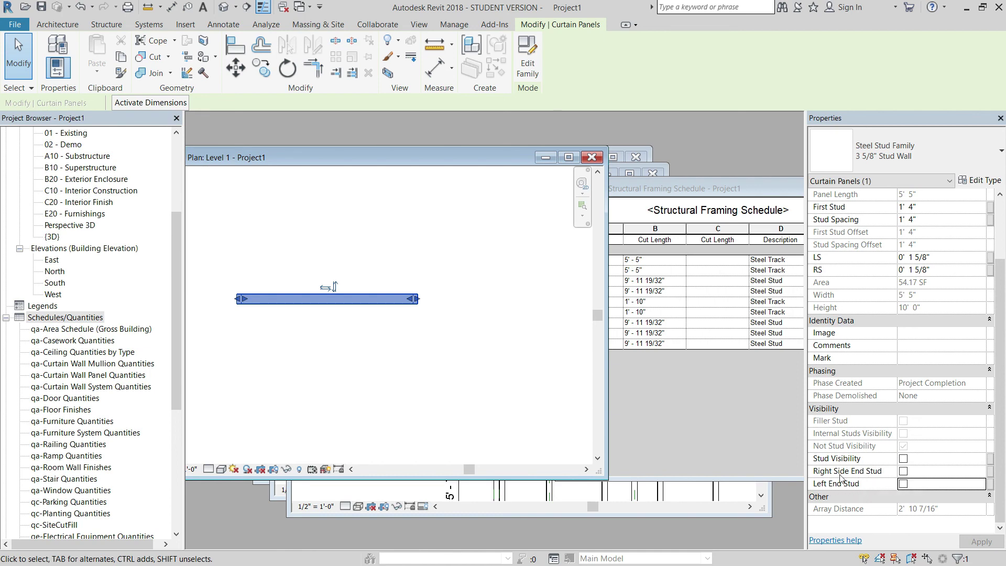
left_click(368, 400)
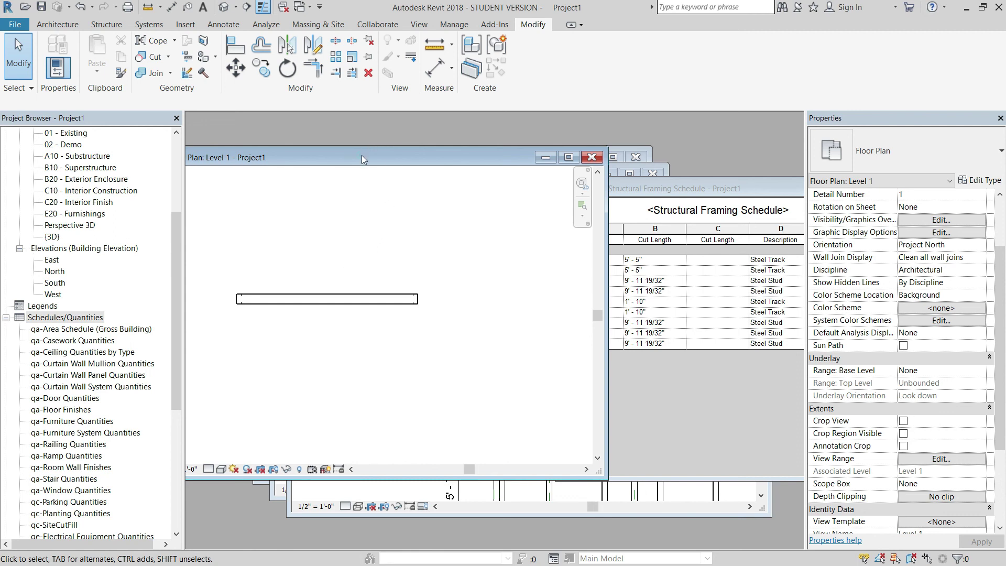
left_click_drag(362, 155, 494, 206)
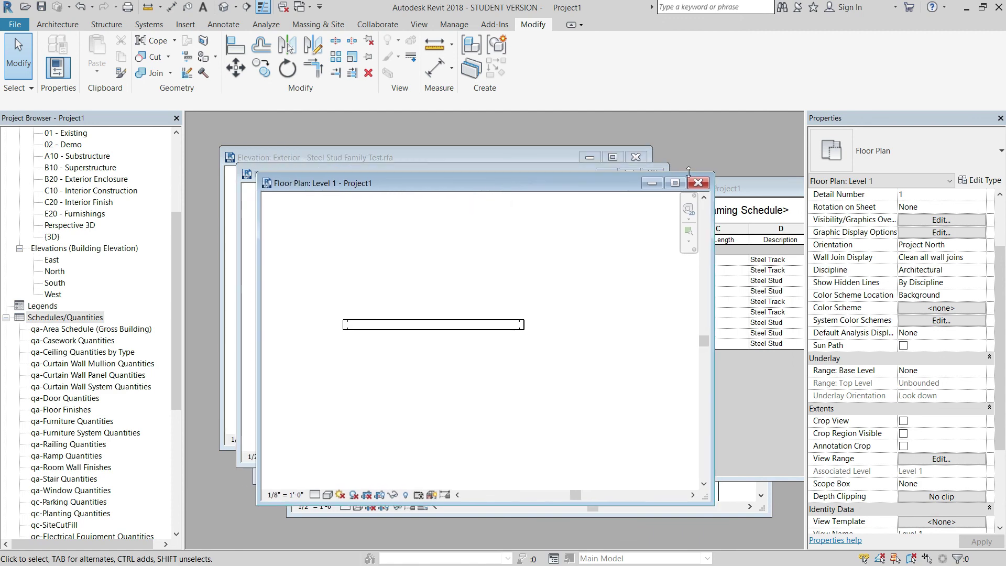
double_click(398, 180)
Step: Tab-select the curtain panel in the wall and switch Stud Visibility back on
scroll(909, 444, "down", 5)
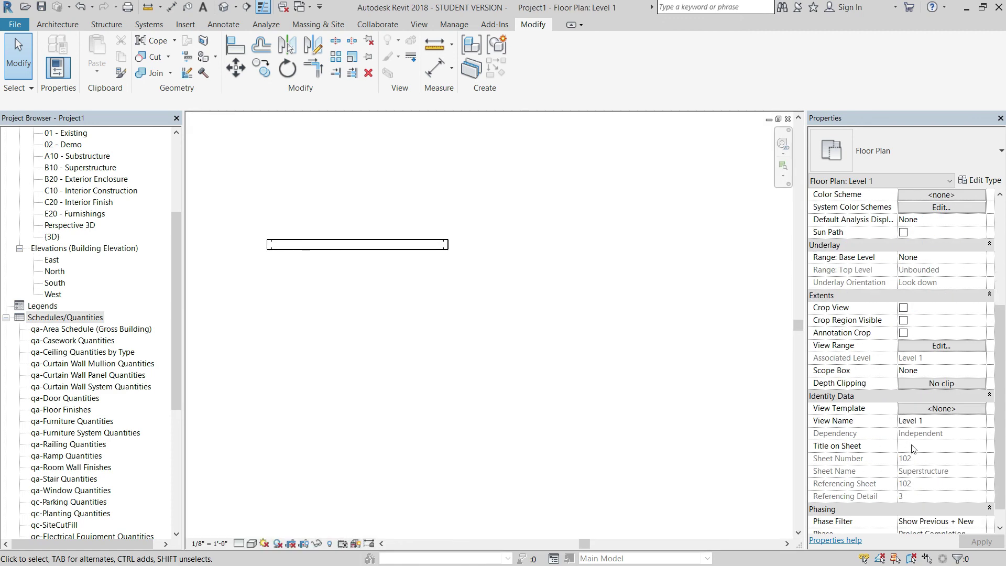
left_click(409, 247)
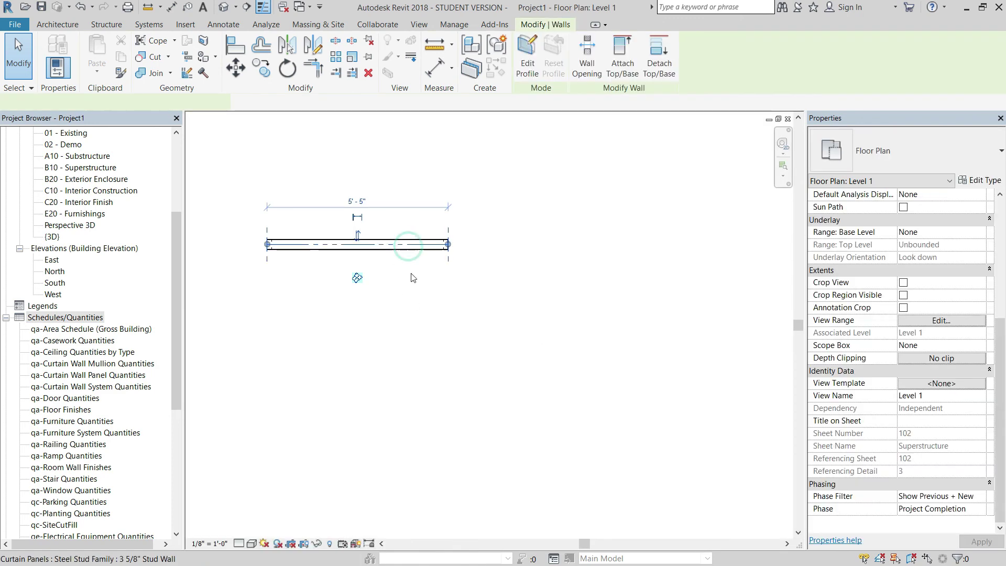
left_click(411, 265)
left_click(412, 246)
left_click(425, 283)
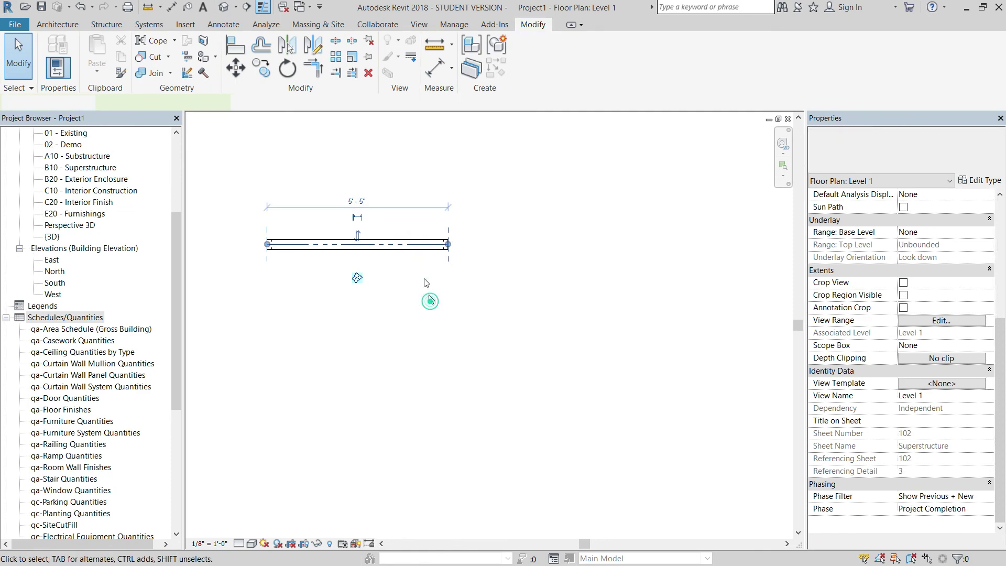
key("Tab")
left_click(413, 251)
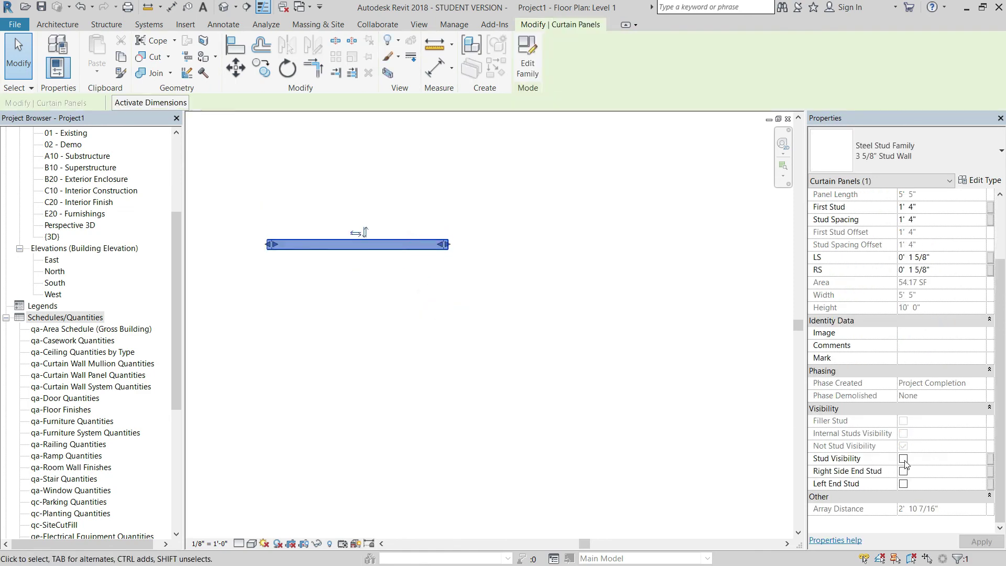
left_click(903, 459)
left_click(502, 395)
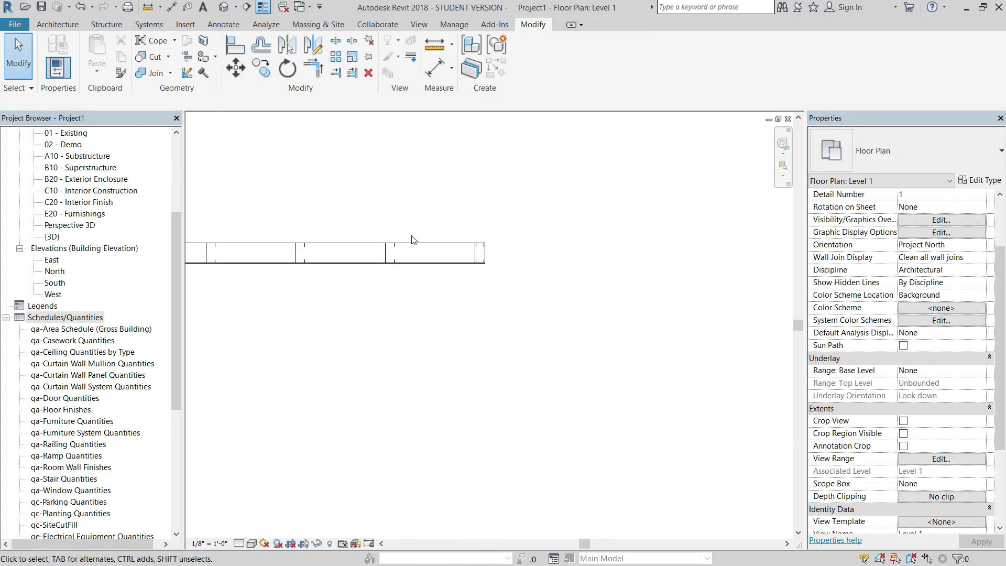
Step: Pan and zoom the plan to view the 5' 5" wall with its studs
scroll(413, 236, "down", 2)
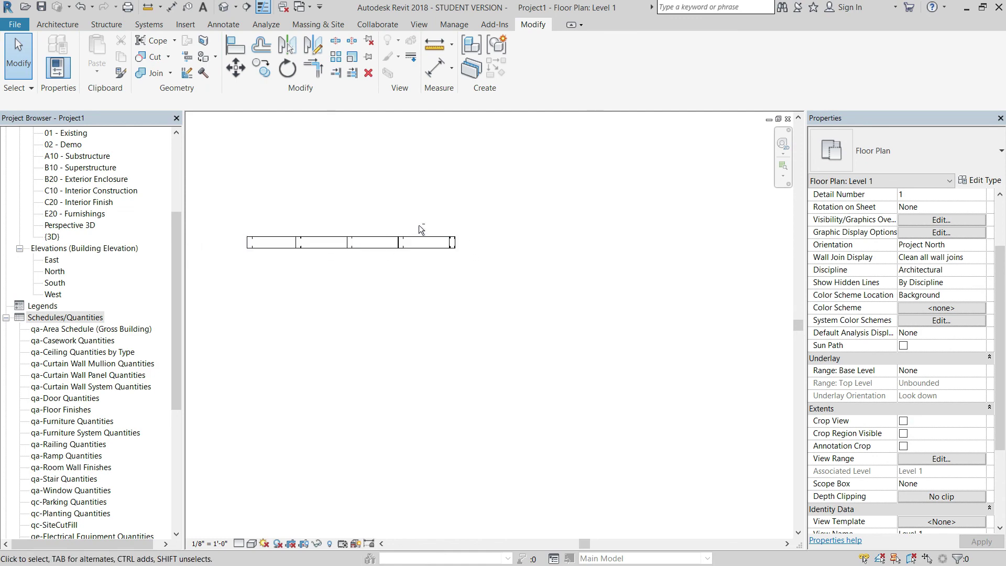
scroll(419, 225, "up", 1)
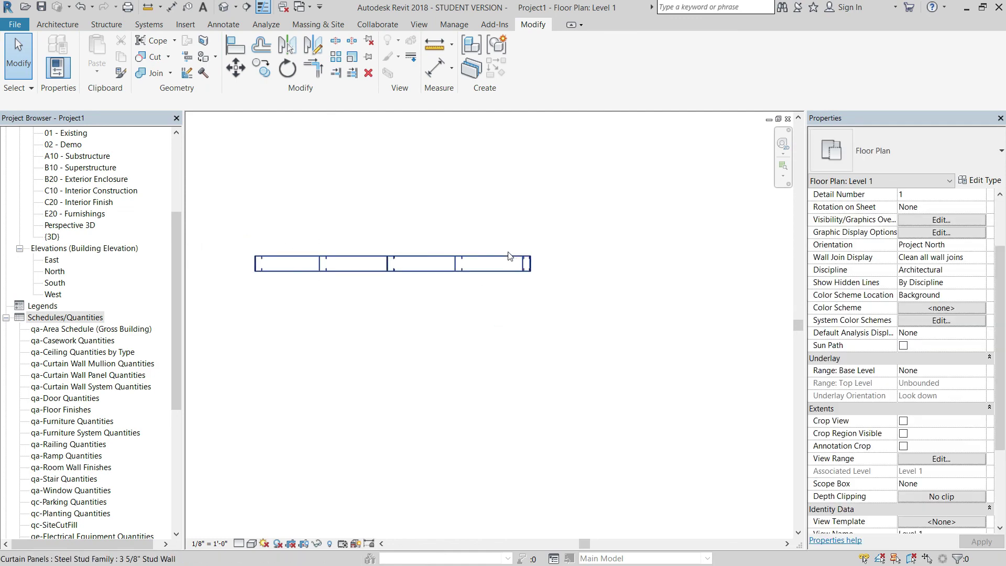
left_click(559, 331)
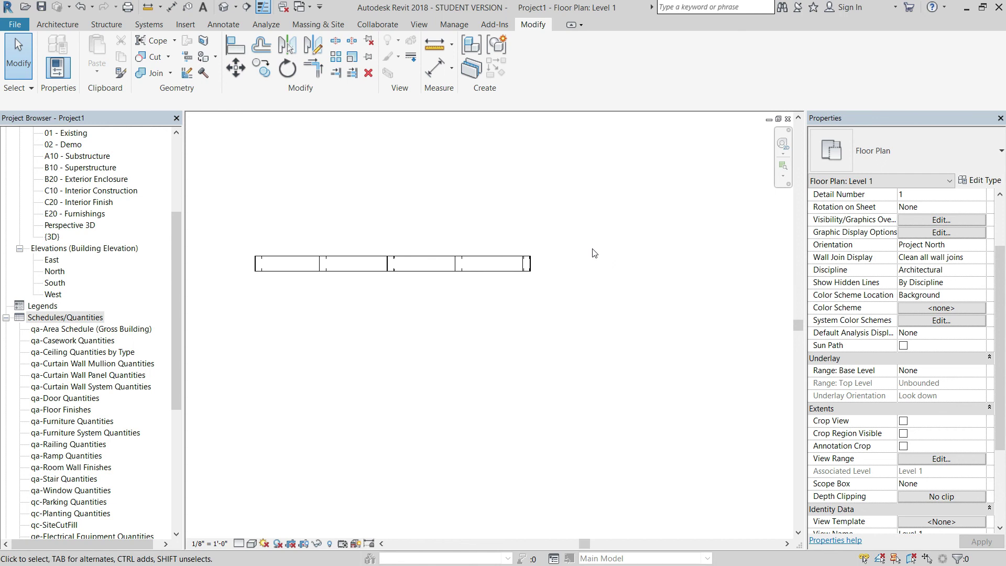
middle_click_drag(570, 240, 653, 235)
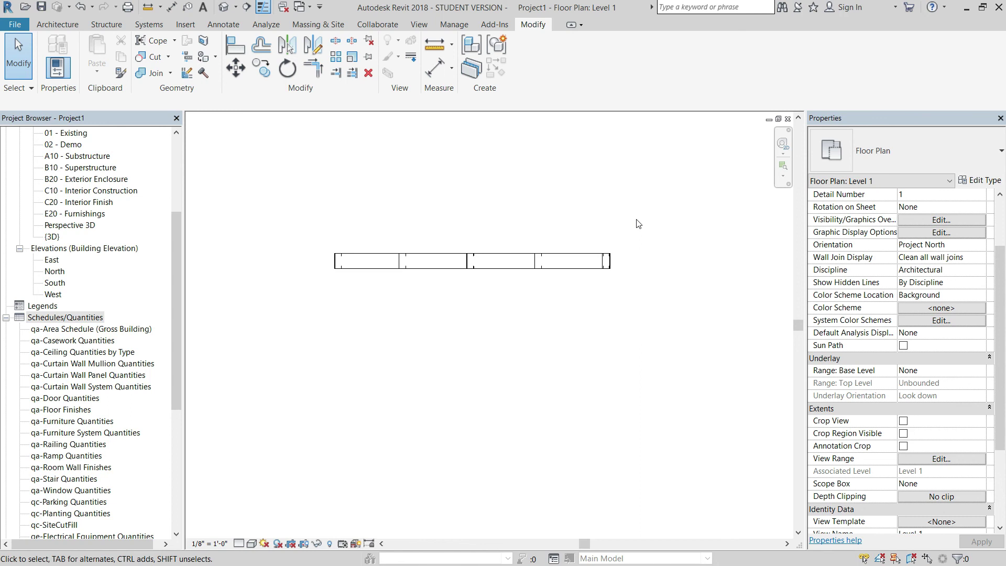
left_click(703, 261)
scroll(687, 260, "up", 1)
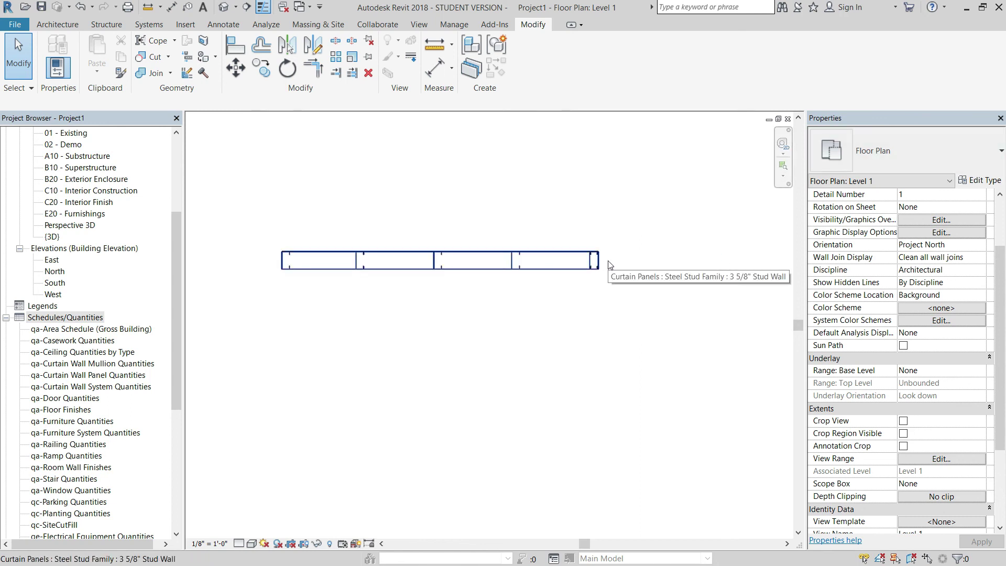